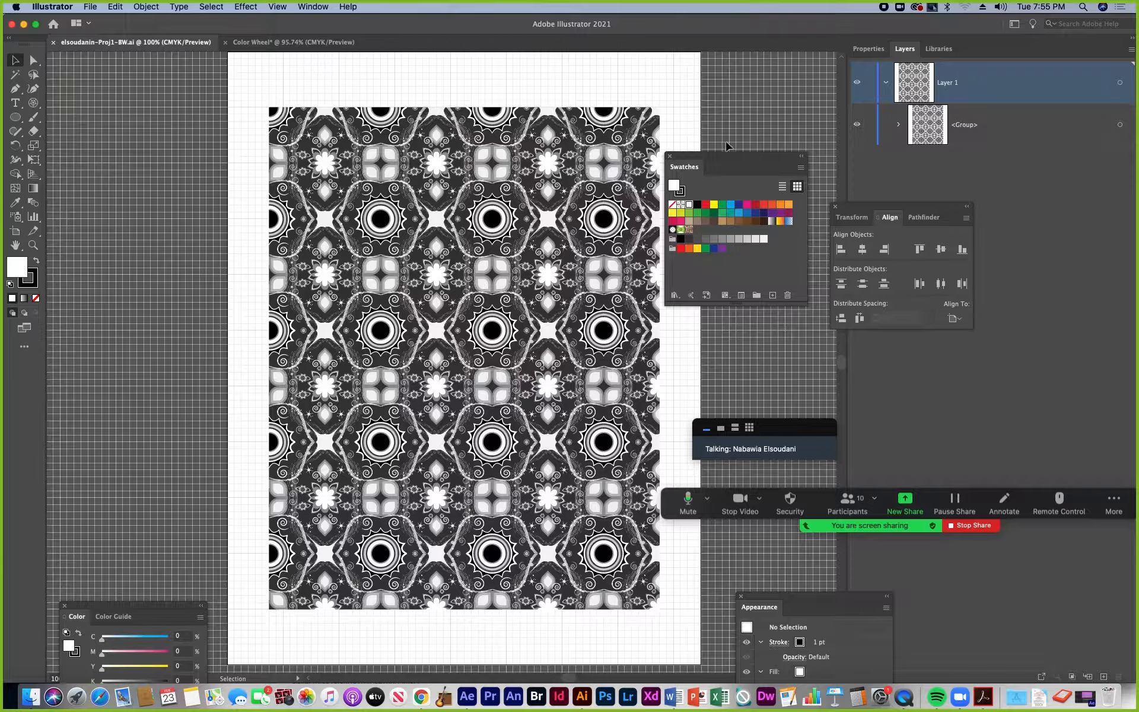
- Move the Swatches panel up and shift the floating meeting speaker window away from the pattern artwork
left_click_drag(712, 160, 770, 95)
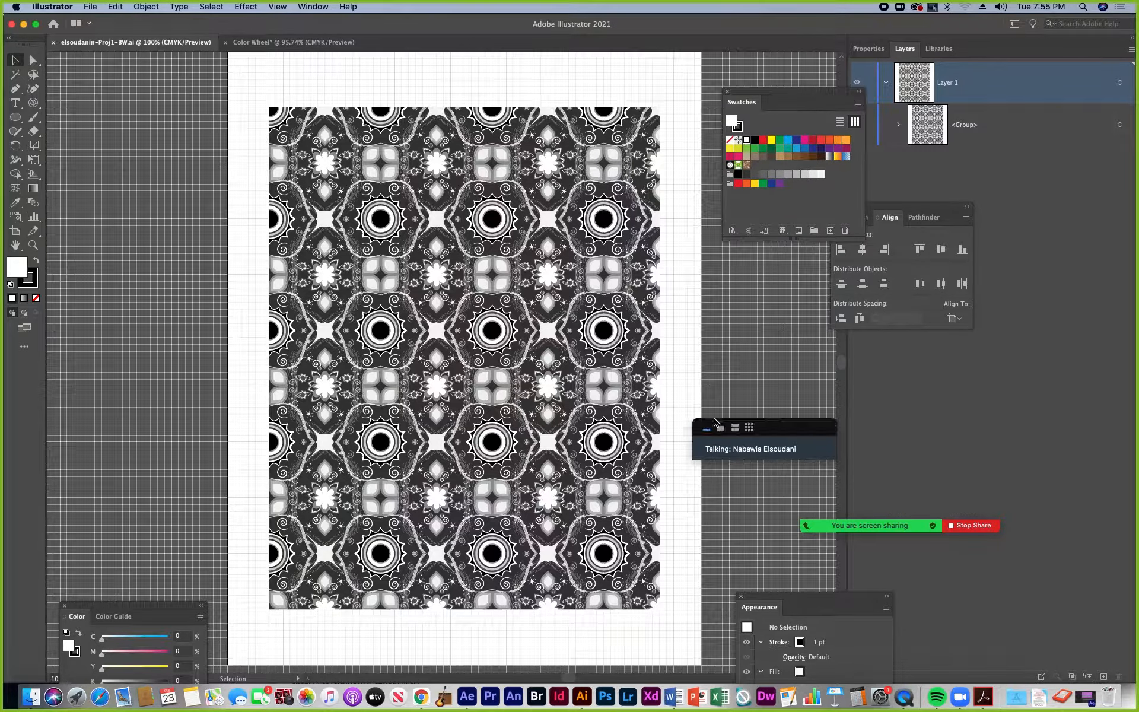
left_click_drag(753, 431, 792, 386)
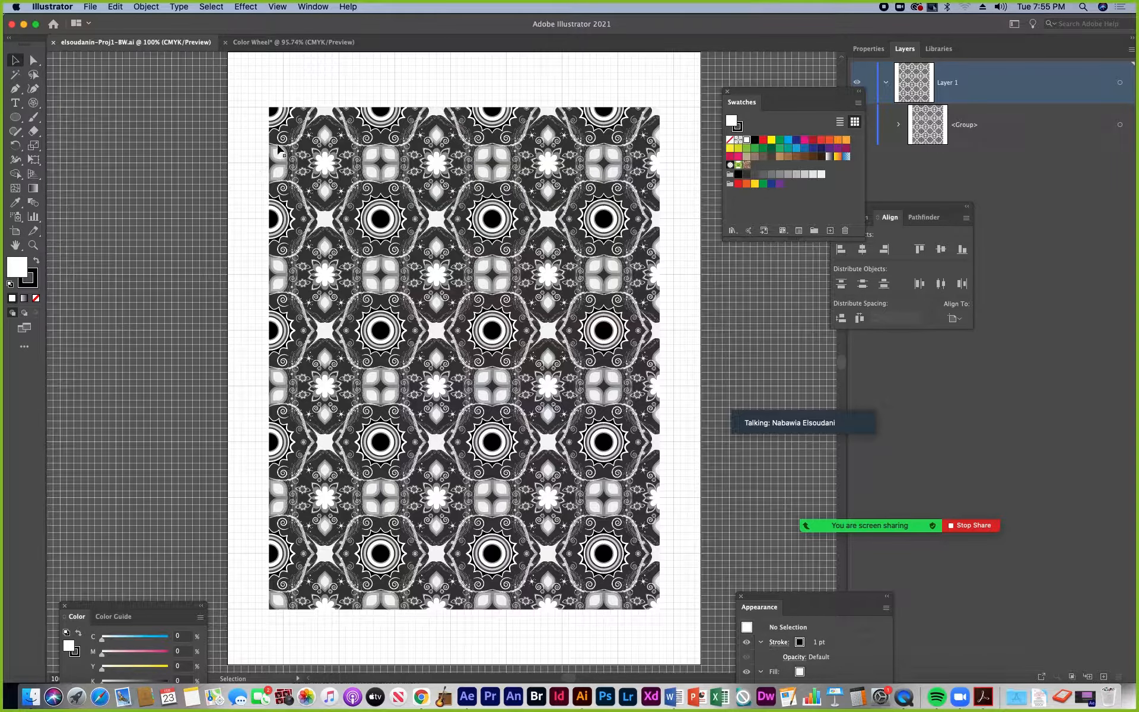
- Examine the details of the black-and-white repeating pattern up close, from its upper-left corner across the wider artwork
left_click(33, 244)
left_click(315, 145)
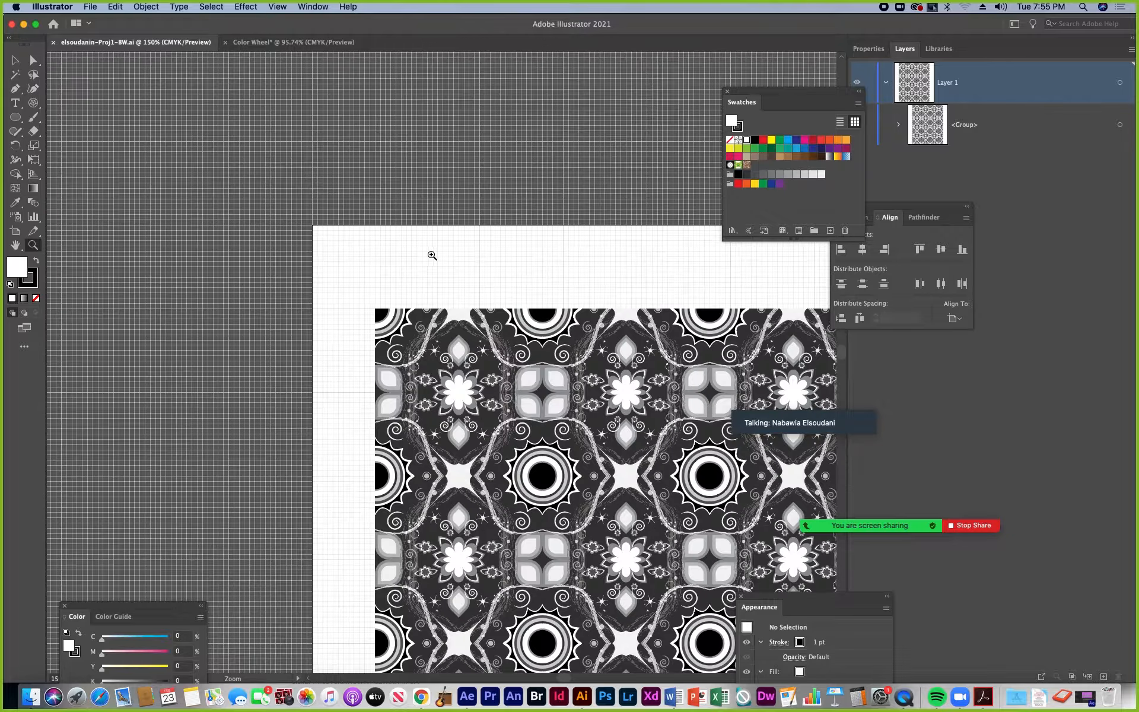
left_click(481, 372)
left_click(397, 334)
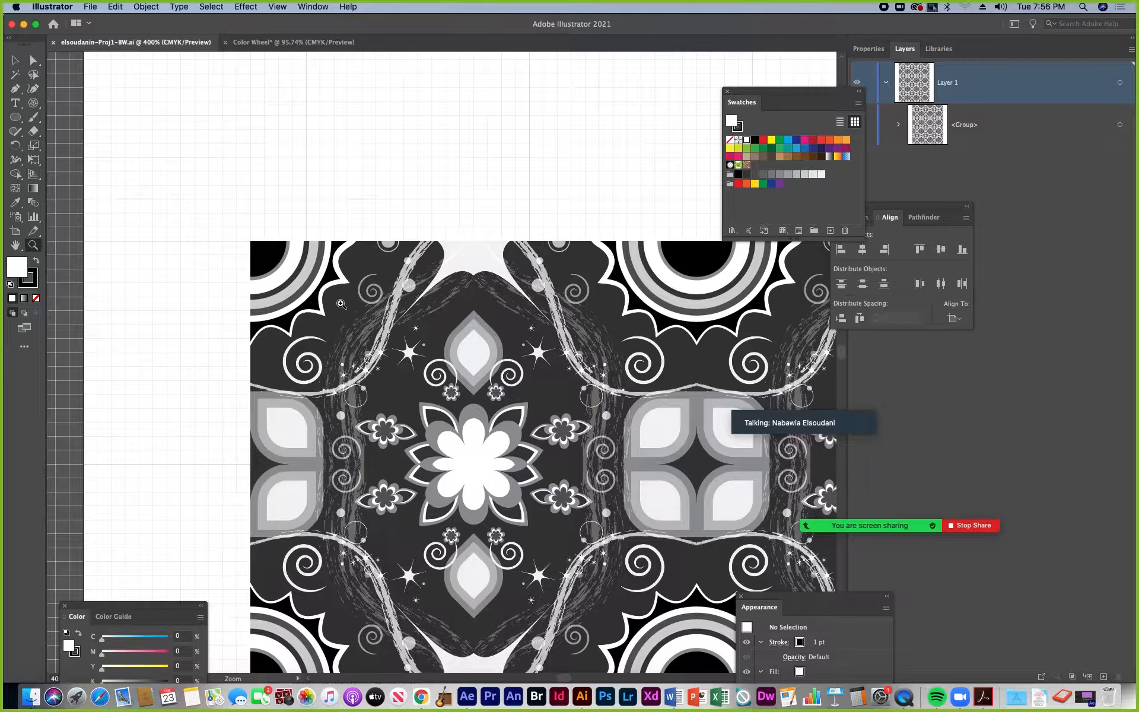
left_click(15, 60)
key("super+minus")
key("super+minus")
key("super+minus")
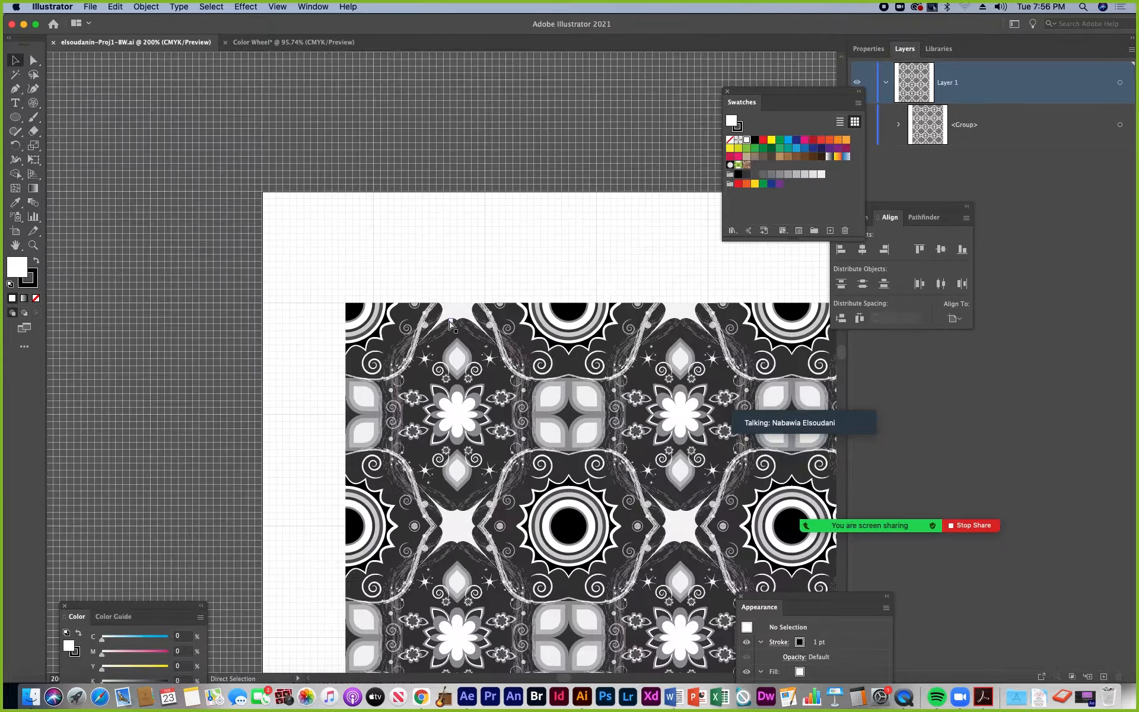
key("space")
left_click_drag(592, 382, 333, 157)
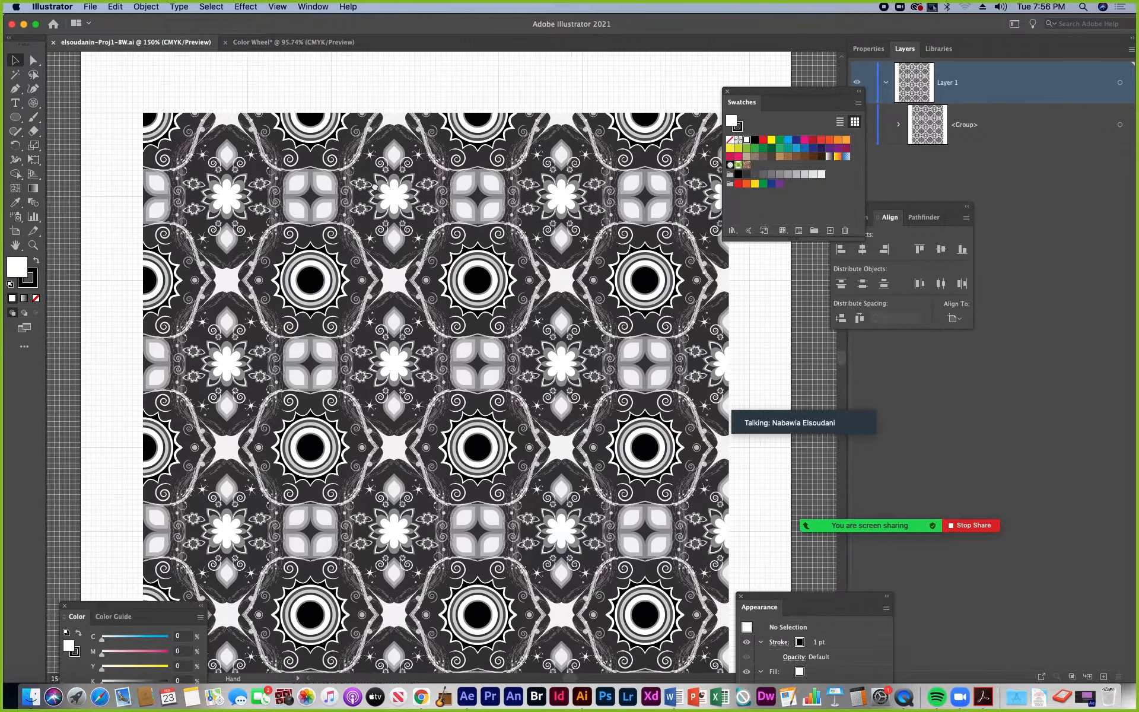
- Reposition the floating Swatches and Color panels so they cover less of the pattern
left_click_drag(777, 98, 828, 101)
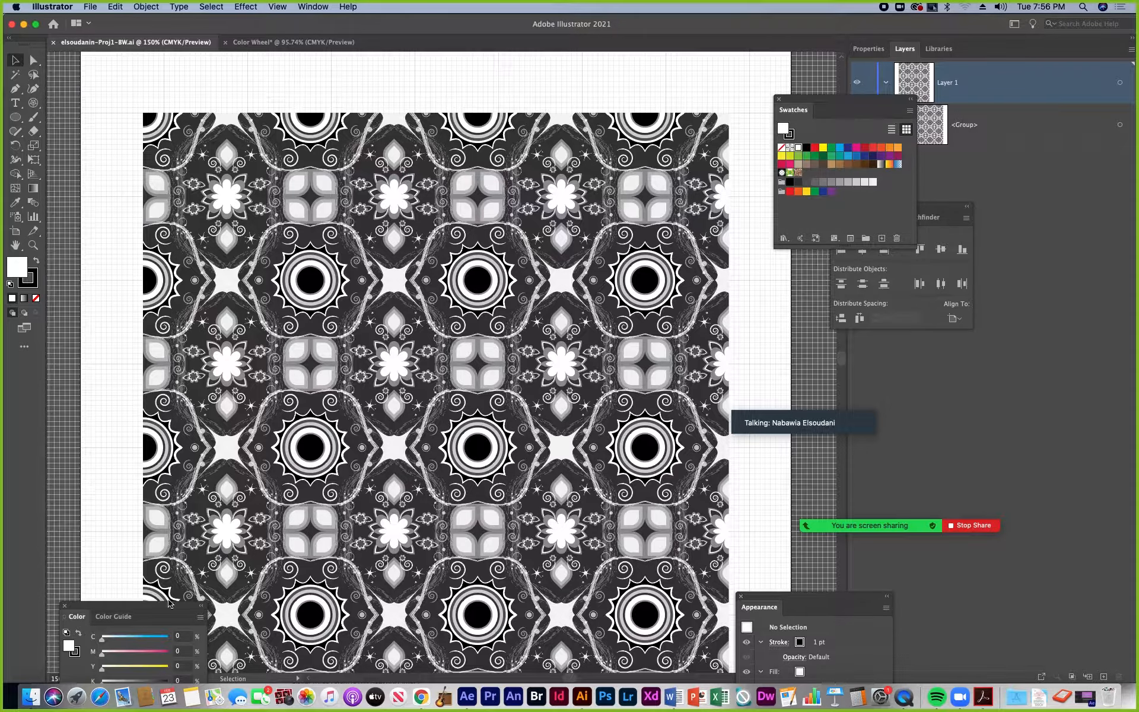
left_click_drag(173, 604, 88, 593)
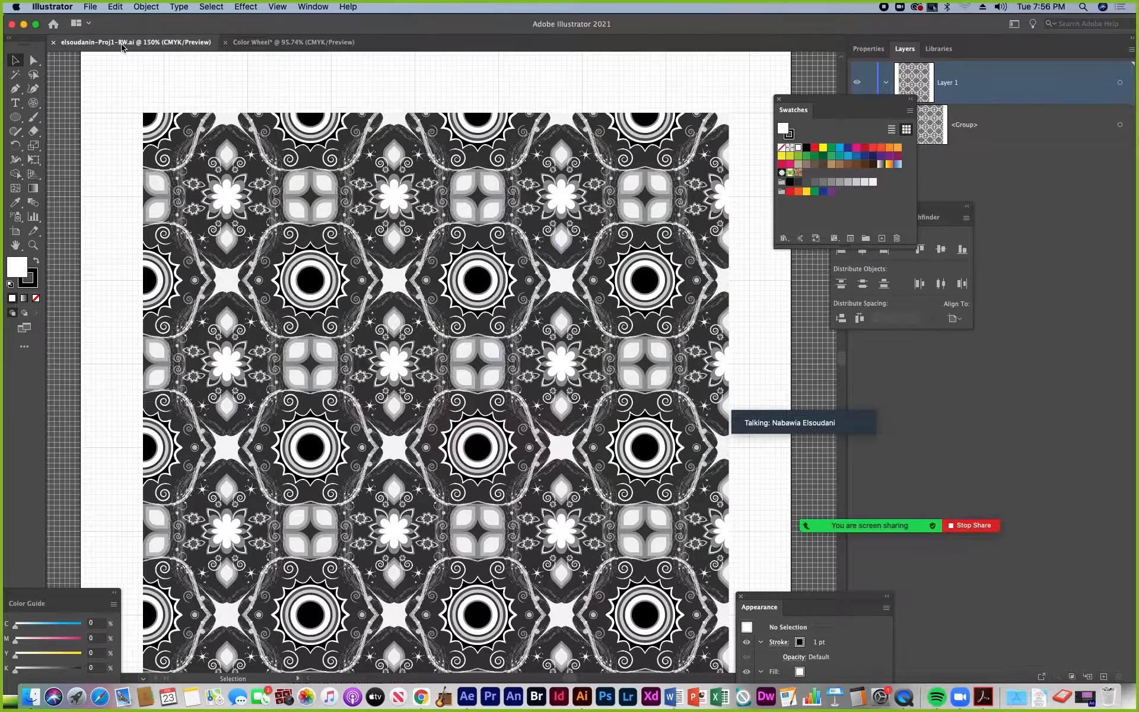
- Save the document as a separate Illustrator (ai) file, ending its name in Proj1-C, with the Illustrator 2020 version options
left_click(90, 8)
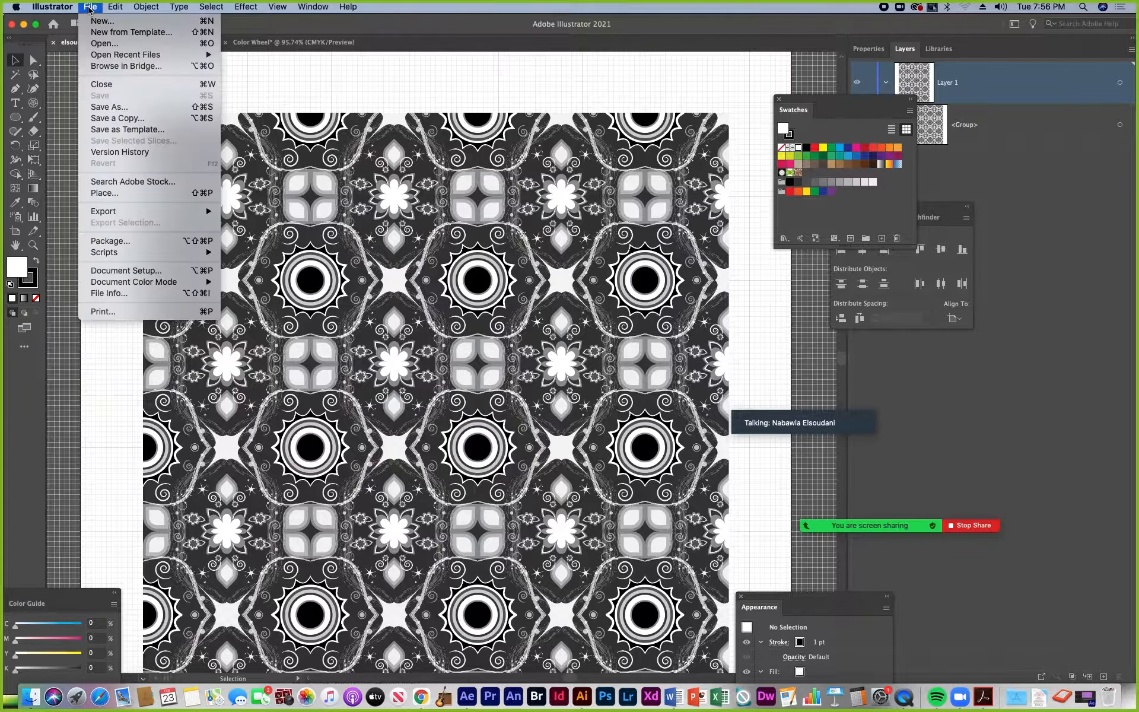
left_click(101, 108)
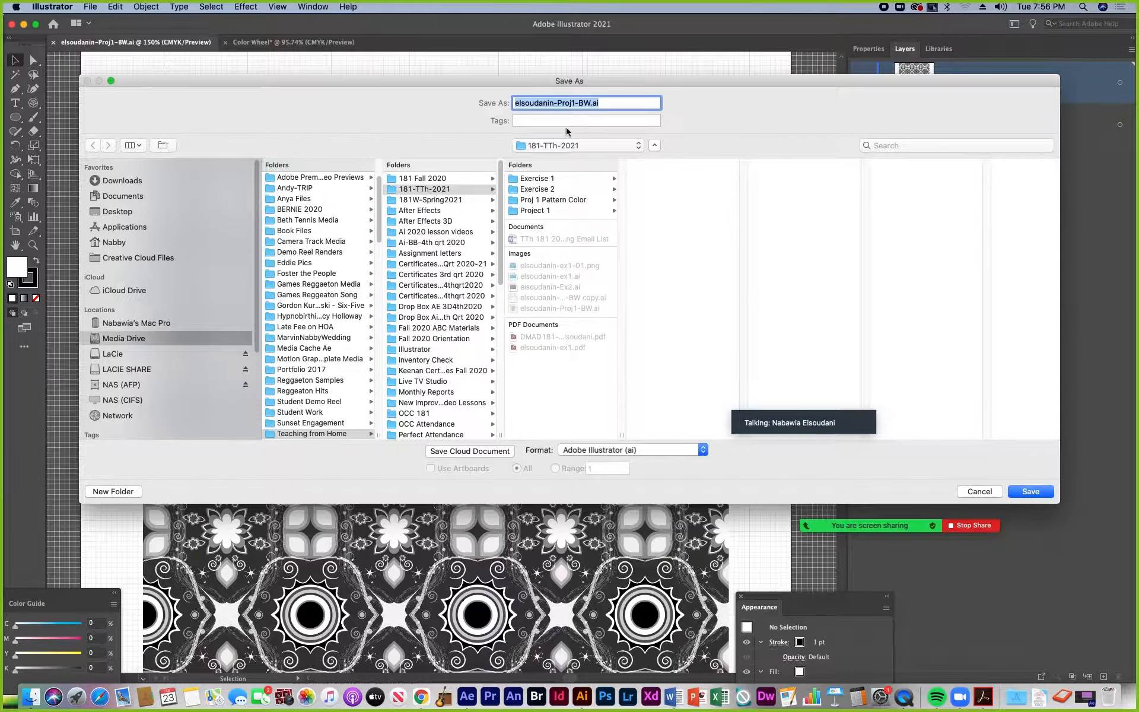
left_click(590, 108)
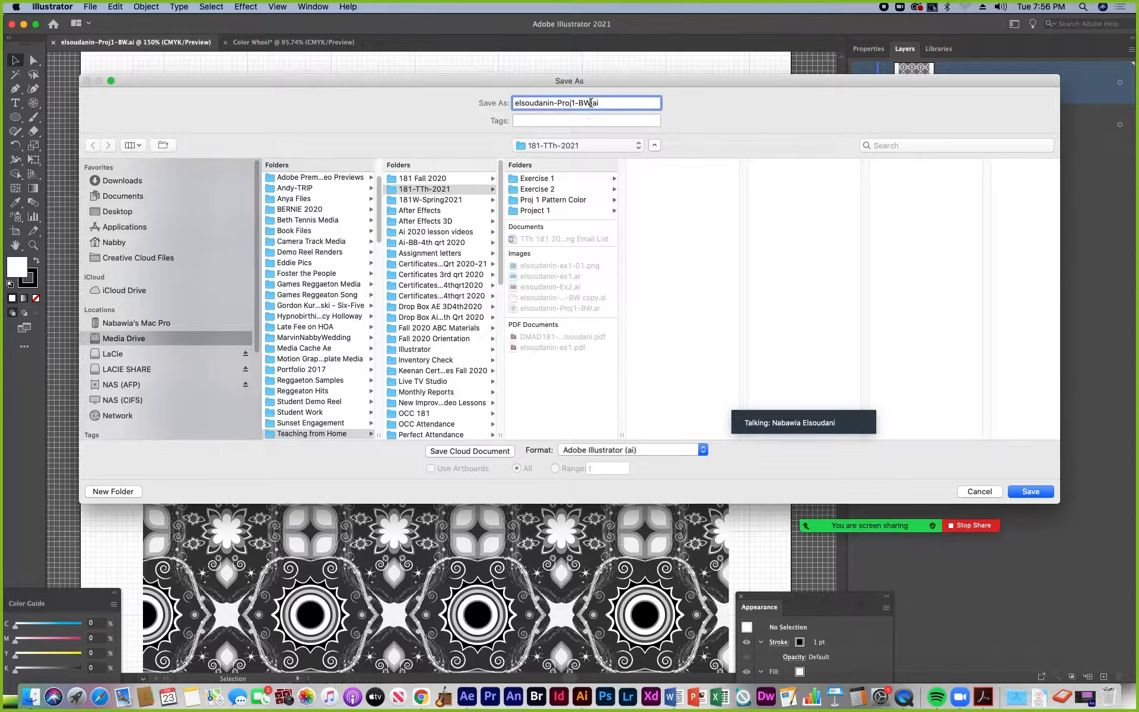
double_click(580, 105)
type("d")
key("BackSpace")
type("C")
left_click(1030, 492)
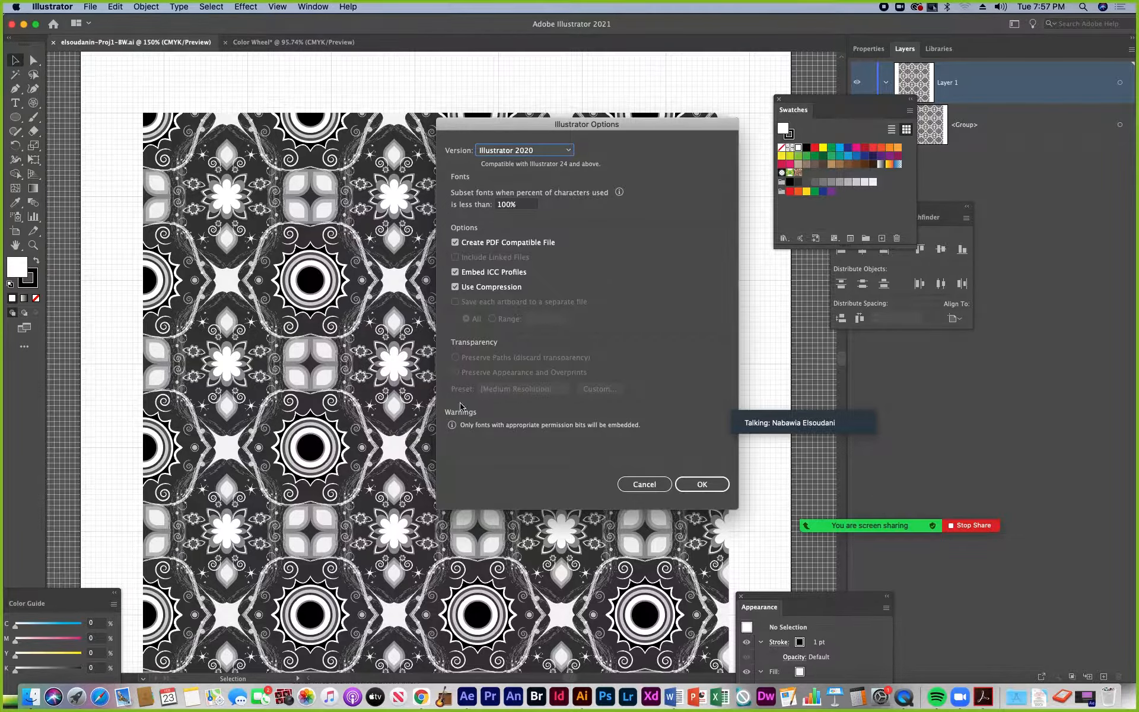
left_click(705, 488)
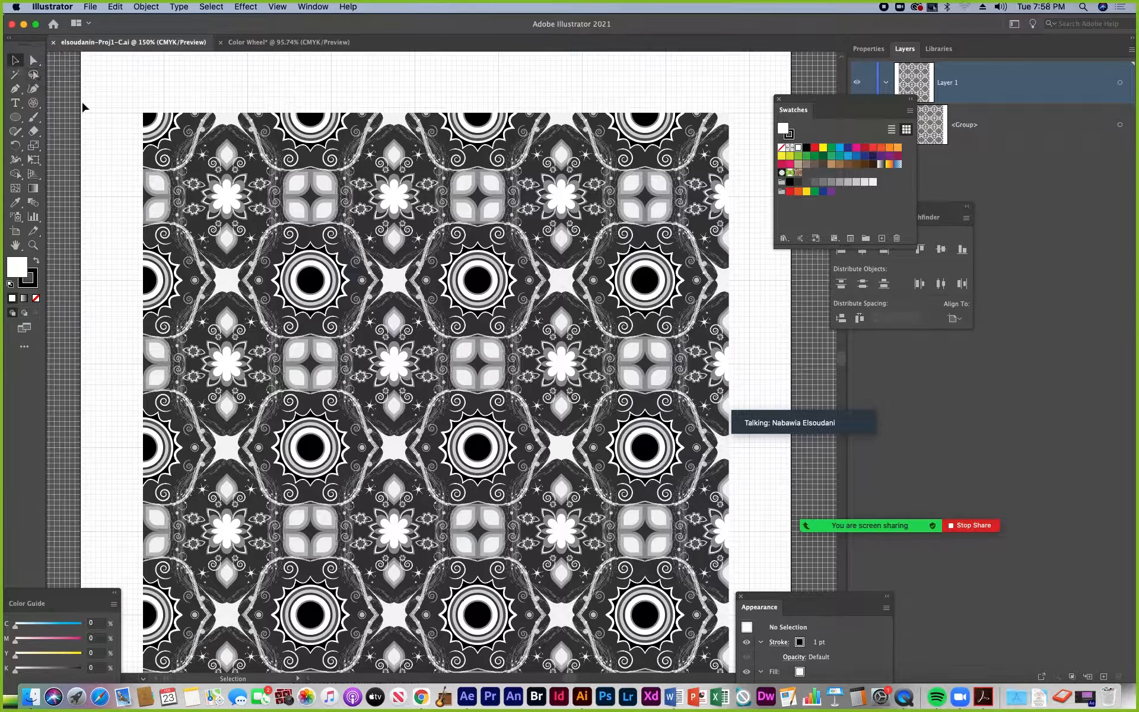
- Select the entire grouped pattern and clear the selection again
left_click(160, 140)
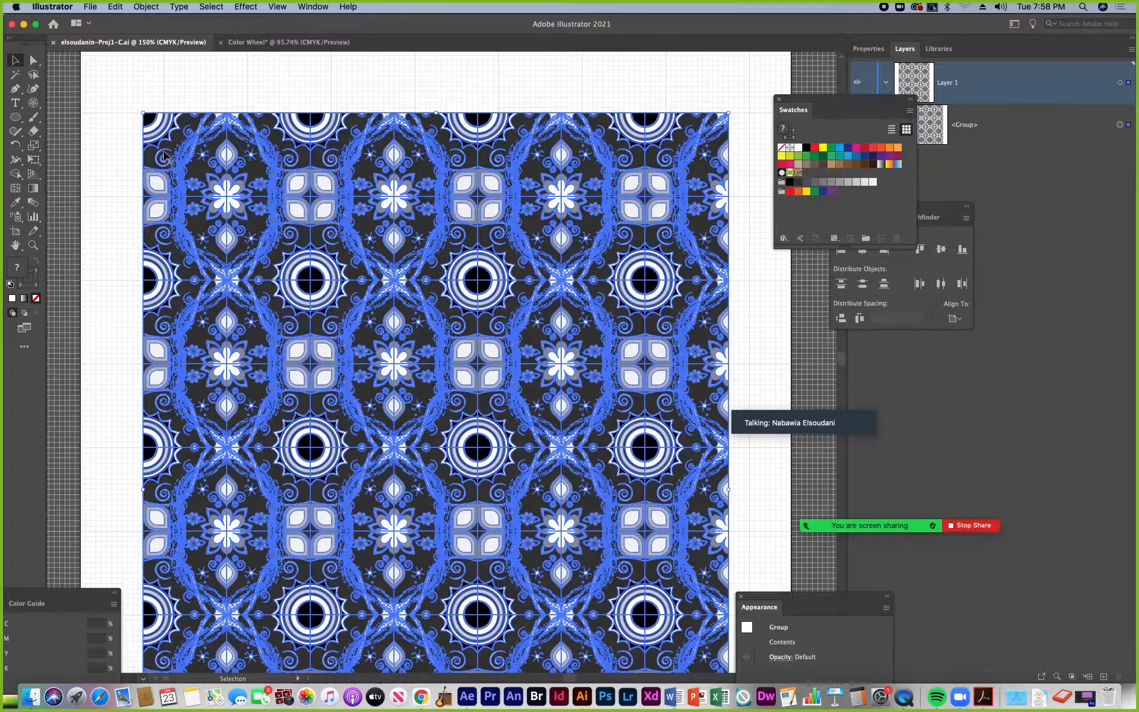
key("a")
left_click(481, 286)
key("super+1")
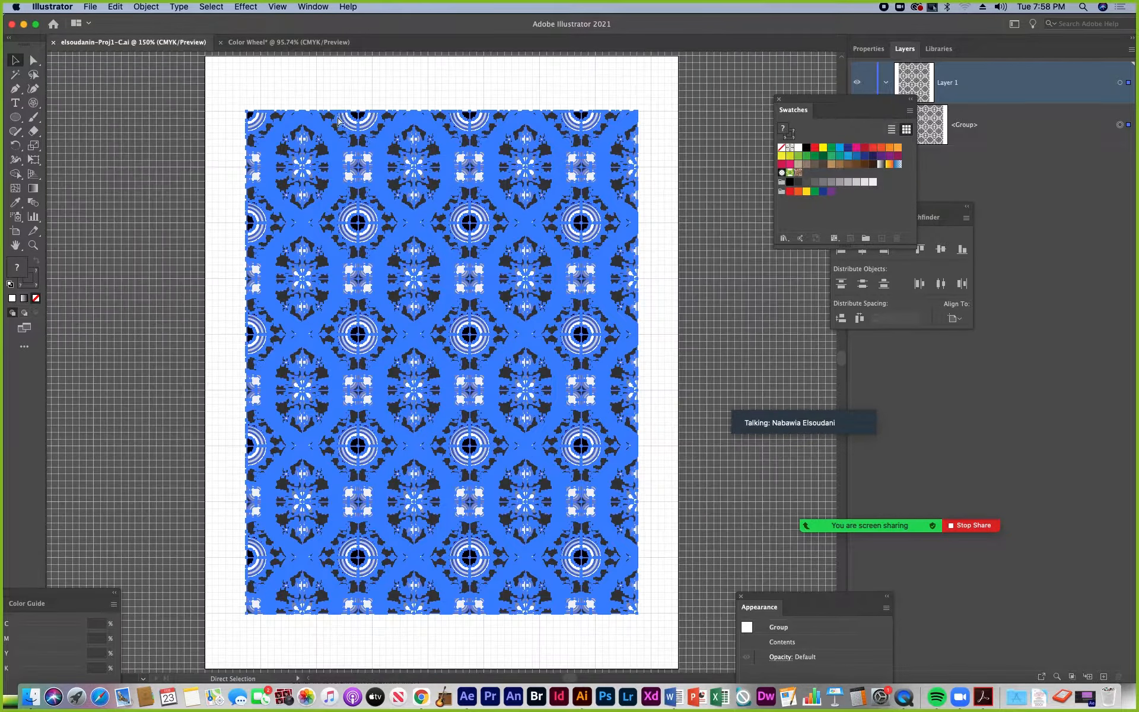
key("v")
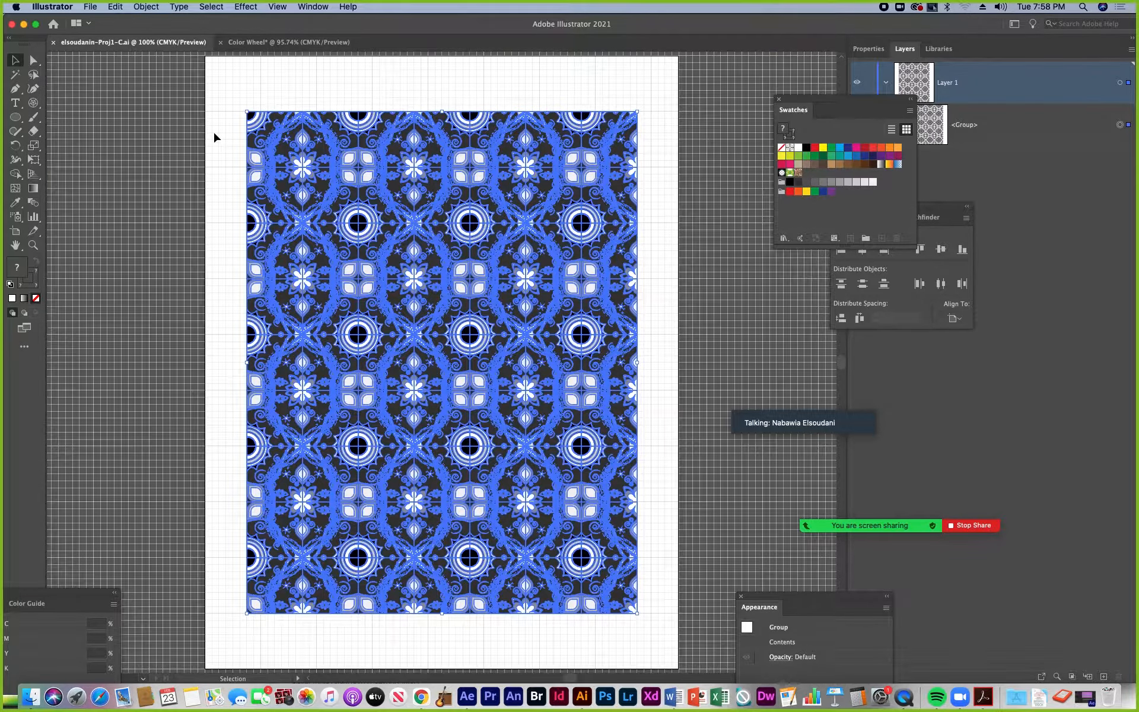
left_click(221, 124)
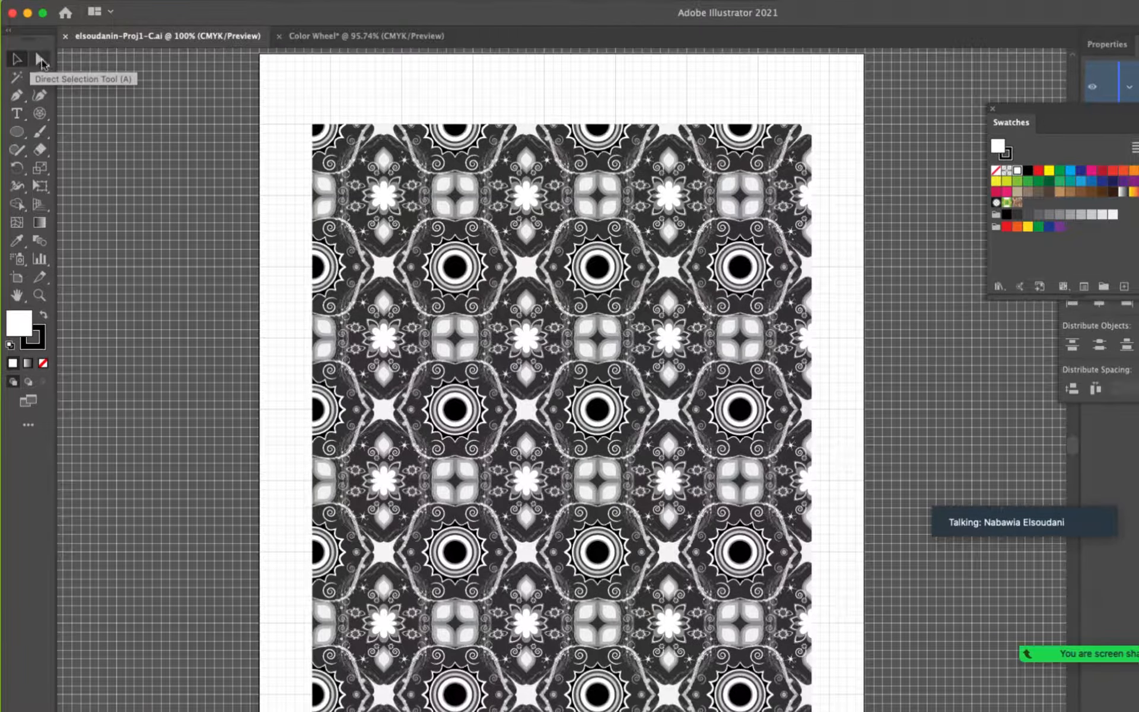
- Activate the Direct Selection tool and bring the pattern's upper-left corner into close view at 300%
left_click(41, 60)
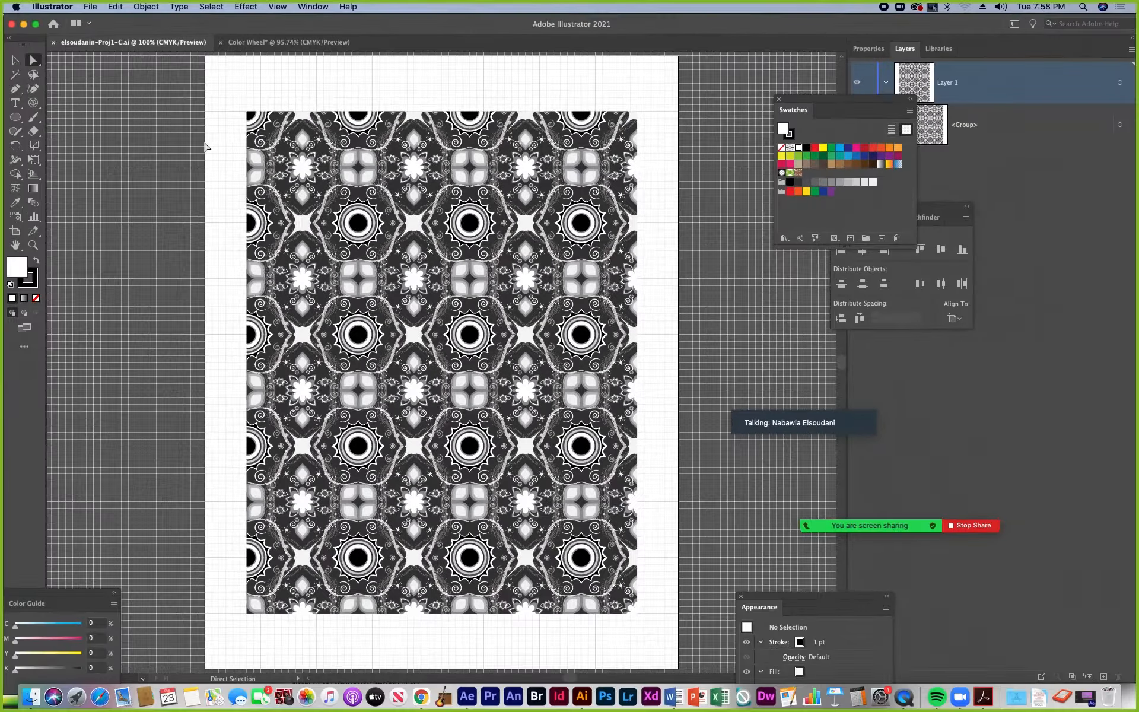
key("super+equal")
key("super+equal")
key("super+equal")
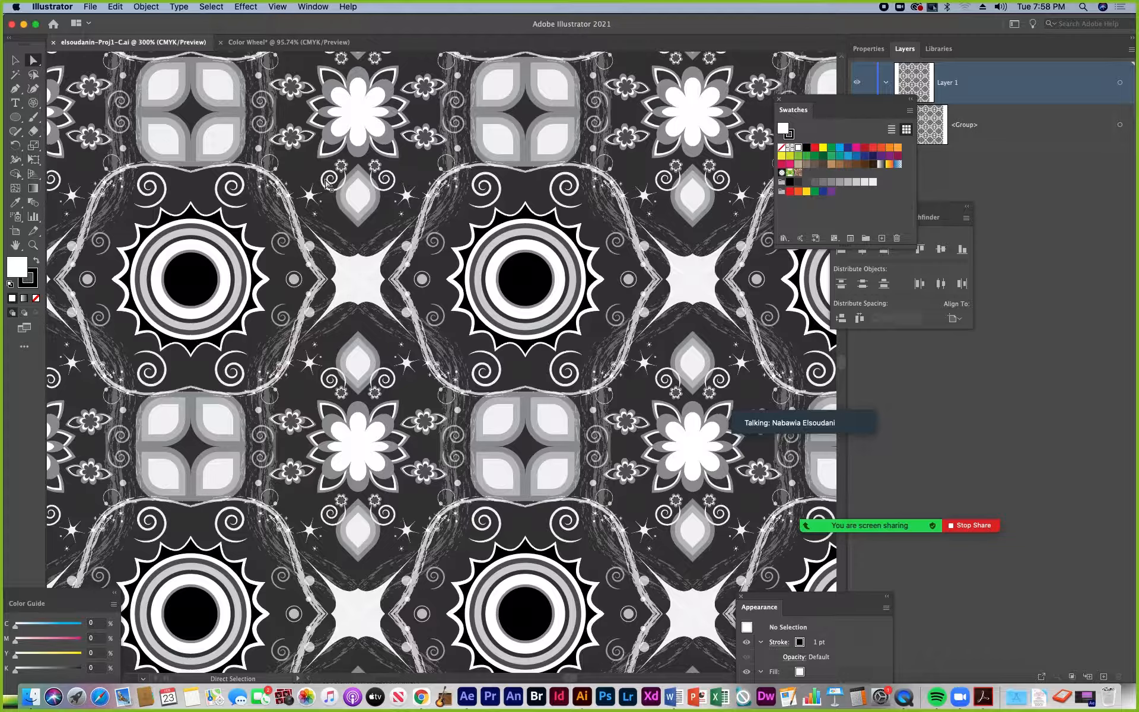
left_click_drag(187, 125, 358, 294)
left_click_drag(254, 159, 239, 292)
left_click_drag(261, 198, 261, 341)
left_click_drag(355, 327, 314, 337)
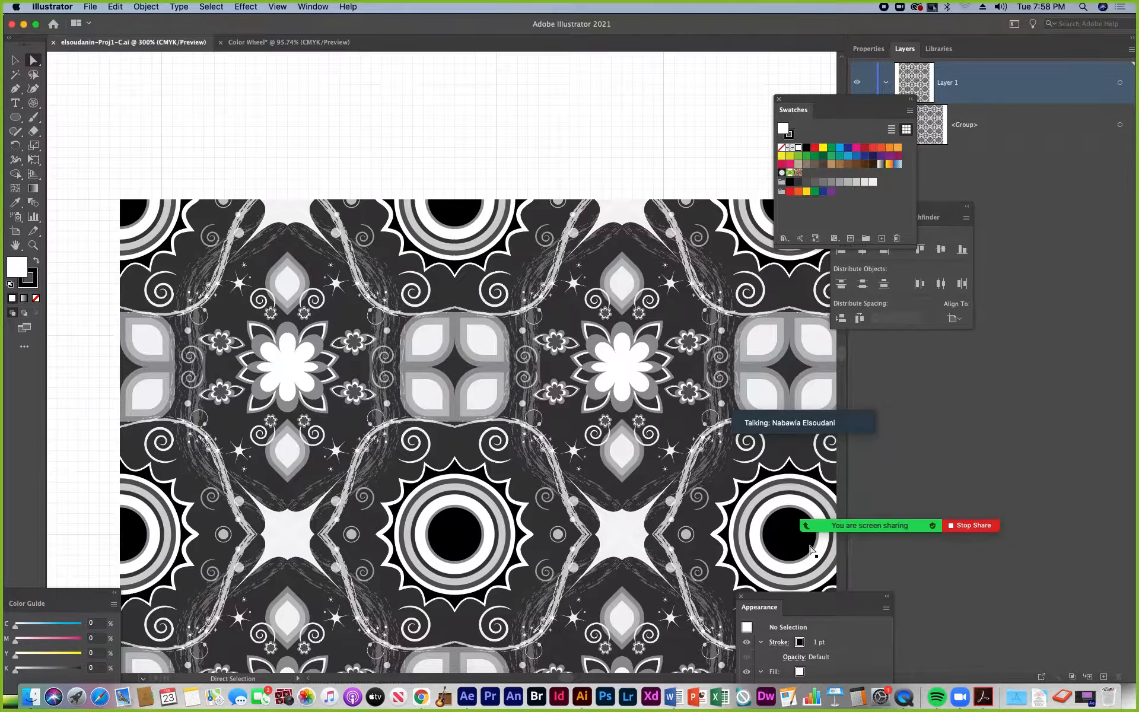
- Open Project_1 Instructions.pdf from the Project 1 folder and highlight the phrase "complimentary color scheme" in the requirements
left_click(983, 697)
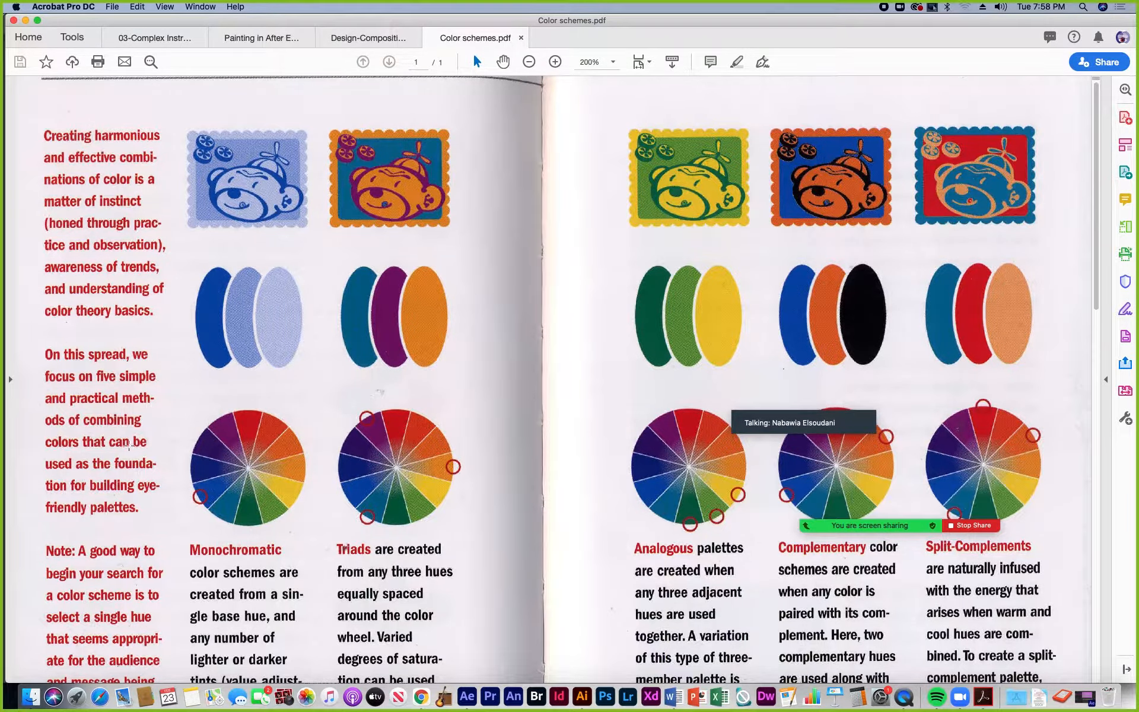
left_click(31, 697)
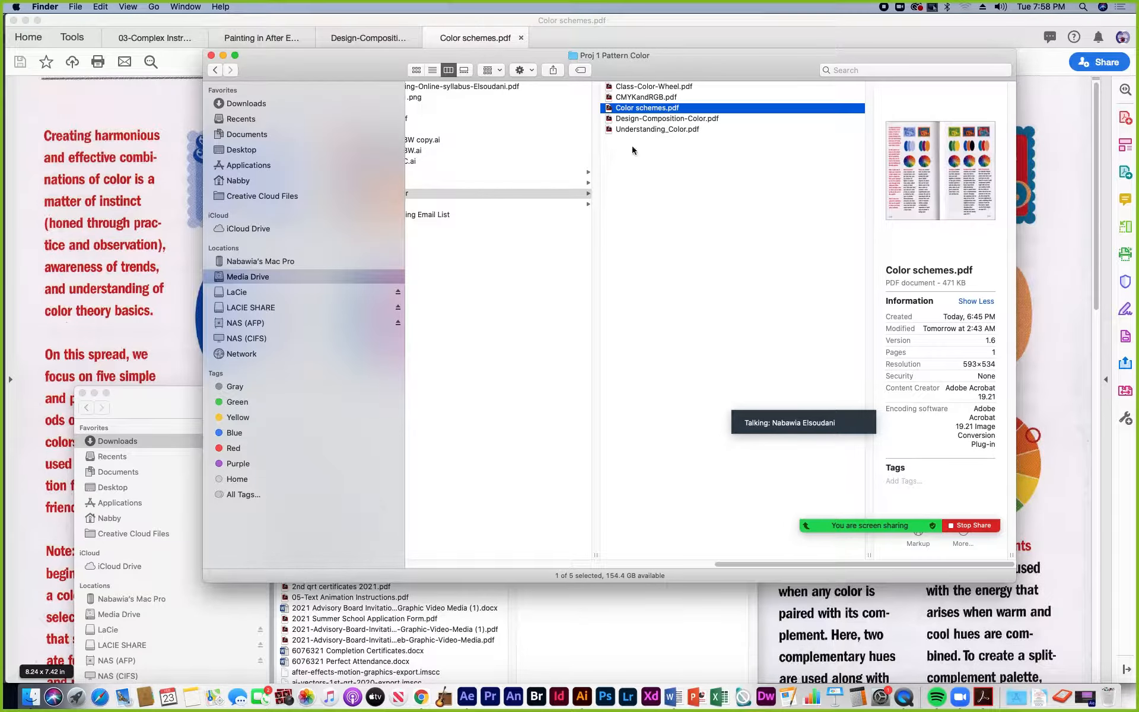
scroll(768, 565, "left", 5)
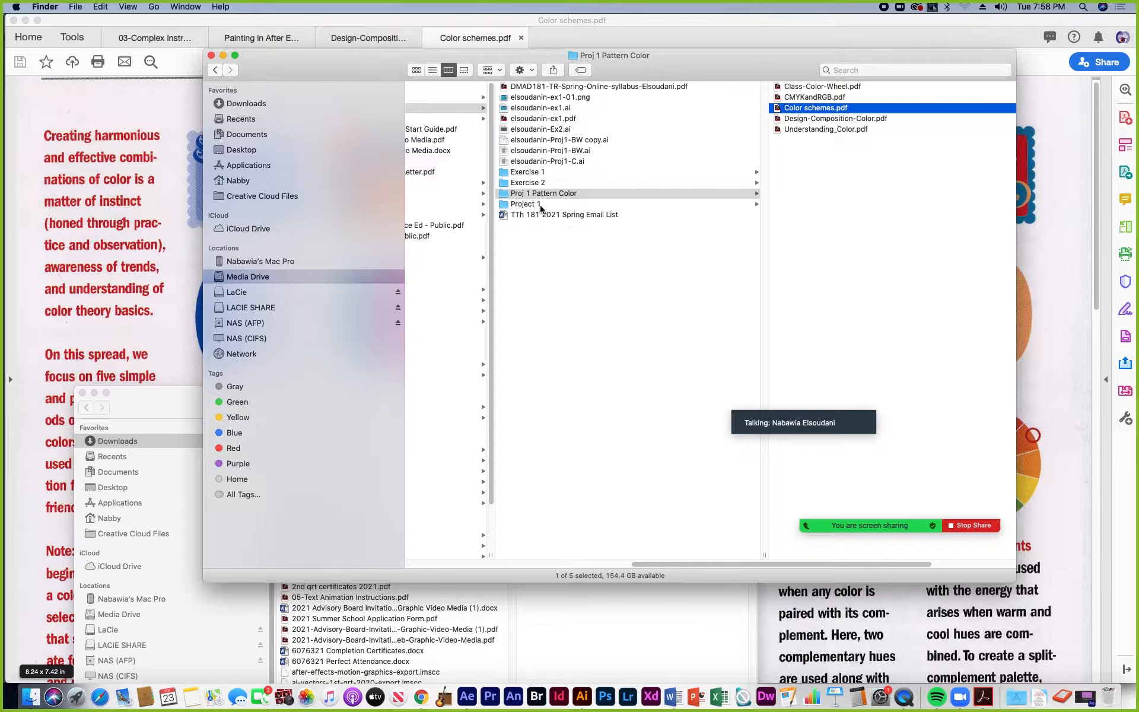
left_click(540, 206)
double_click(783, 97)
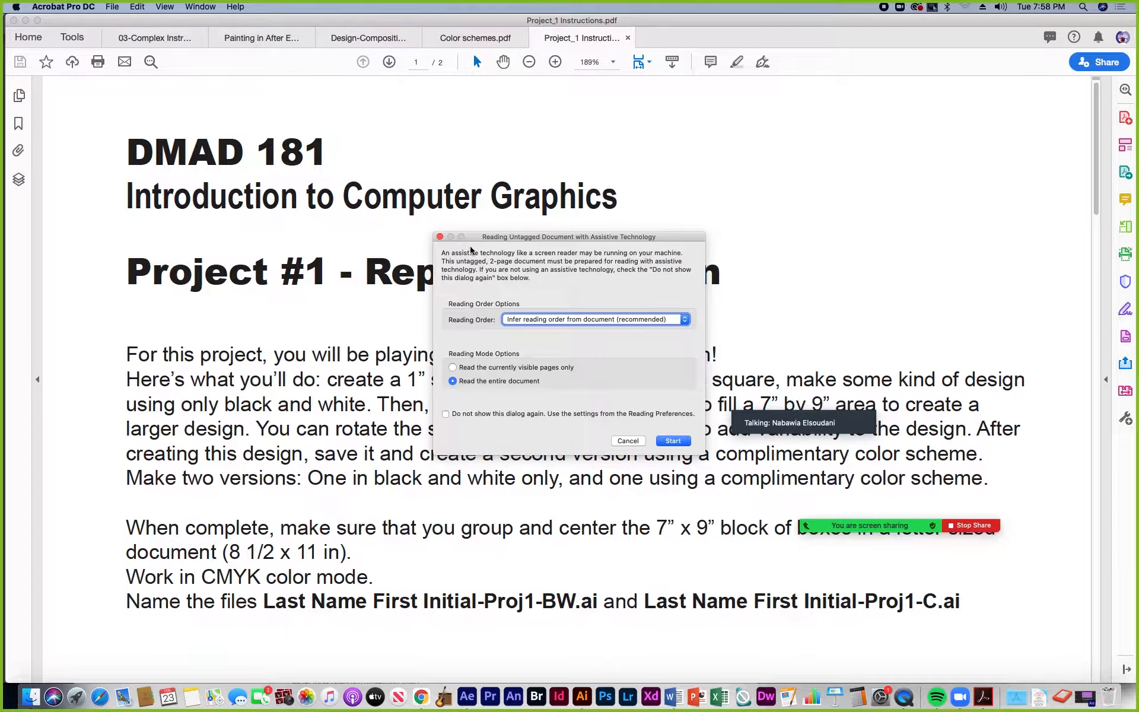
left_click(441, 237)
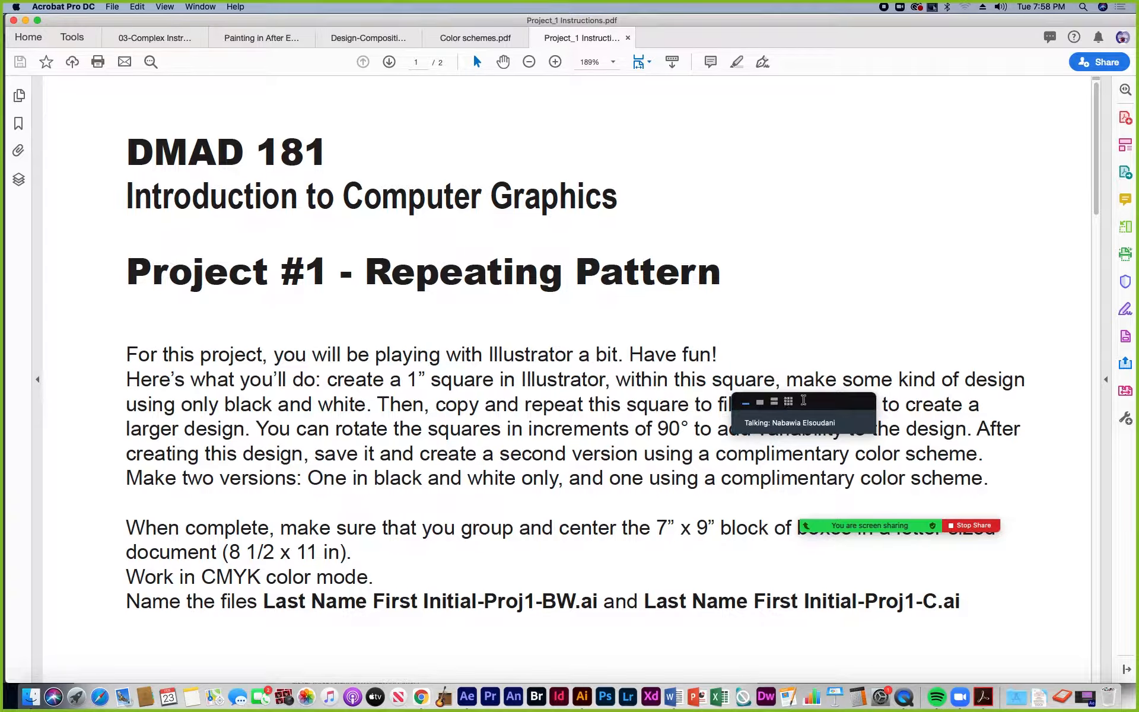
left_click_drag(804, 399, 854, 201)
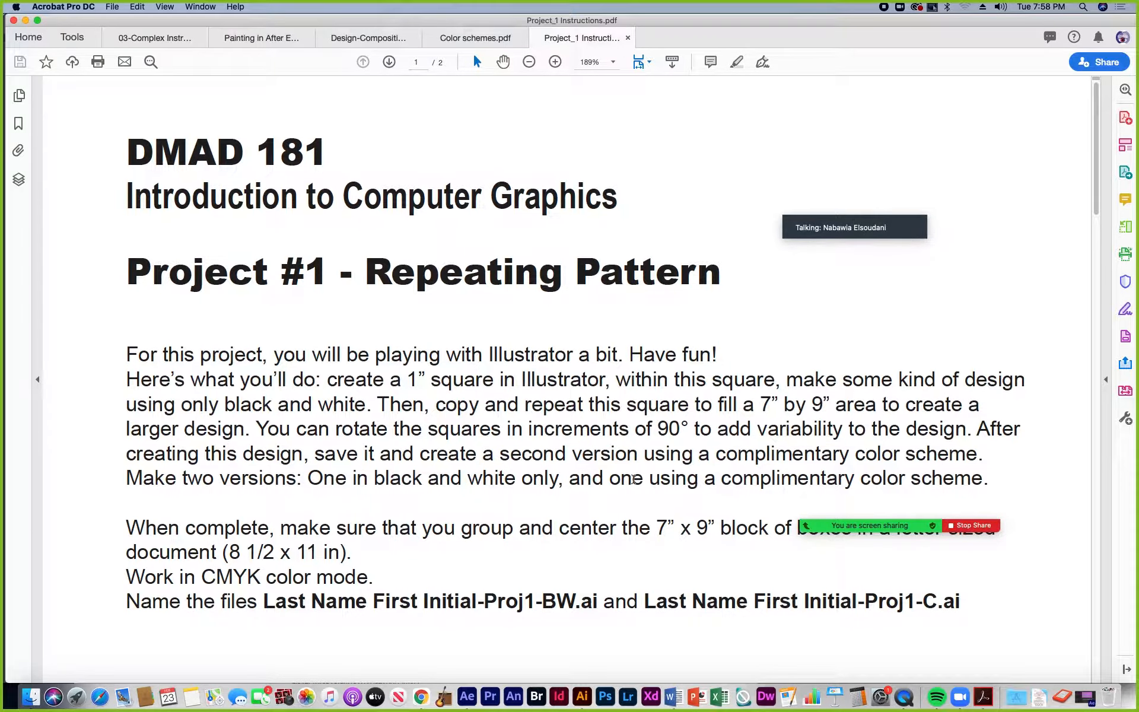
left_click_drag(721, 479, 984, 482)
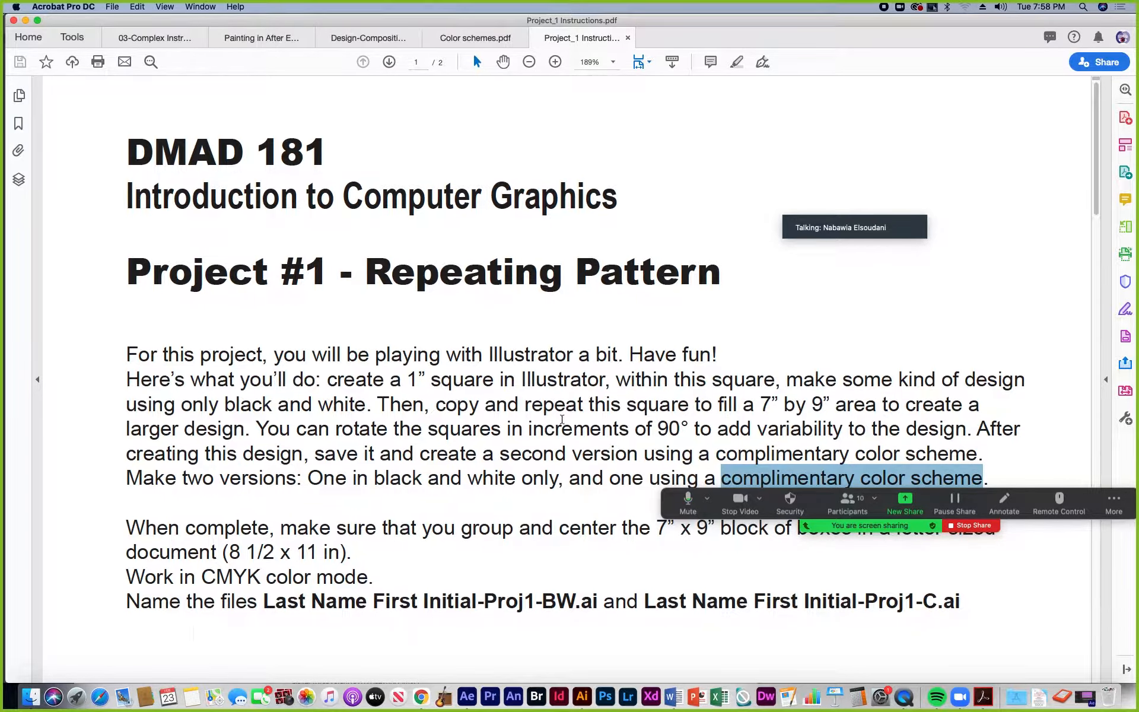
- Open Class-Color-Wheel.pdf from the Proj 1 Pattern Color folder in Acrobat to consult the color wheel
left_click(582, 697)
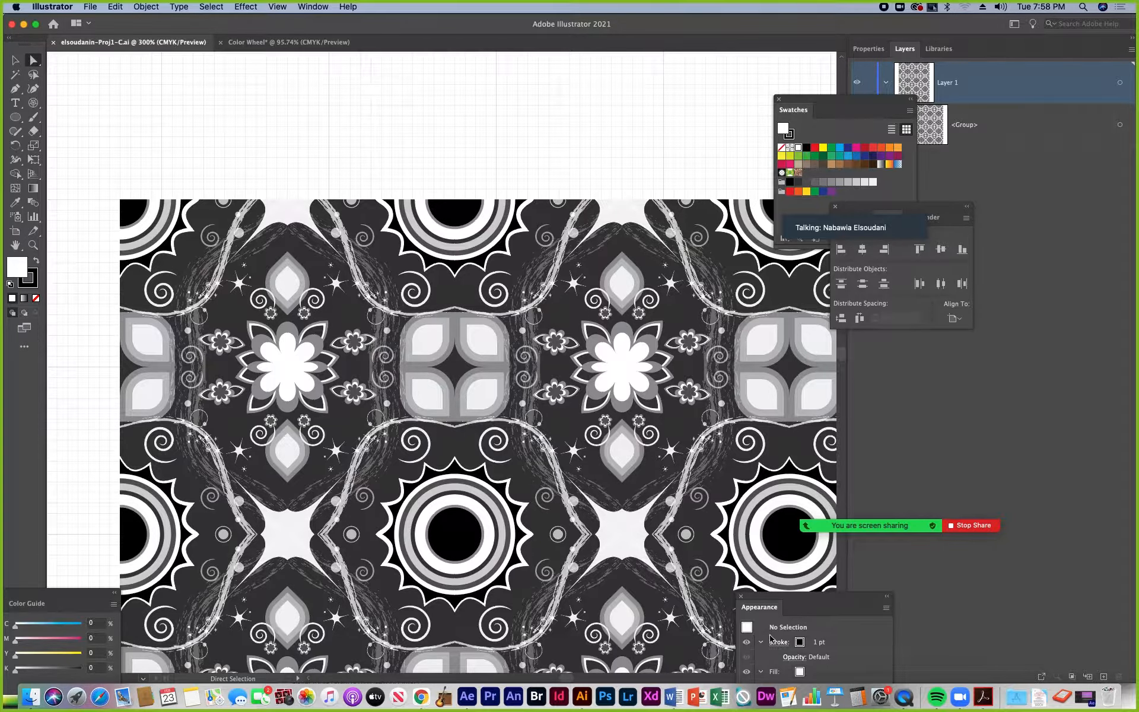
left_click(30, 698)
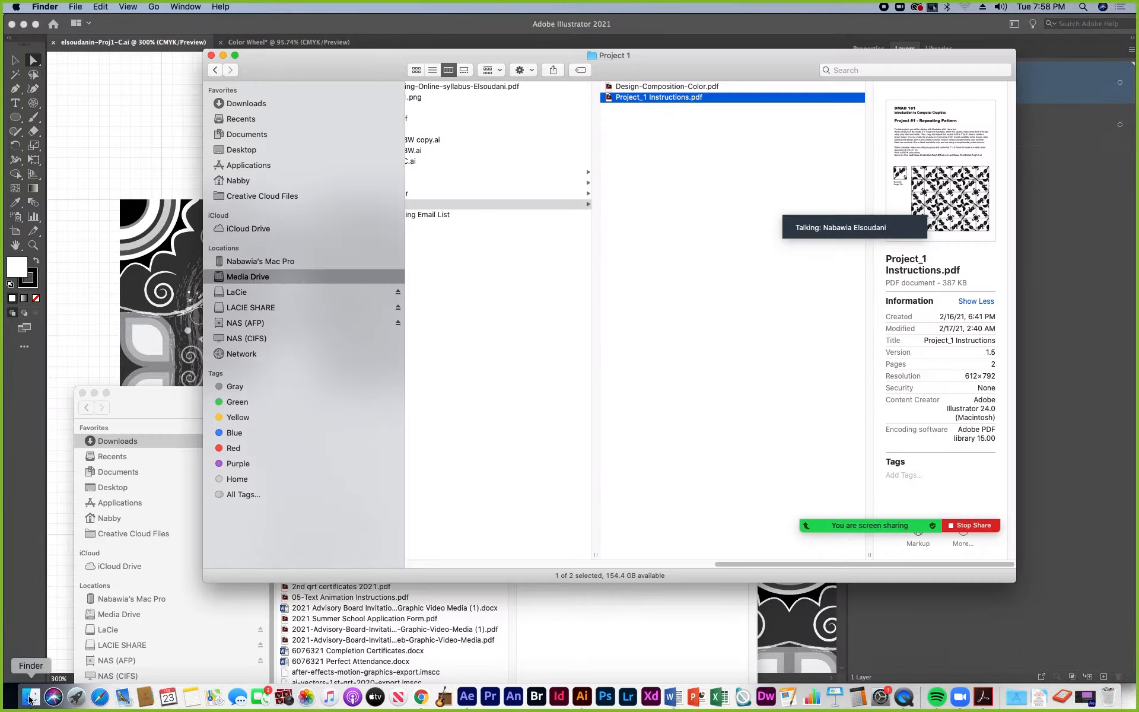
left_click_drag(724, 565, 659, 568)
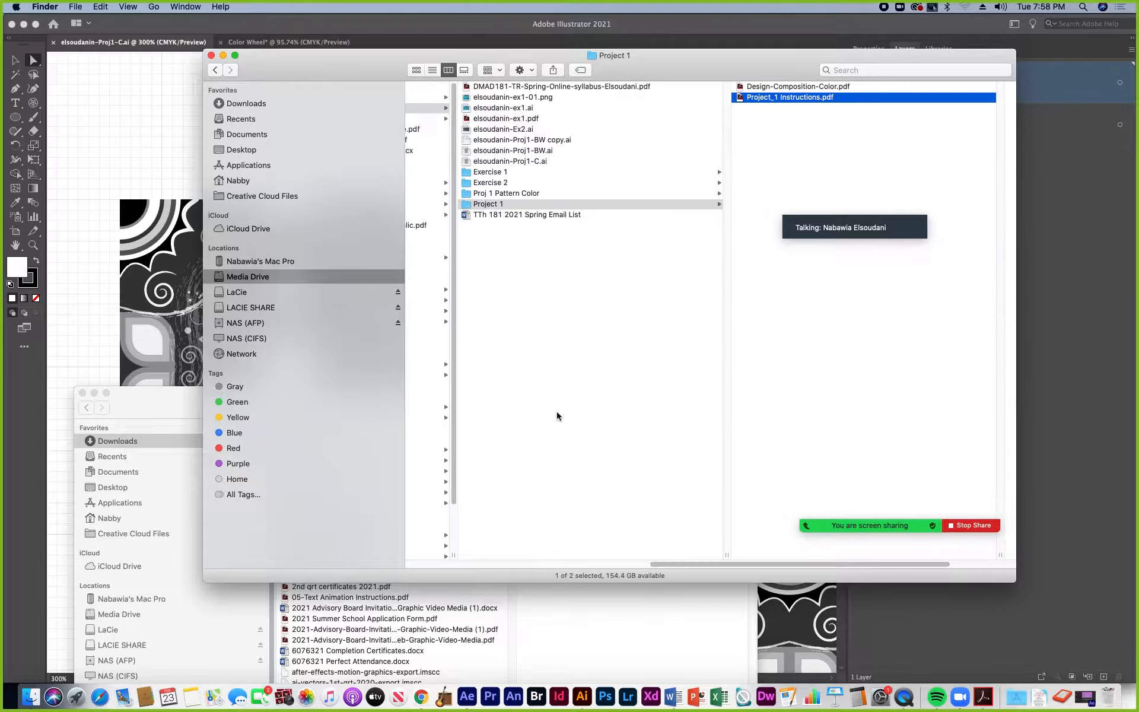
left_click(510, 194)
left_click_drag(767, 74, 603, 118)
left_click(600, 134)
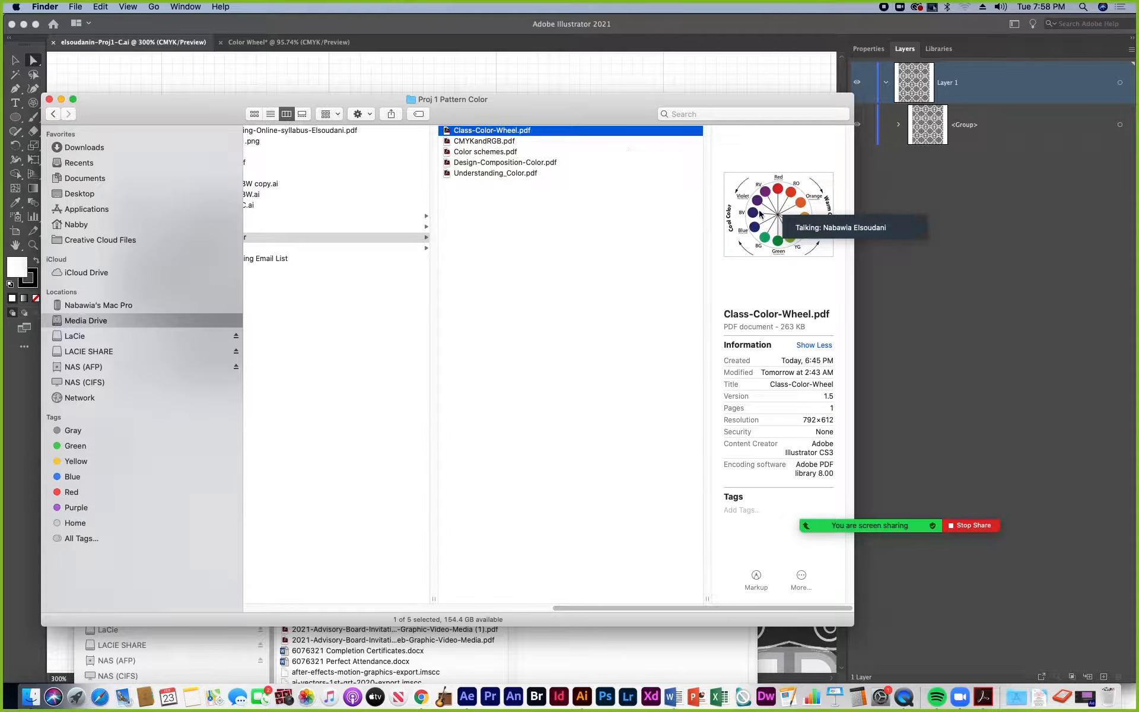
left_click_drag(860, 209, 980, 268)
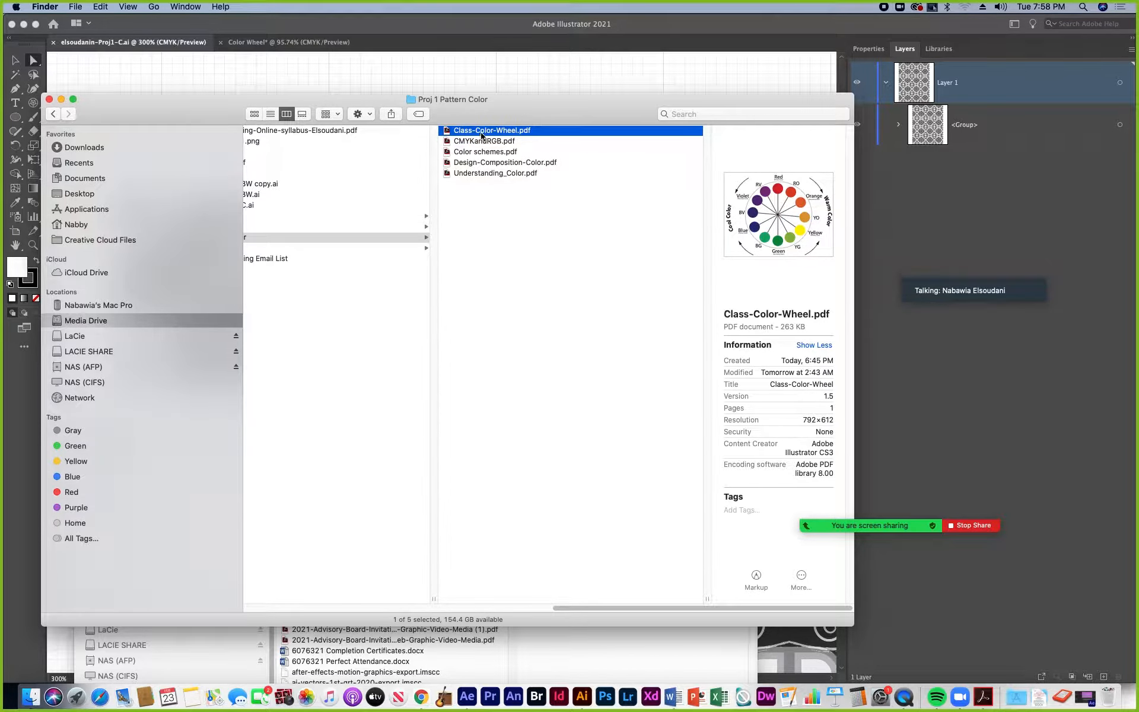
double_click(447, 131)
key("Return")
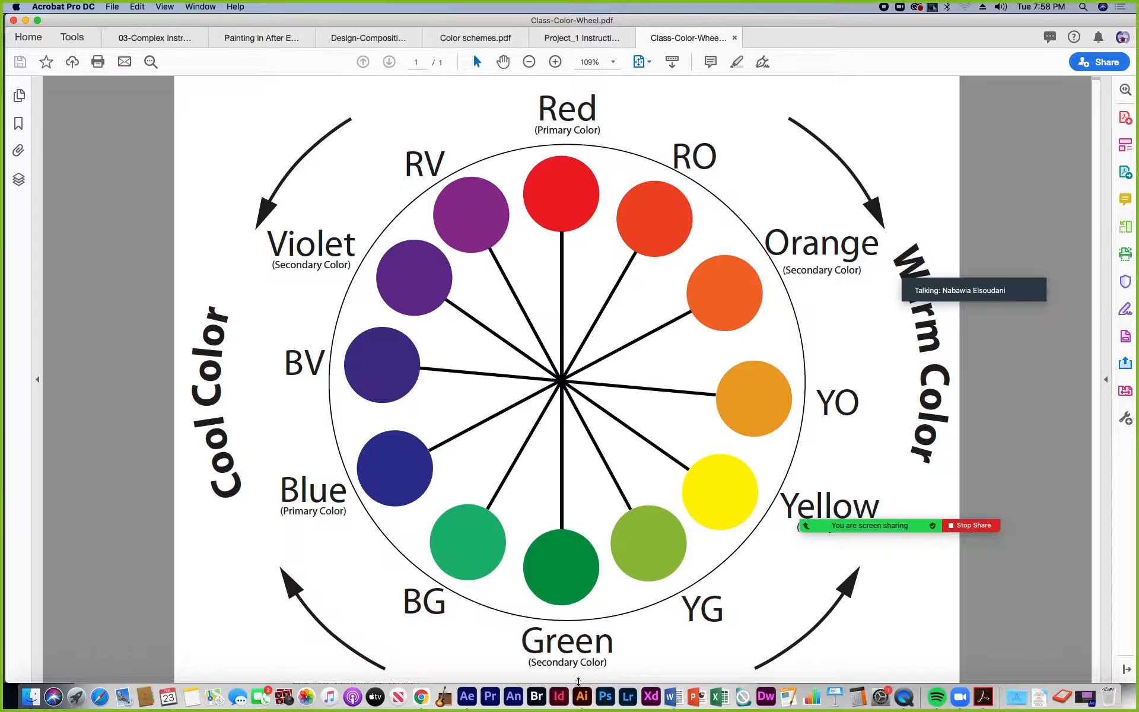
- Switch back to the pattern in Illustrator and set the fill color to orange F27630
left_click(582, 697)
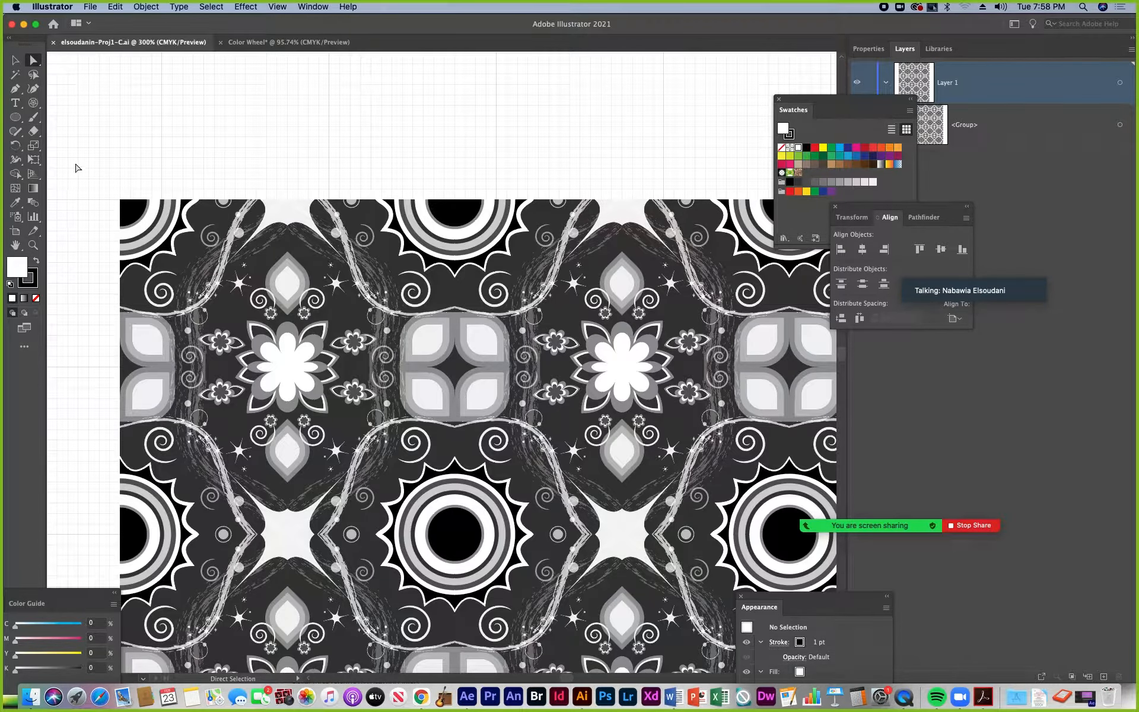
double_click(16, 269)
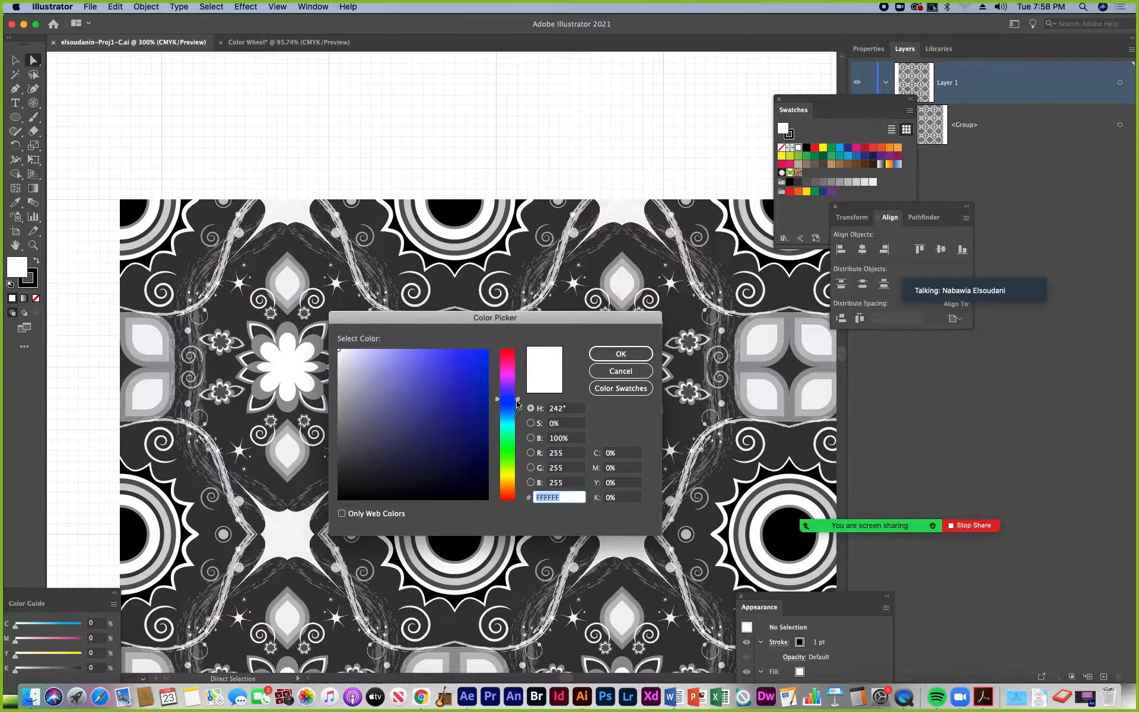
left_click_drag(517, 401, 515, 493)
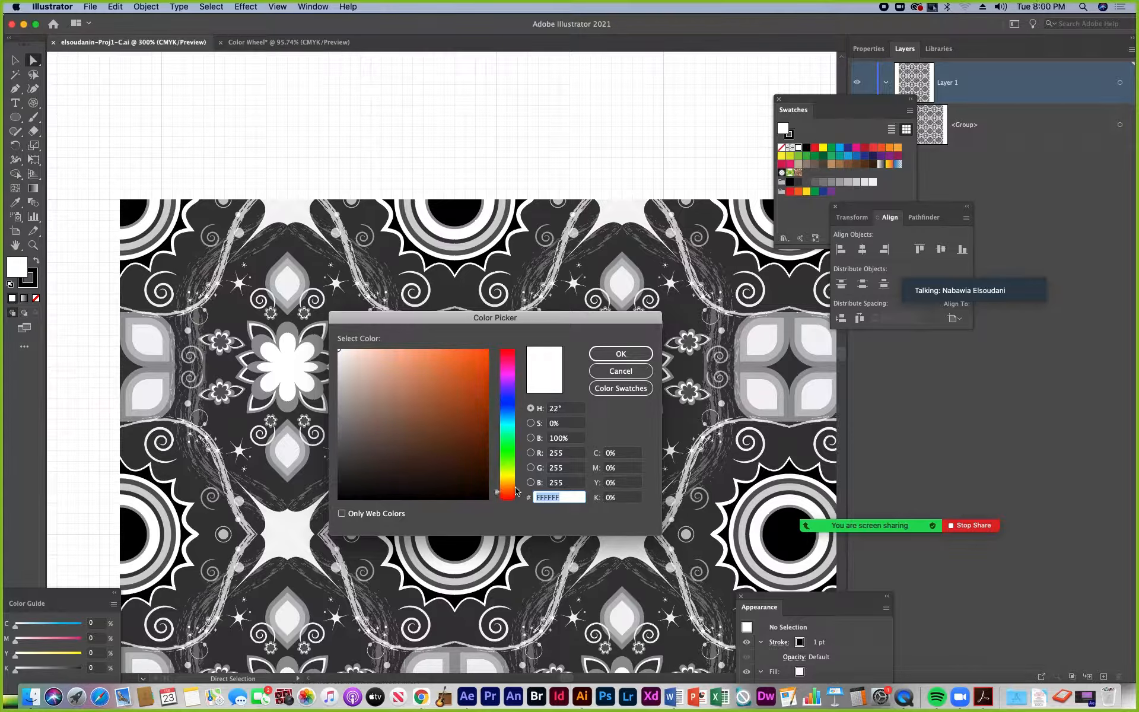
left_click(452, 360)
left_click_drag(452, 359, 459, 356)
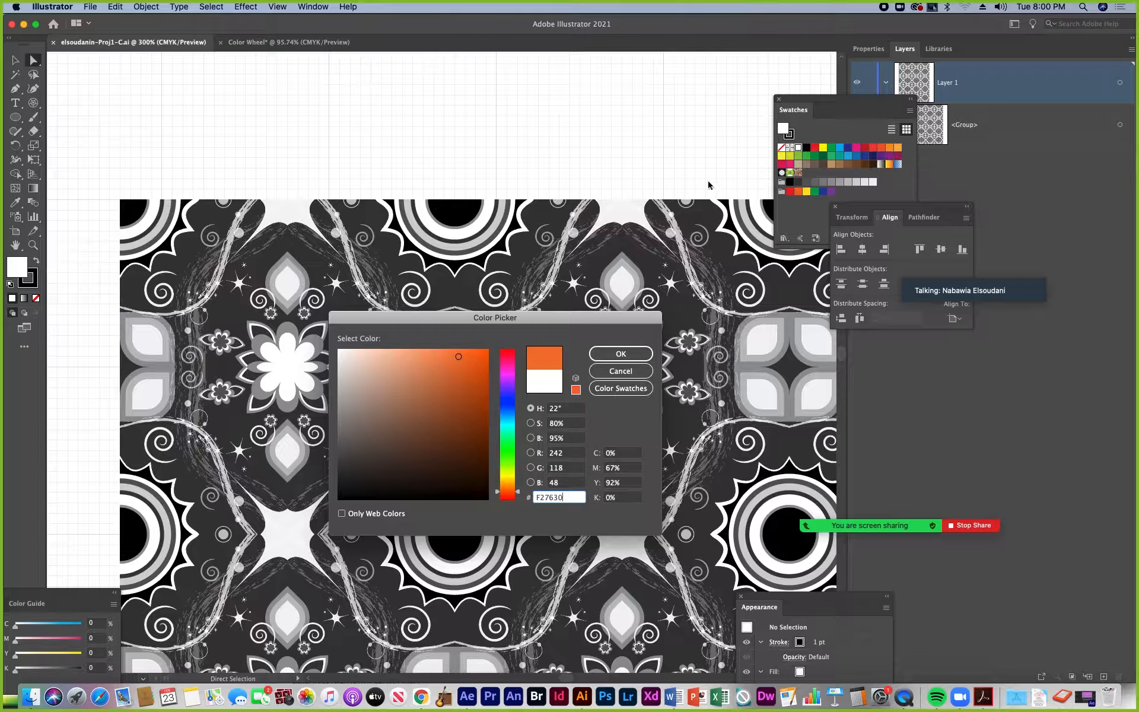
left_click(621, 354)
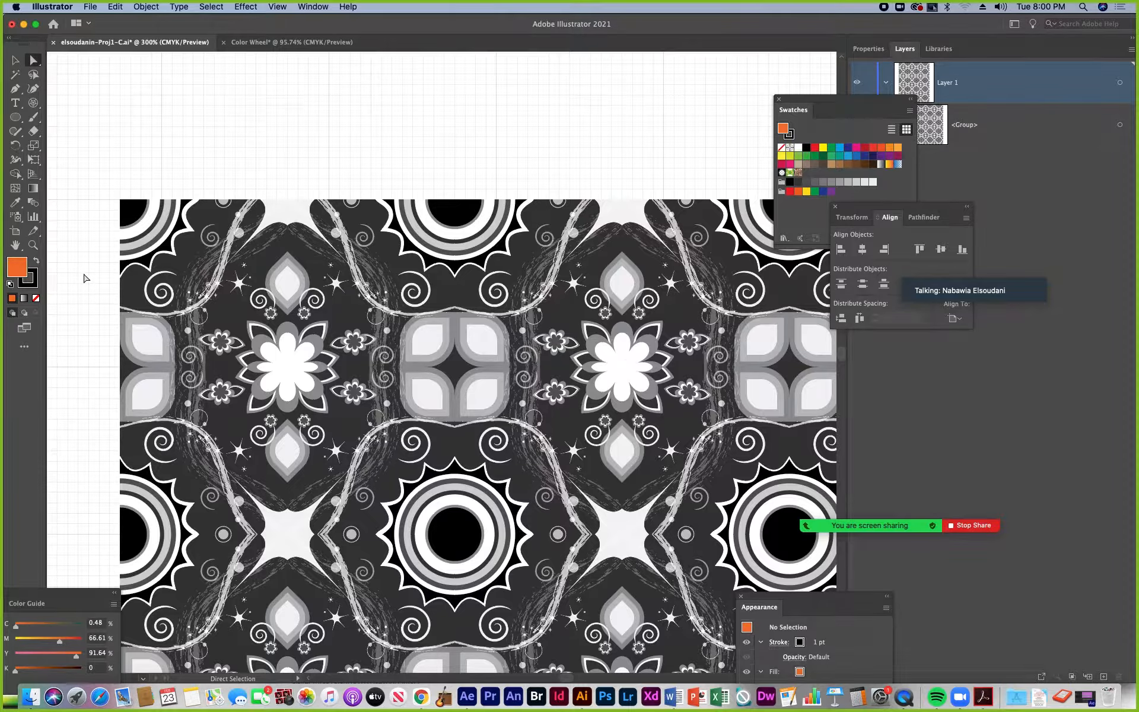
- Show the Color Guide above the artwork and set its harmony rule to Complementary for the orange base color
left_click(313, 7)
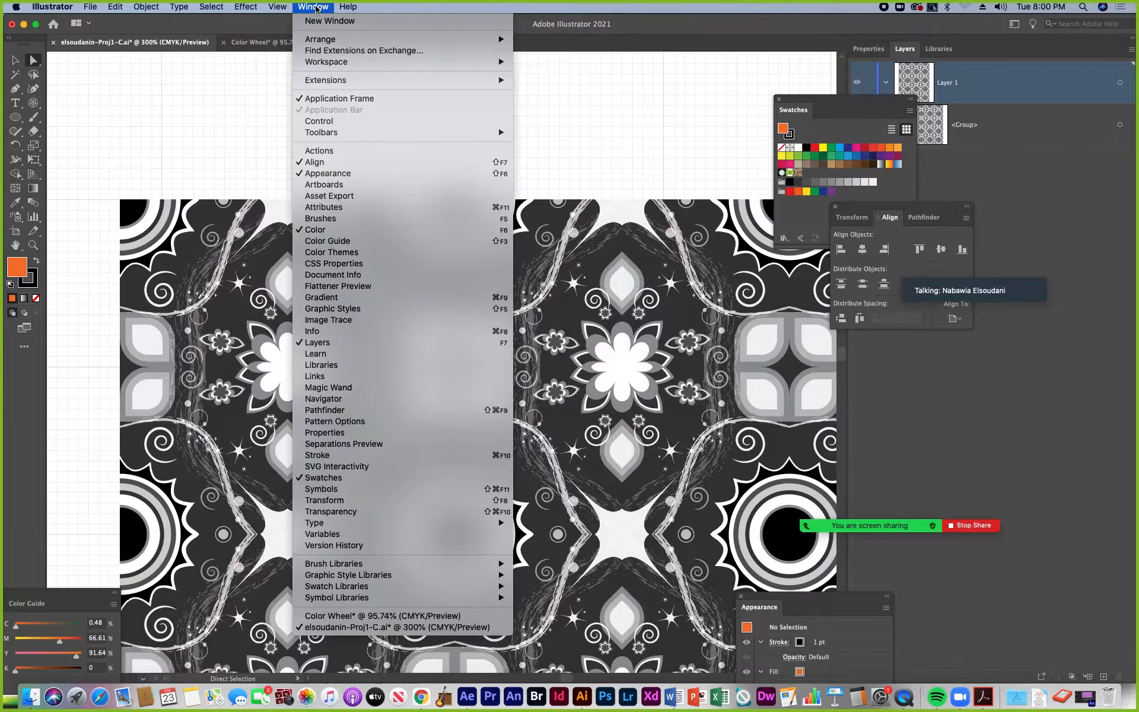
left_click(314, 245)
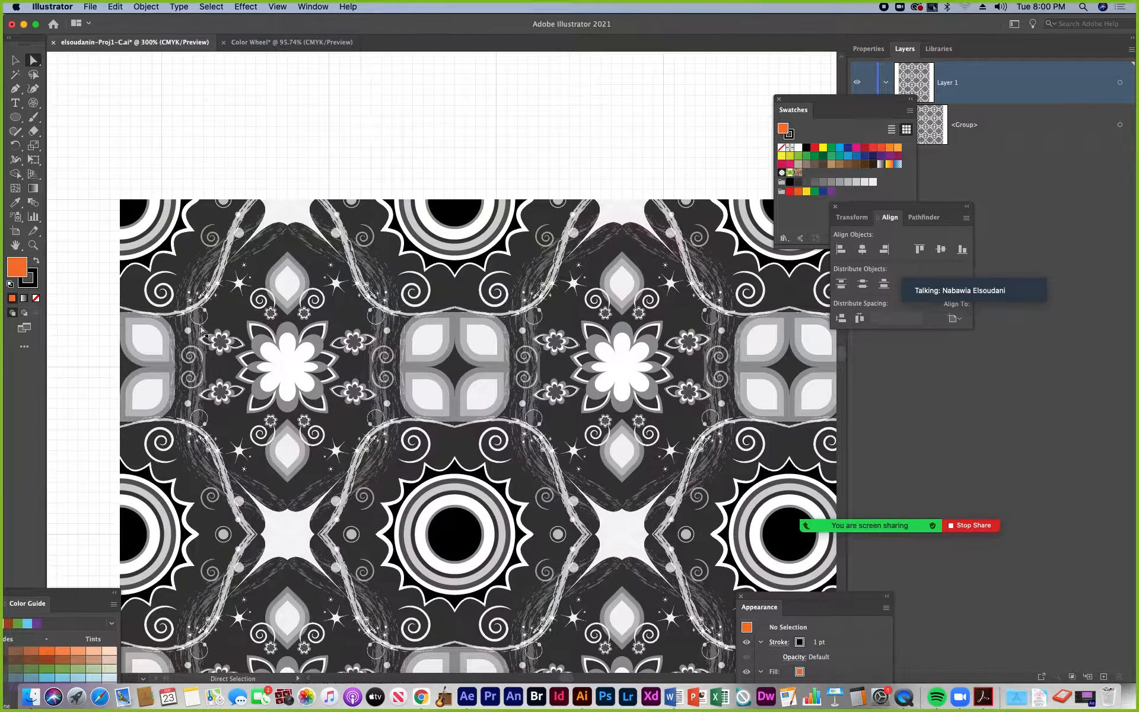
left_click_drag(30, 606, 472, 97)
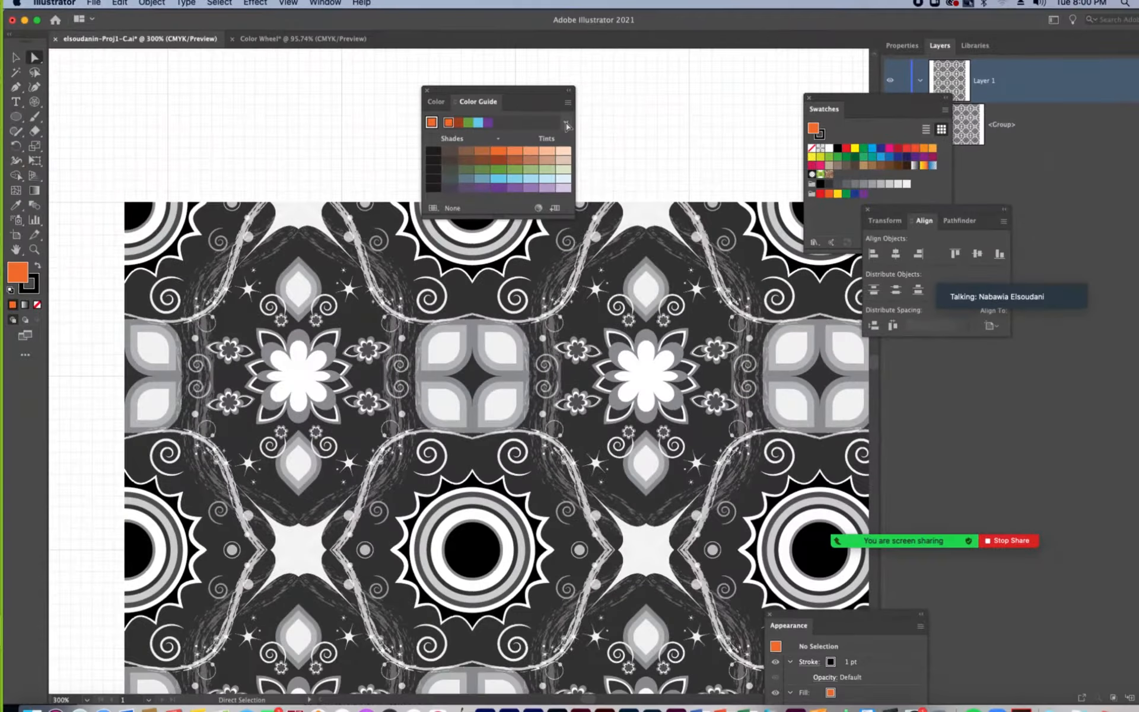
left_click(566, 125)
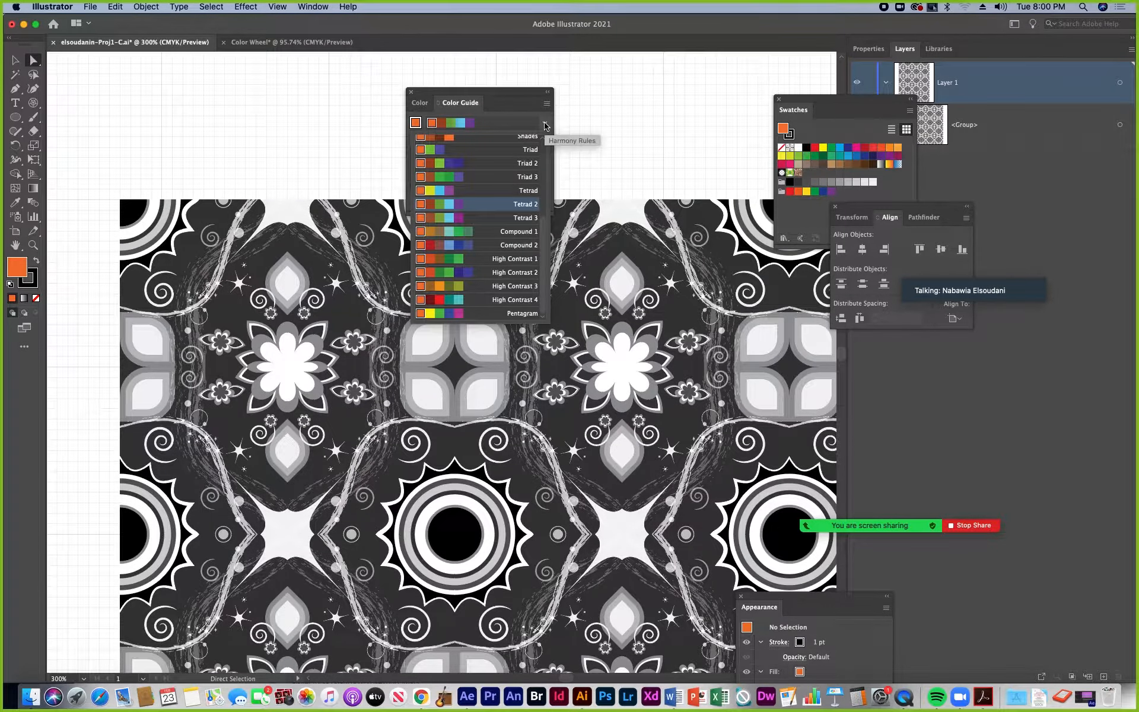
left_click_drag(544, 234, 553, 149)
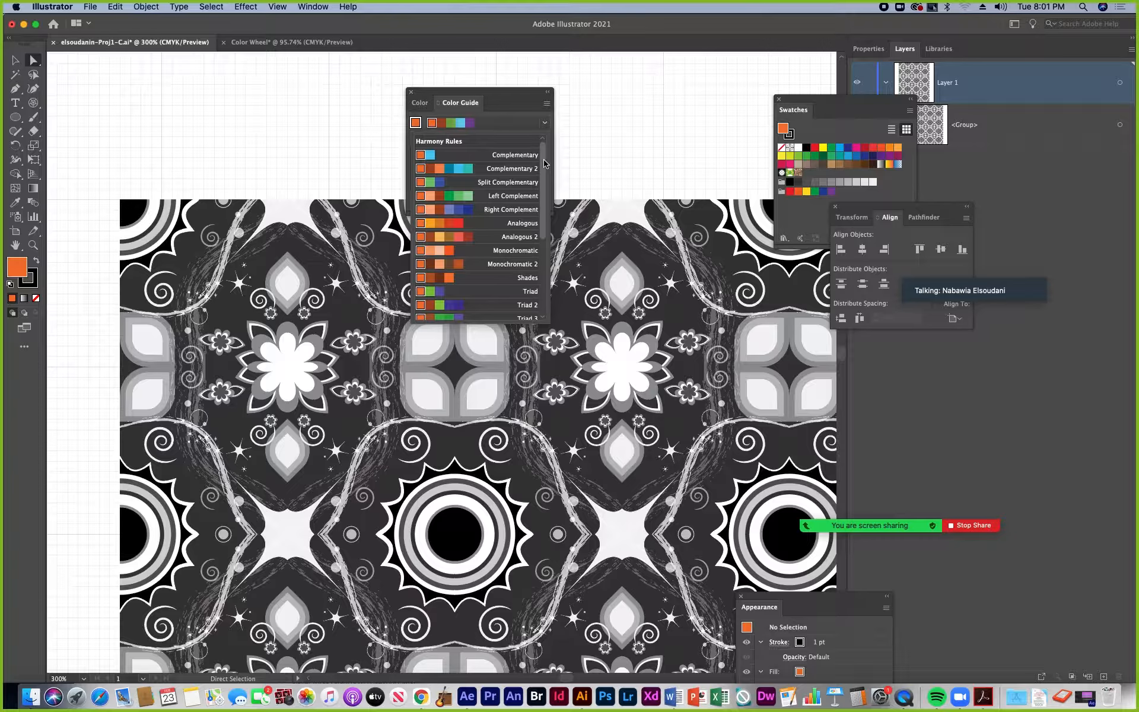
left_click_drag(544, 164, 542, 136)
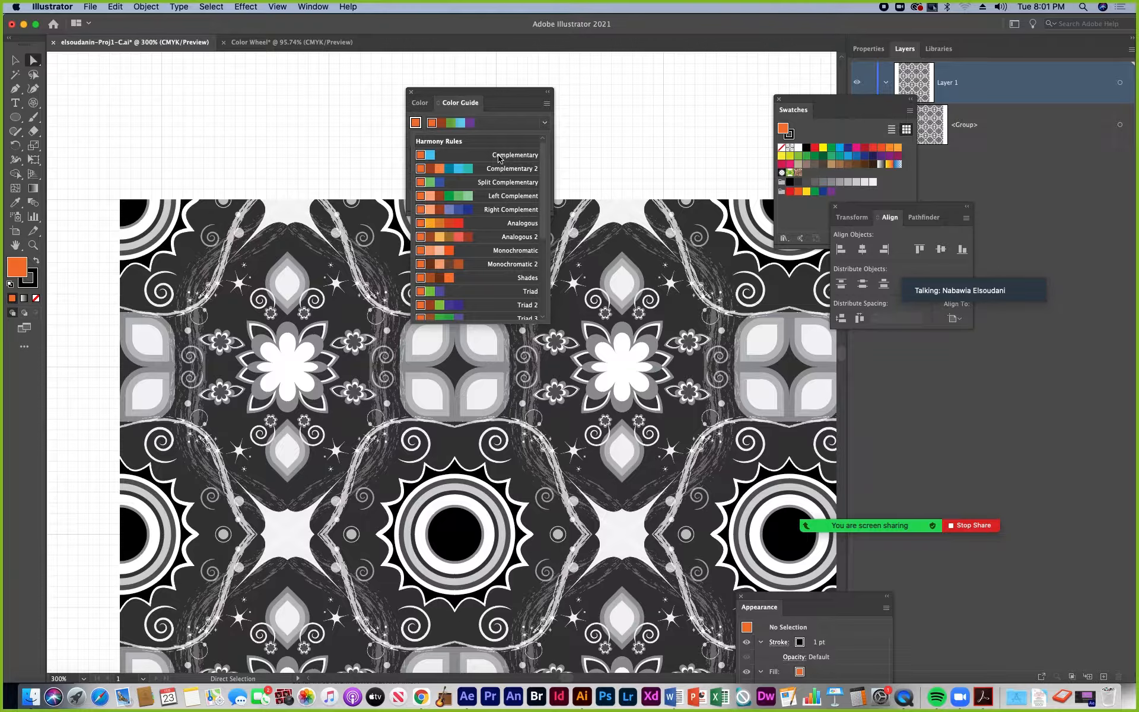
left_click(498, 157)
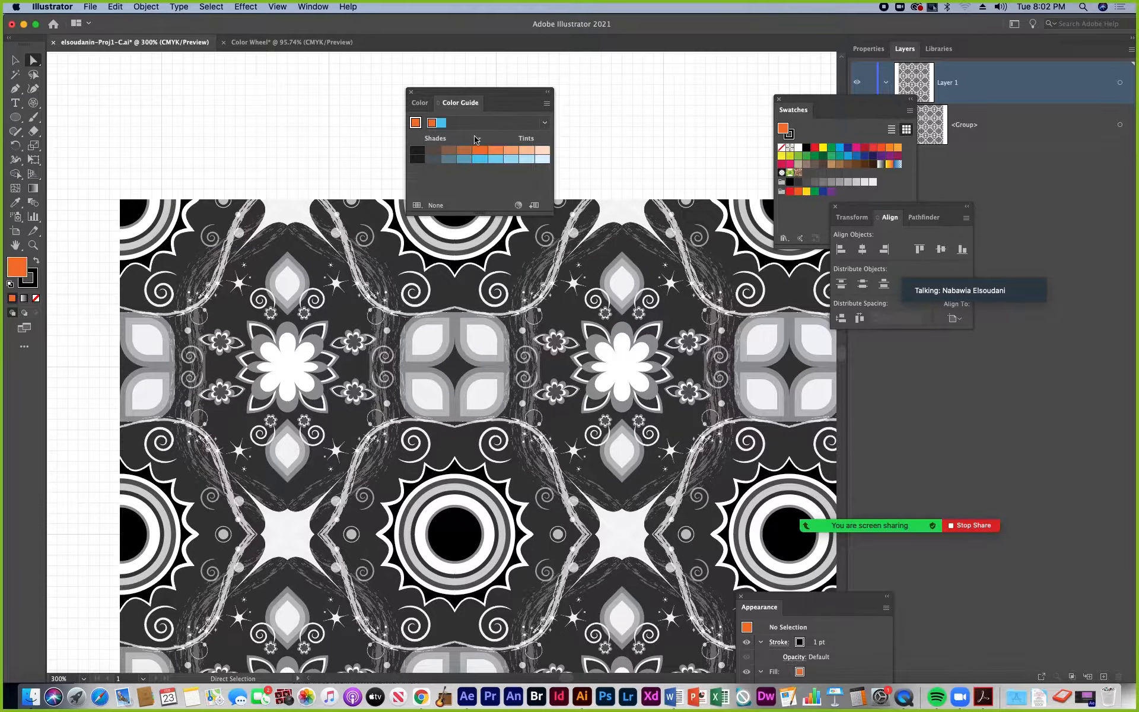
- Try the Complementary 2 harmony rule twice for comparison, returning to Complementary each time
left_click(545, 123)
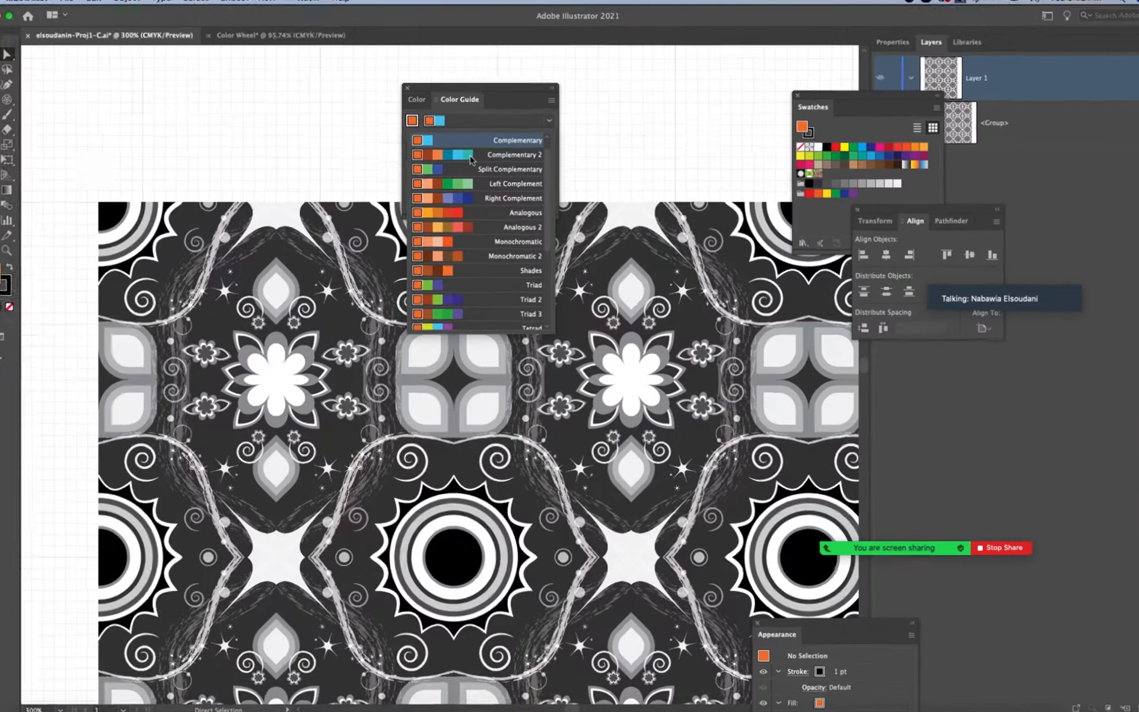
left_click(486, 155)
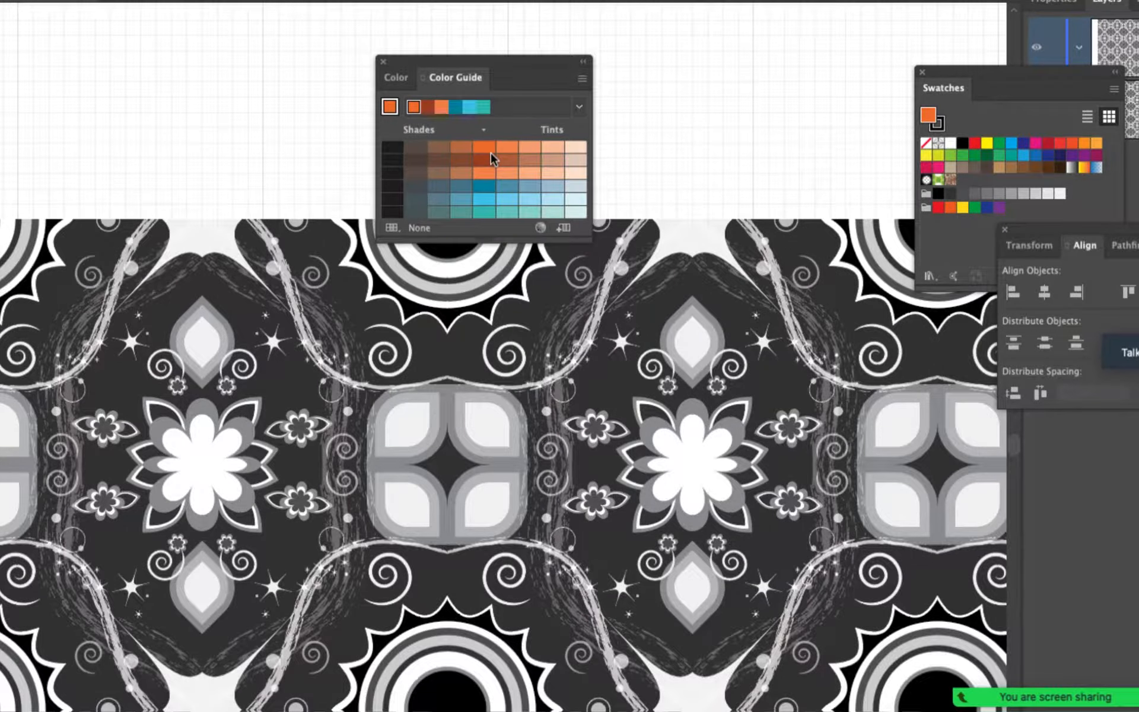
left_click(578, 107)
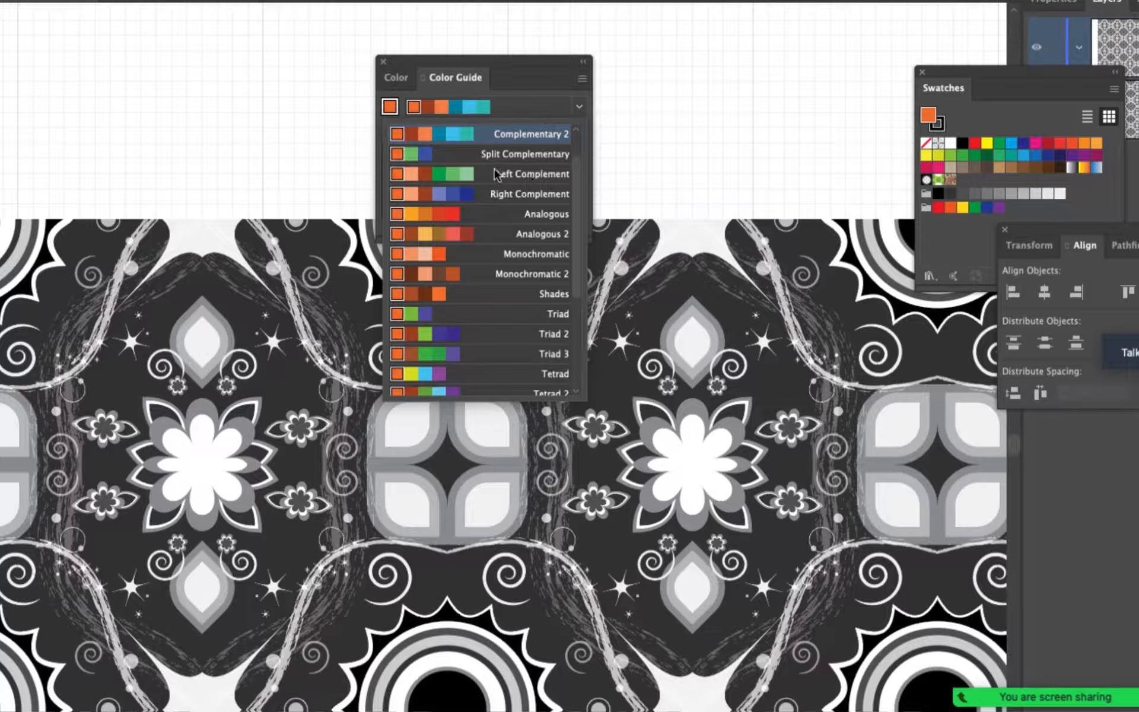
scroll(578, 142, "up", 2)
left_click_drag(579, 135, 578, 126)
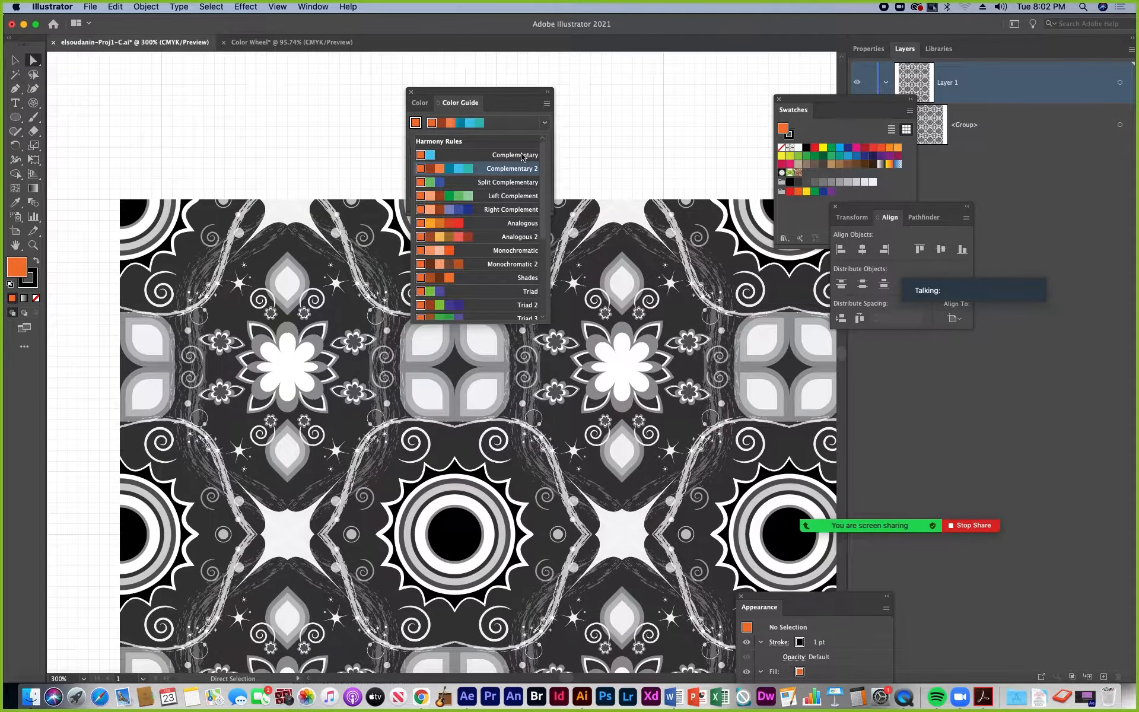
left_click(521, 157)
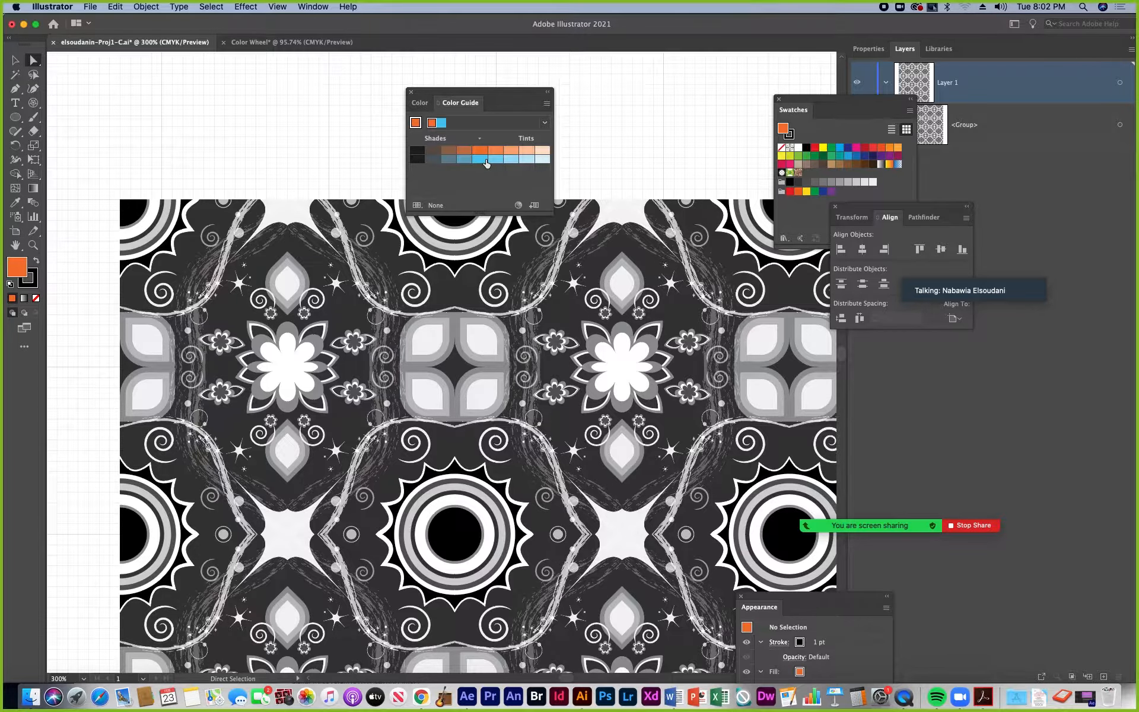
left_click(545, 123)
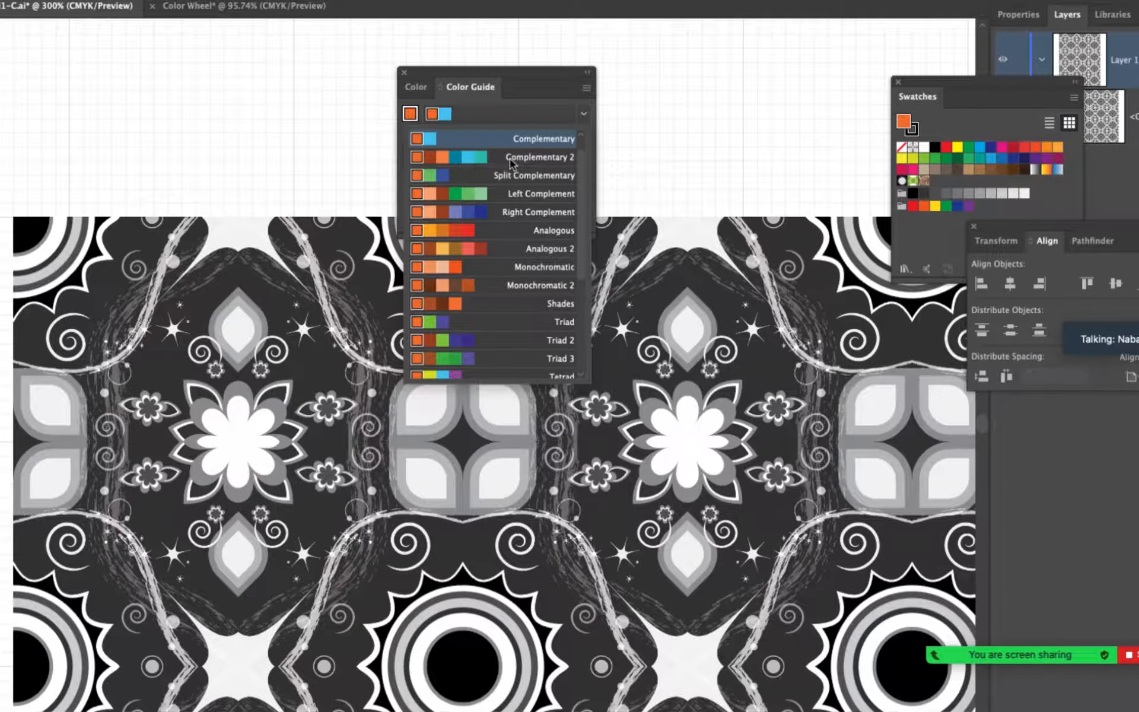
left_click(510, 159)
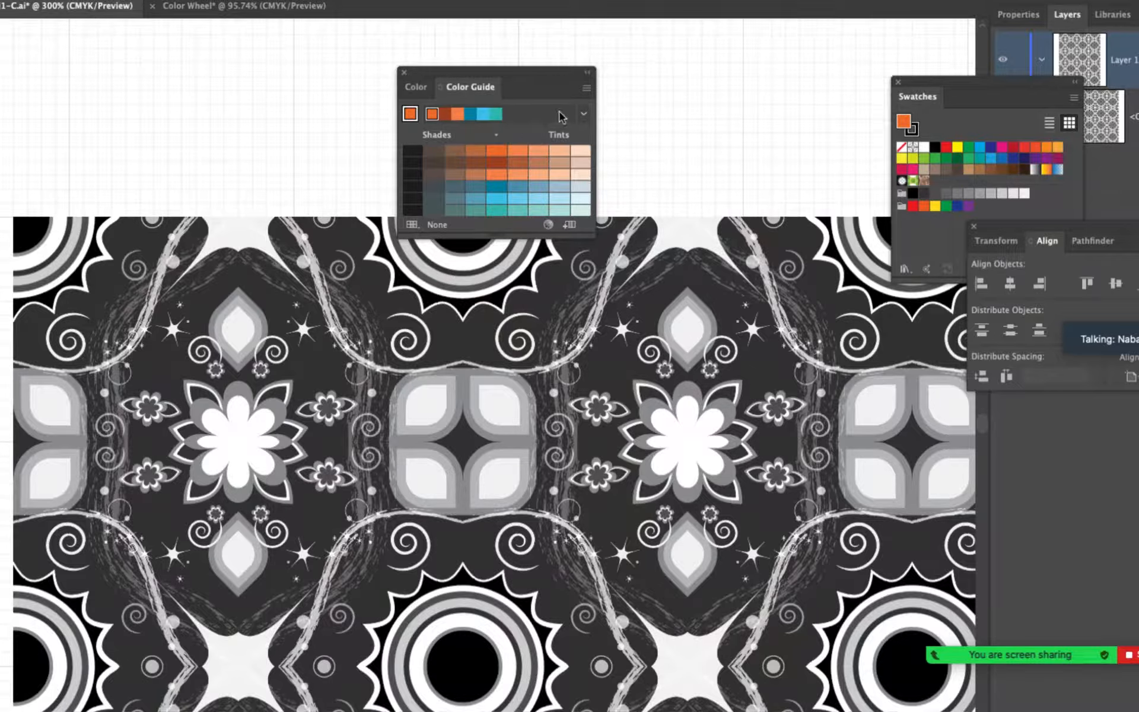
left_click(583, 114)
scroll(582, 166, "up", 2)
left_click(546, 143)
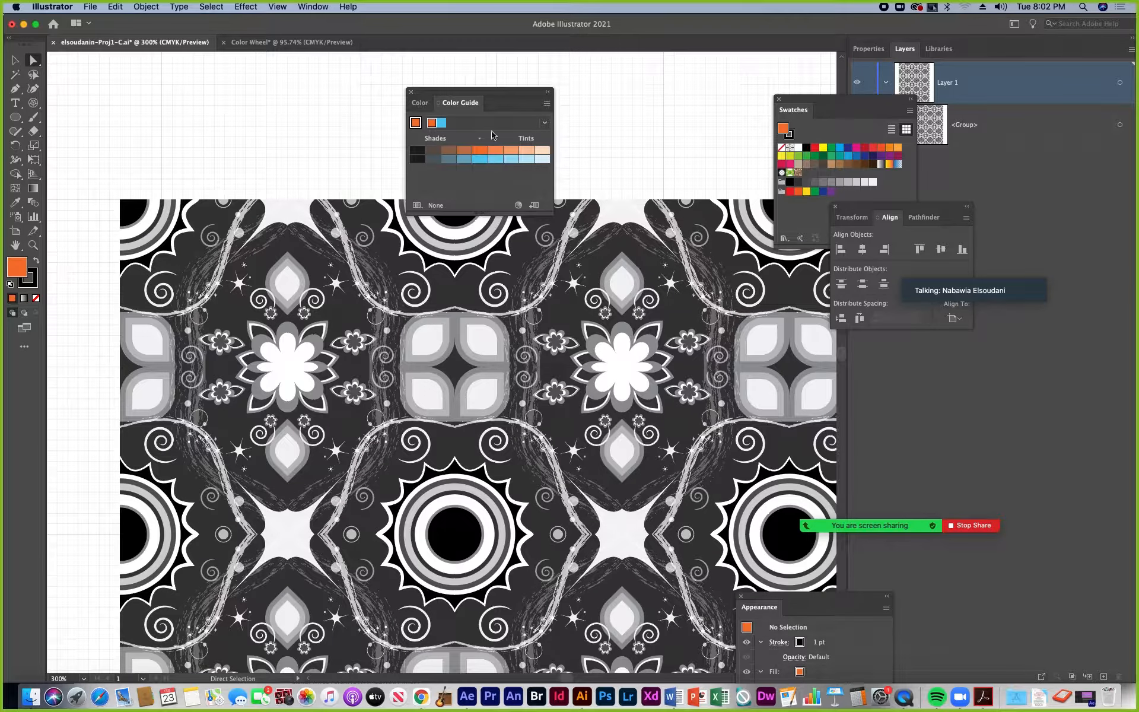
- Select the light-gray band around a leaf at the pattern's left edge and every other object with the same fill color
left_click_drag(492, 96, 431, 73)
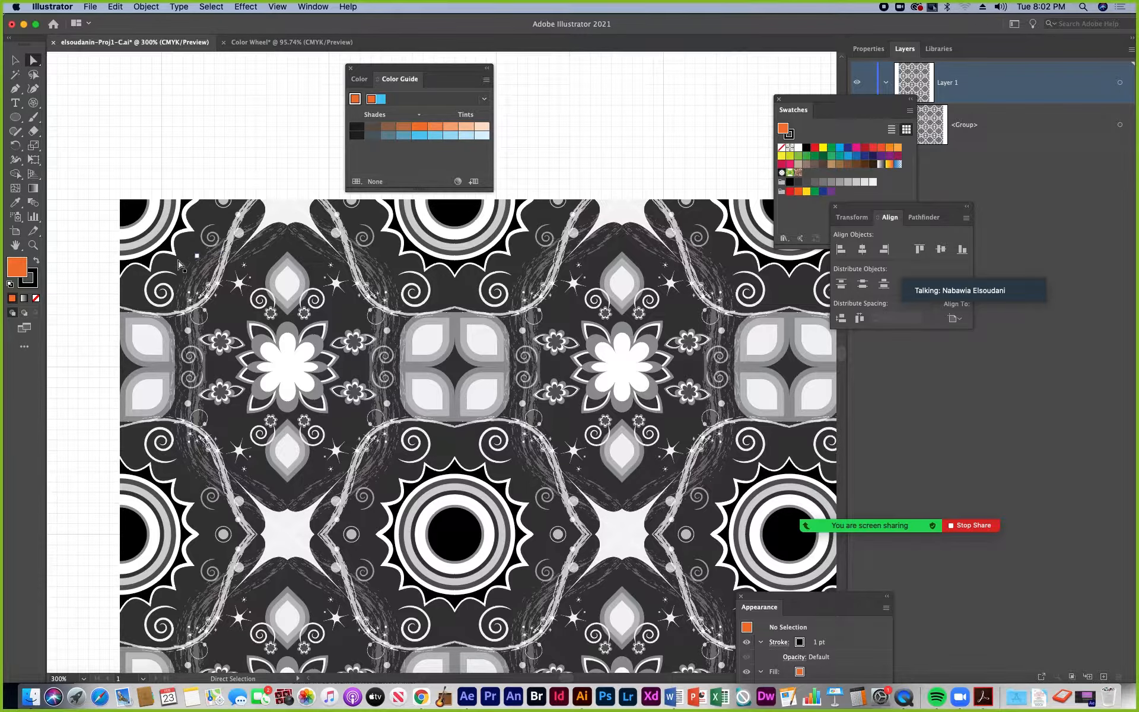
left_click(148, 344)
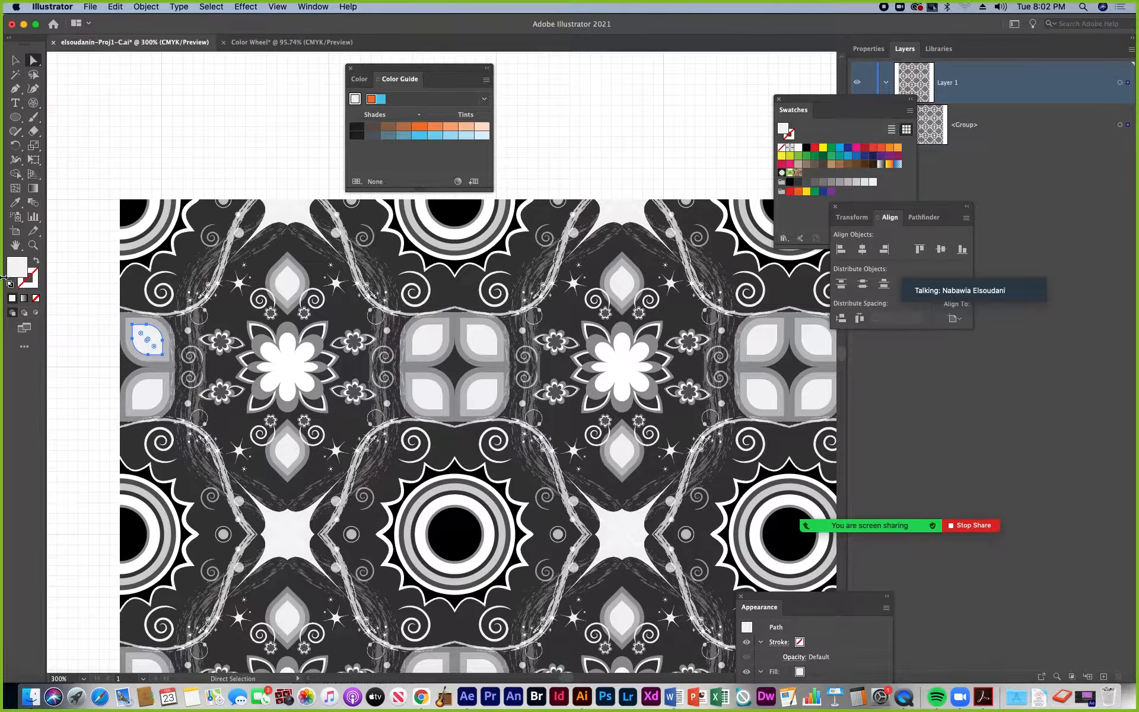
left_click(130, 332)
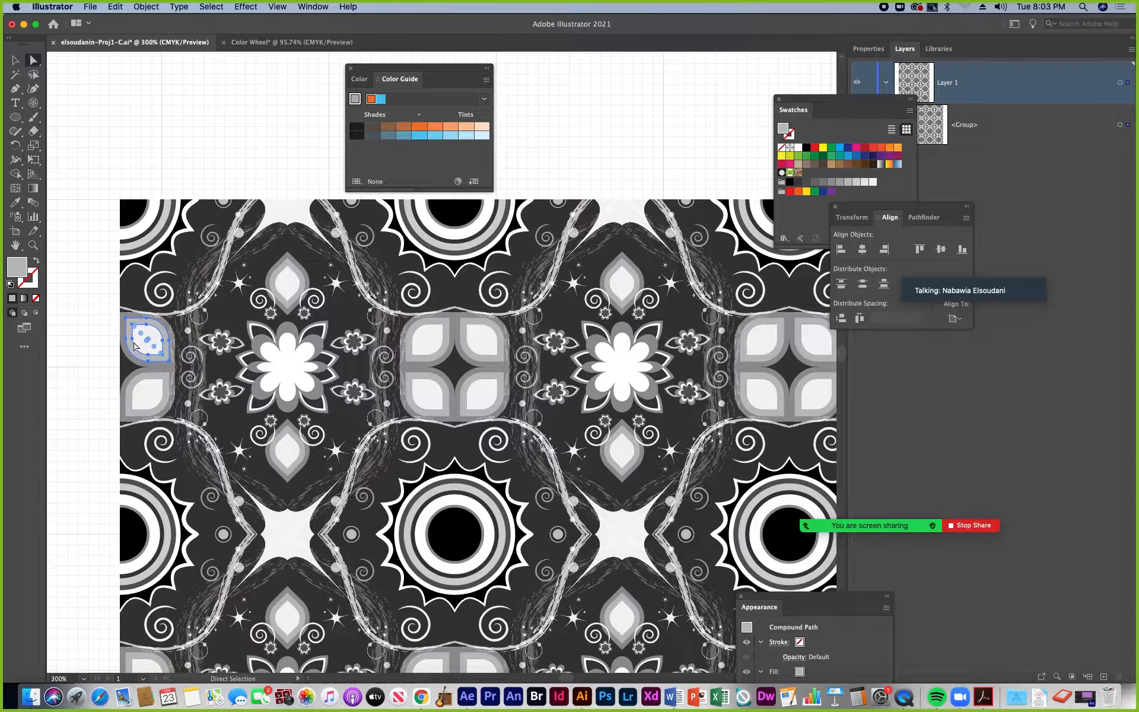
left_click(126, 319)
left_click(208, 7)
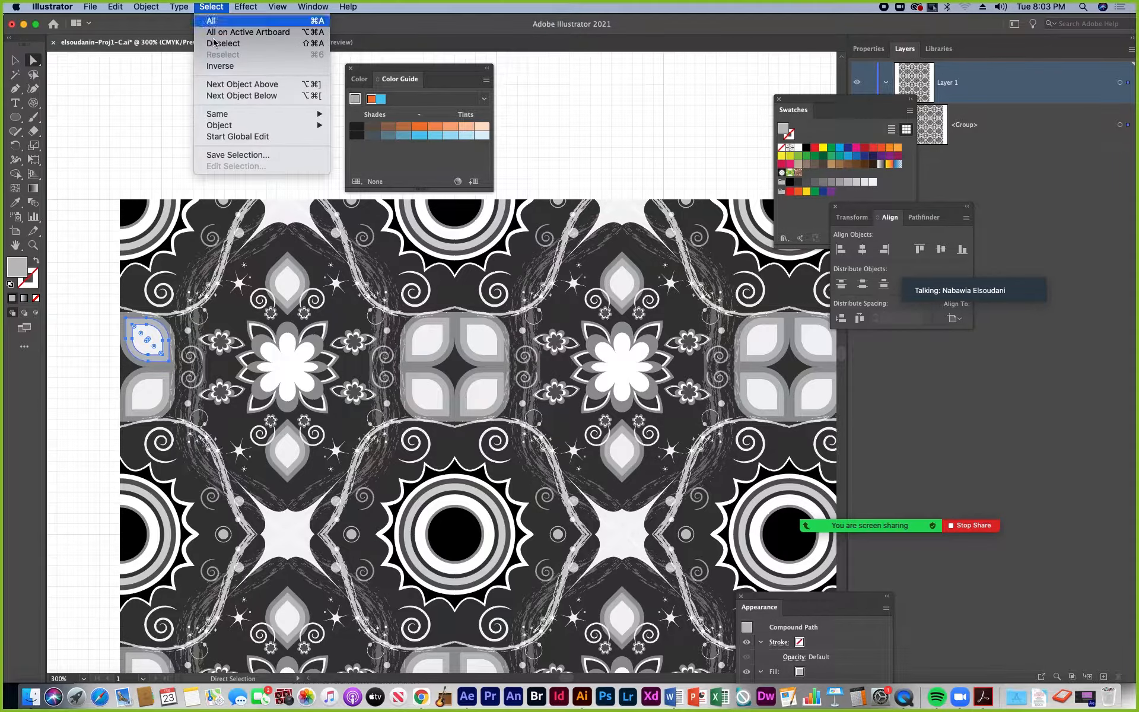
mouse_move(232, 116)
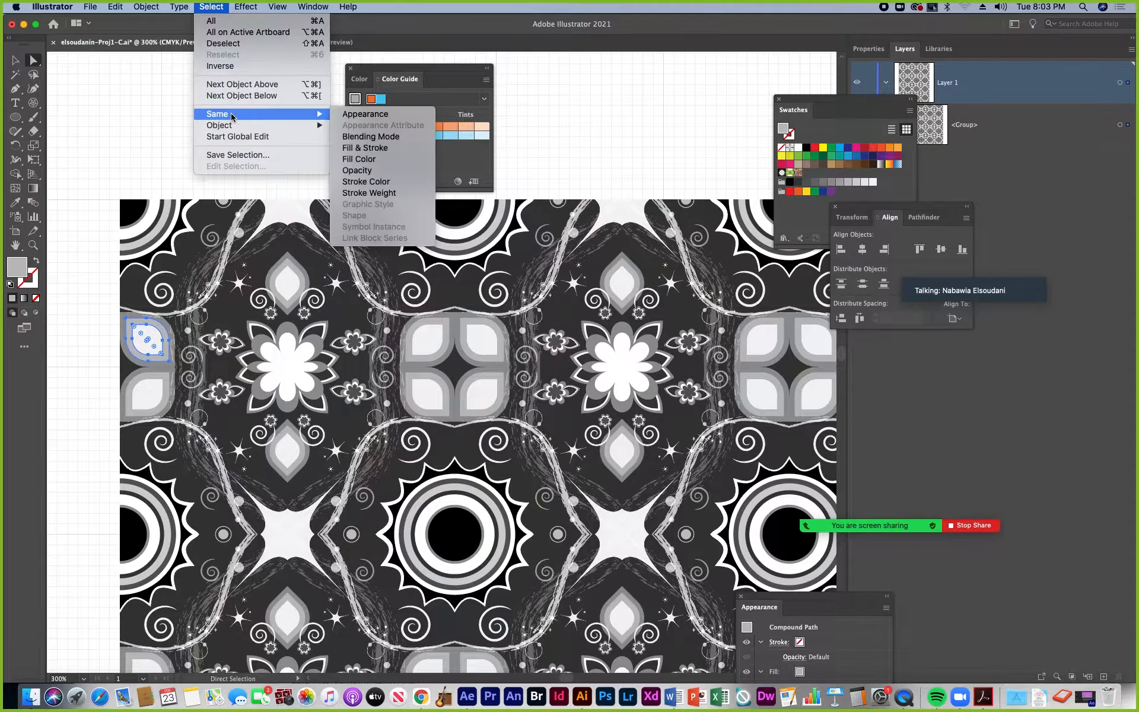
left_click(359, 159)
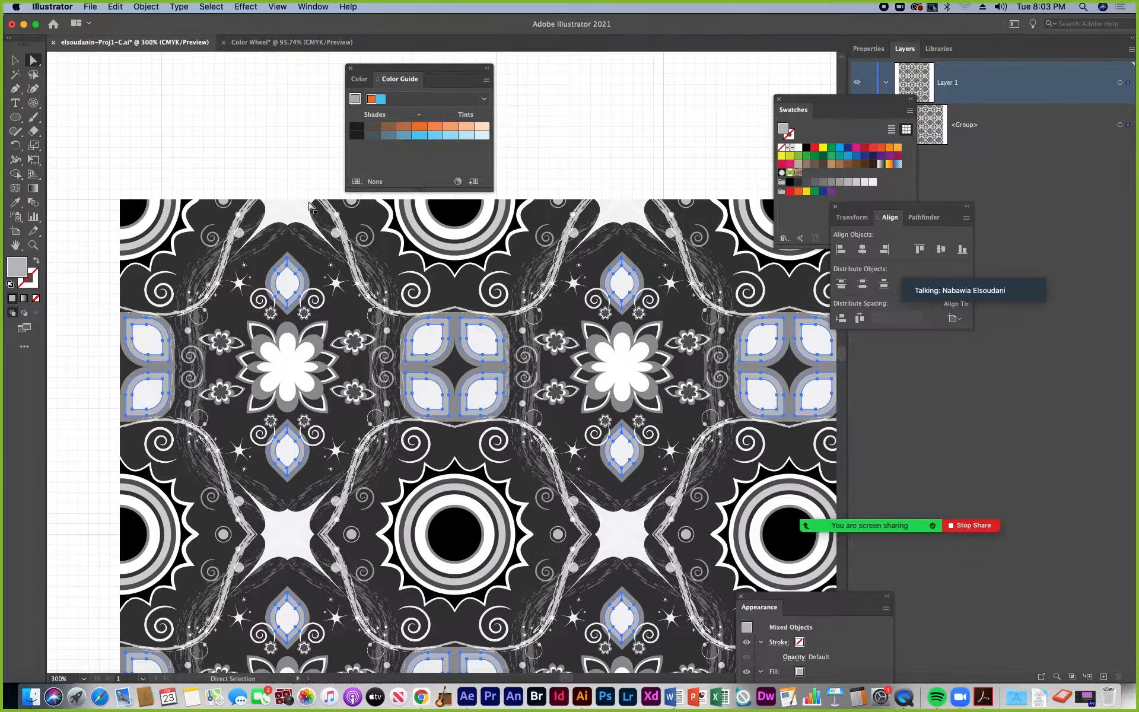
- Recolor the selected light-gray bands with a medium light-orange tint from the complementary harmony and clear the selection
left_click(449, 126)
left_click(466, 128)
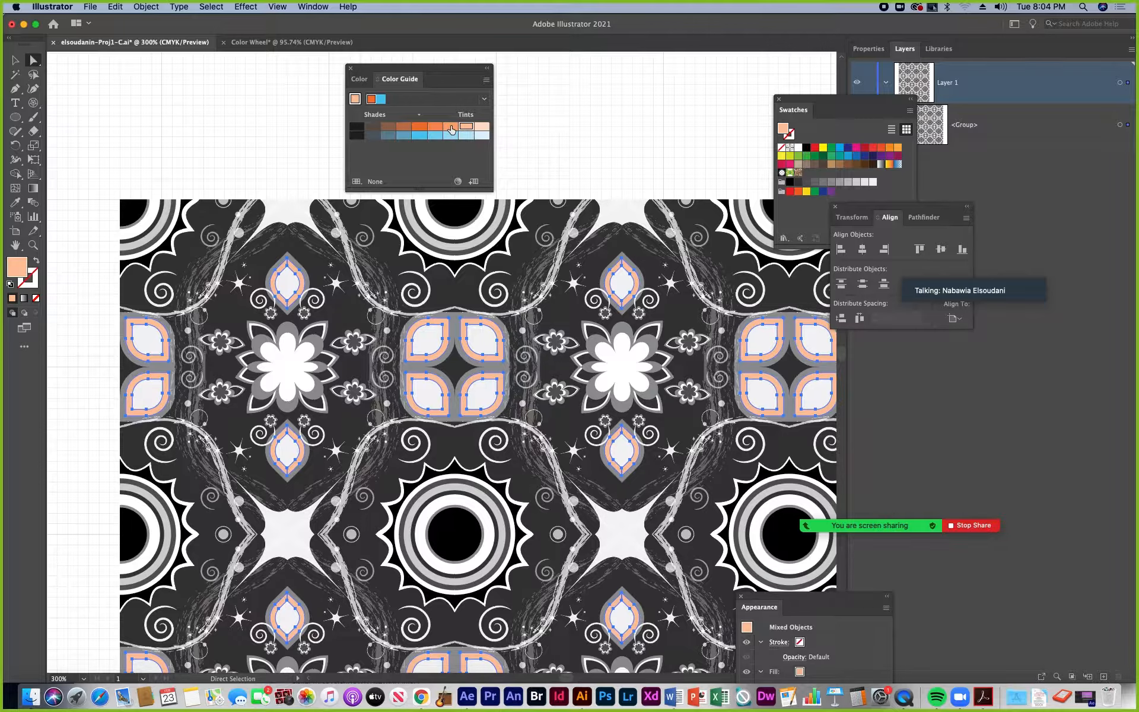
left_click(451, 129)
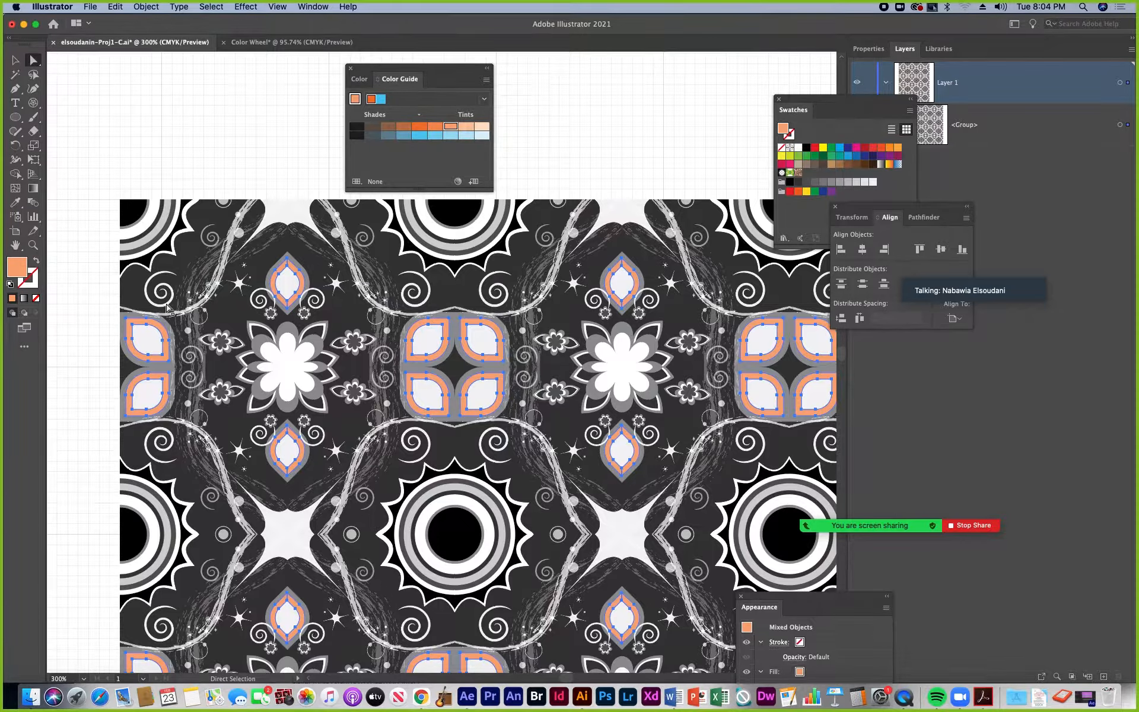
left_click(241, 158)
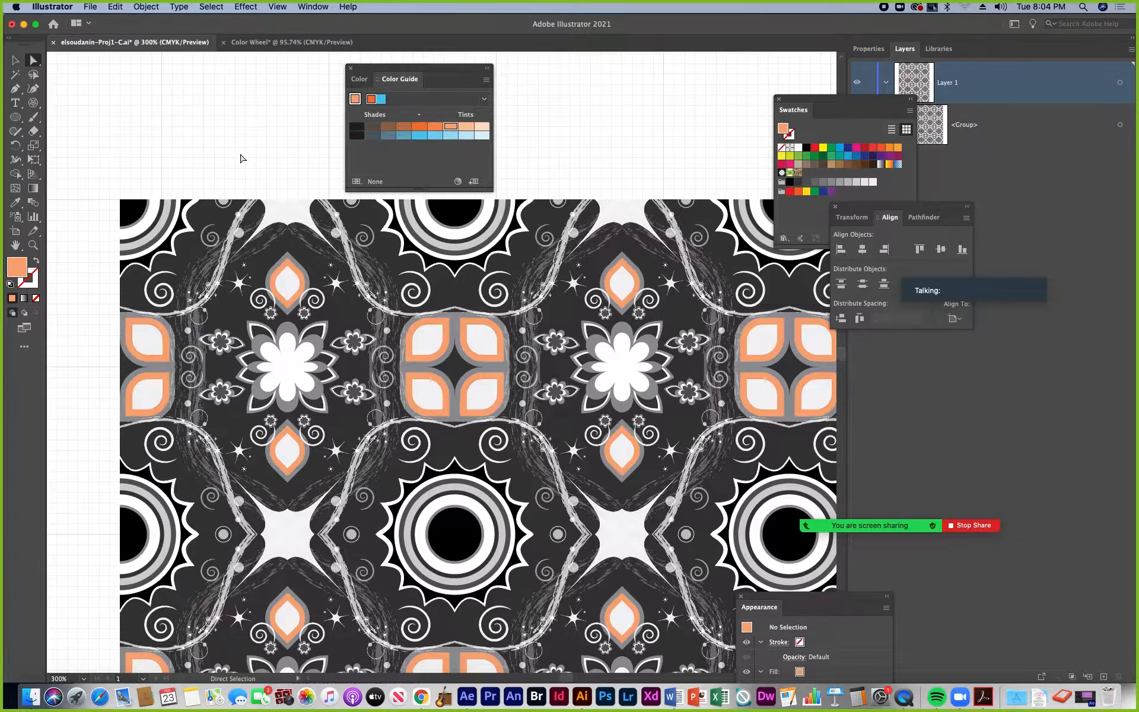
- Select the mid-gray outer border of a leaf in the central four-leaf motif and all objects with the same fill color
left_click(415, 369)
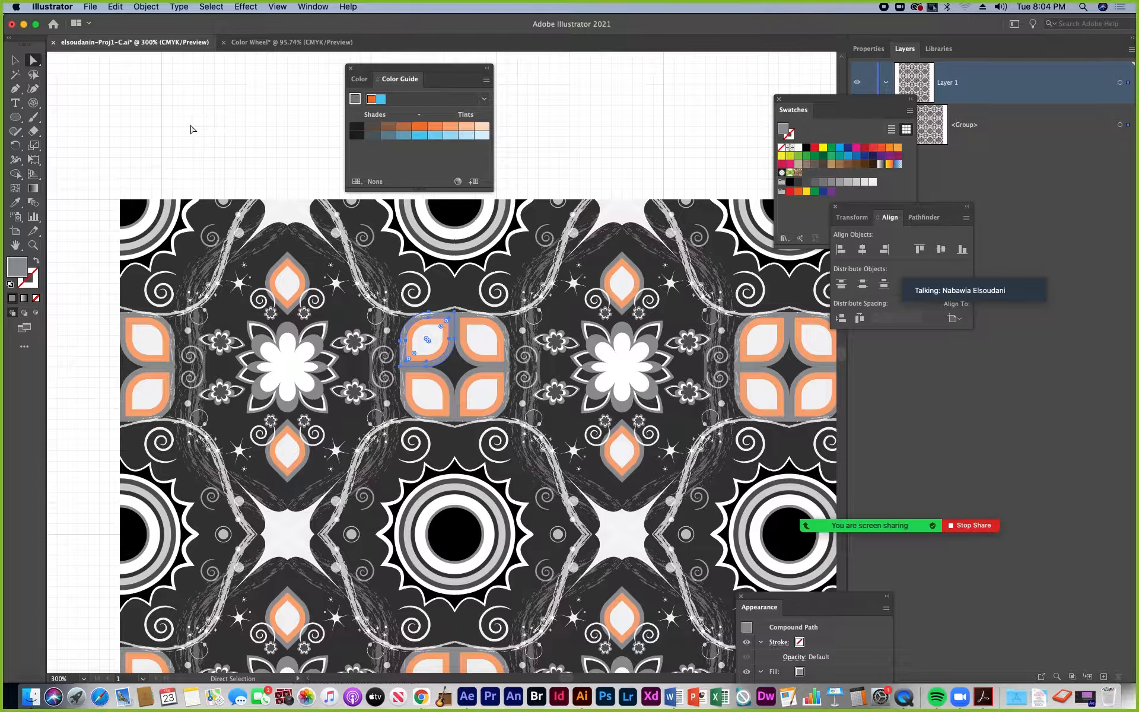
left_click_drag(381, 69, 528, 66)
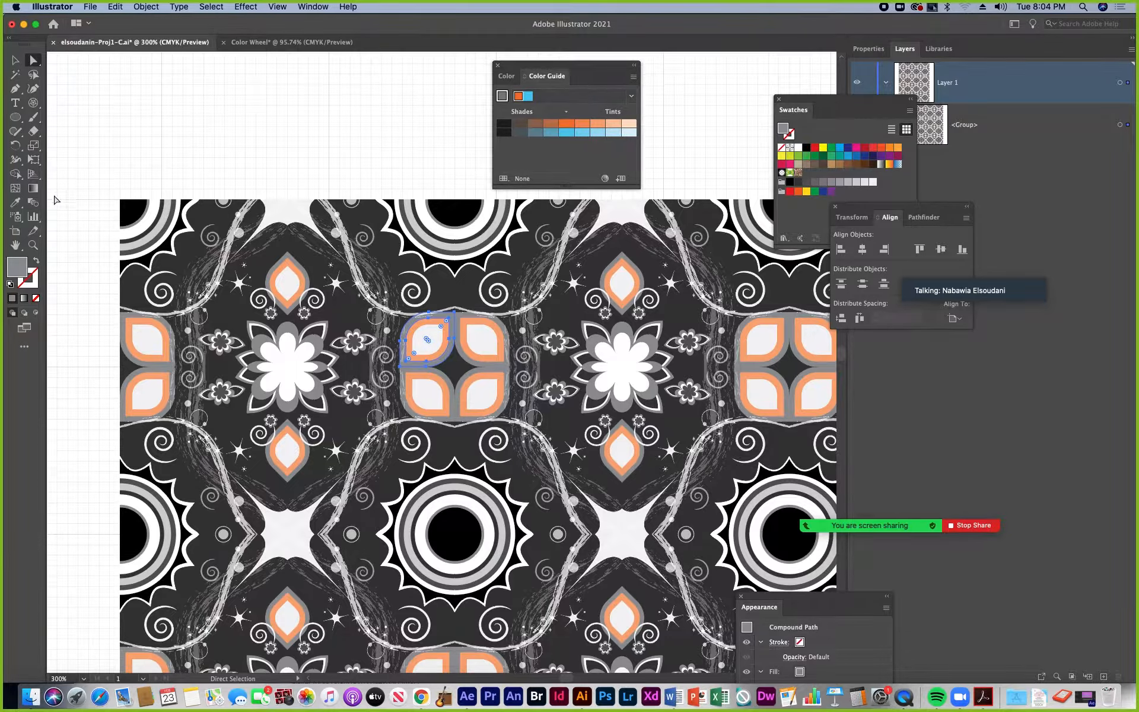
left_click(211, 7)
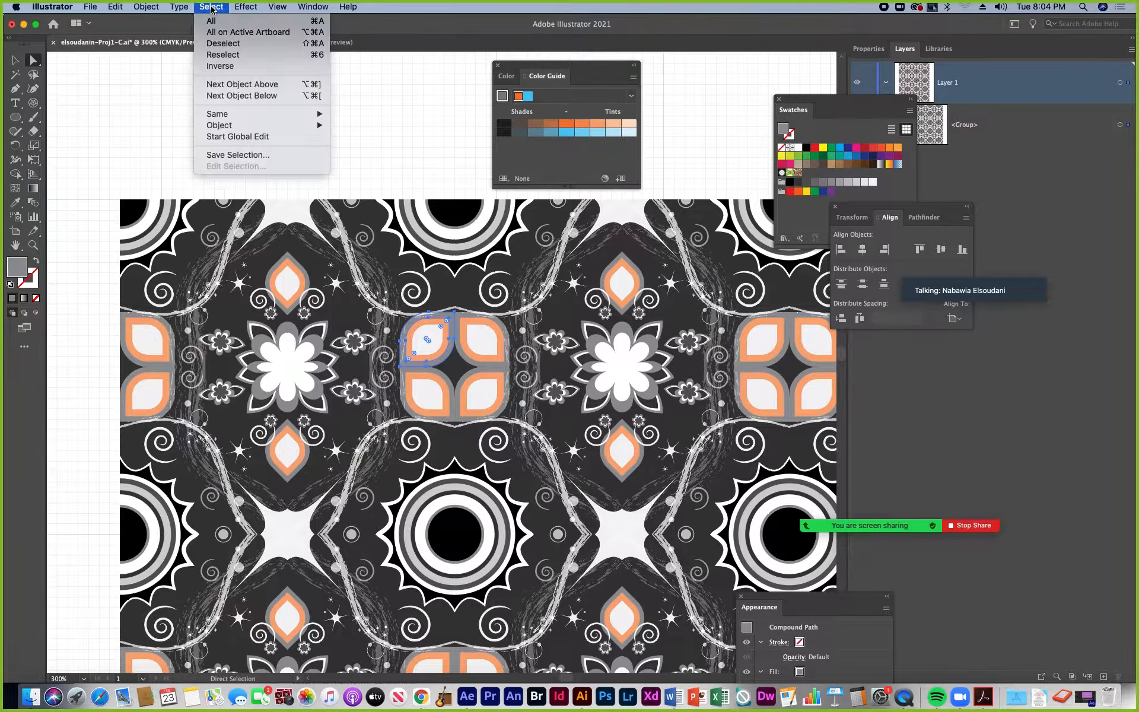
mouse_move(214, 114)
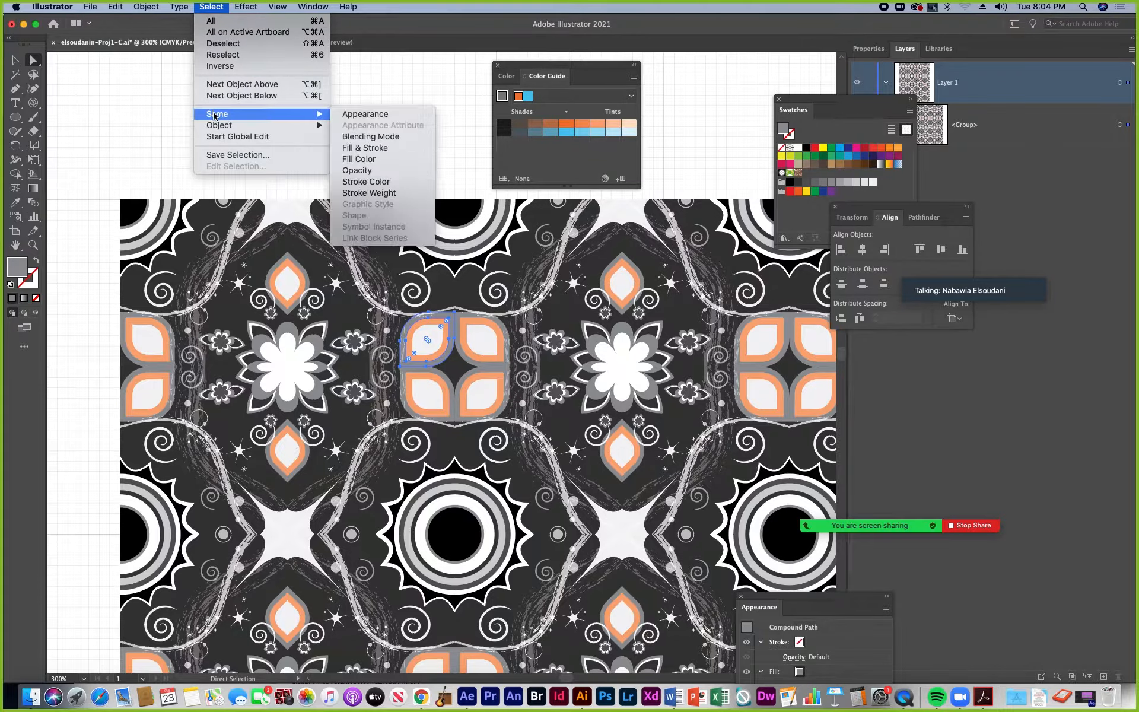
left_click(356, 159)
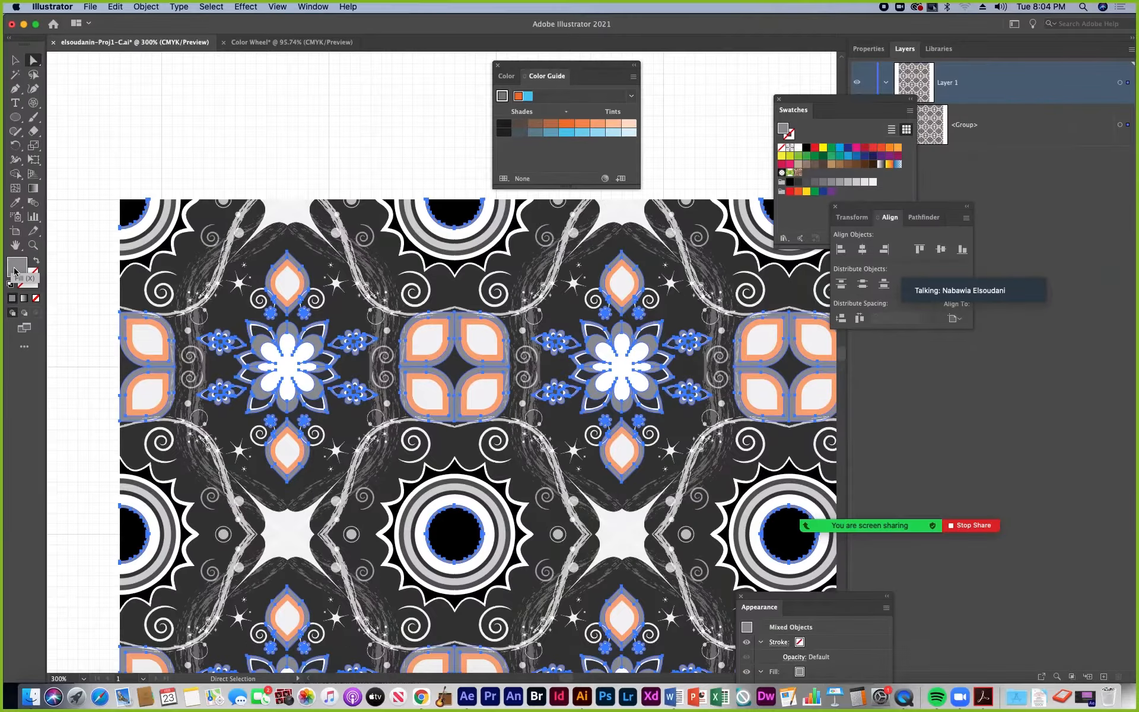
- Set the fill of the selected mid-gray shapes to orange F77B28 with the Color Picker
double_click(18, 269)
left_click_drag(377, 325, 241, 249)
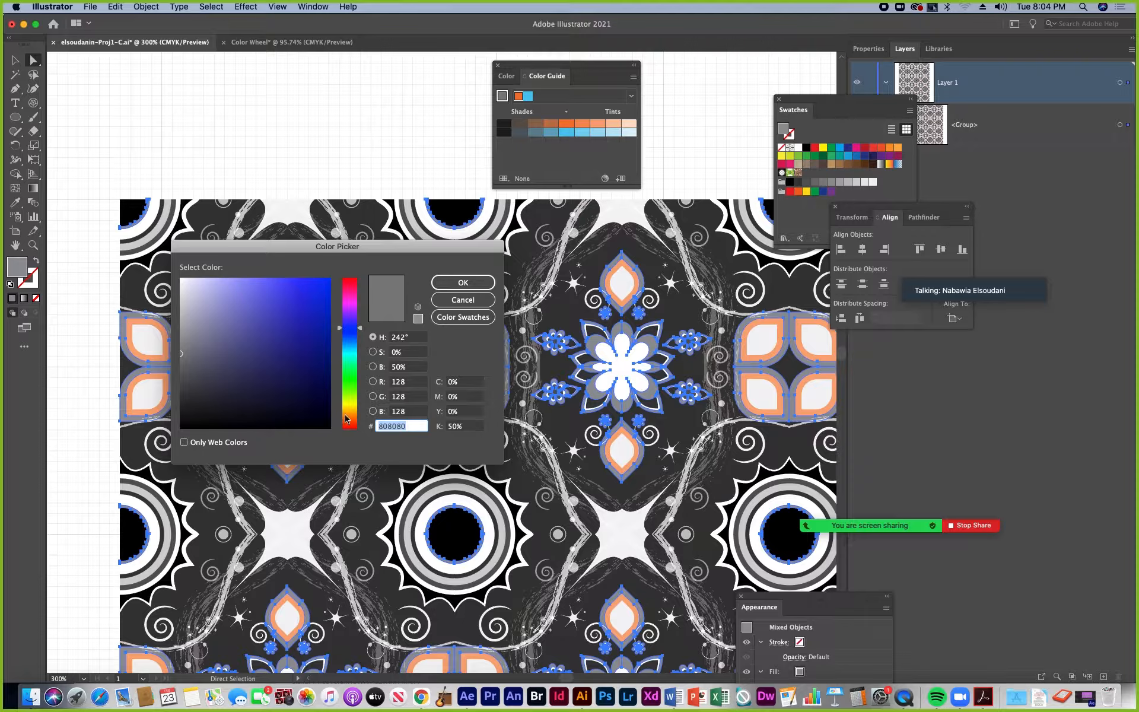
left_click_drag(360, 330, 359, 418)
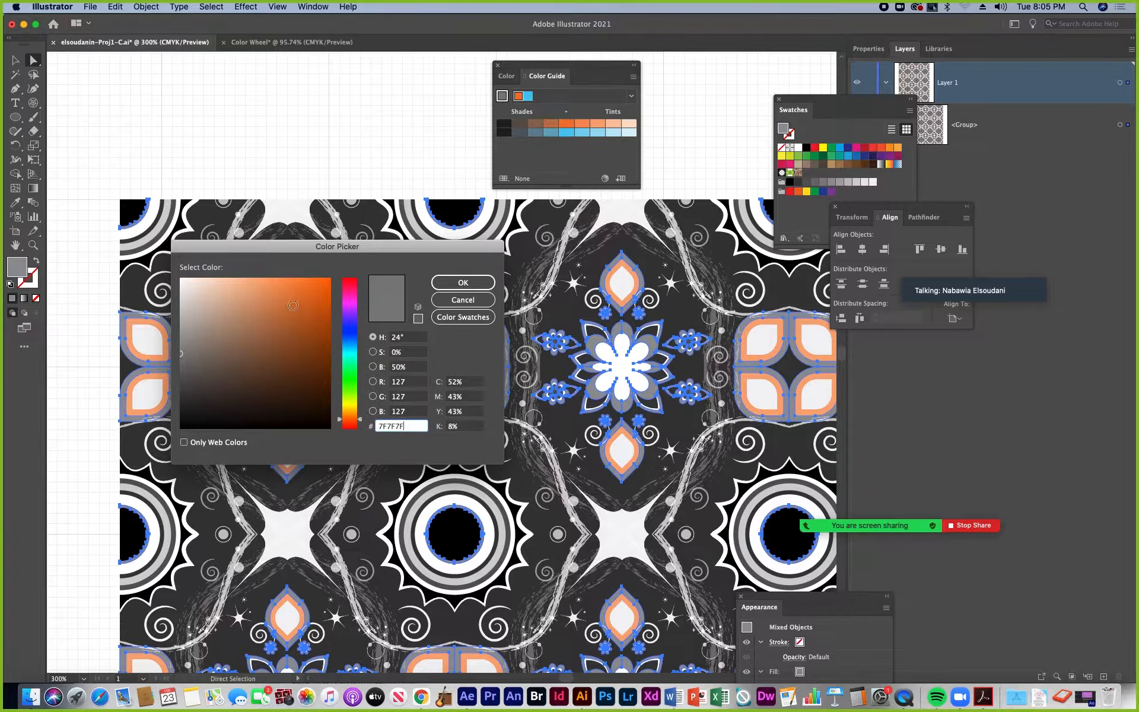
left_click(298, 286)
left_click_drag(299, 286, 307, 282)
left_click_drag(383, 249, 341, 373)
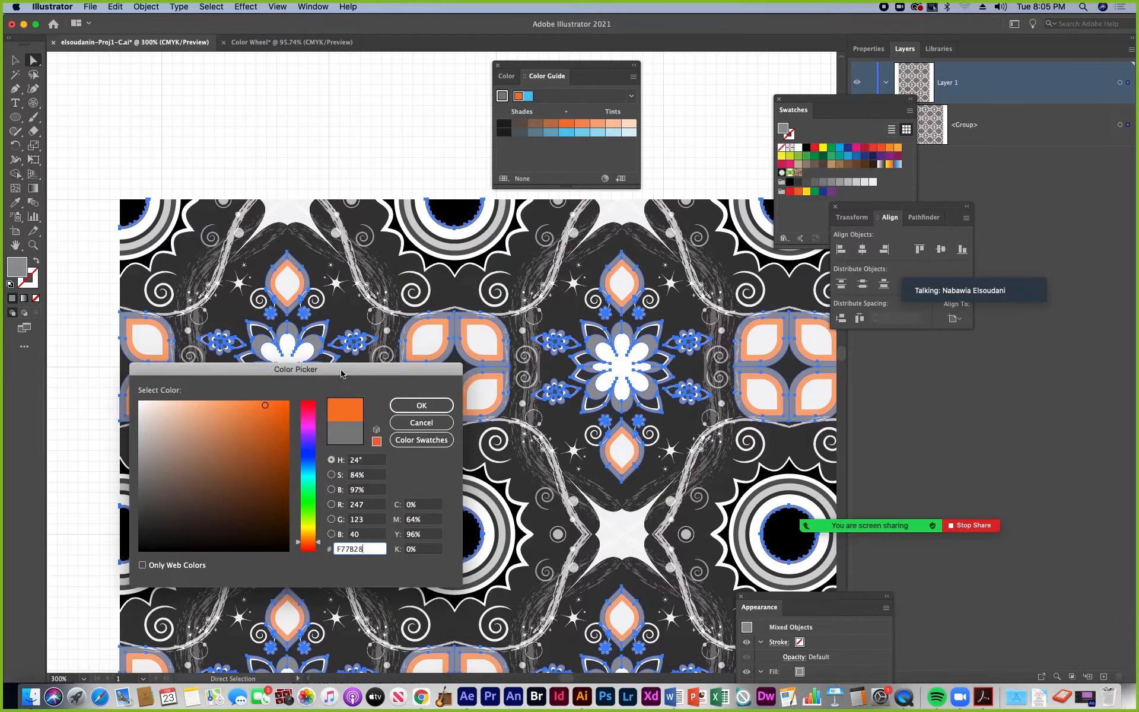
left_click(415, 409)
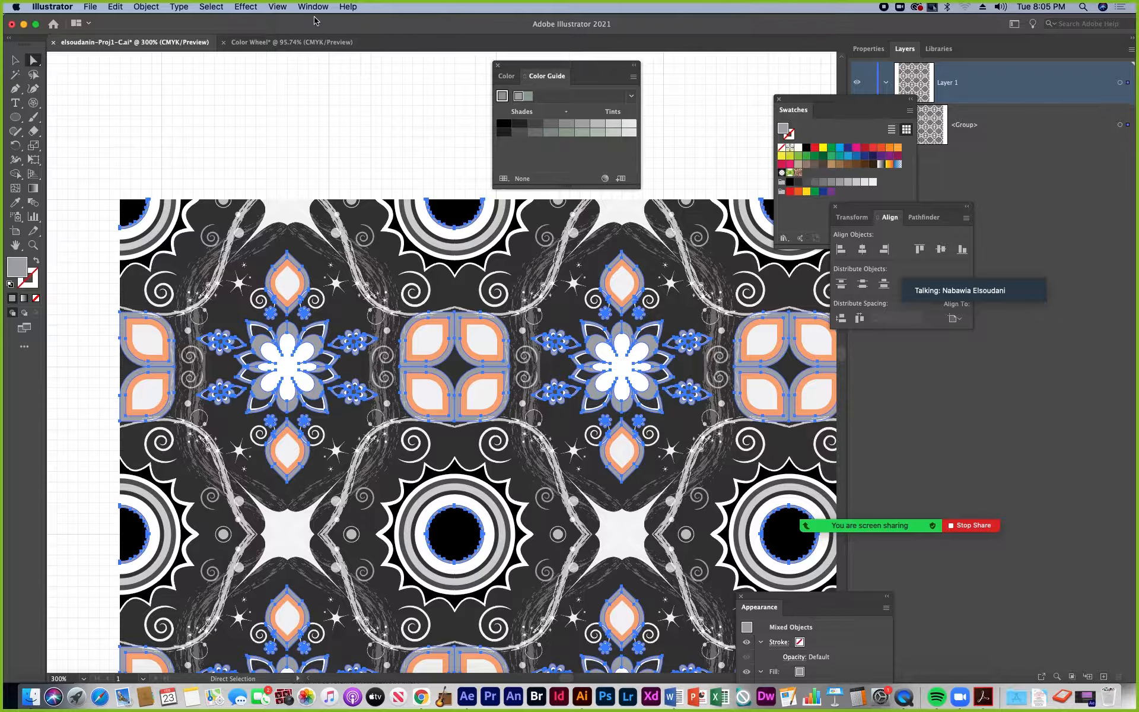
- Switch the selected shapes' color mode from Grayscale to CMYK to apply the orange fill, and clear the selection
left_click(508, 82)
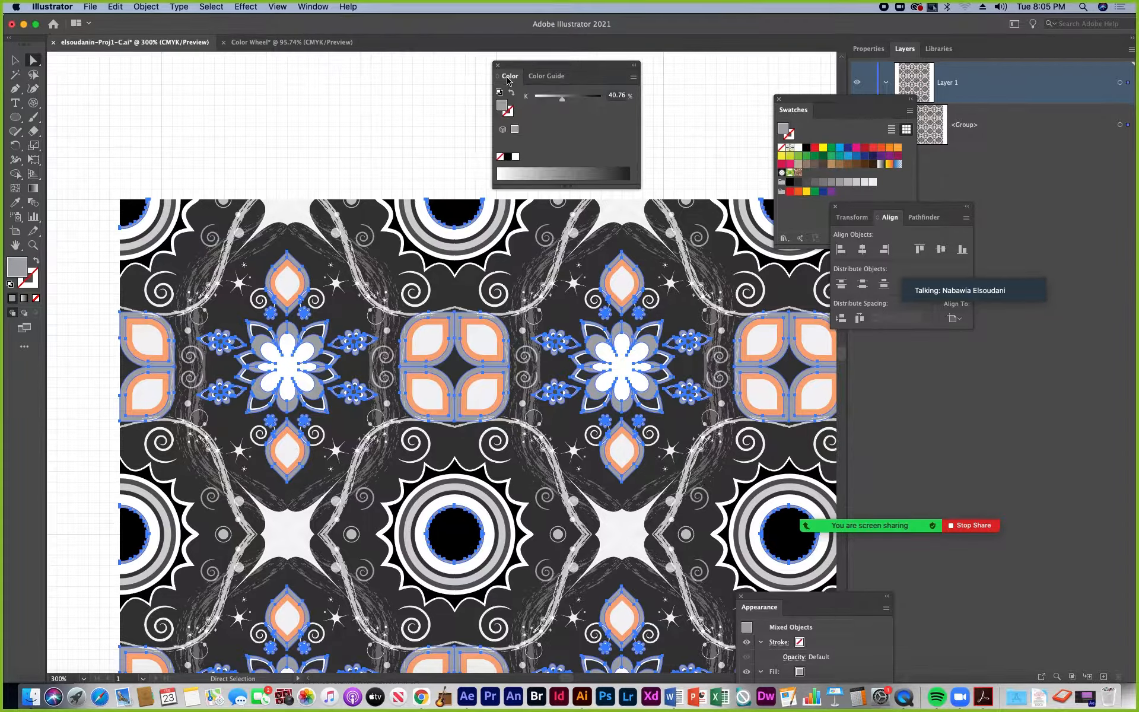
left_click(314, 7)
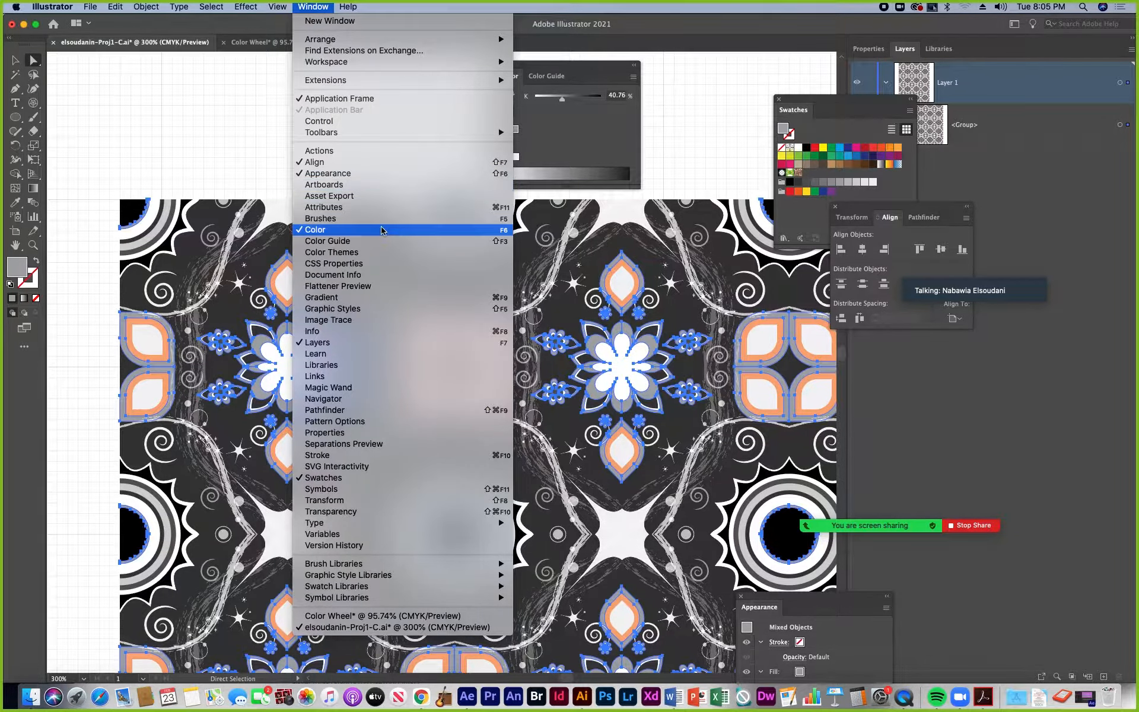
left_click(530, 82)
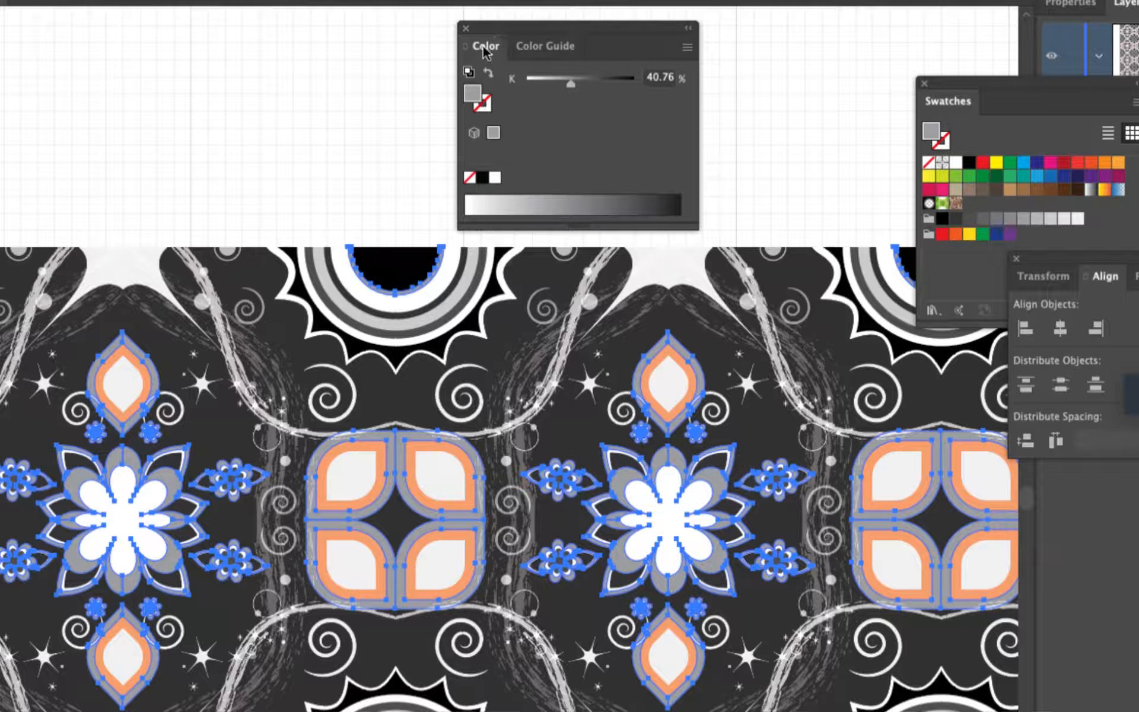
left_click(687, 47)
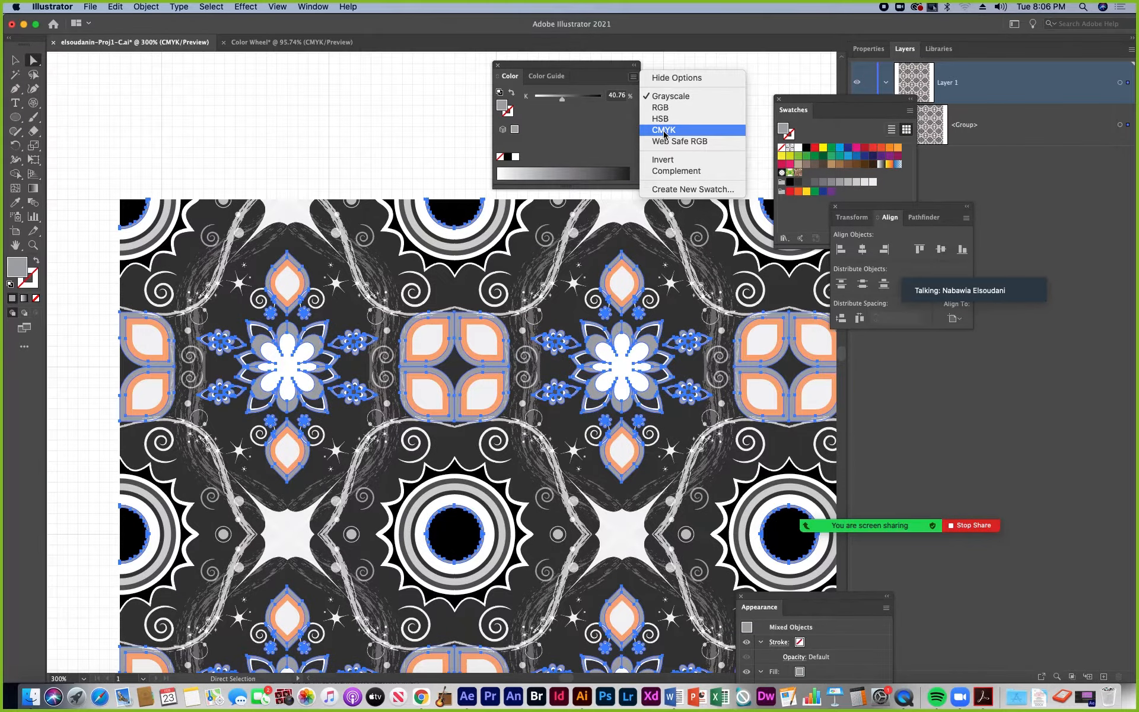
left_click(663, 130)
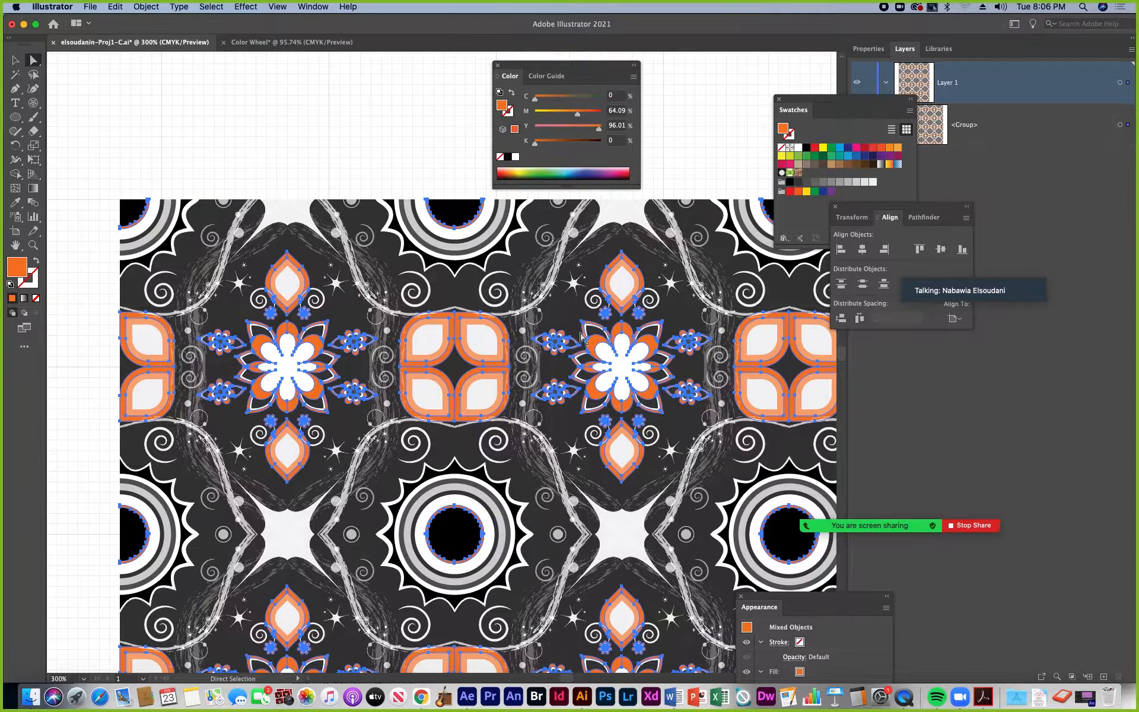
left_click(337, 153)
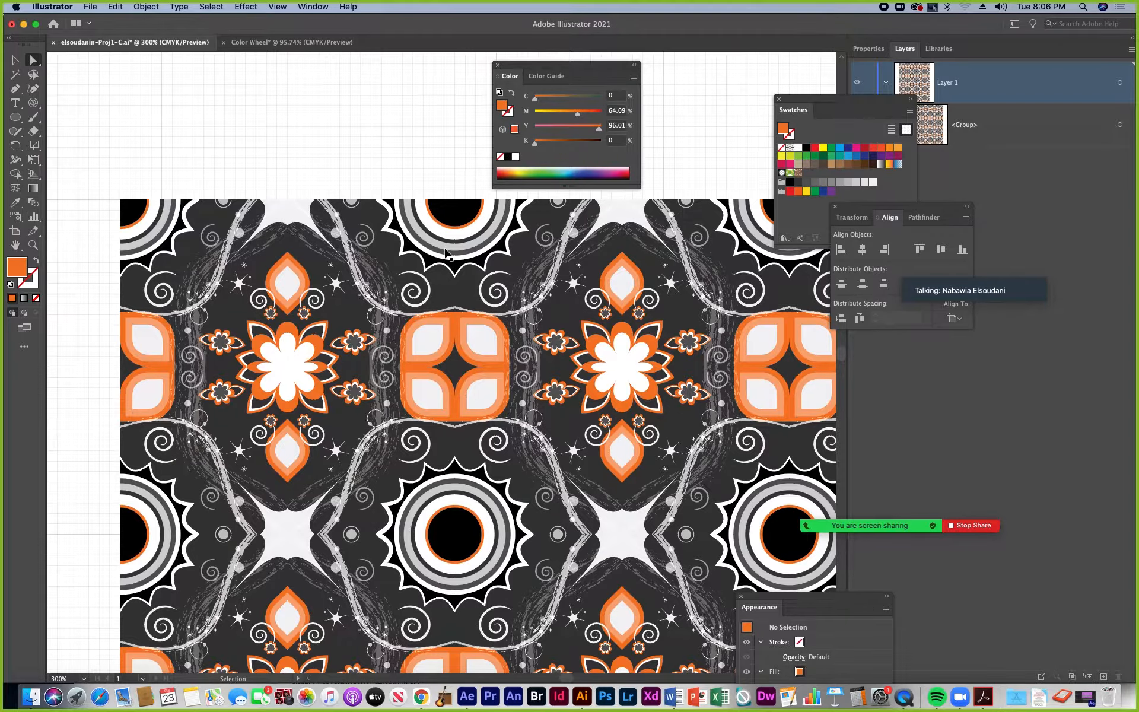
- Select the near-white center of a leaf in the central four-leaf motif and all objects with the same fill color
key("super+plus")
key("super+plus")
left_click_drag(414, 244, 288, 313)
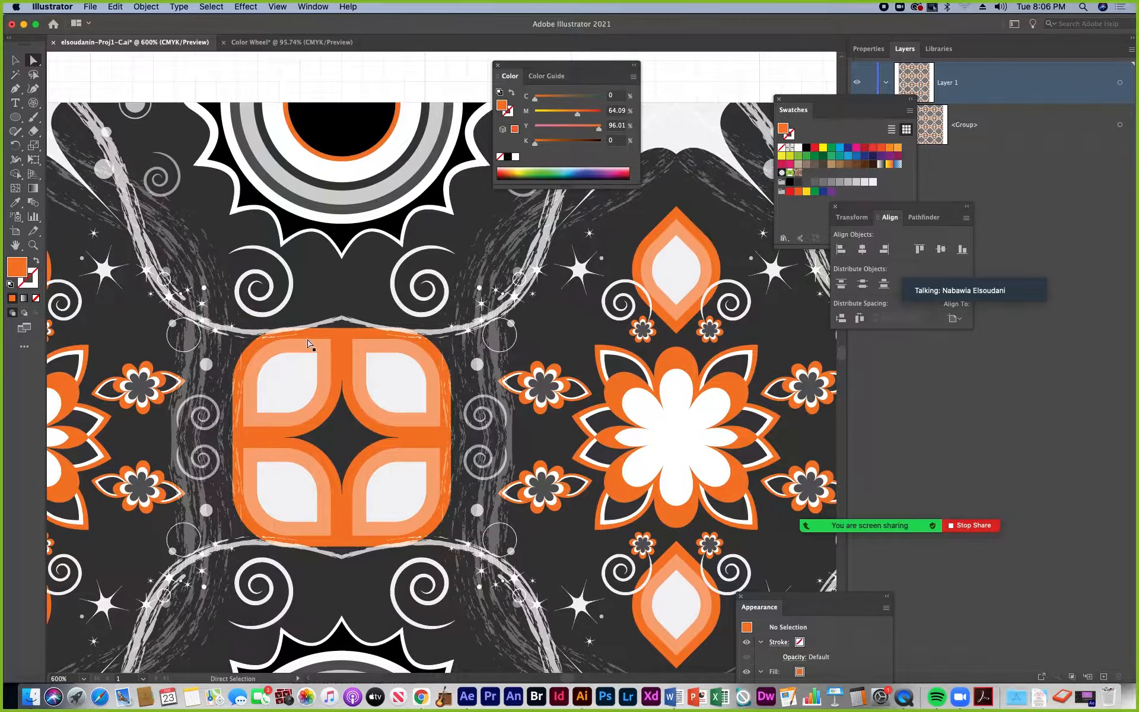
left_click(287, 380)
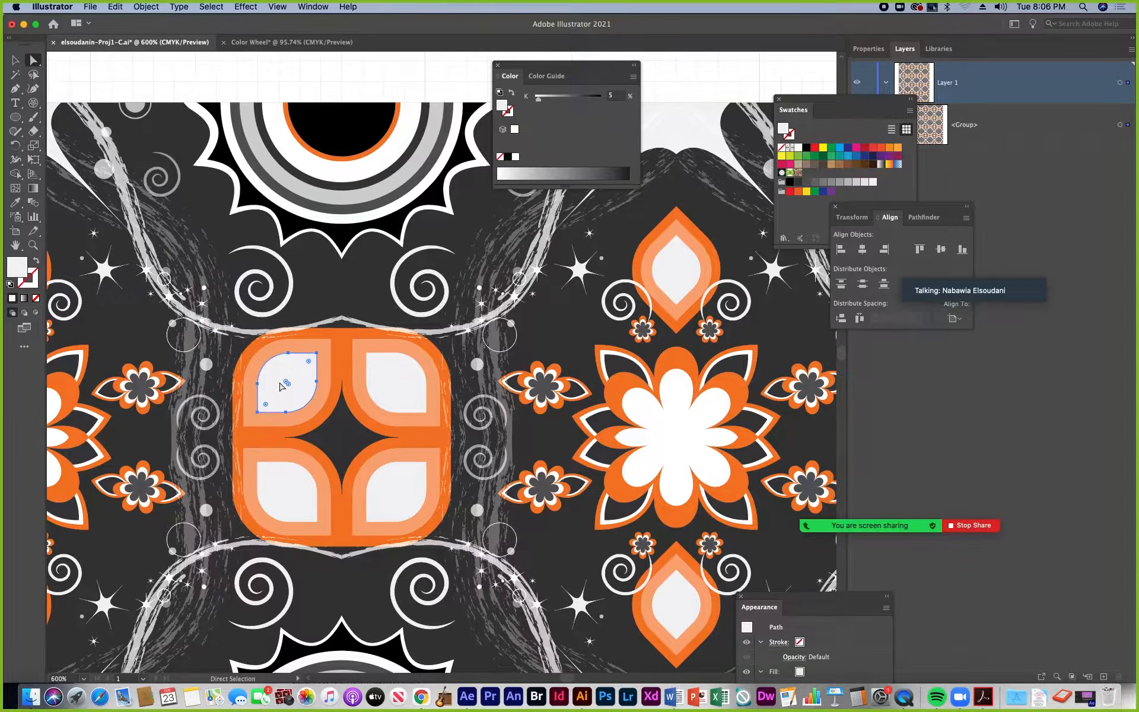
left_click(212, 7)
mouse_move(213, 114)
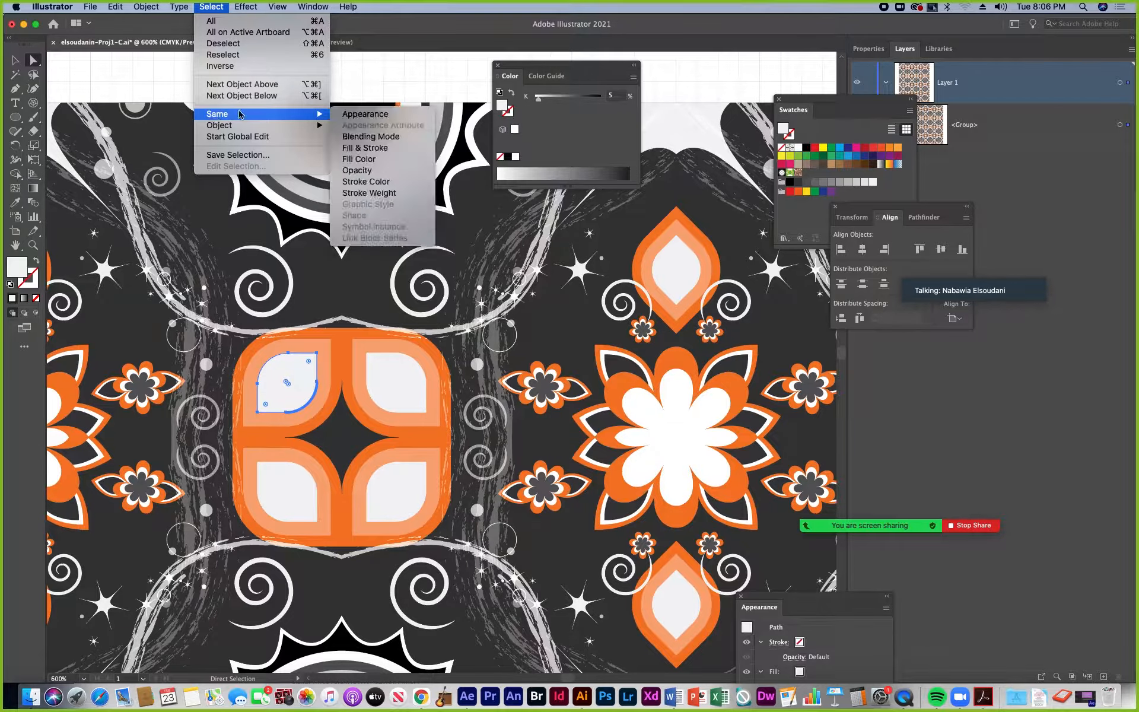
left_click(347, 161)
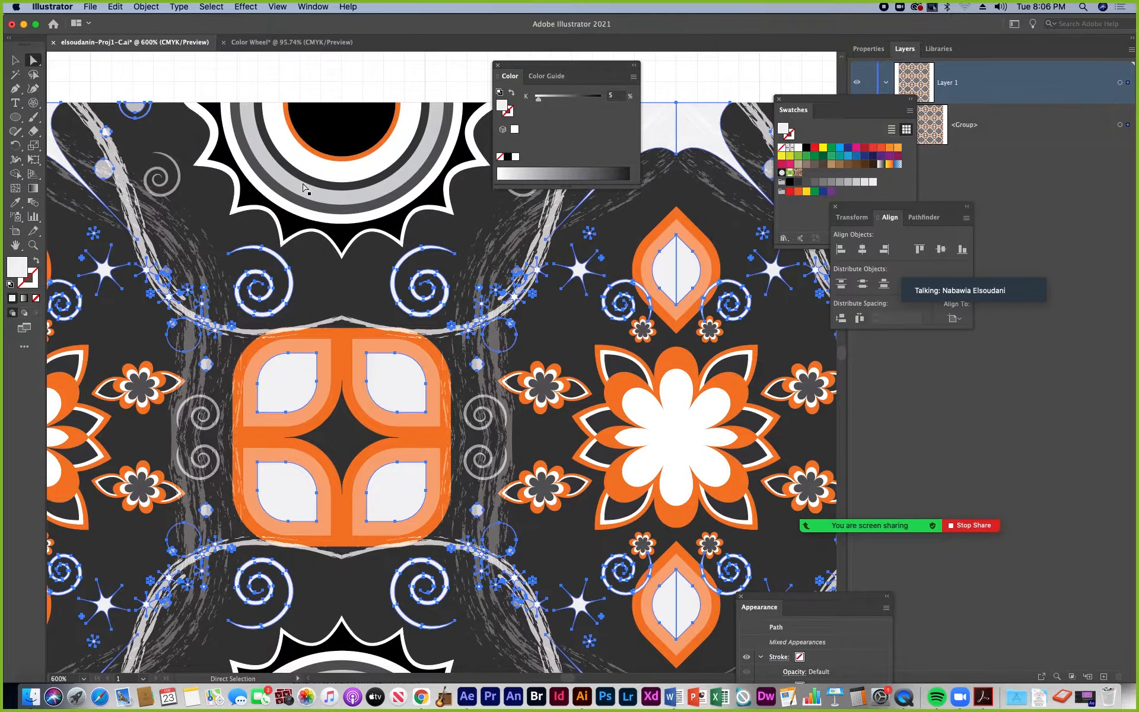
- Recolor the selected near-white shapes with light blue and switch their color mode to CMYK
double_click(18, 267)
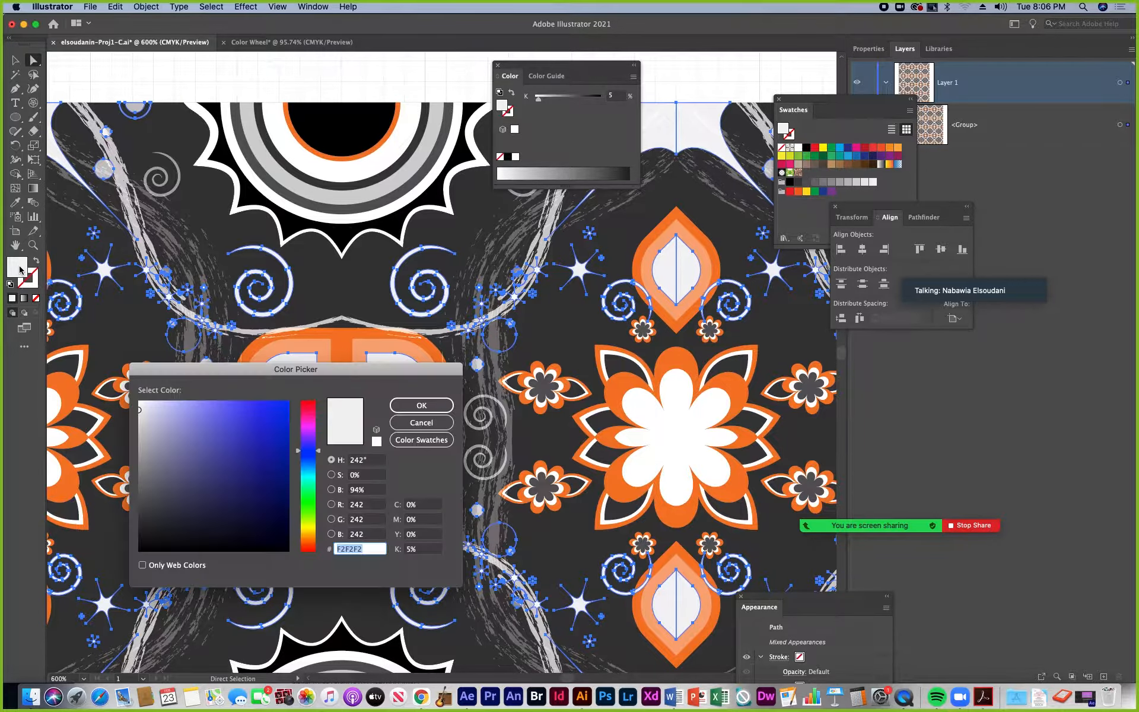
left_click_drag(302, 369, 382, 246)
left_click_drag(398, 332, 399, 347)
left_click(306, 297)
left_click_drag(307, 297, 299, 287)
left_click(499, 285)
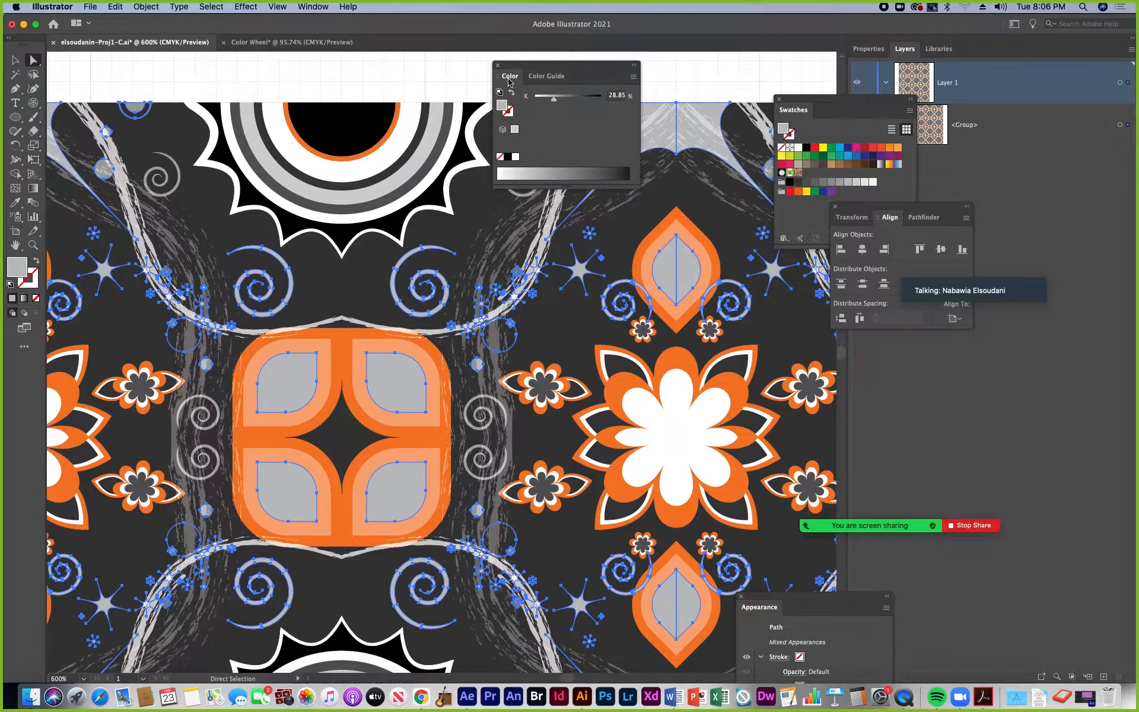
left_click(633, 77)
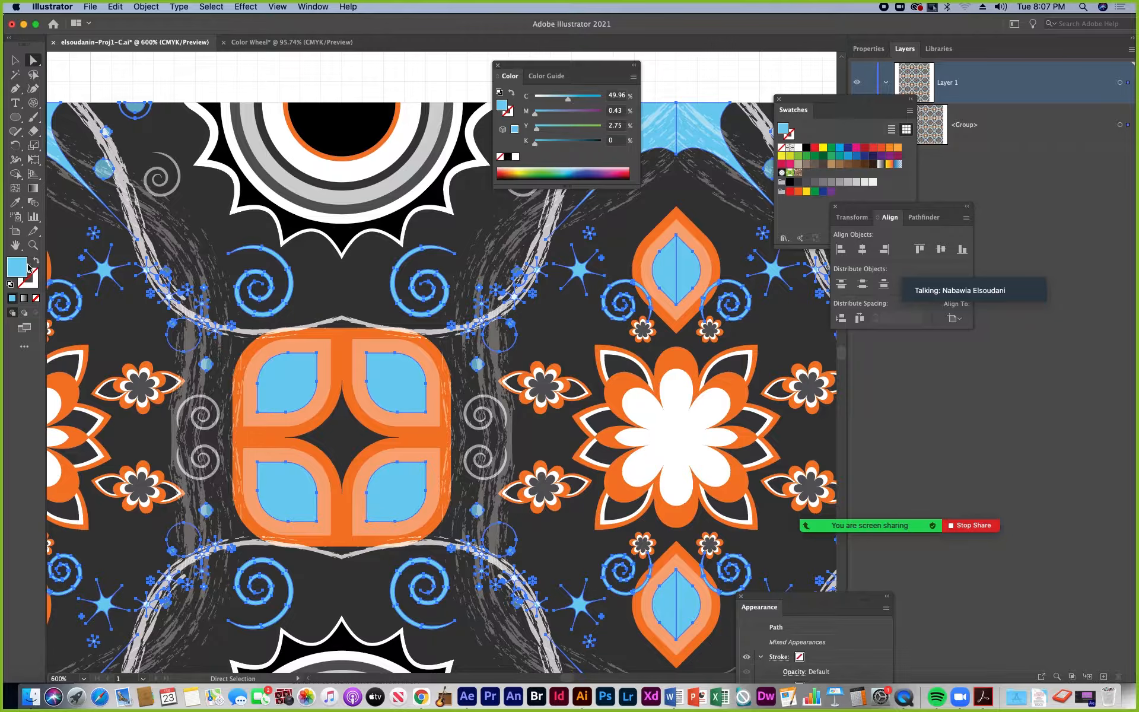
- Set the Color Guide's harmony rule for the light blue to Complementary 2 and clear the selection
left_click(547, 78)
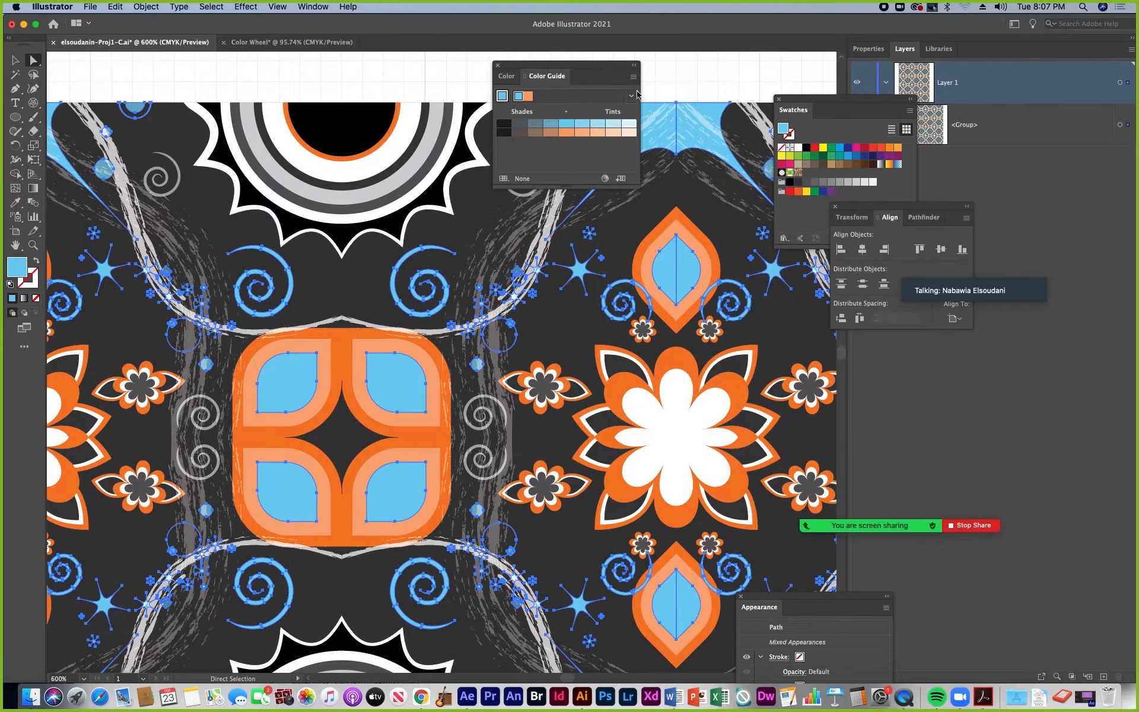
left_click(636, 94)
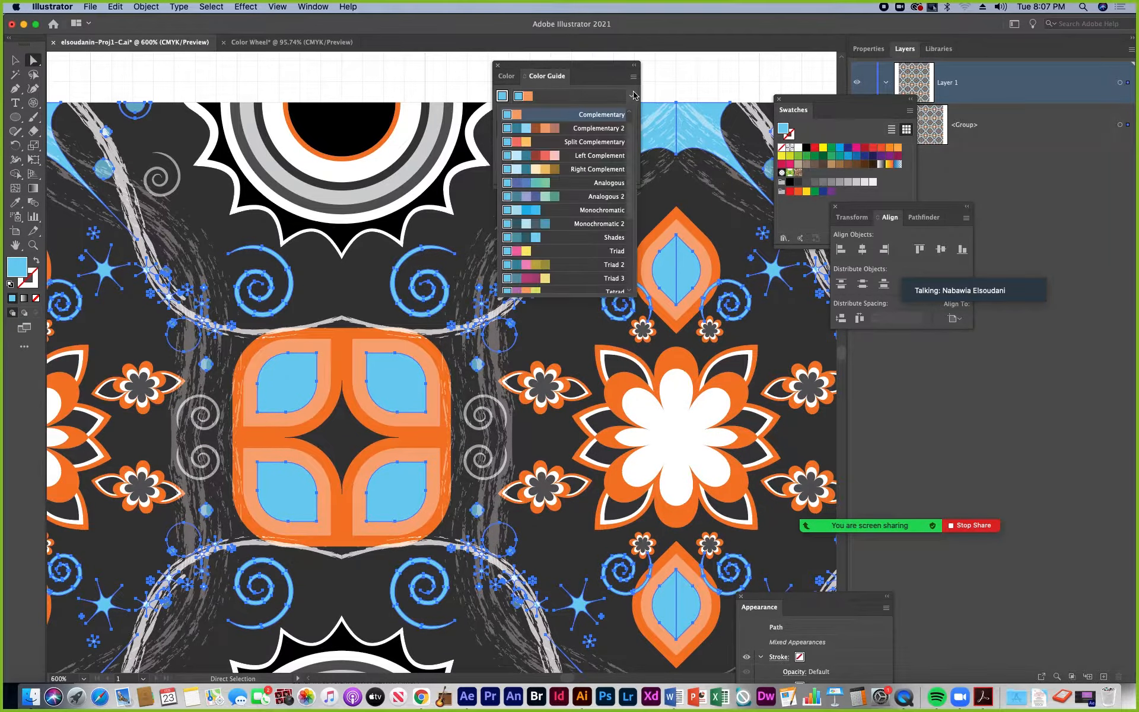
left_click(589, 129)
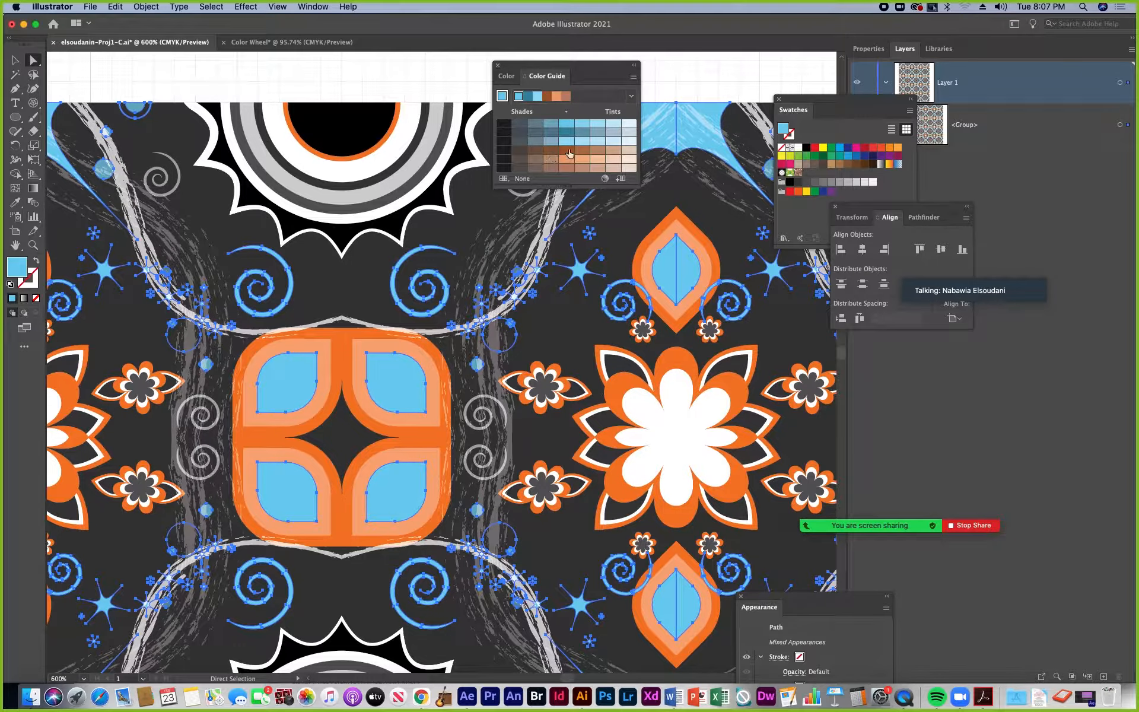
left_click(418, 78)
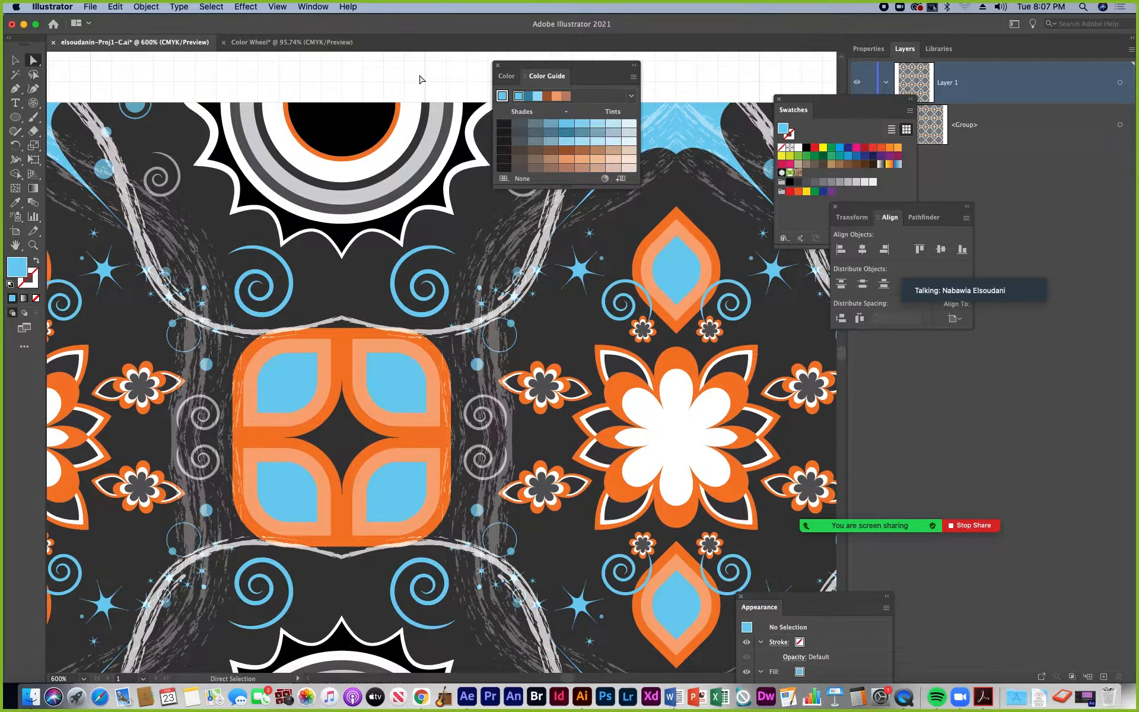
- Recolor the dark-gray center of a small flower and all objects sharing its fill with the harmony's brown, and clear the selection
key("super+minus")
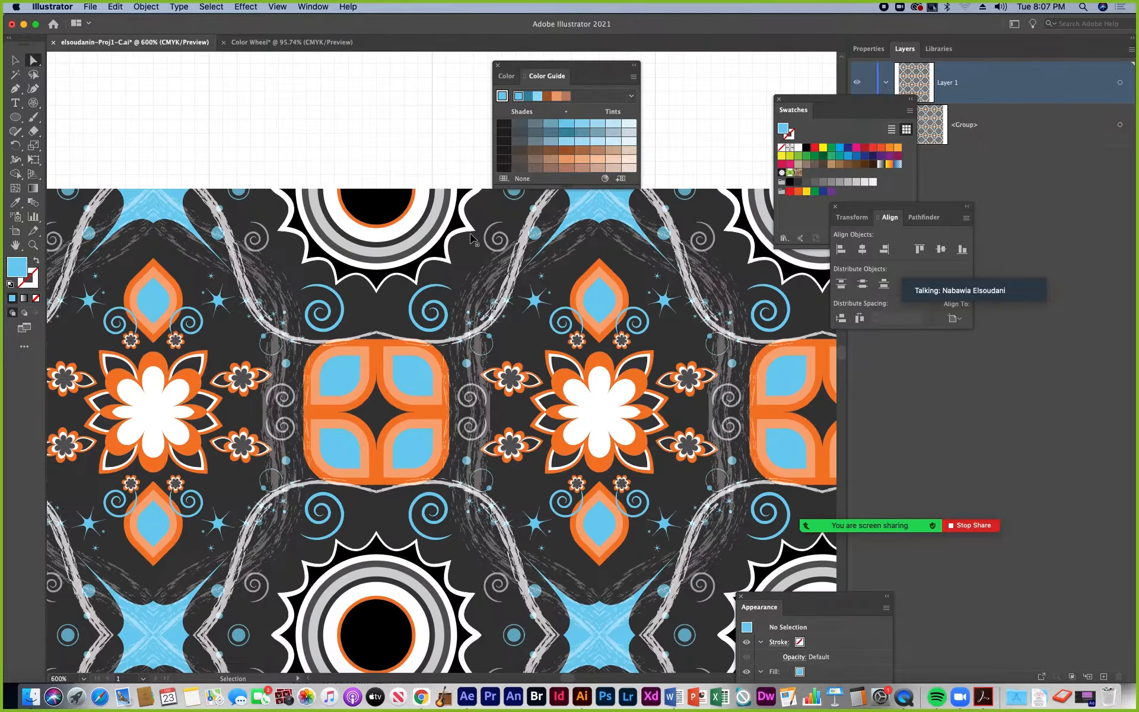
left_click(510, 378)
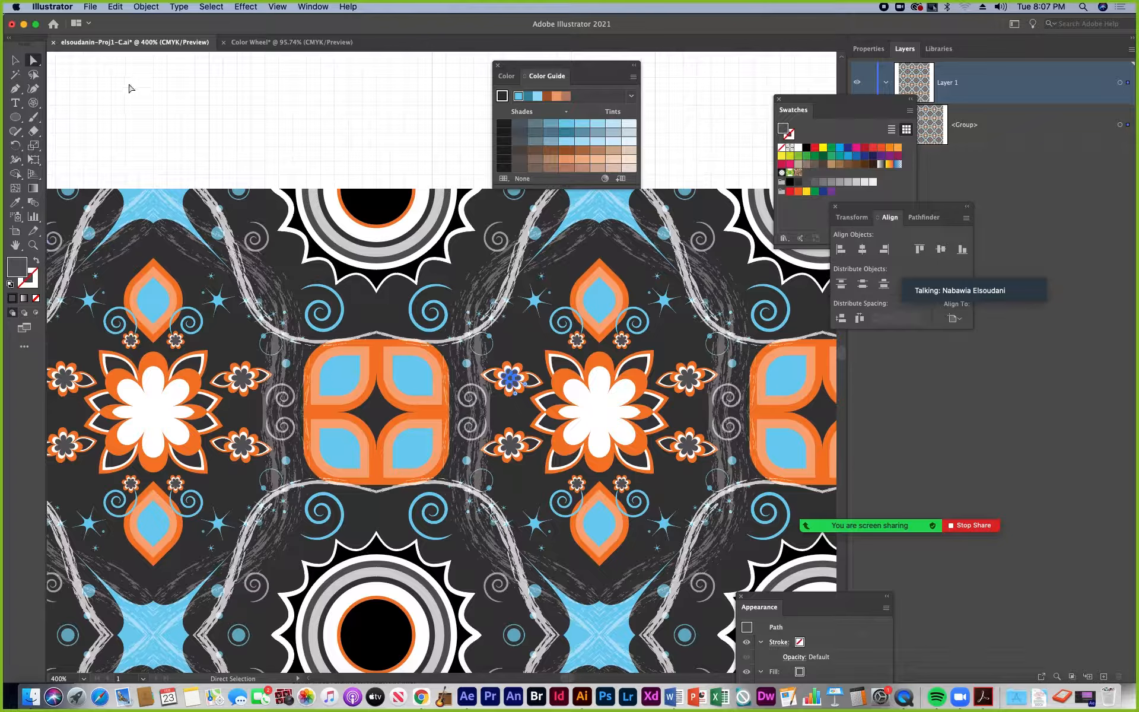
left_click(201, 13)
mouse_move(290, 114)
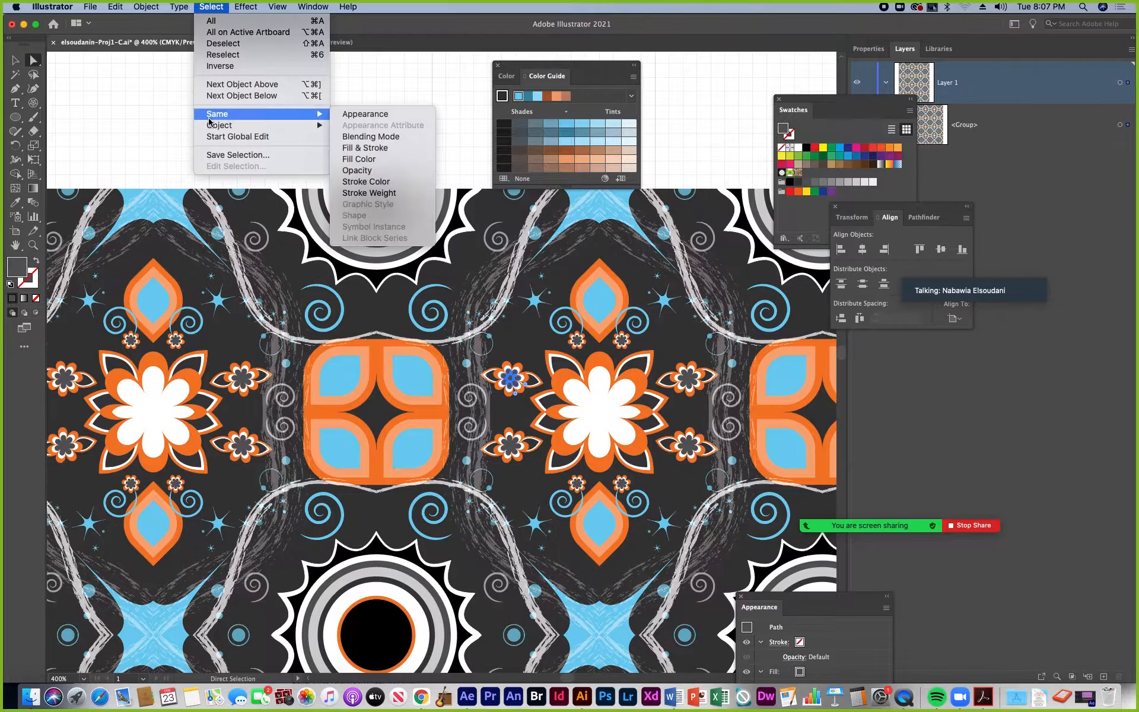
left_click(361, 159)
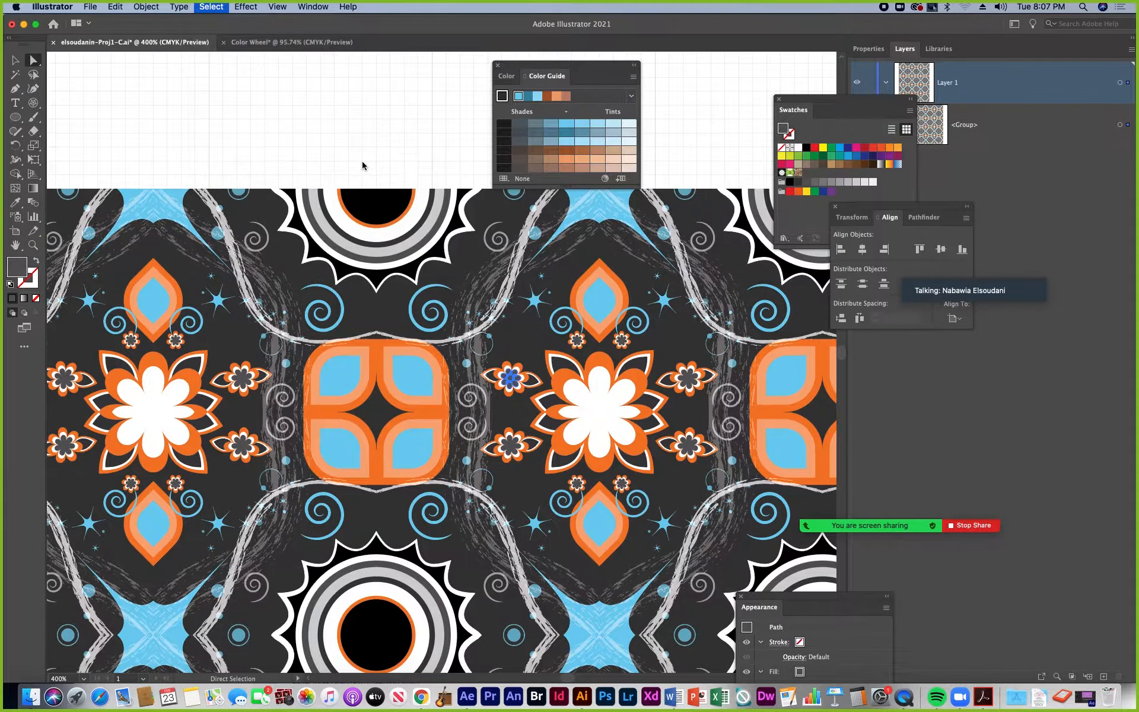
left_click(566, 153)
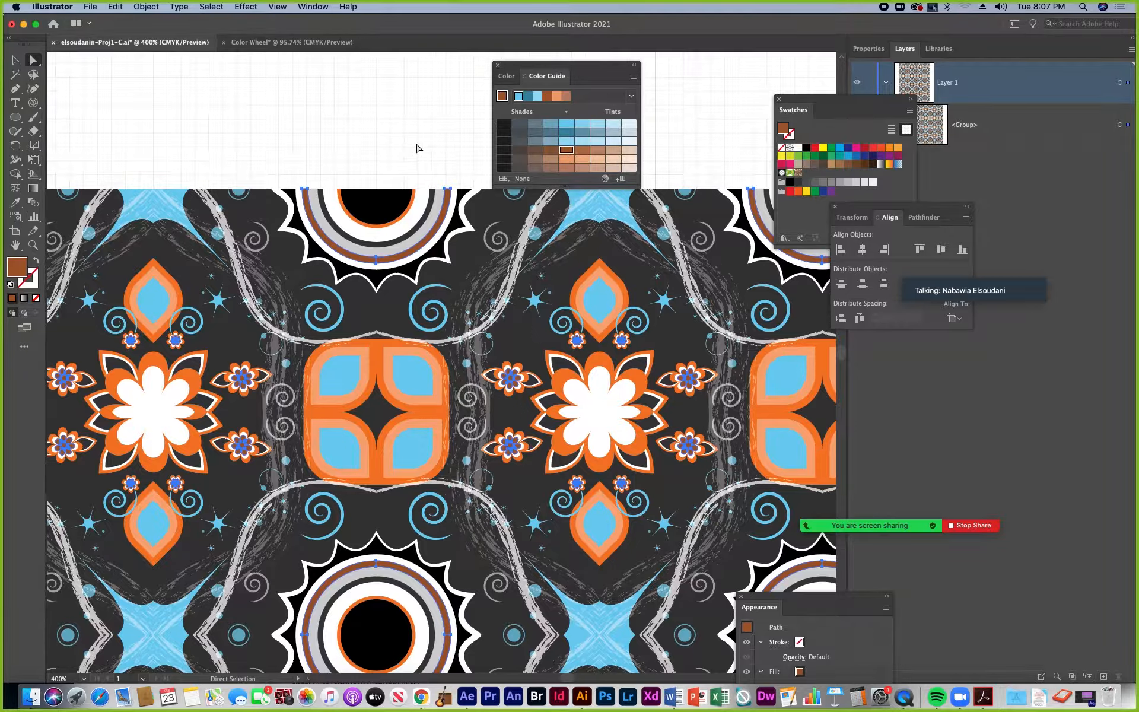
left_click(390, 135)
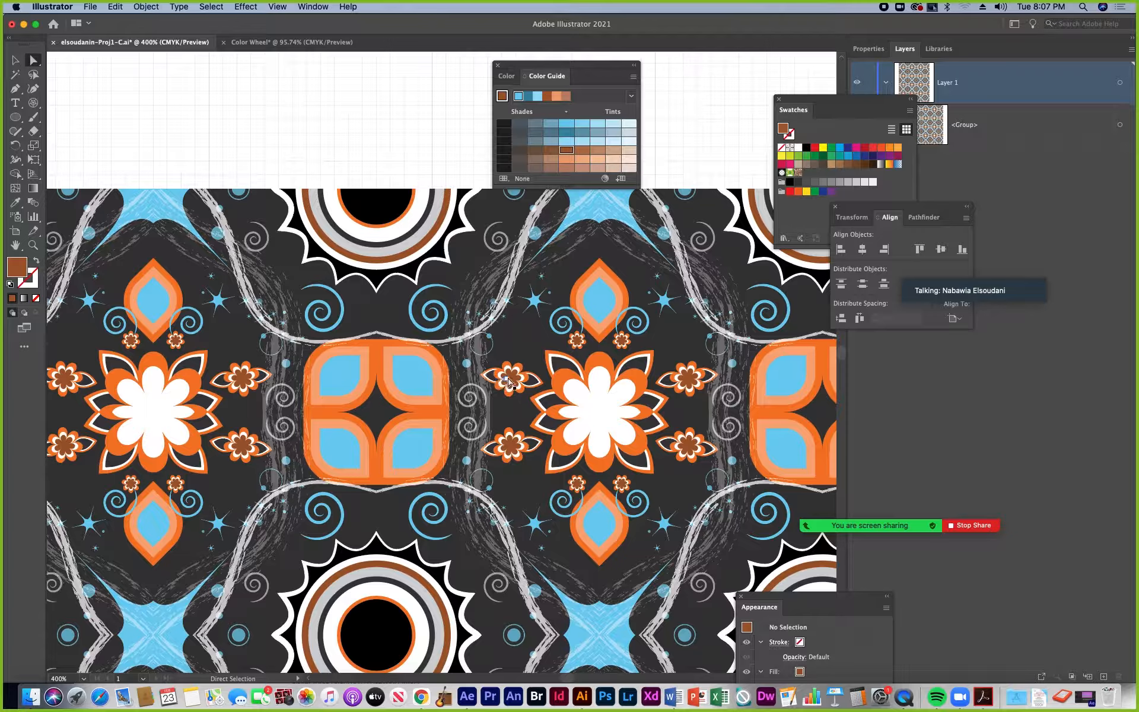
- Inspect the brown fill's hue in the Color Picker without changing it
double_click(15, 272)
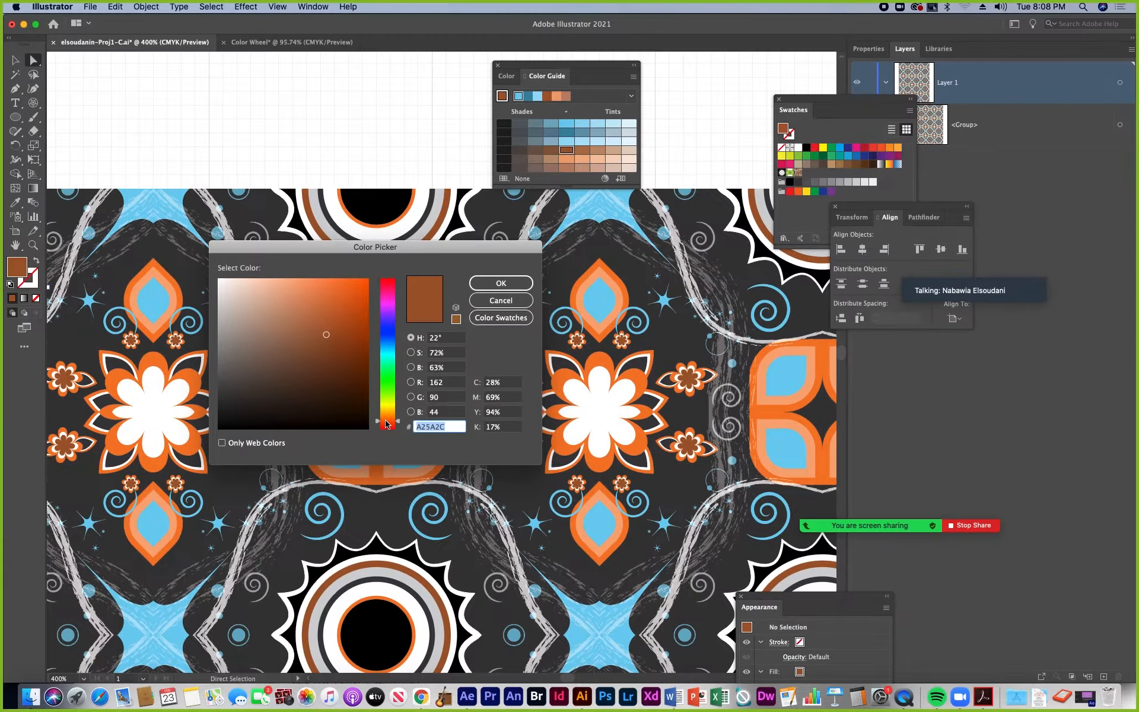
left_click(501, 301)
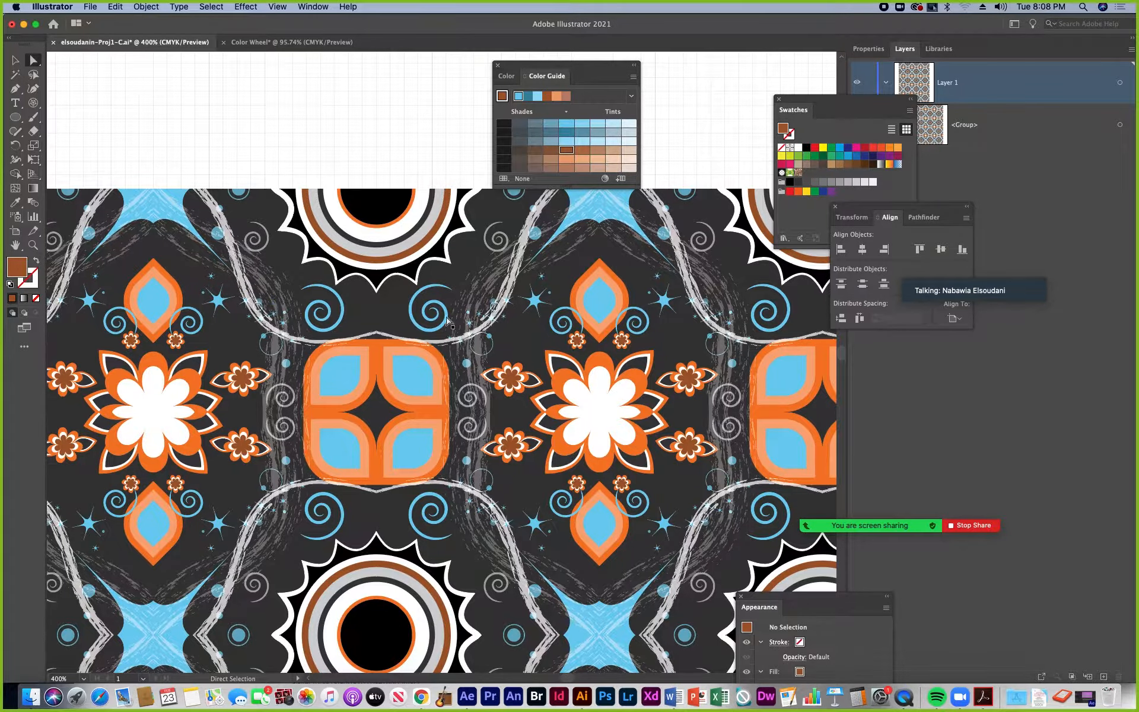
left_click_drag(614, 529, 724, 368)
left_click_drag(496, 413, 490, 454)
left_click_drag(388, 366, 435, 487)
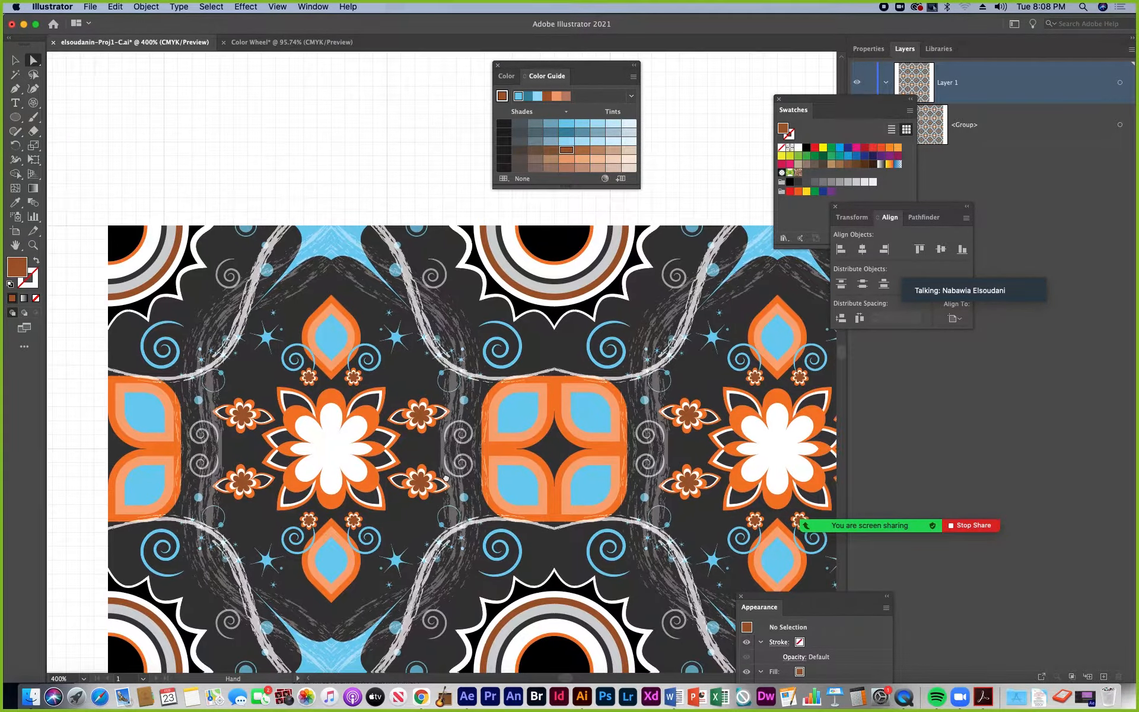
- Inspect the opacity of the small blue circle and the gray textured stroke beside the central four-leaf motif
left_click(453, 385)
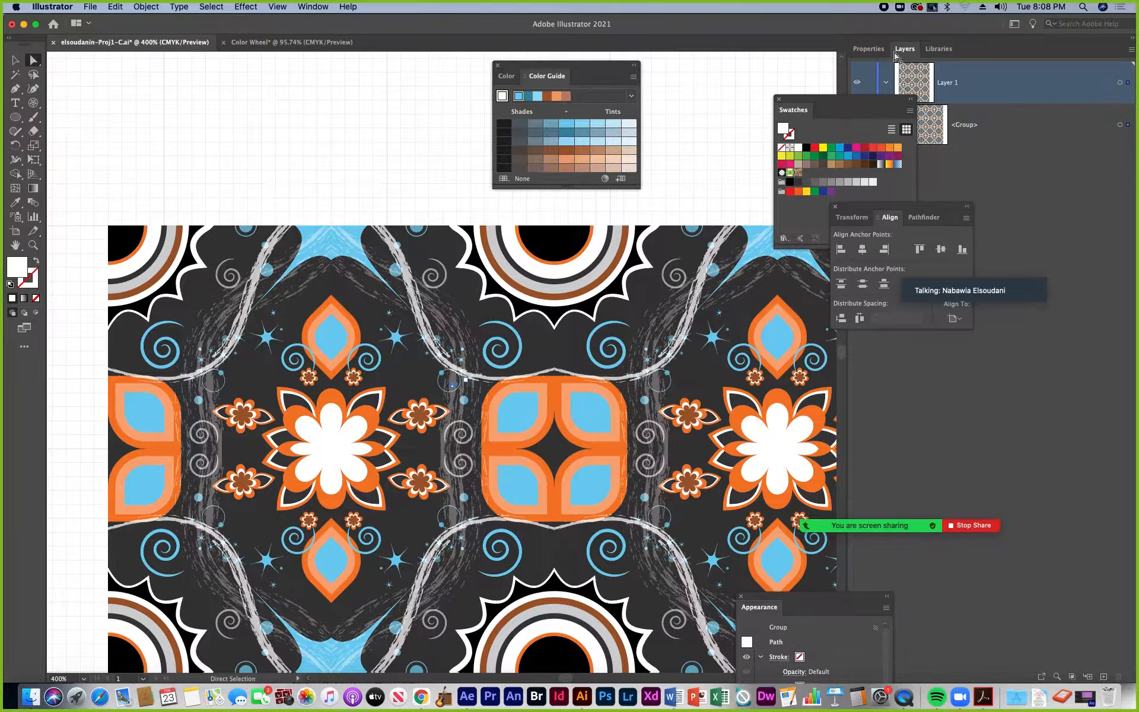
left_click(867, 49)
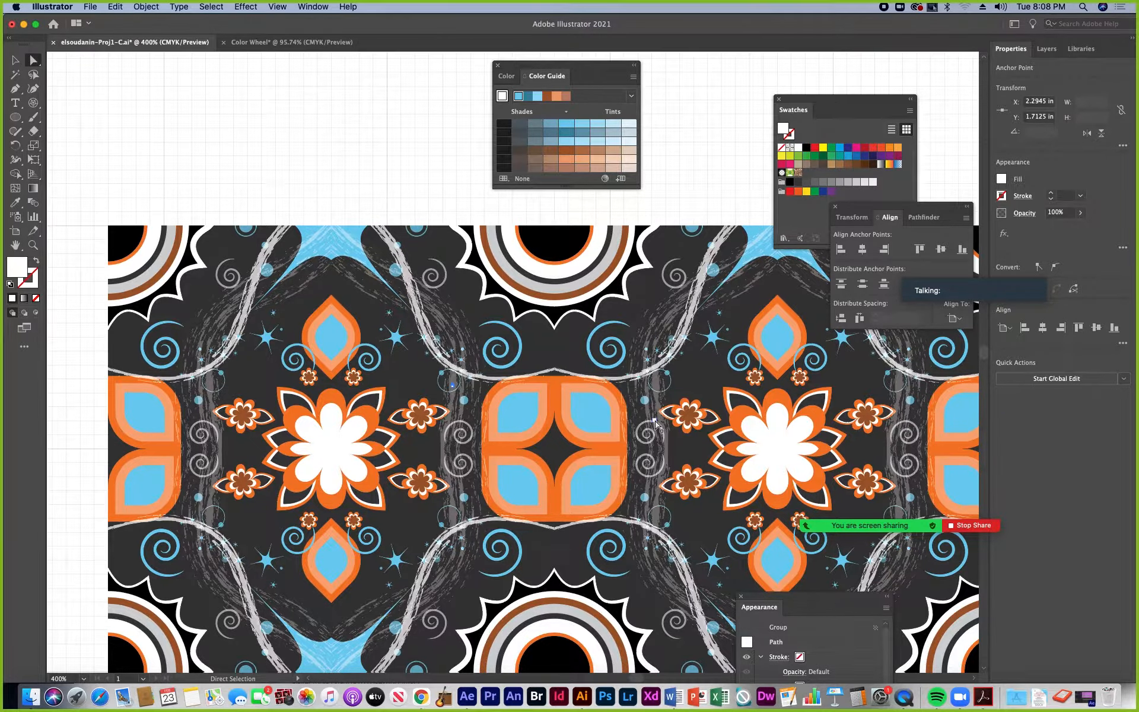
key("super+equal")
key("super+equal")
key("super+equal")
key("super+equal")
key("super+equal")
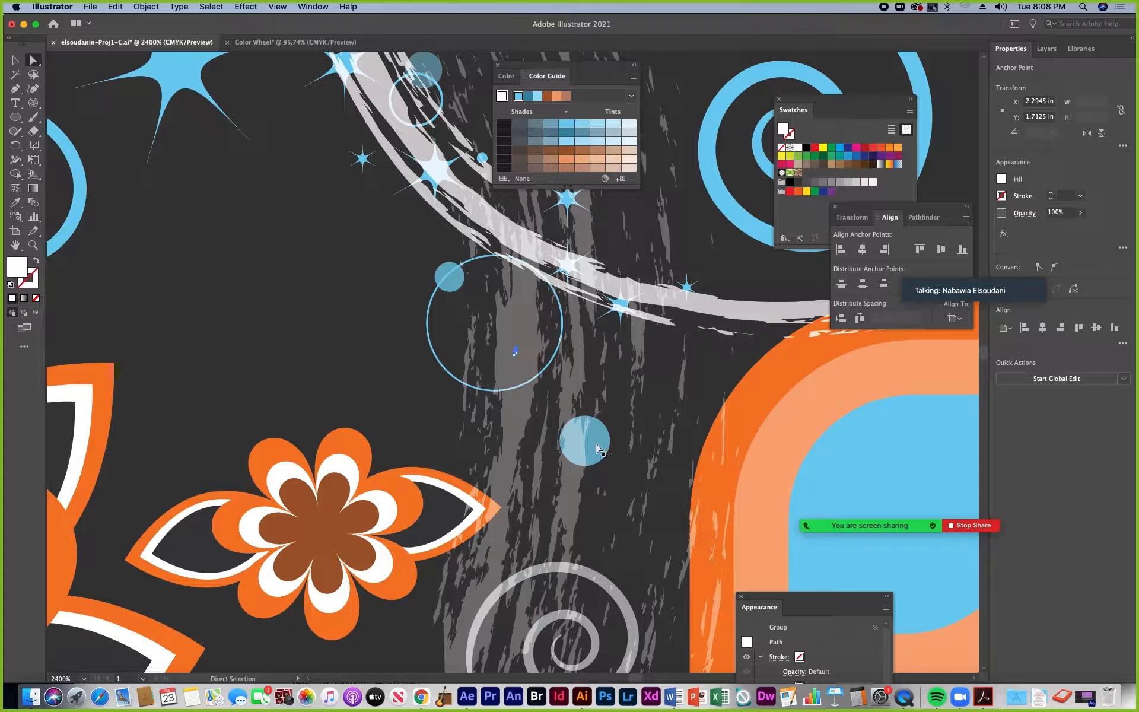
left_click(598, 448)
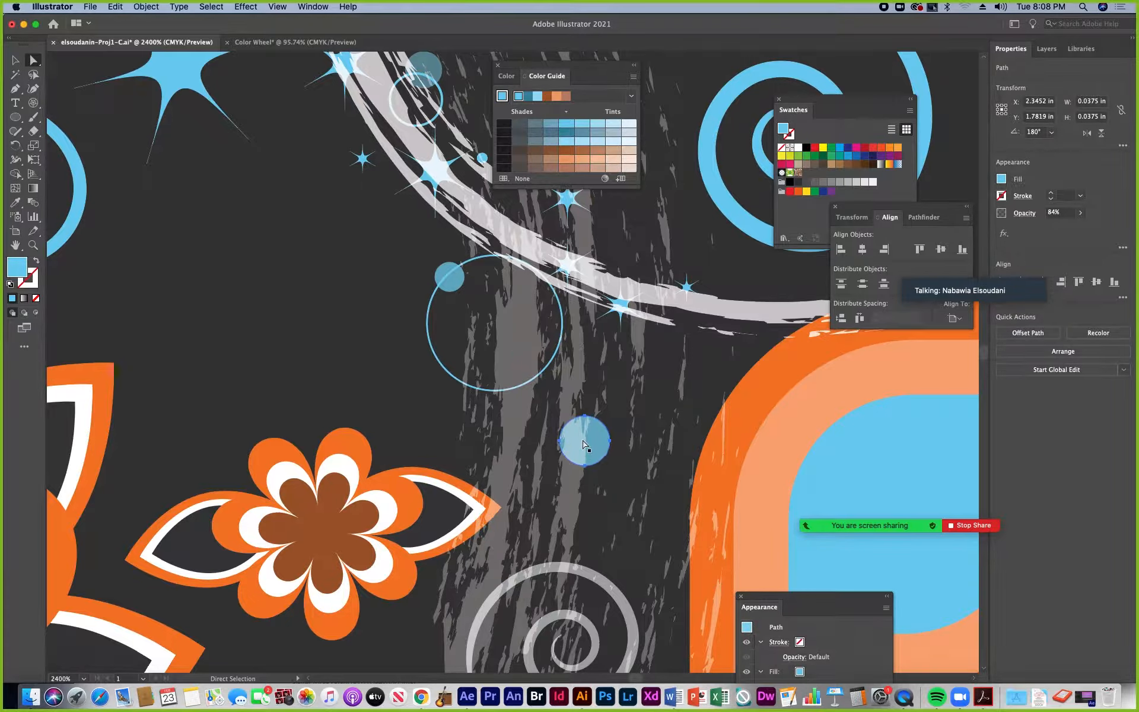
left_click(522, 361)
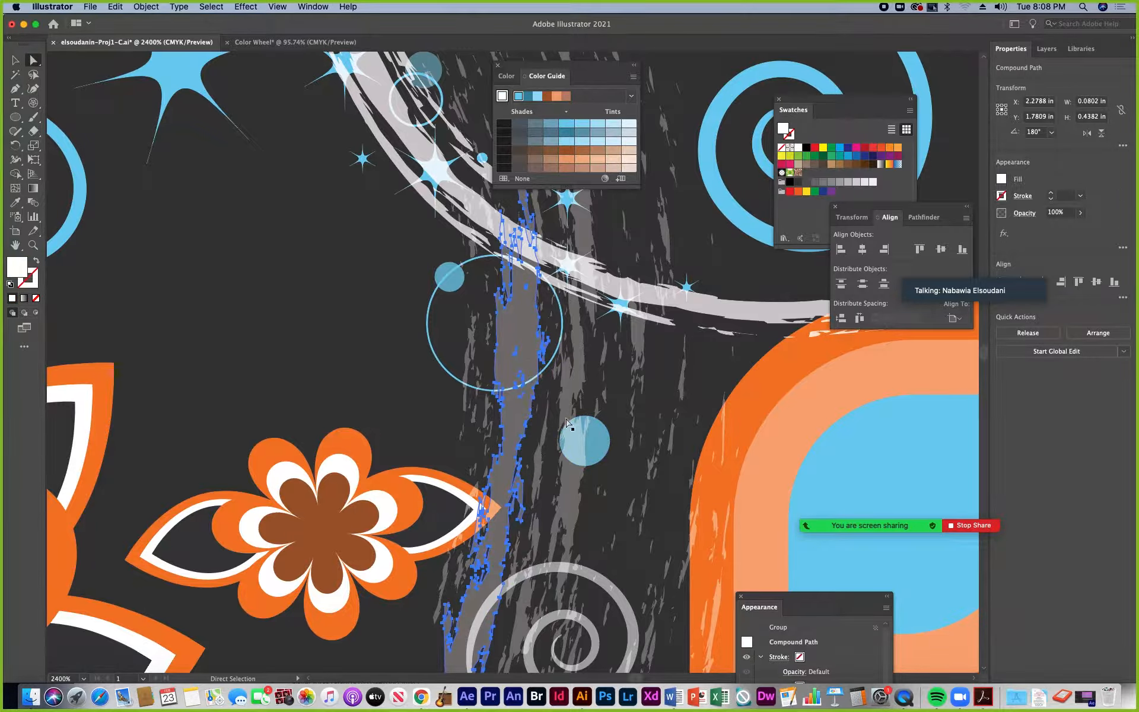
- Select the small blue circle on the textured stroke together with all objects sharing its opacity
left_click(596, 445)
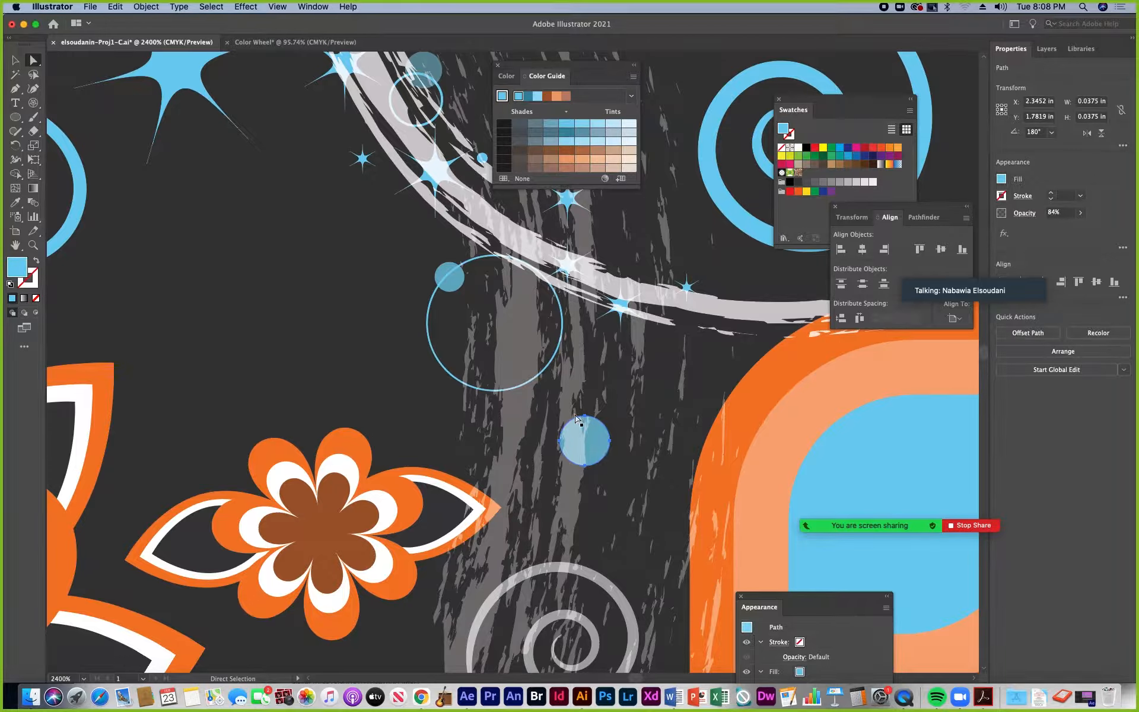
mouse_move(975, 269)
key("super+minus")
key("super+minus")
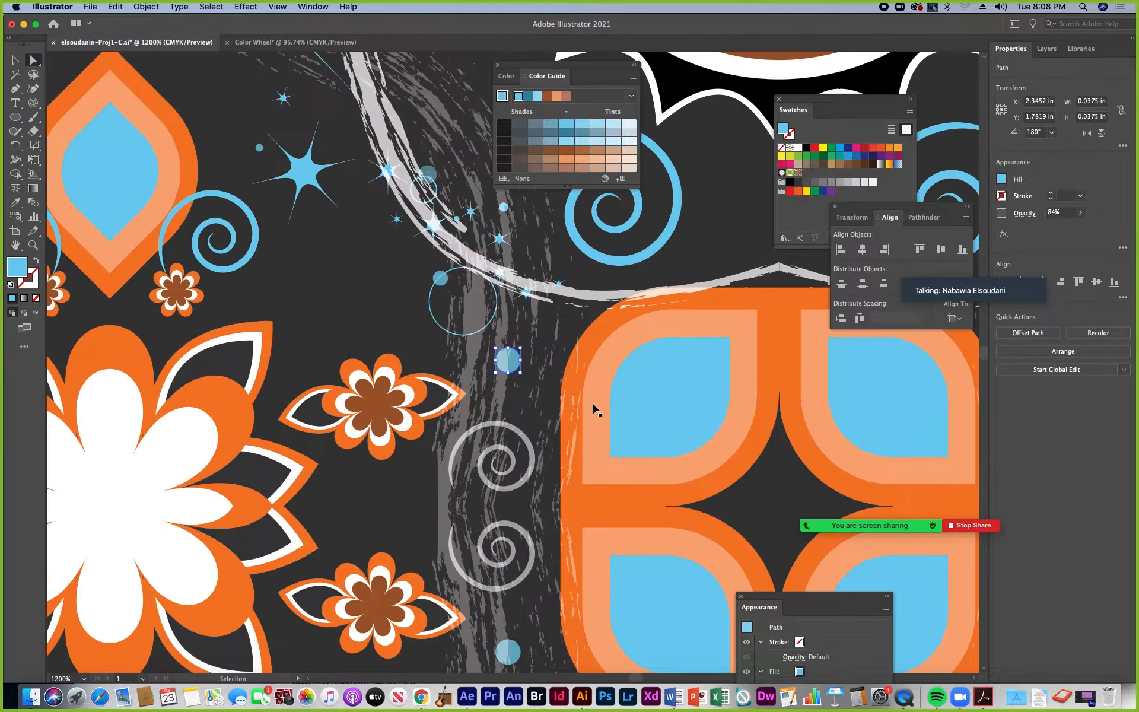
key("super+minus")
key("super+minus")
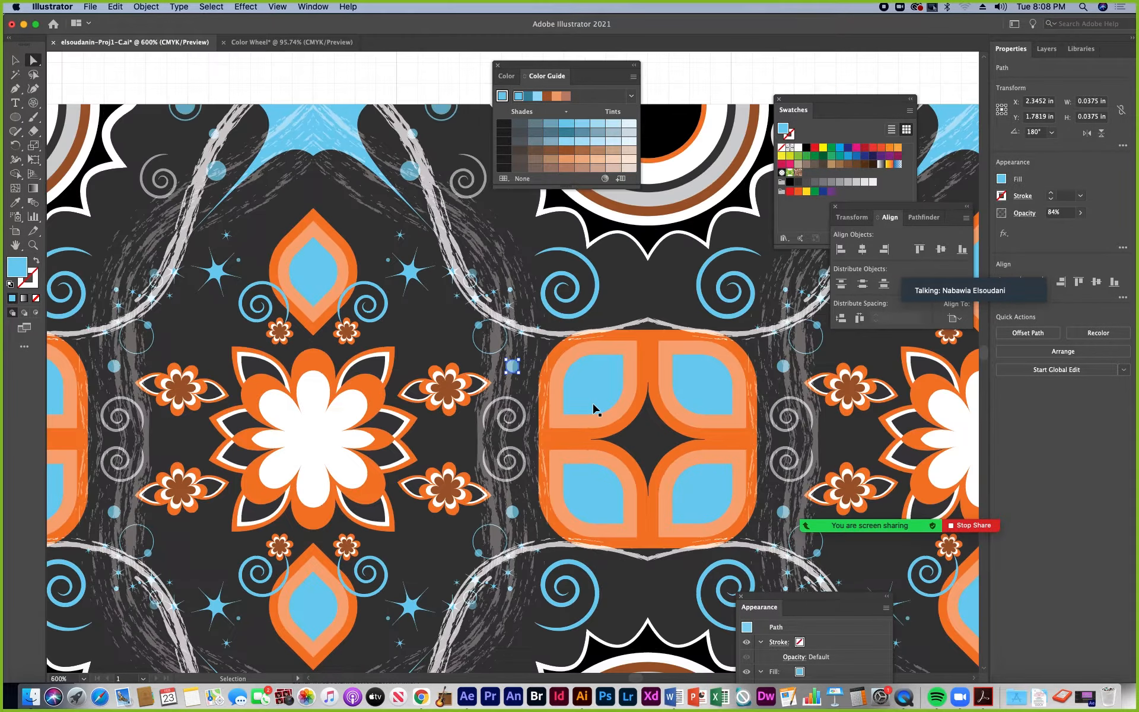
left_click(212, 7)
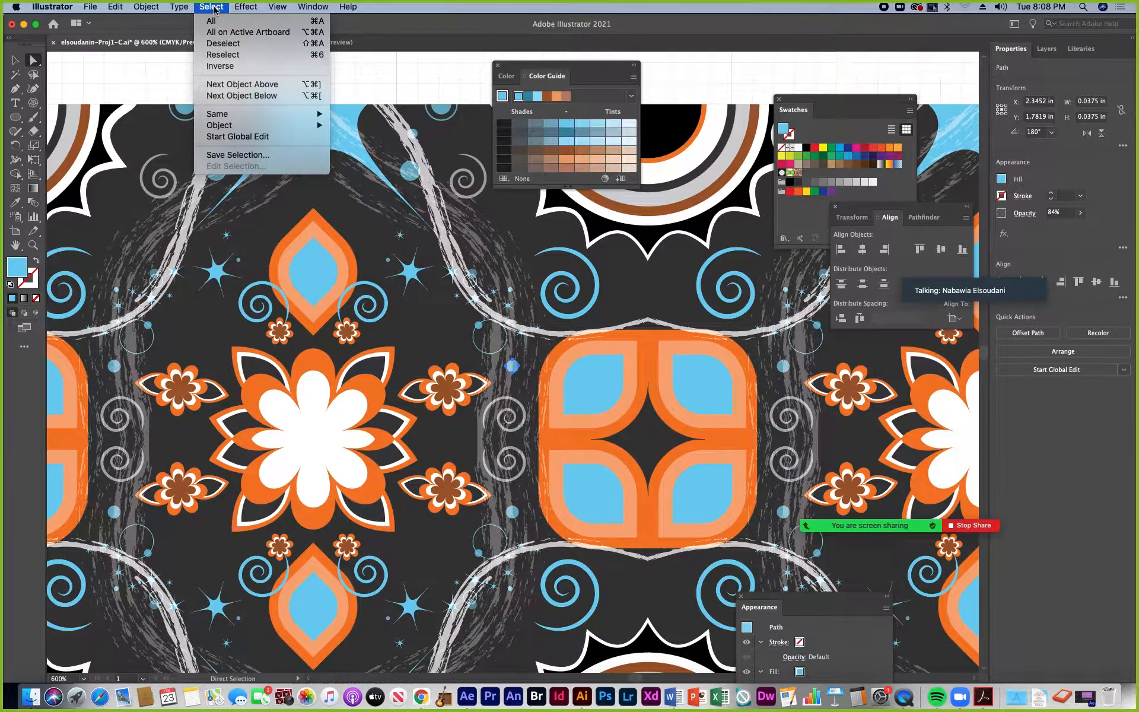
mouse_move(314, 114)
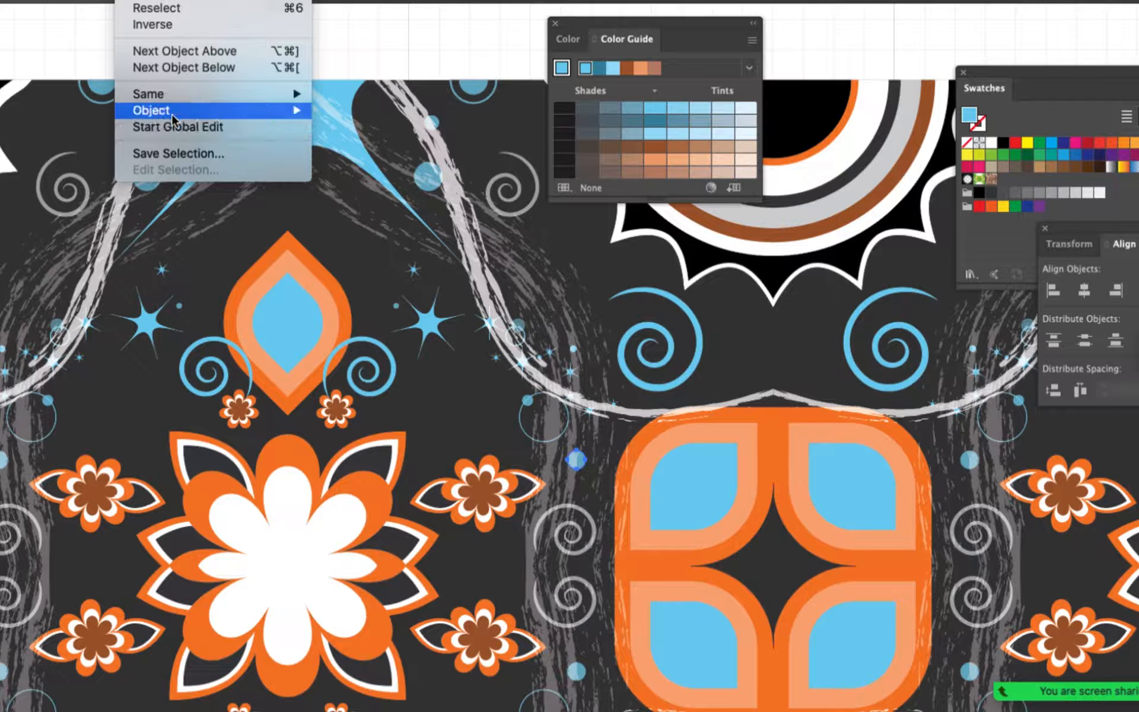
mouse_move(178, 95)
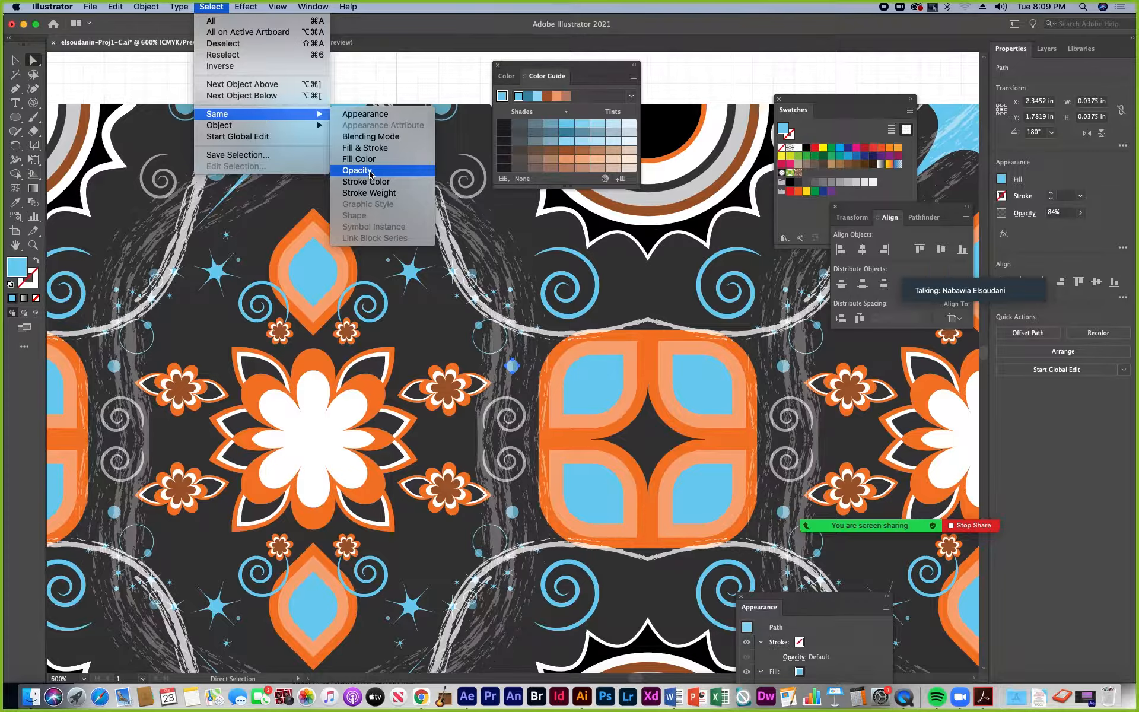
left_click(369, 172)
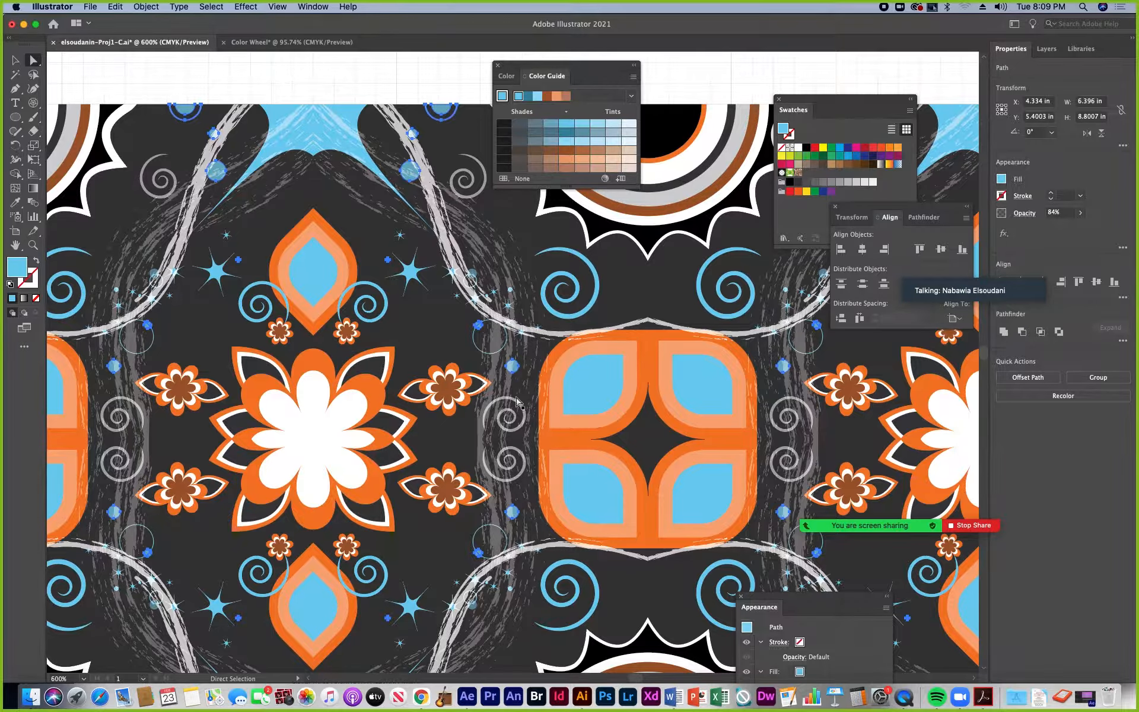
- Try pale orange and pale blue harmony tints on the selected circles, settling on a light peach tint
left_click(629, 161)
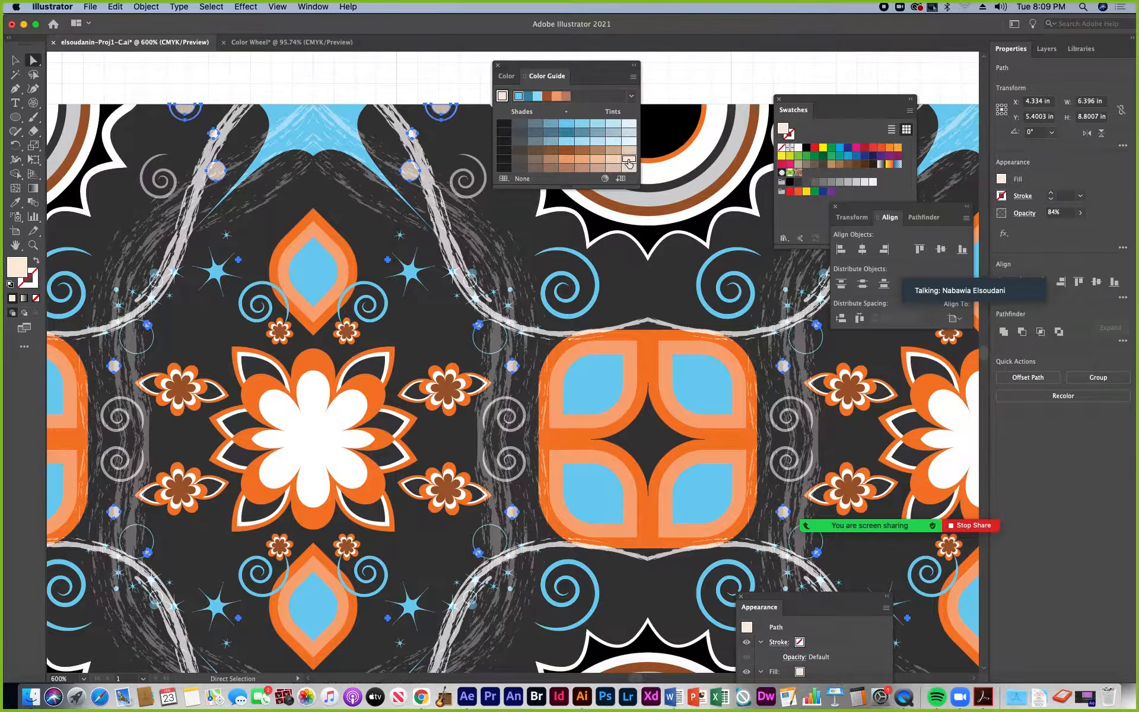
left_click(597, 125)
left_click(629, 124)
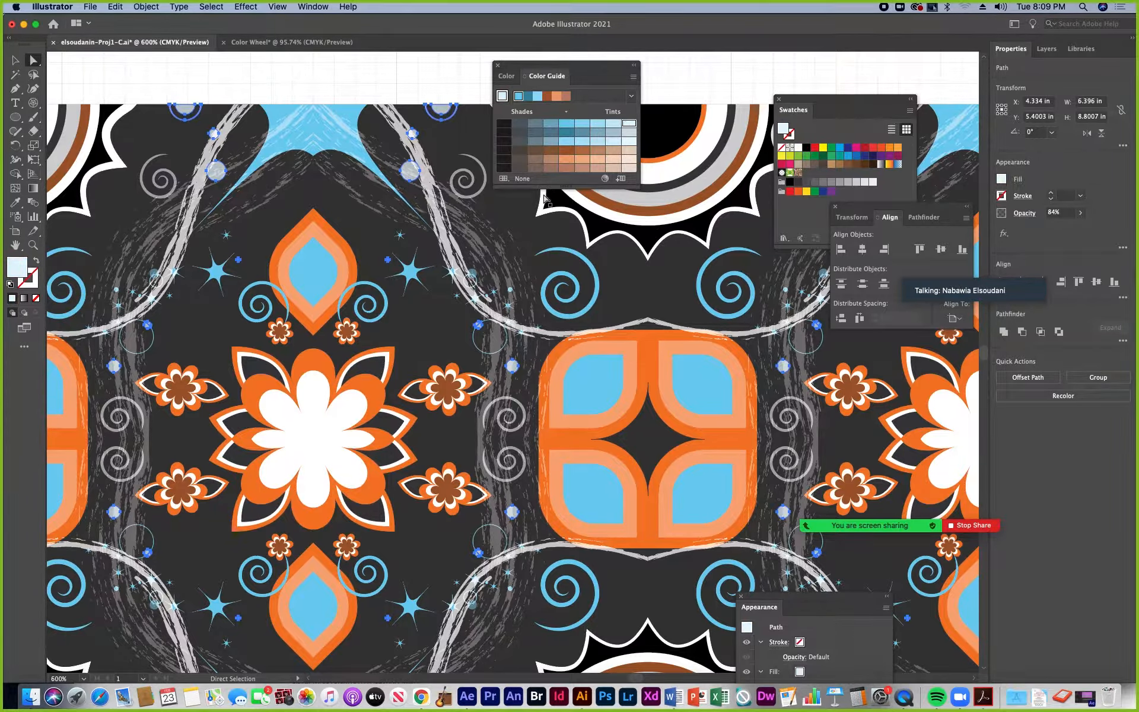
left_click(616, 161)
left_click(627, 160)
left_click(596, 160)
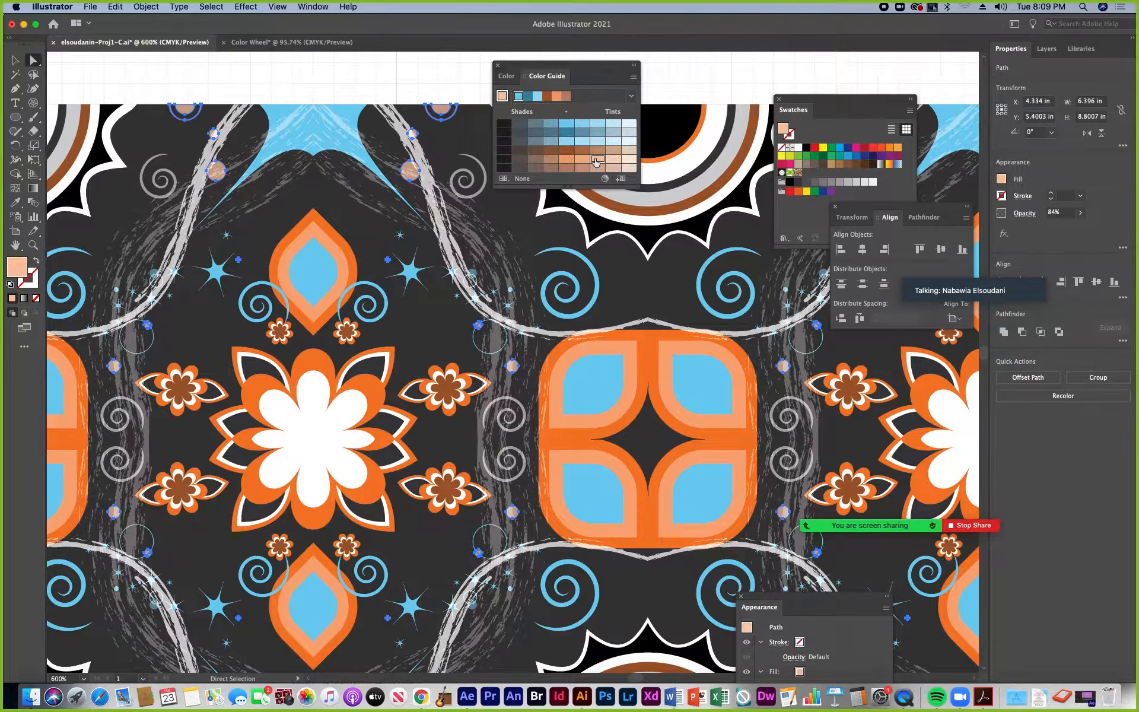
- Recolor the white textured stroke and all objects sharing its fill with the harmony's pale blue tint, and clear the selection
left_click(401, 132)
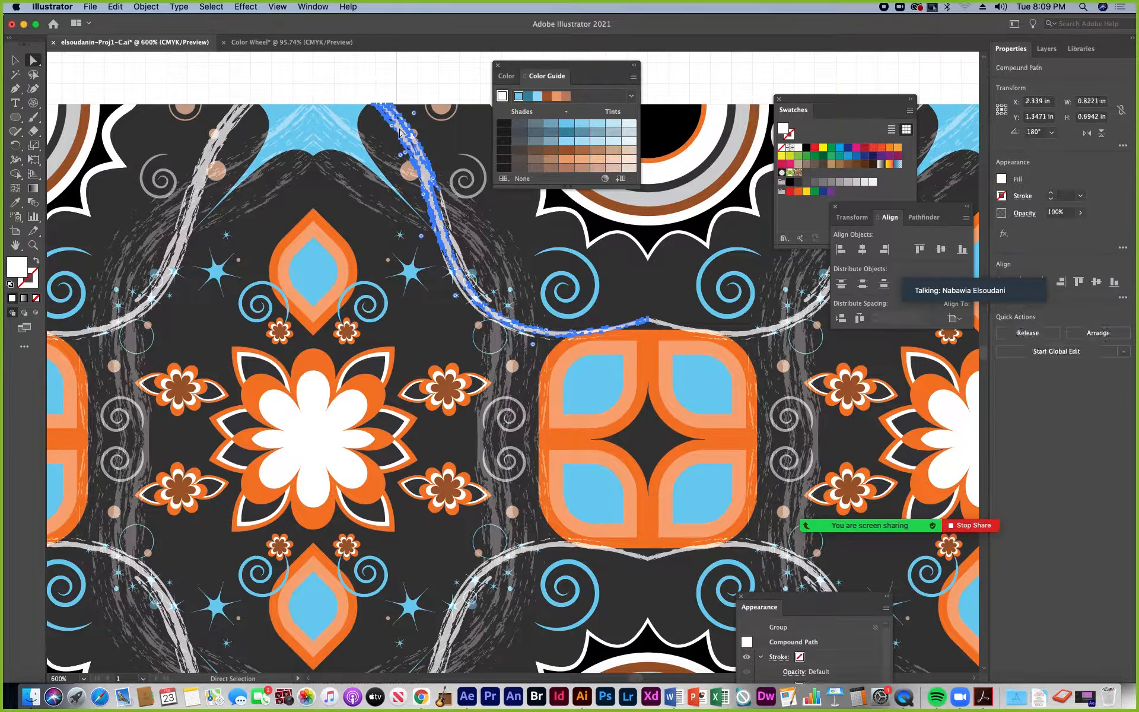
left_click(211, 7)
mouse_move(226, 114)
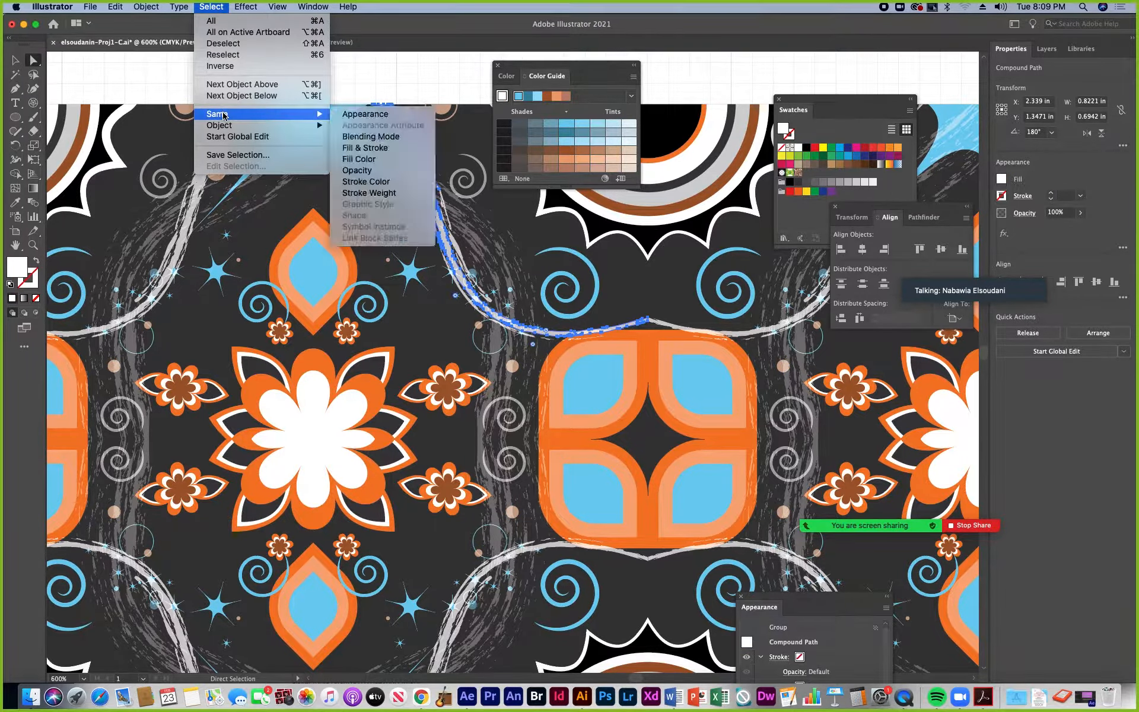
left_click(362, 159)
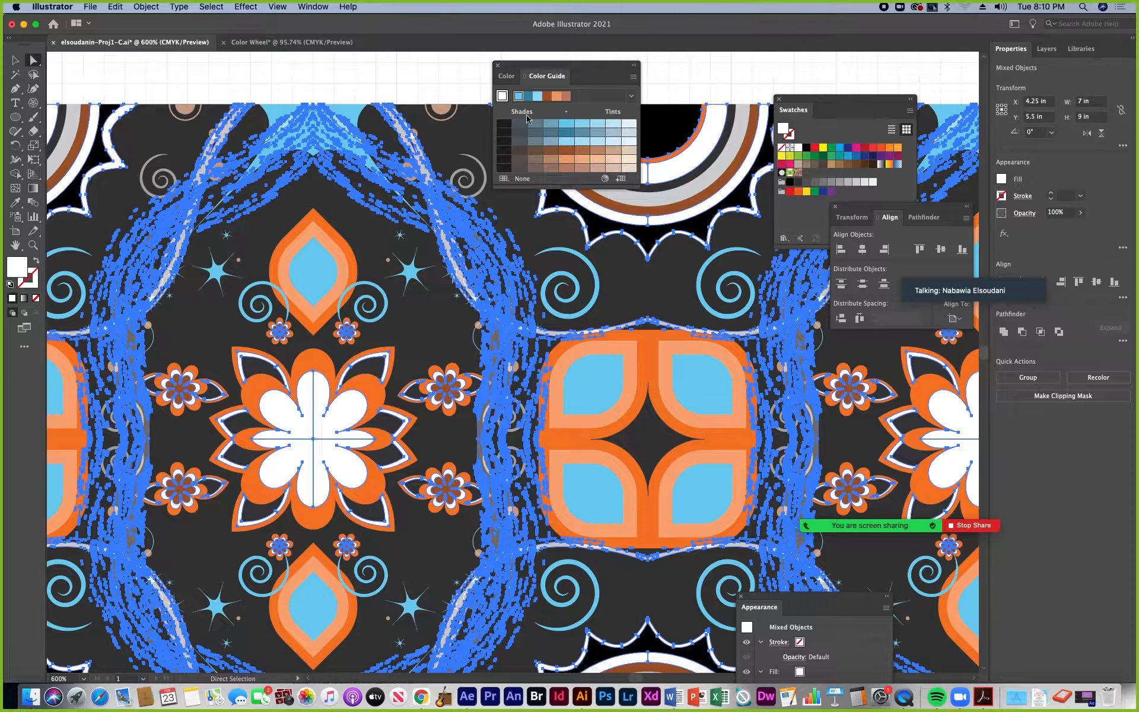
left_click(610, 124)
left_click(605, 126)
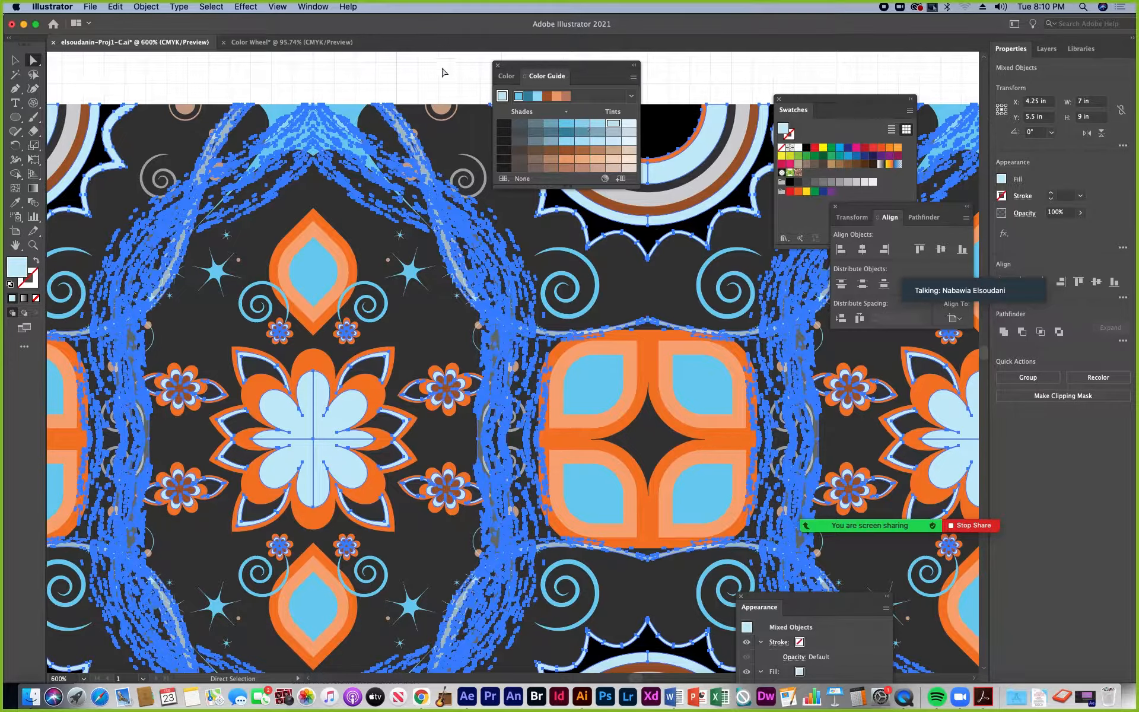
left_click(409, 74)
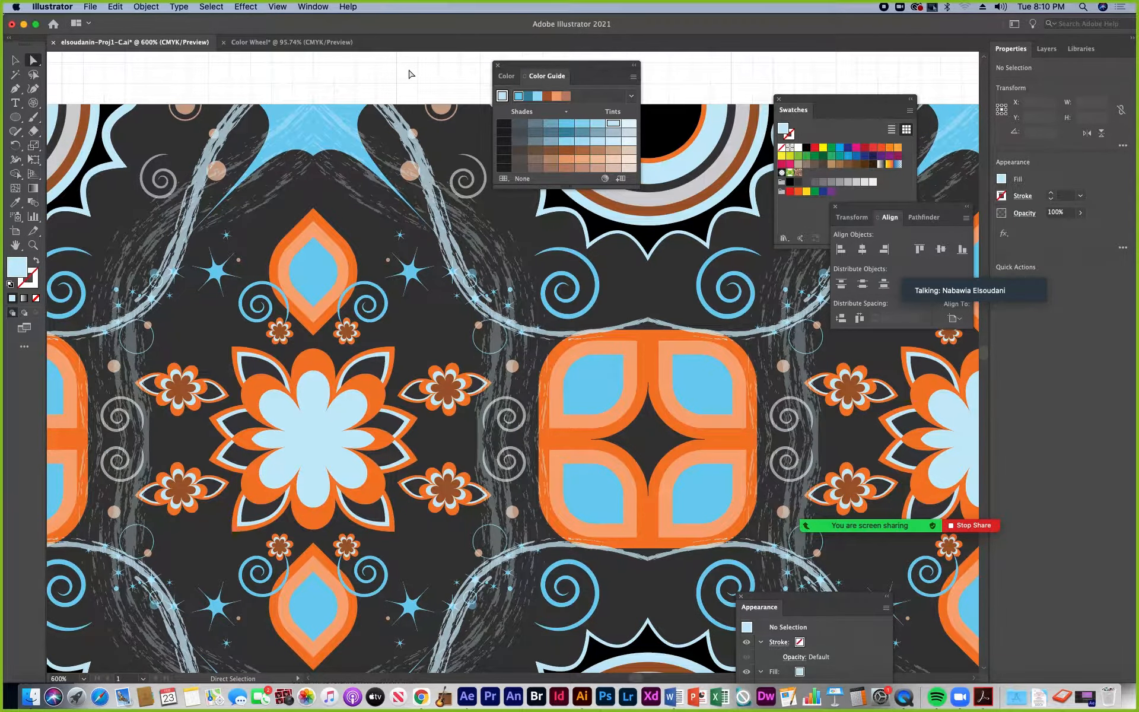
- Review the recolored pattern across the artboard and save the document
key("super+minus")
key("super+minus")
key("super+minus")
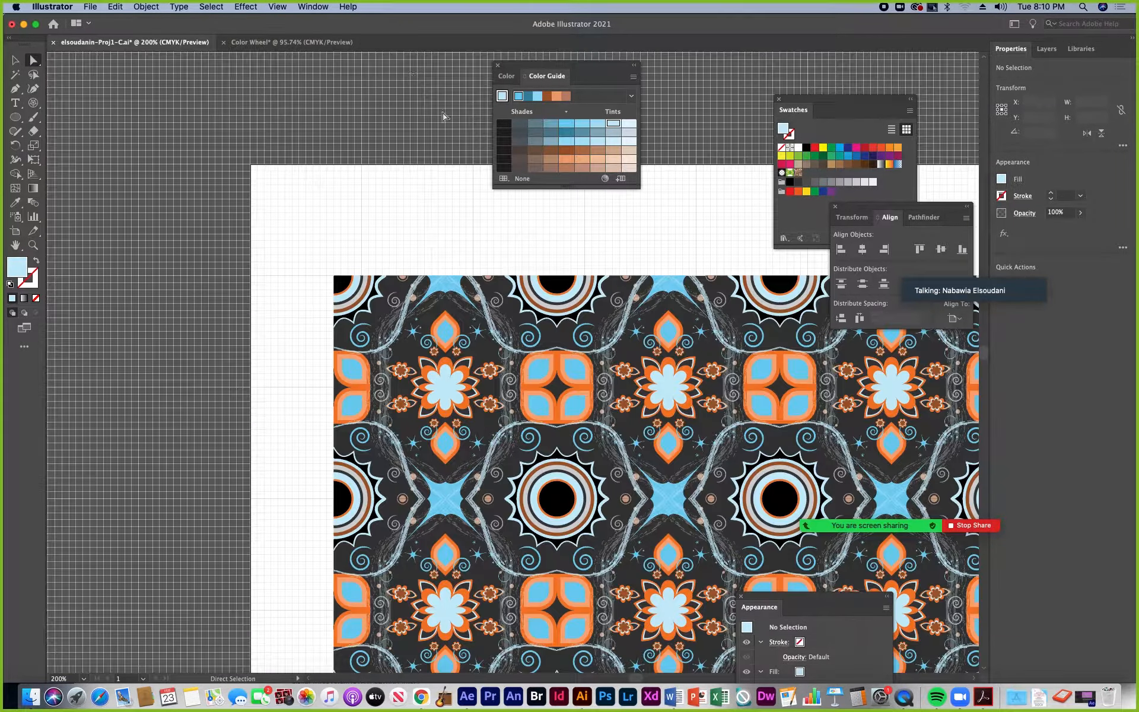
key("space")
left_click_drag(426, 297, 216, 94)
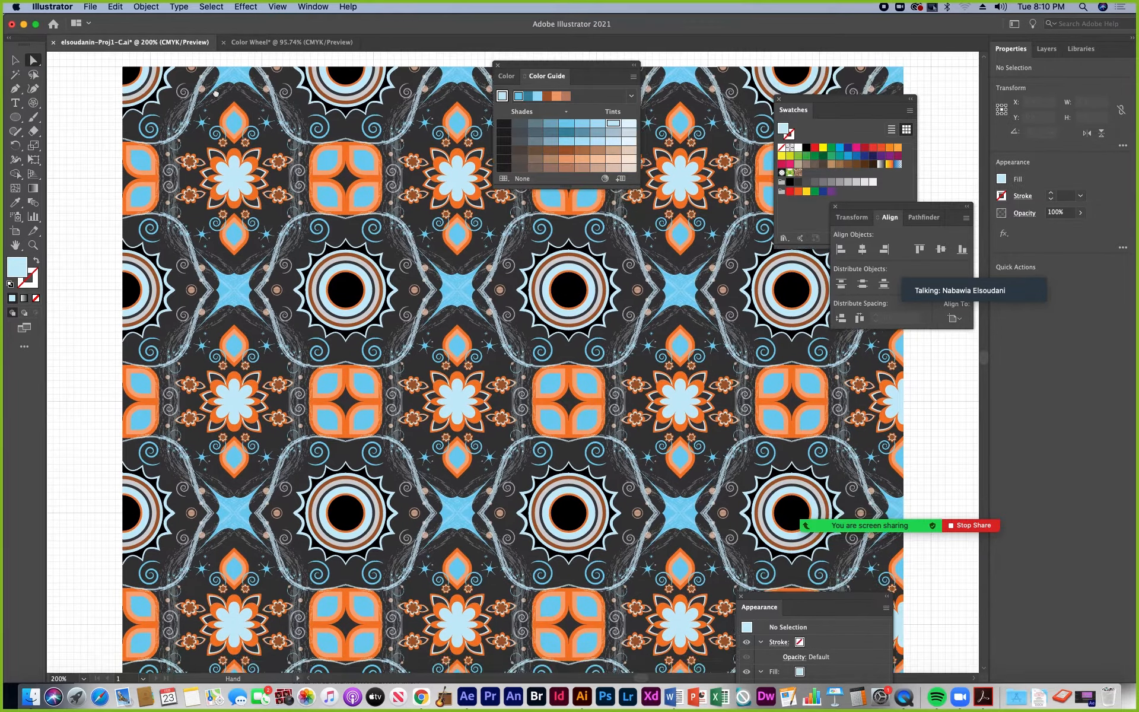
key("super")
key("super+s")
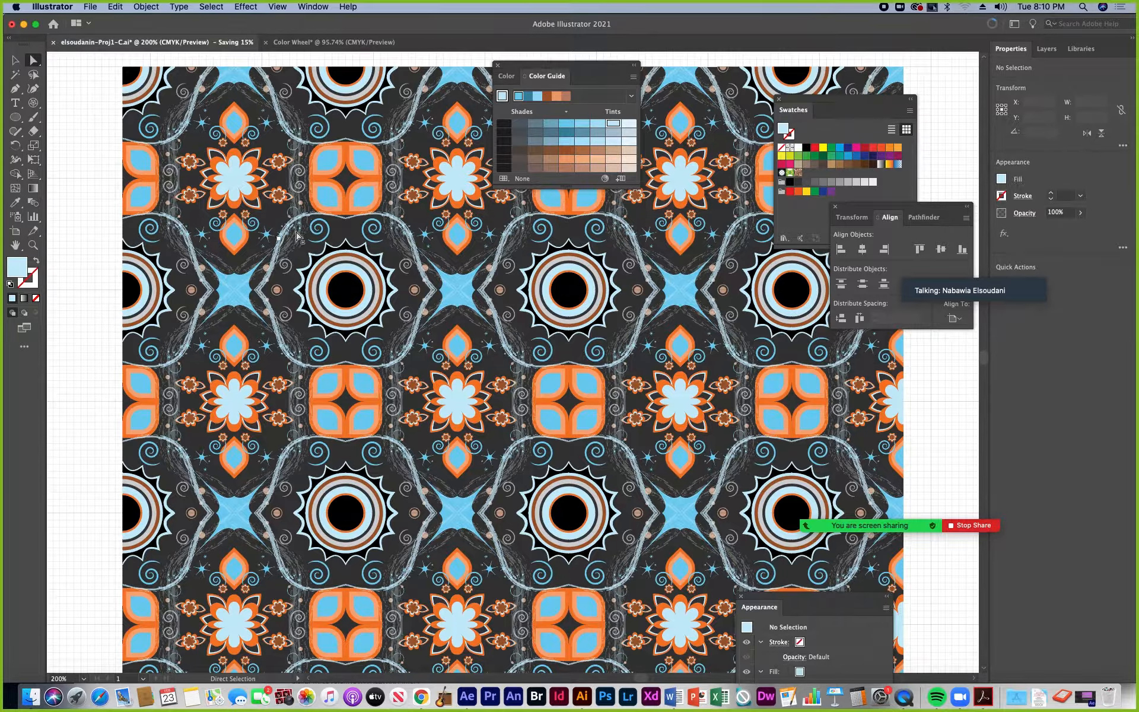
- Select a dark-gray background shape and open the gradient settings, keeping them clear of the selected area
left_click(340, 233)
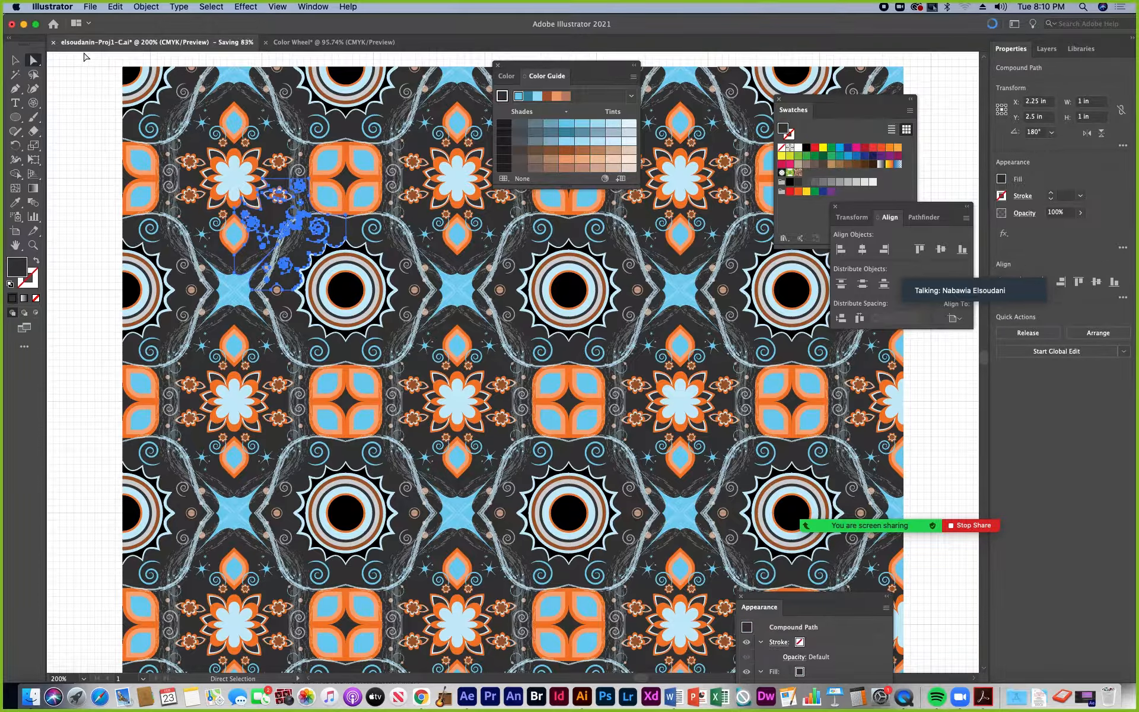
left_click(313, 7)
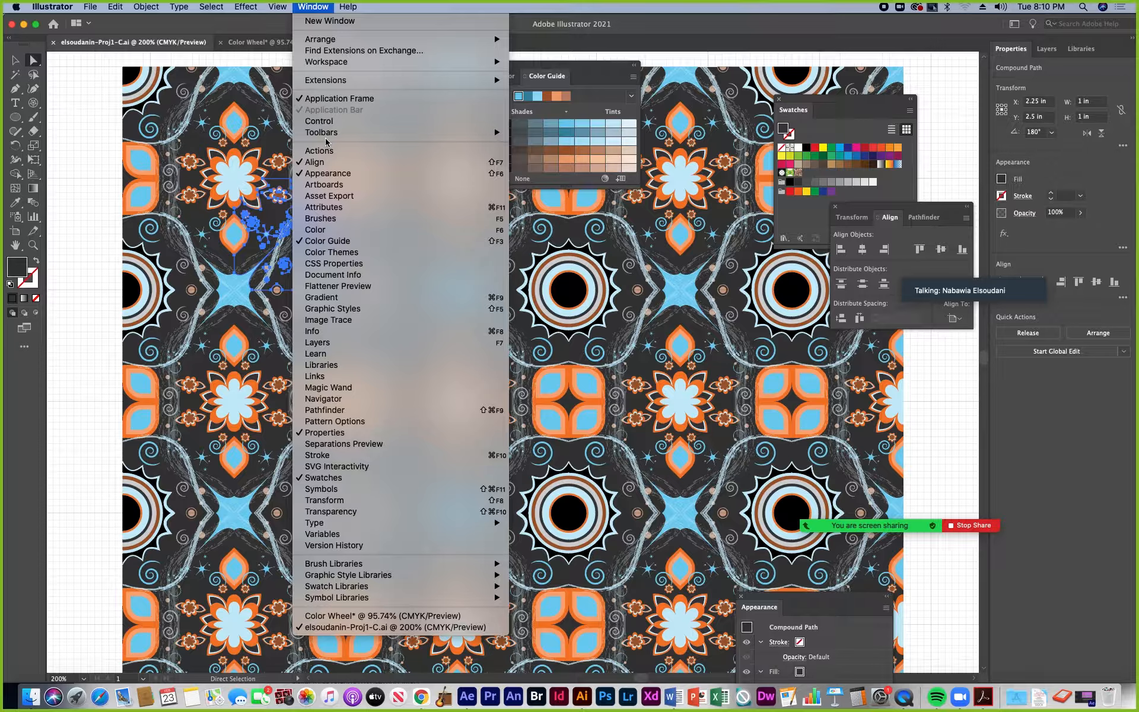
left_click(321, 298)
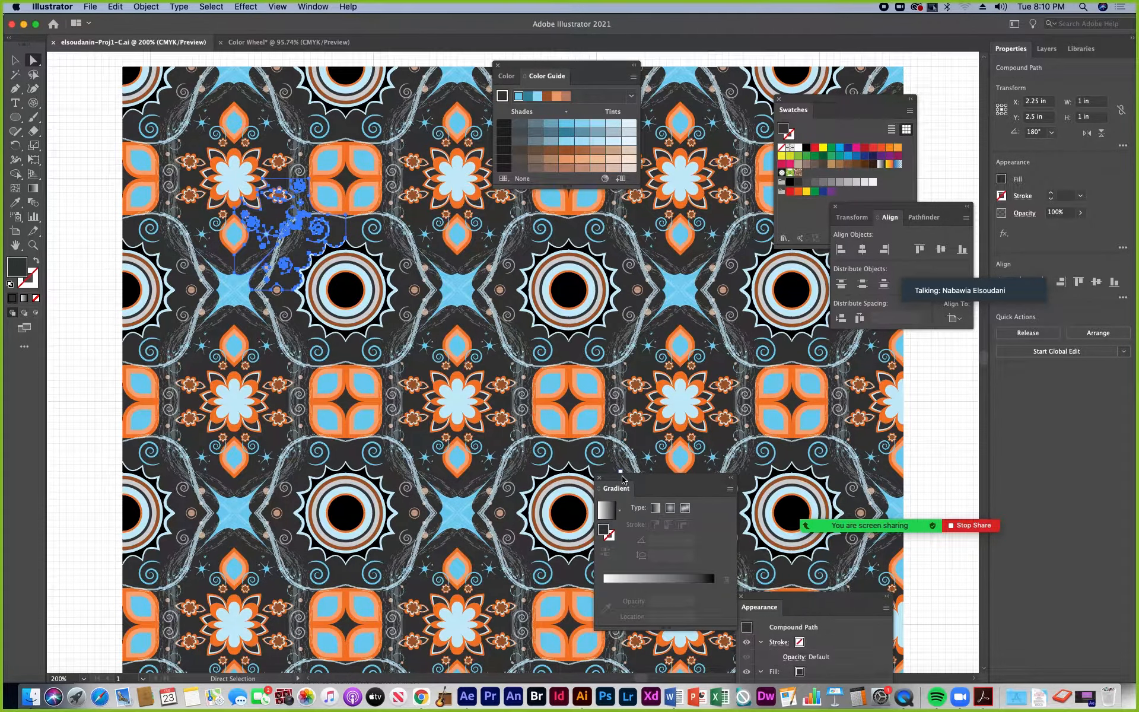
left_click_drag(615, 477, 147, 138)
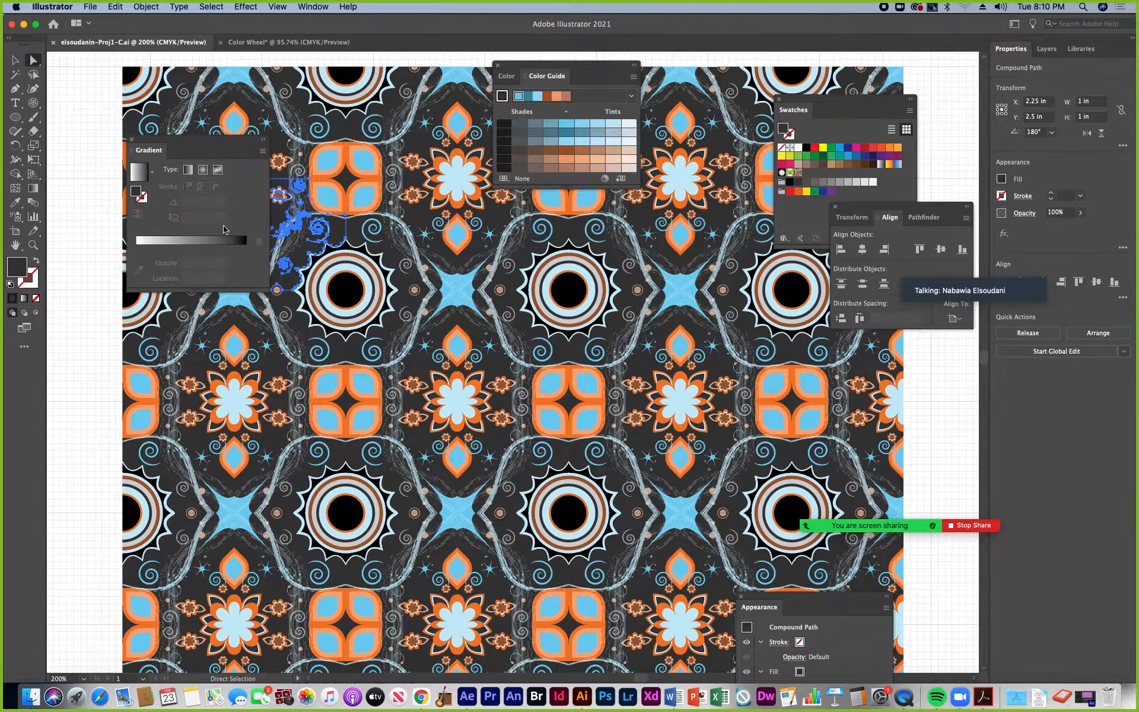
left_click_drag(206, 143, 488, 416)
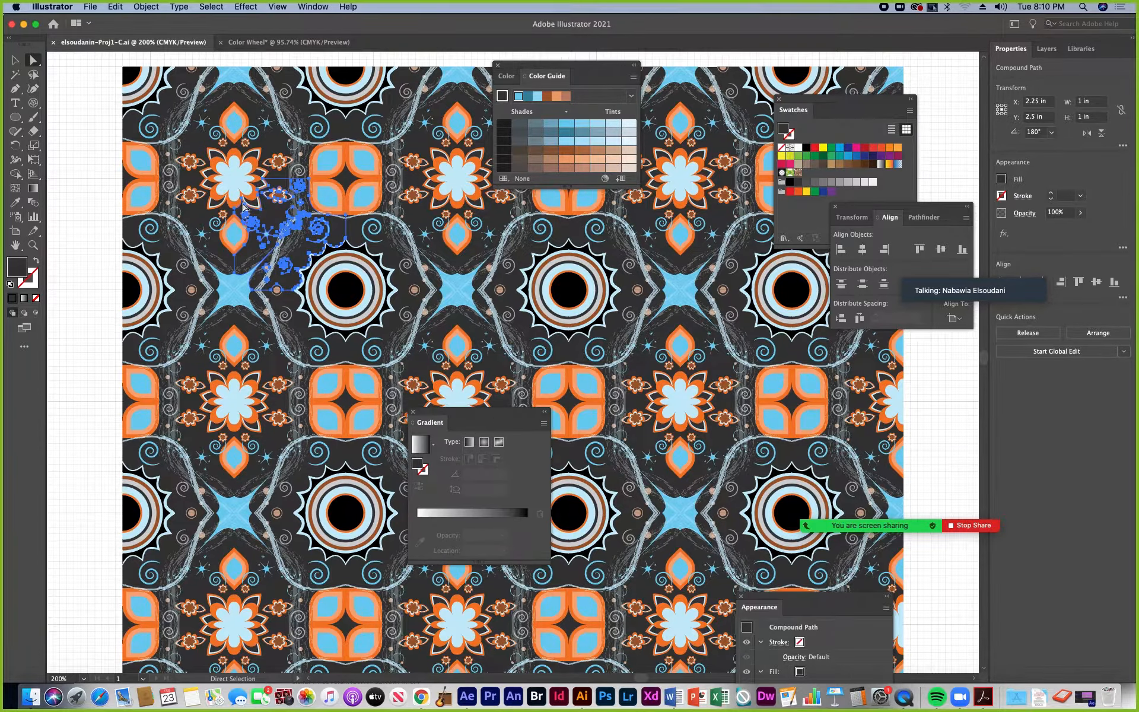
- Select a dark-gray background shape near the pattern's upper edge and all objects sharing its fill color, with the gradient settings kept within reach
left_click(272, 148)
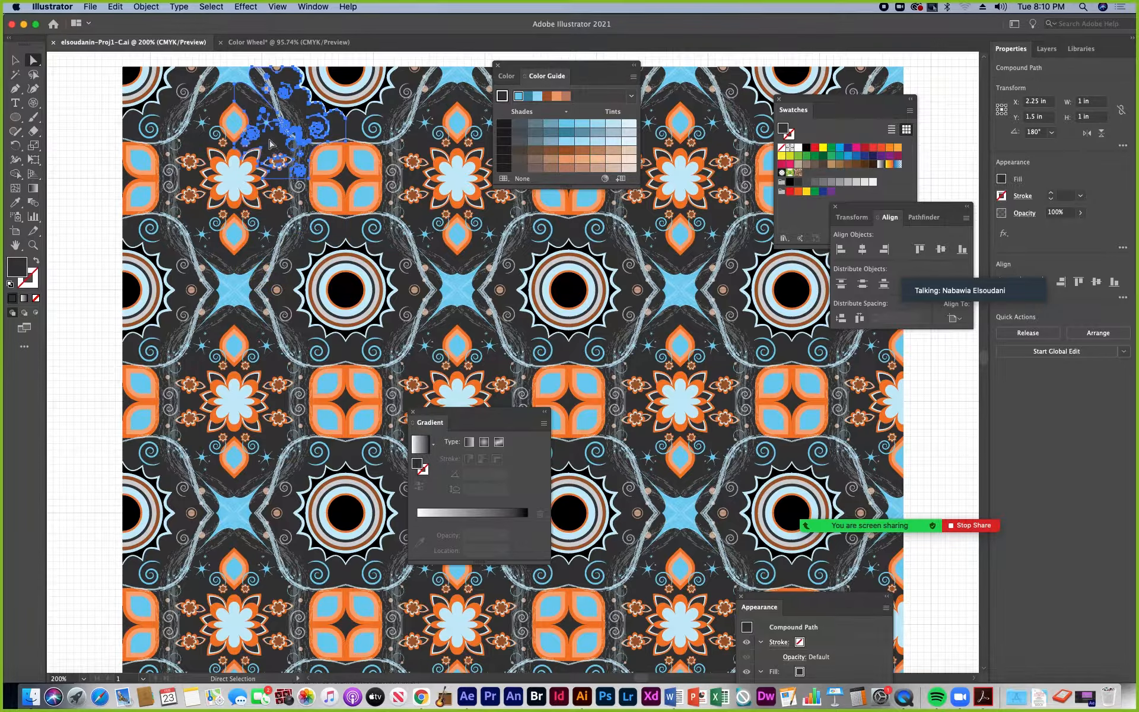
left_click(212, 7)
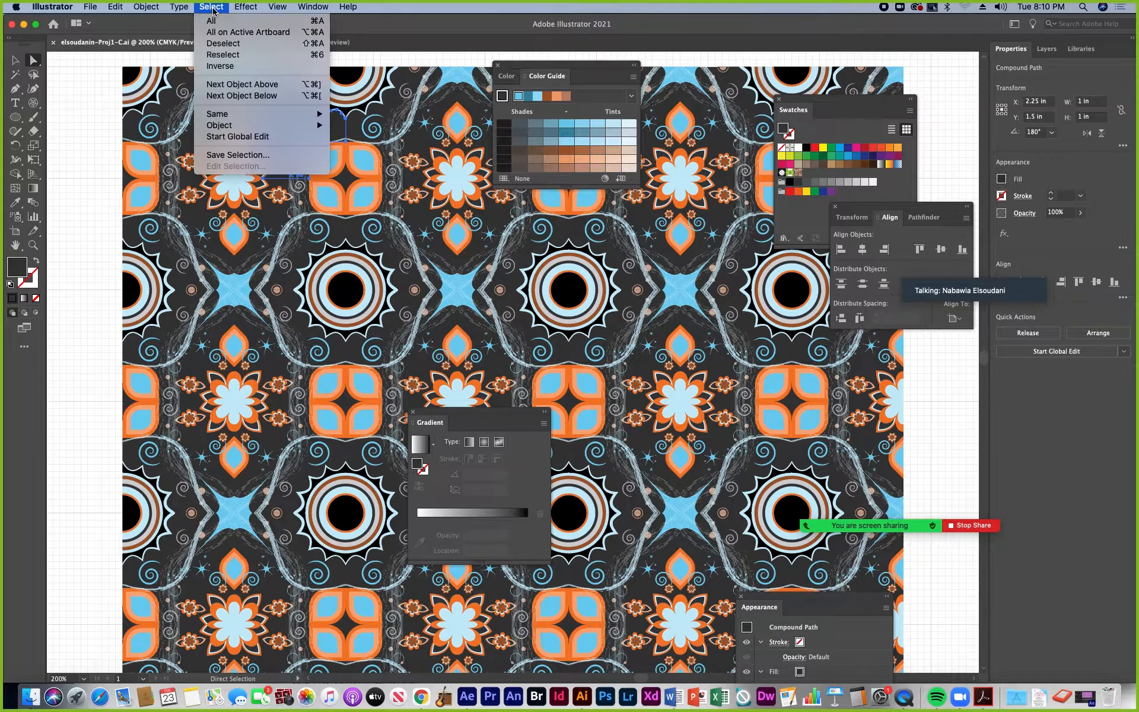
mouse_move(241, 114)
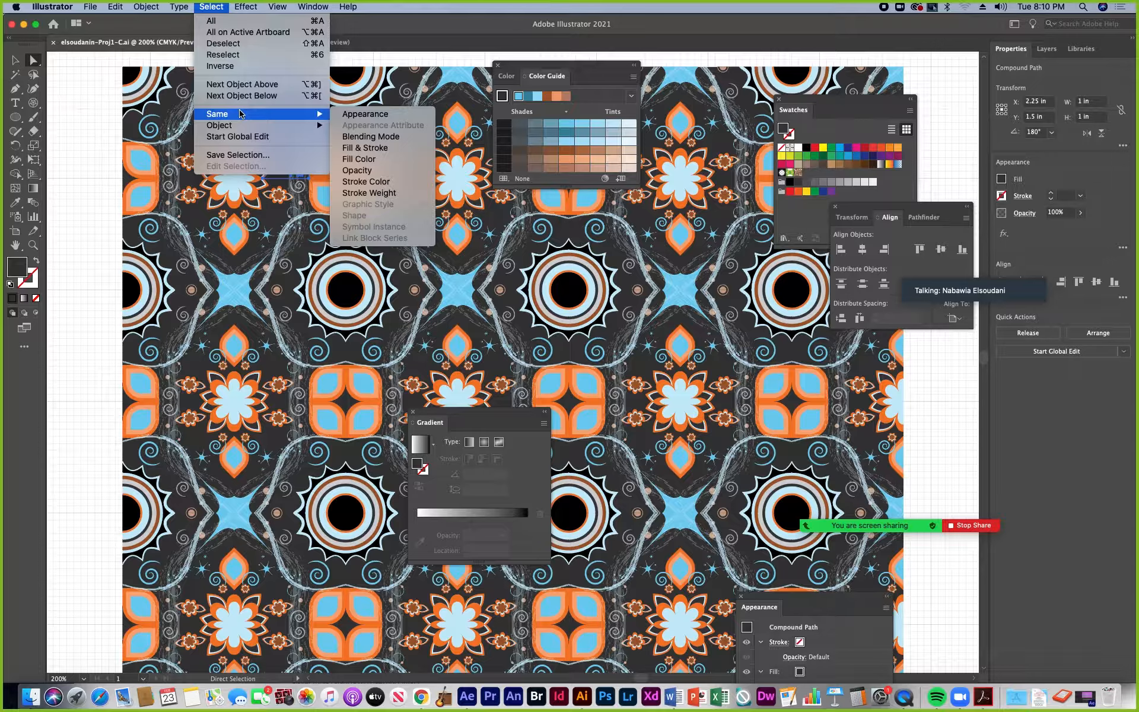
left_click(372, 159)
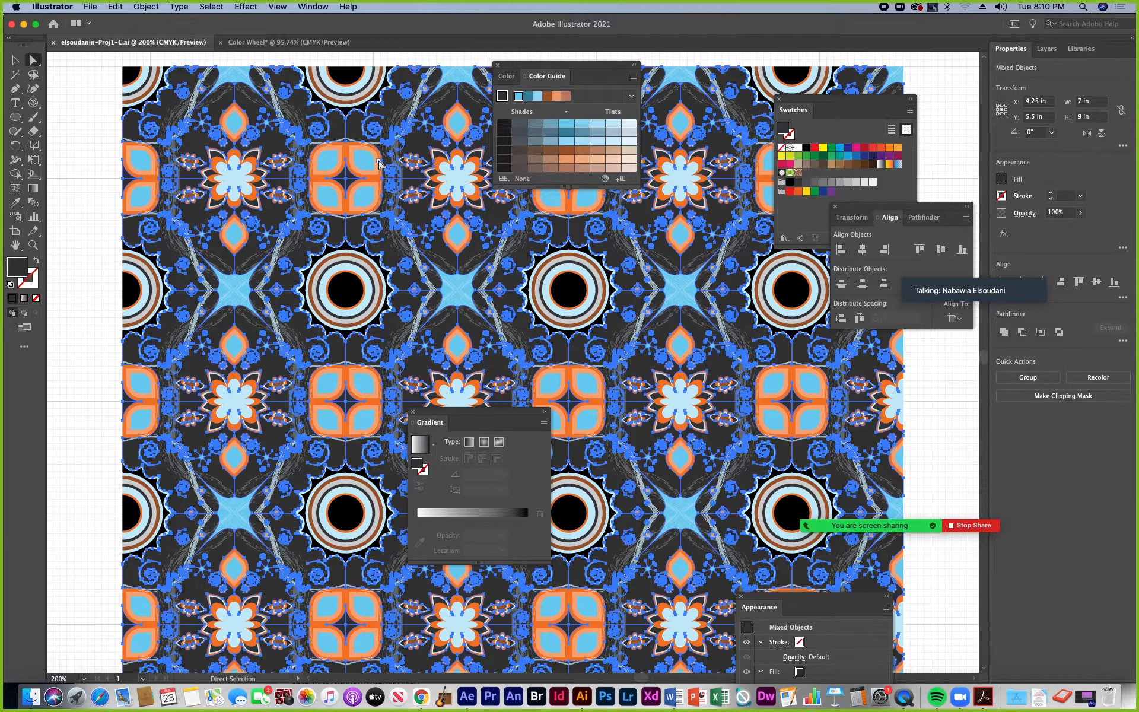
left_click_drag(470, 413, 359, 137)
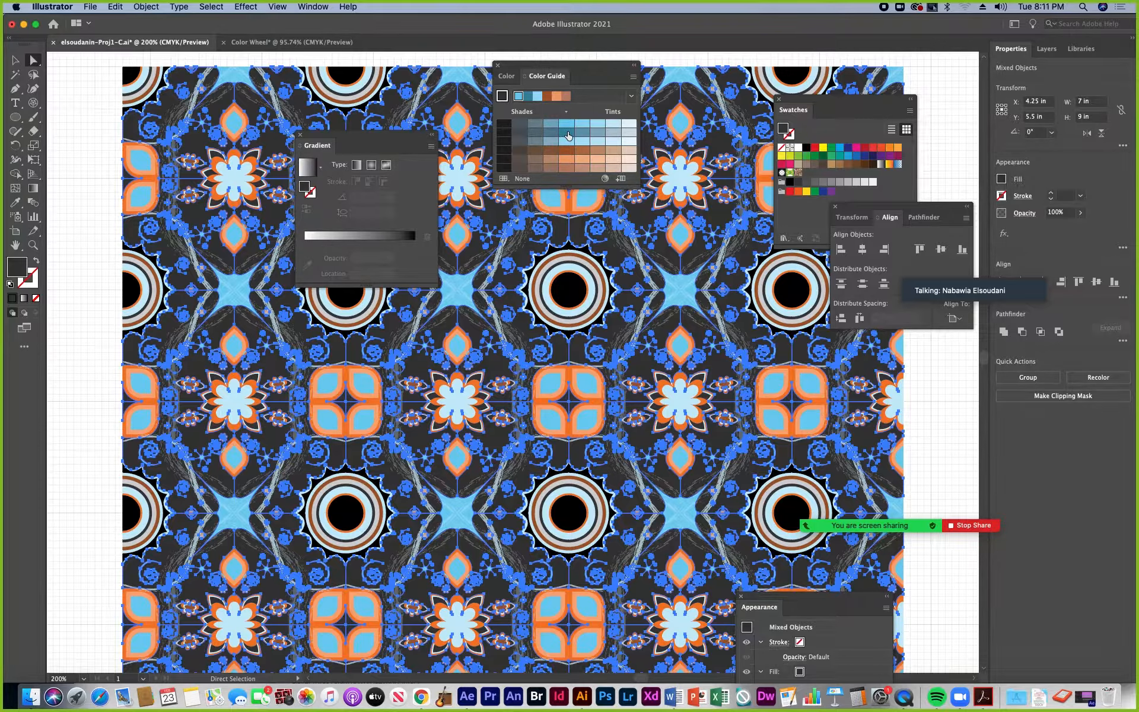
- Fill the selected background shapes with a linear gradient, adding a medium-blue stop at about 54% and a pale-blue stop at about 21%
left_click_drag(568, 136, 348, 248)
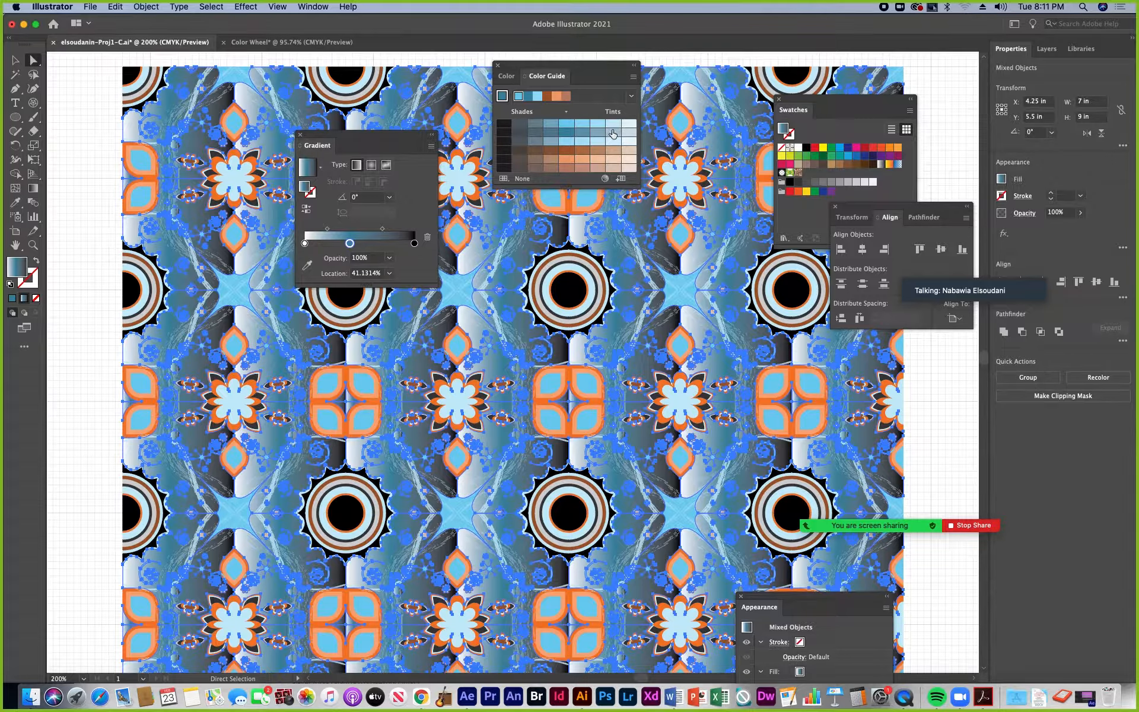
left_click_drag(613, 123, 328, 242)
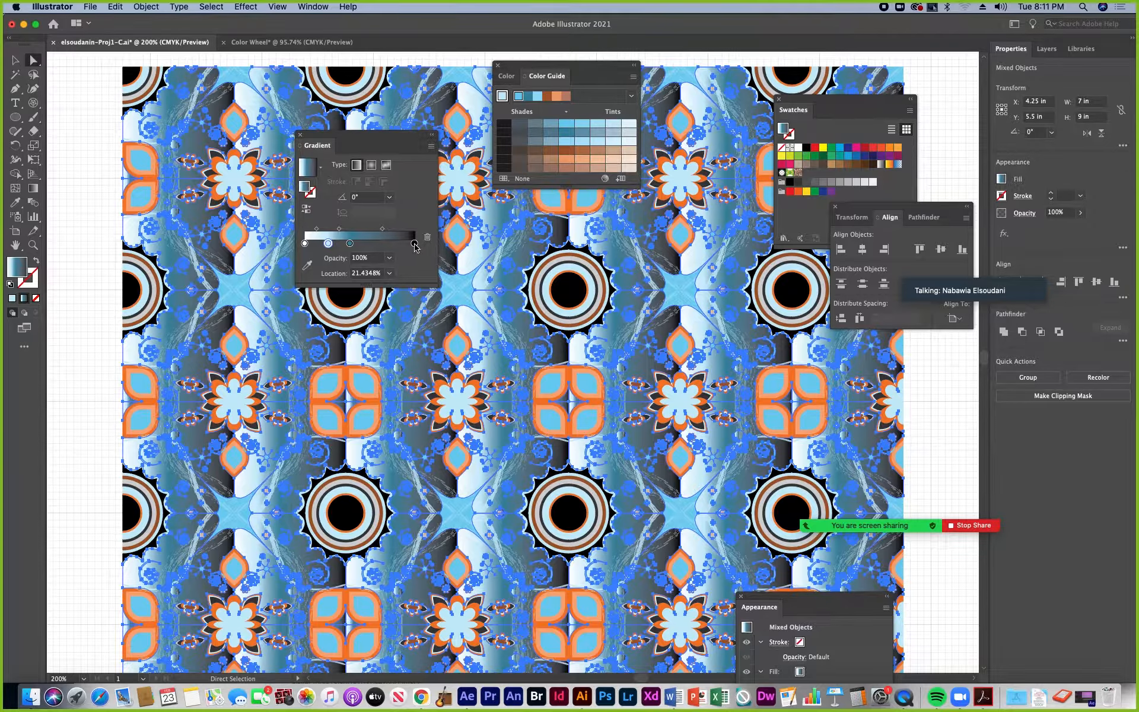
left_click(414, 243)
left_click_drag(349, 244, 364, 243)
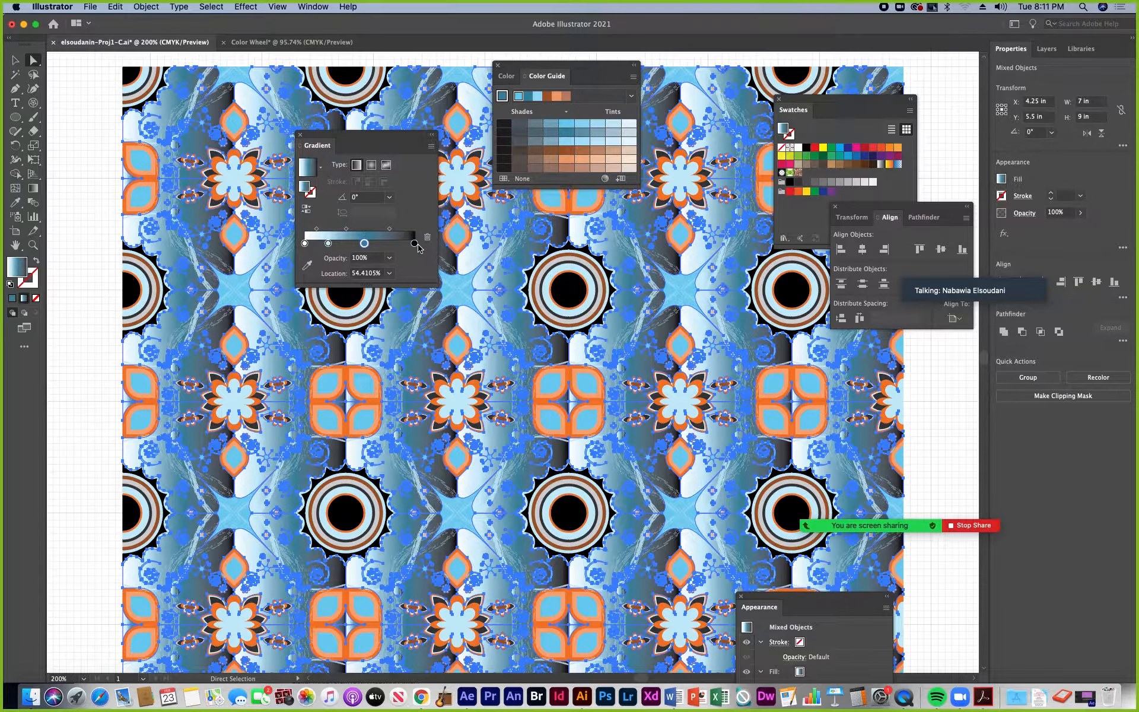
- Replace the gradient's black end stop with a blue stop at about 92% and set its black (K) value to 93%
left_click(414, 243)
left_click_drag(413, 243, 409, 254)
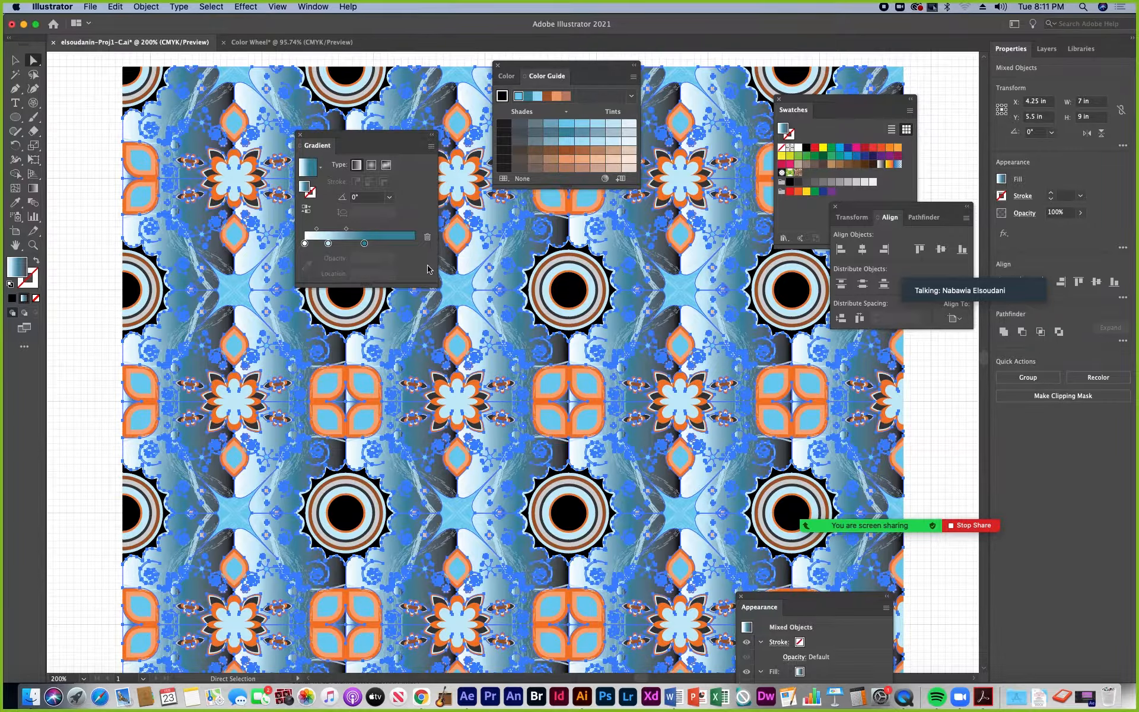
left_click(406, 244)
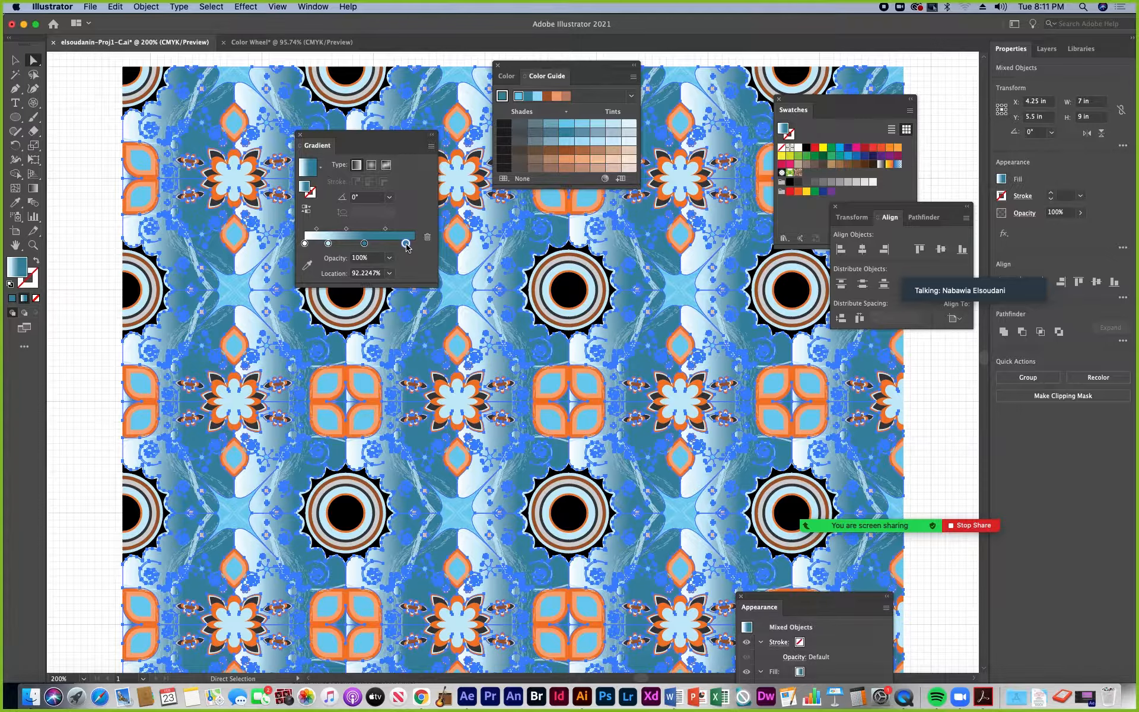
double_click(406, 243)
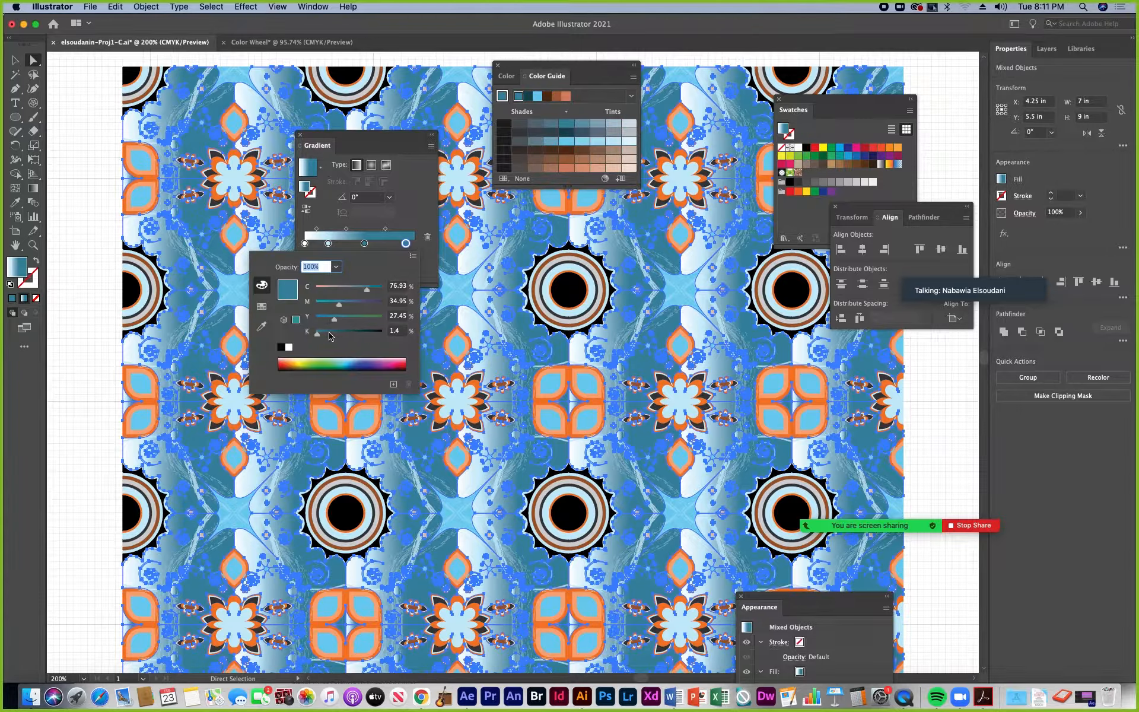
left_click_drag(319, 338, 383, 339)
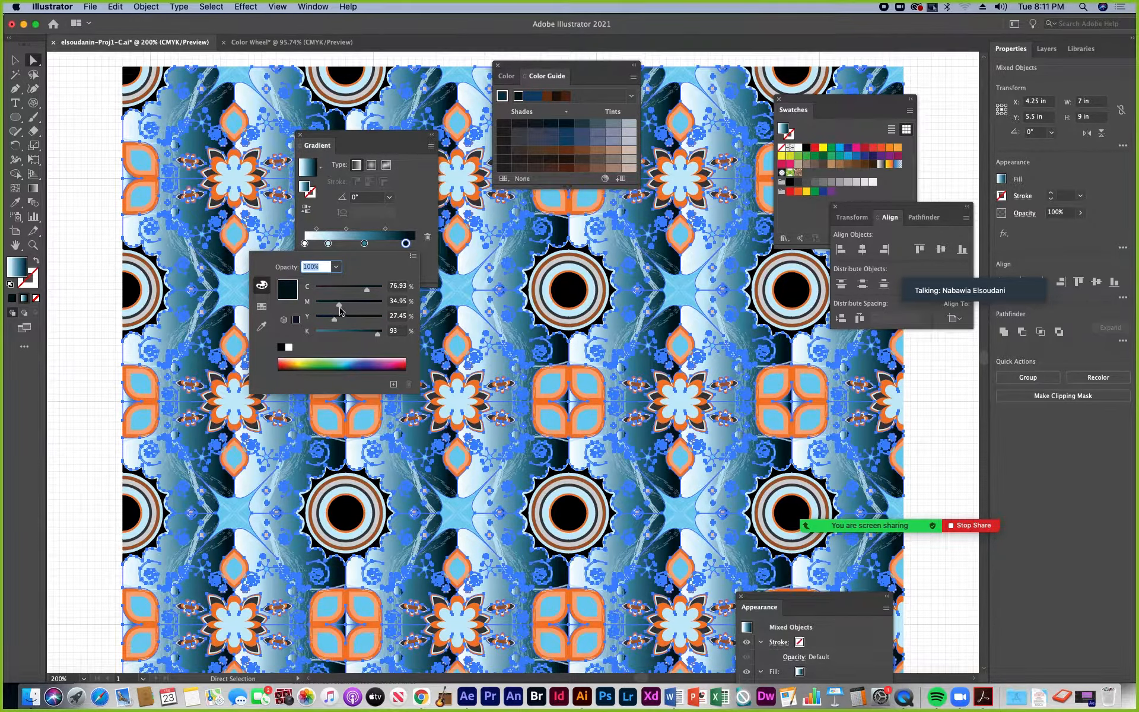
- Move the gradient's near-black stop to 100% and set the fill of the selected background shapes to dark blue 112E68
left_click(409, 214)
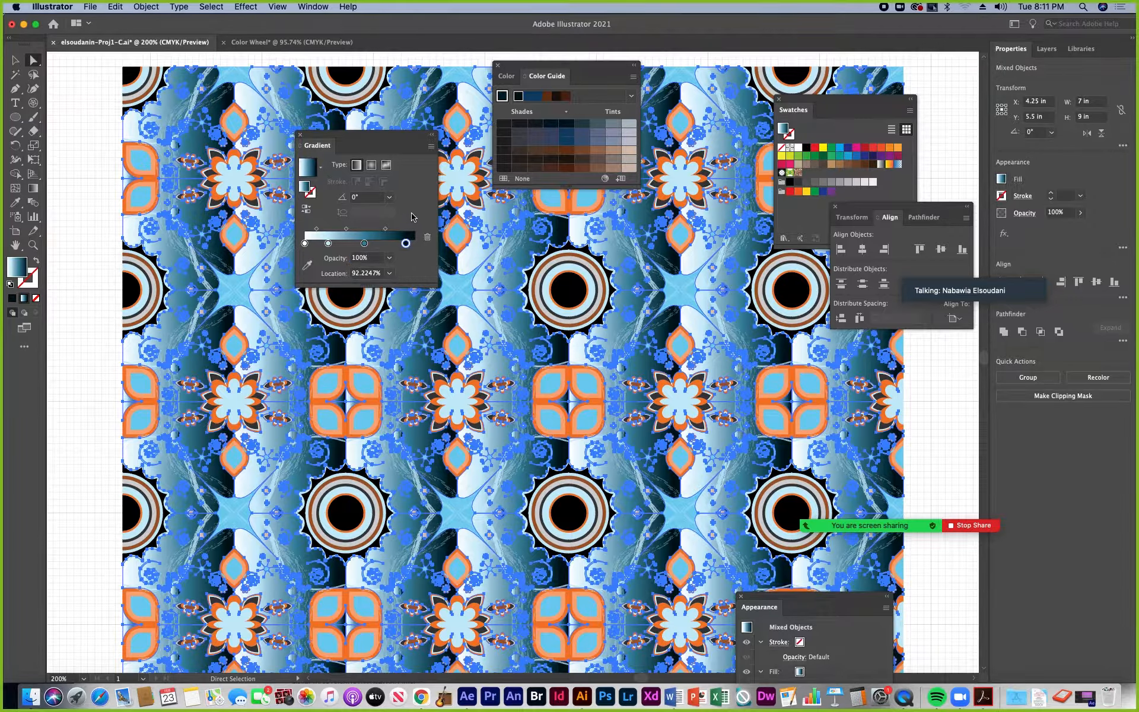
left_click_drag(406, 248, 415, 249)
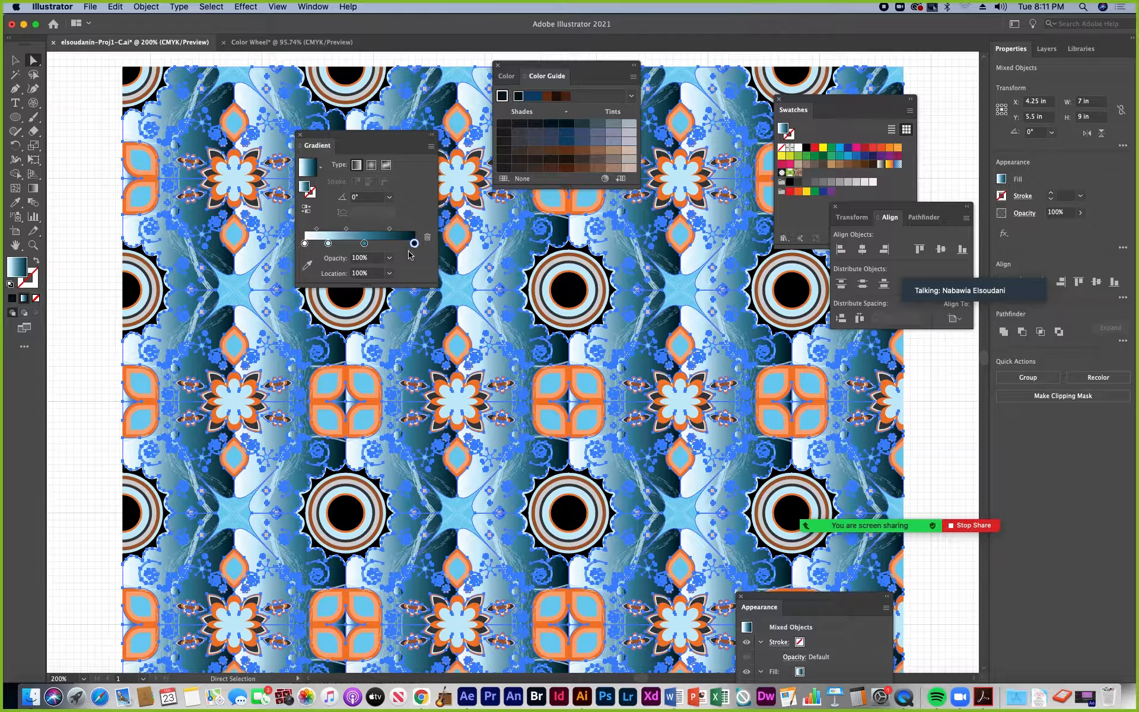
double_click(16, 271)
left_click(387, 331)
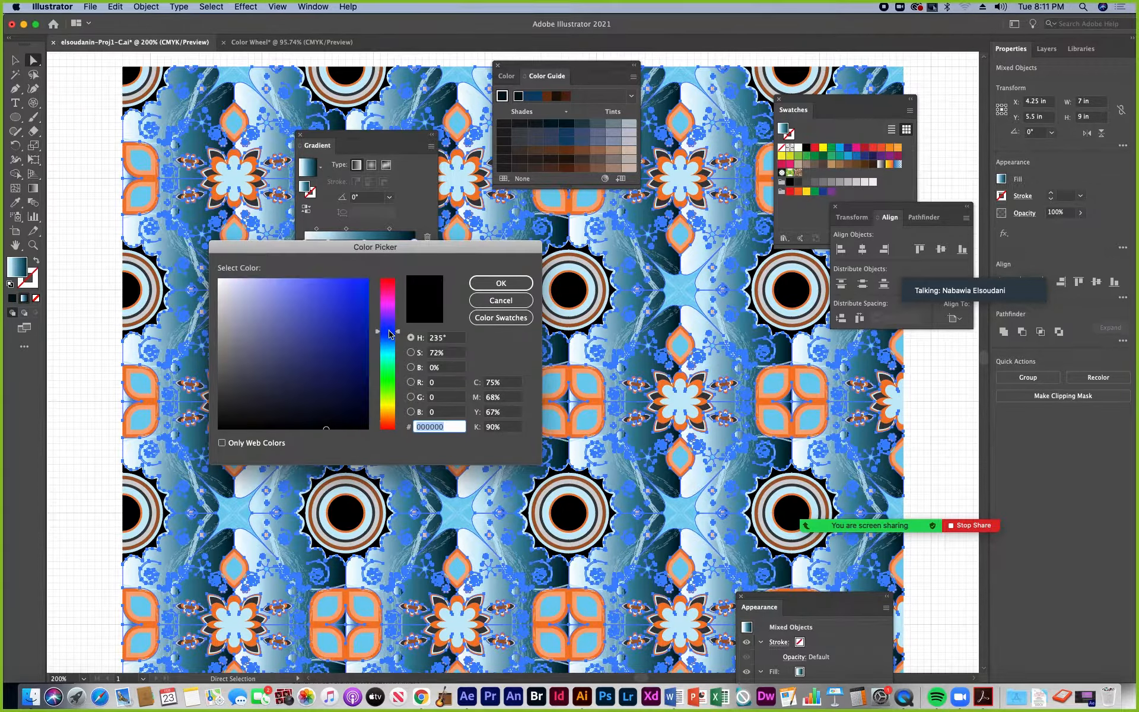
left_click(328, 337)
mouse_move(328, 333)
left_mouse_down()
mouse_move(325, 354)
mouse_move(347, 337)
mouse_move(378, 336)
left_mouse_up()
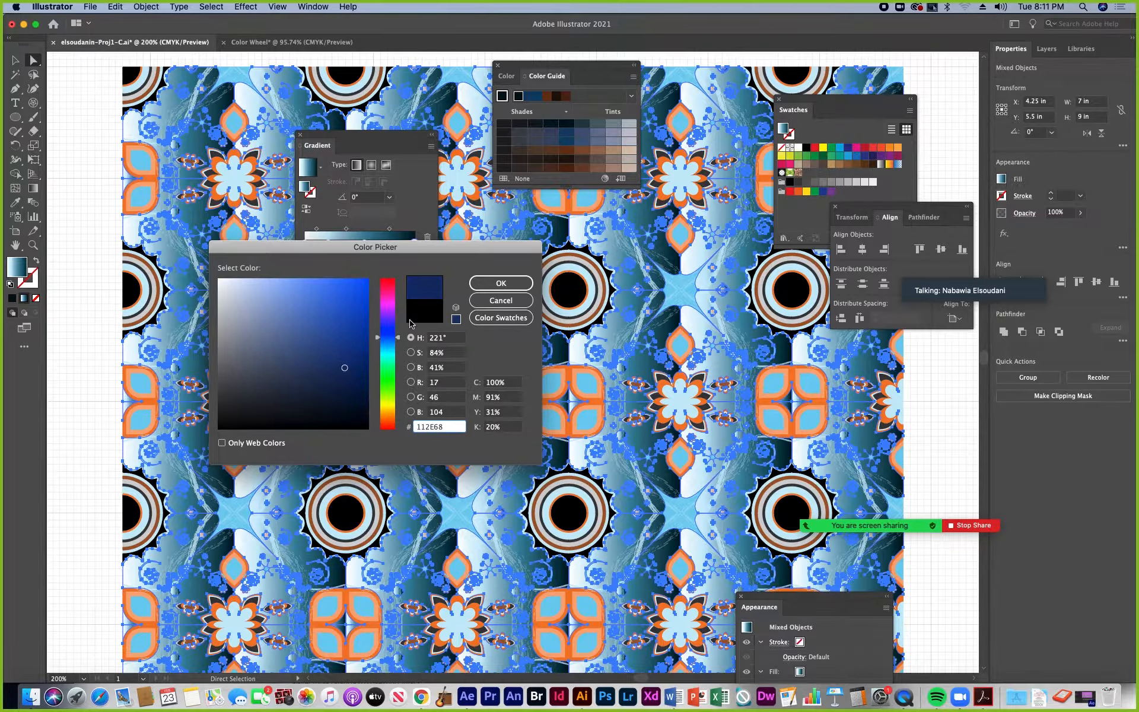
left_click(505, 283)
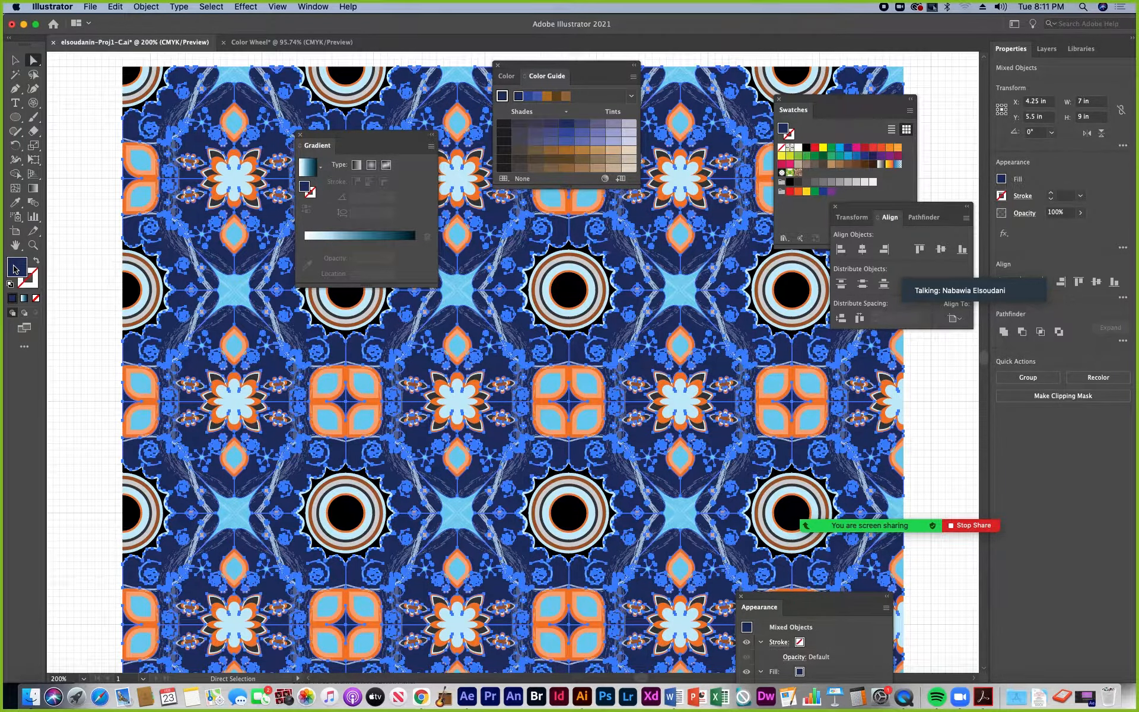
- Reapply the gradient with a dark-blue stop replacing the near-black end stop, and move the pale-blue stop to about 16%
left_click(398, 241)
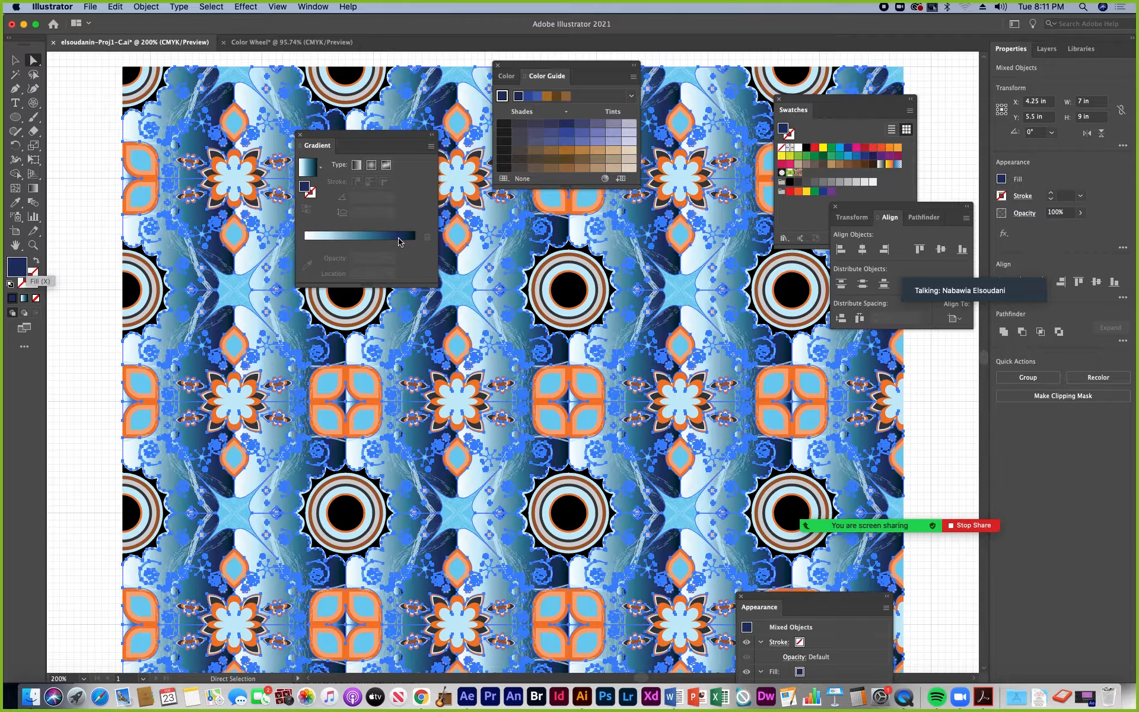
left_click(398, 242)
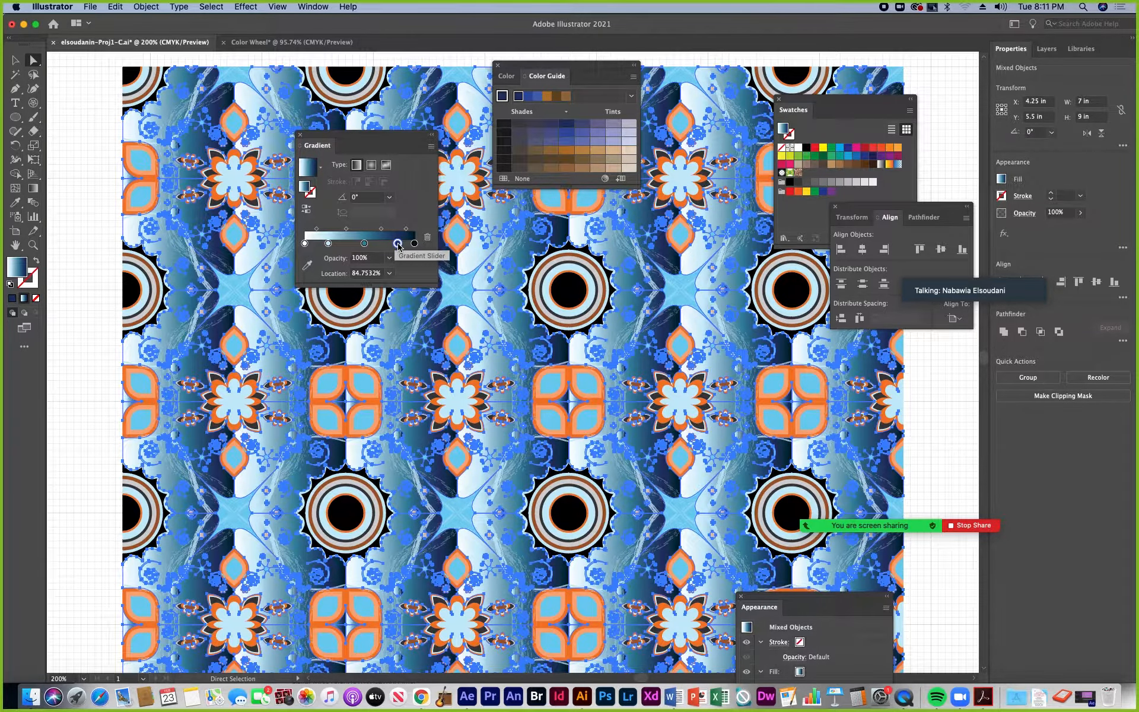
left_click_drag(398, 243, 402, 245)
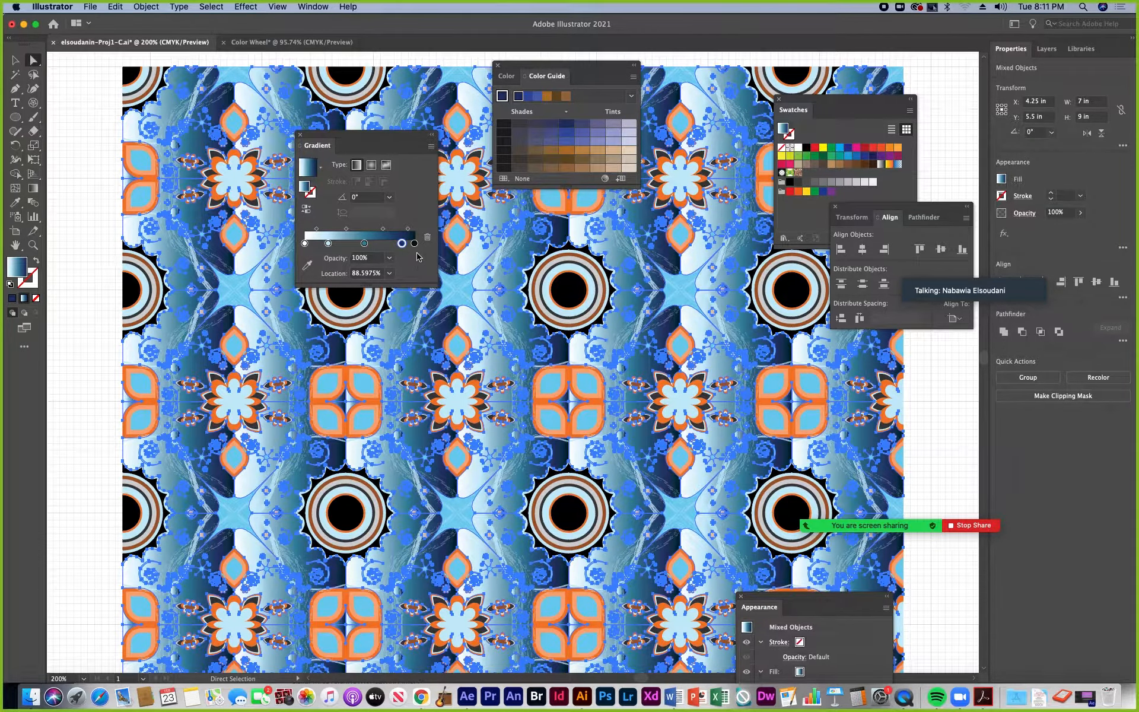
mouse_move(414, 243)
left_mouse_down()
mouse_move(408, 254)
mouse_move(414, 244)
left_mouse_up()
left_click_drag(328, 243, 322, 243)
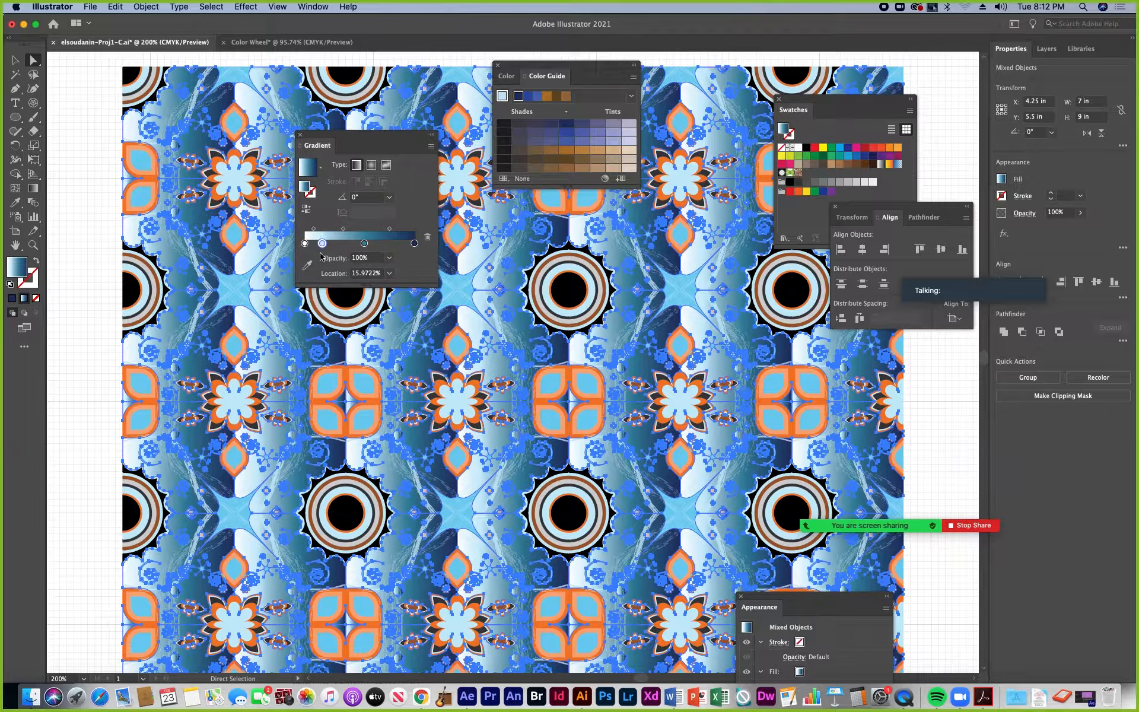
- Change the background gradient to radial, move its settings away from the pattern's upper area, and deselect the artwork
left_click(372, 166)
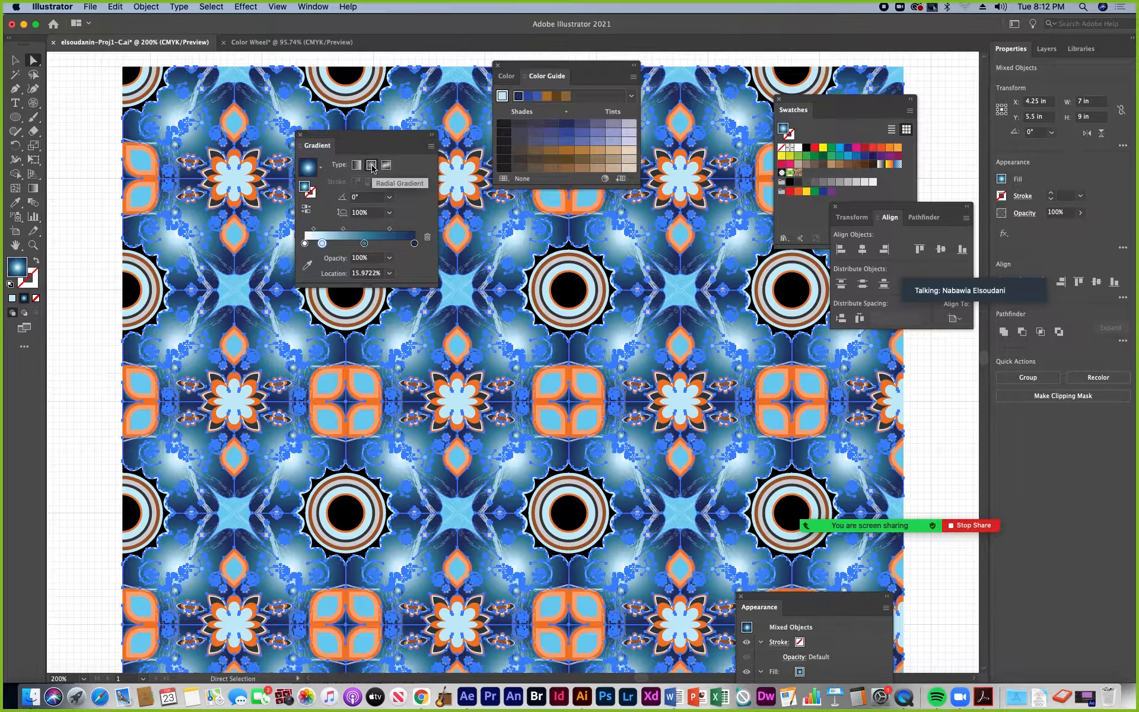
left_click_drag(366, 136, 720, 441)
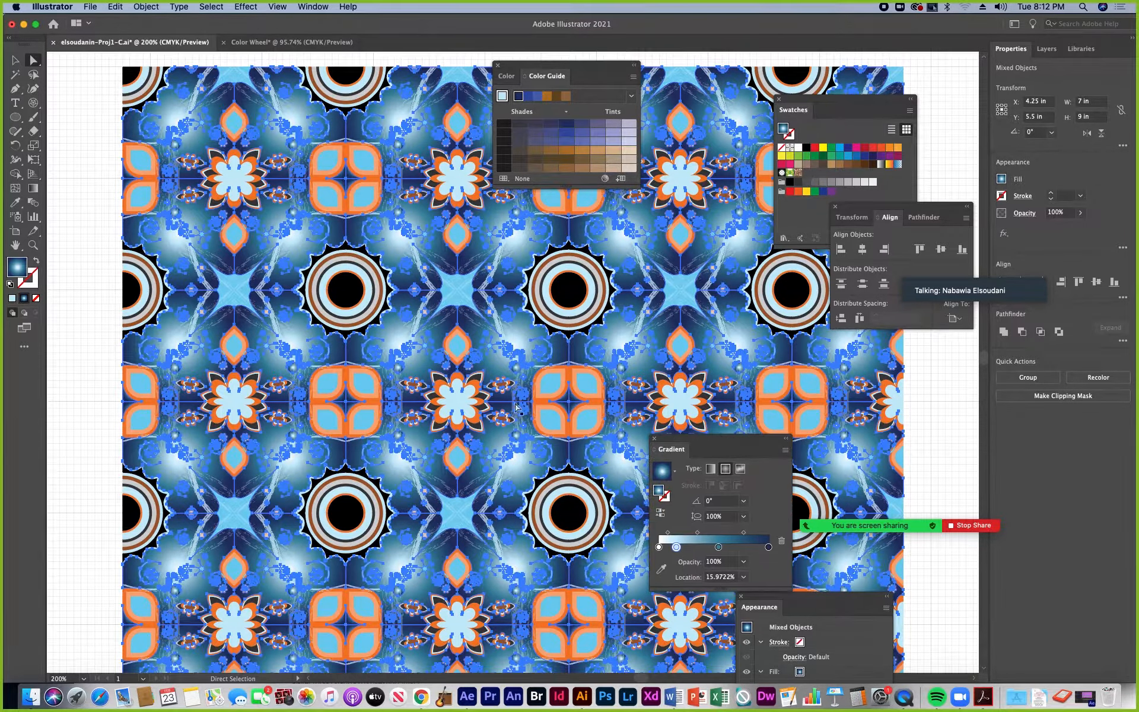
left_click(71, 360)
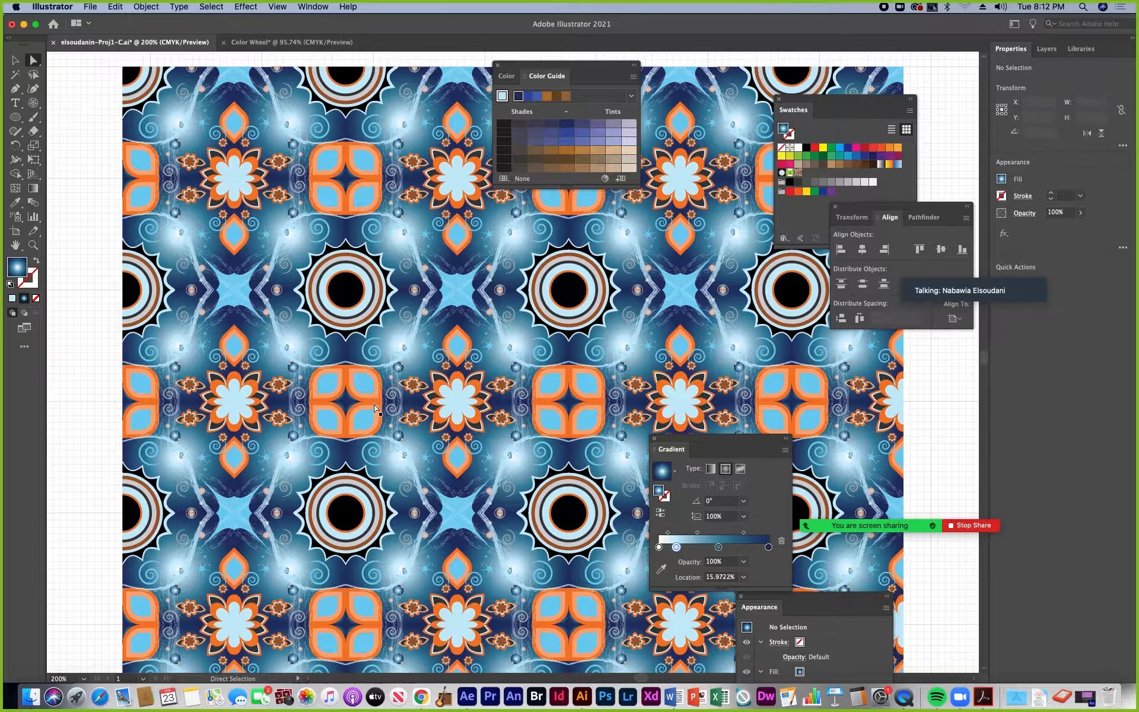
- Examine the recolored pattern at 100% and 200%, keeping the color guide and gradient settings clear of the area being inspected
key("super+minus")
left_click_drag(488, 480, 309, 372)
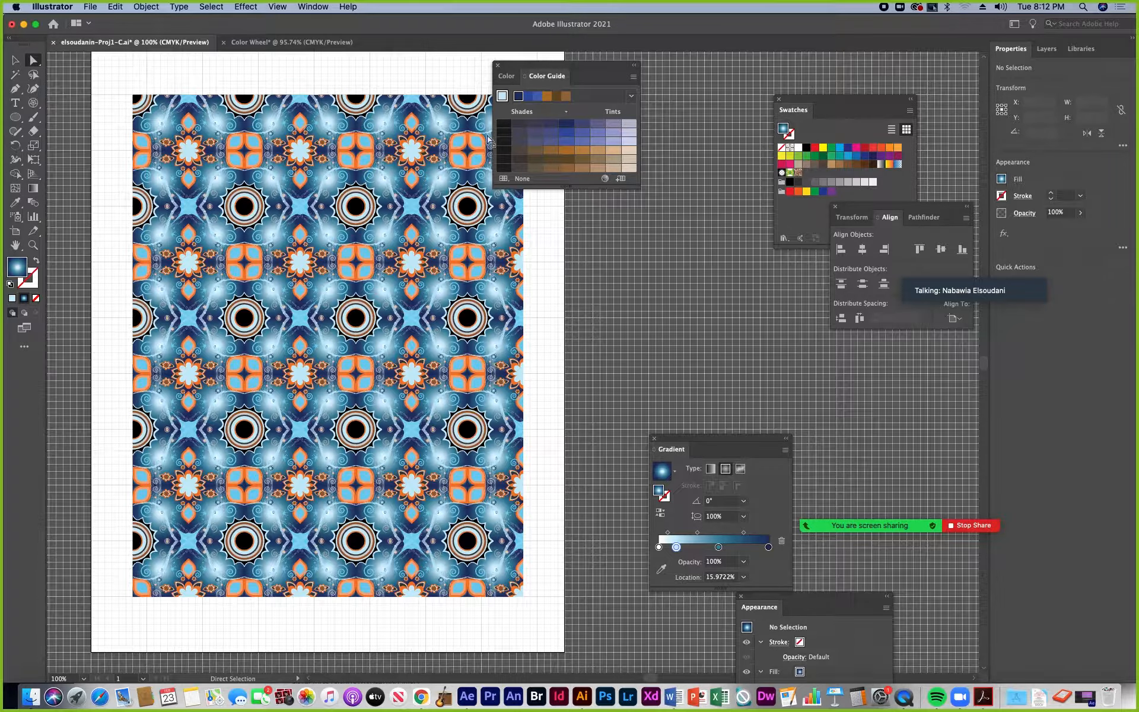
left_click_drag(537, 66, 653, 161)
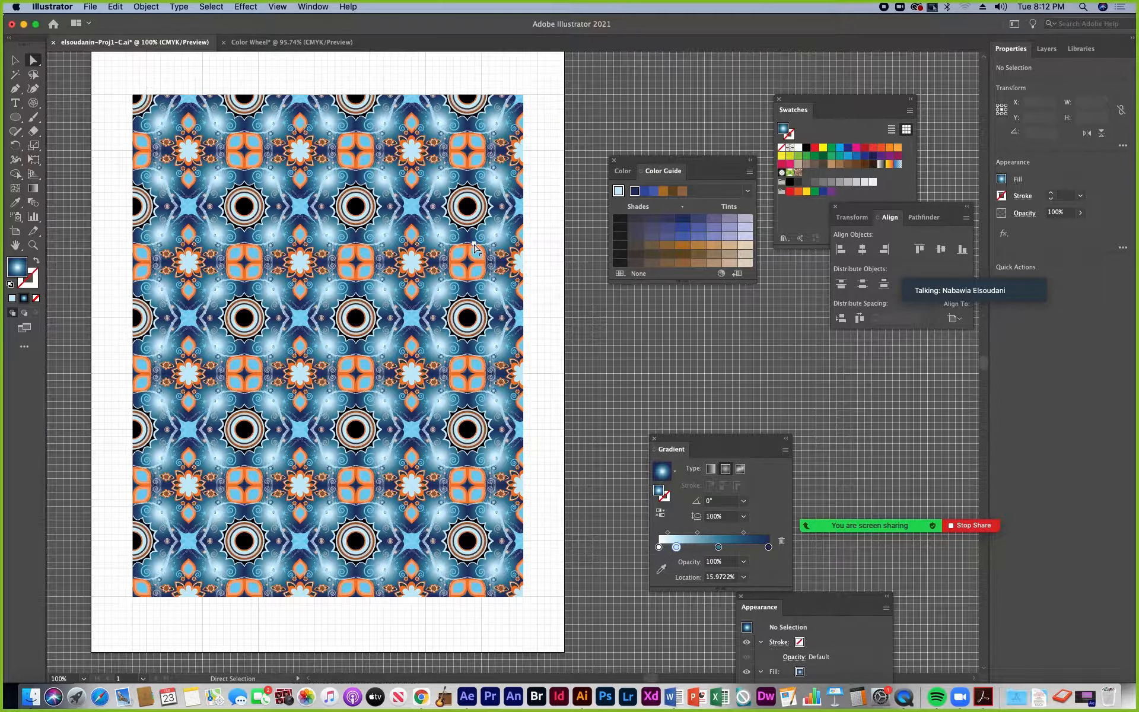
left_click(34, 246)
left_click(346, 329)
left_click(463, 372)
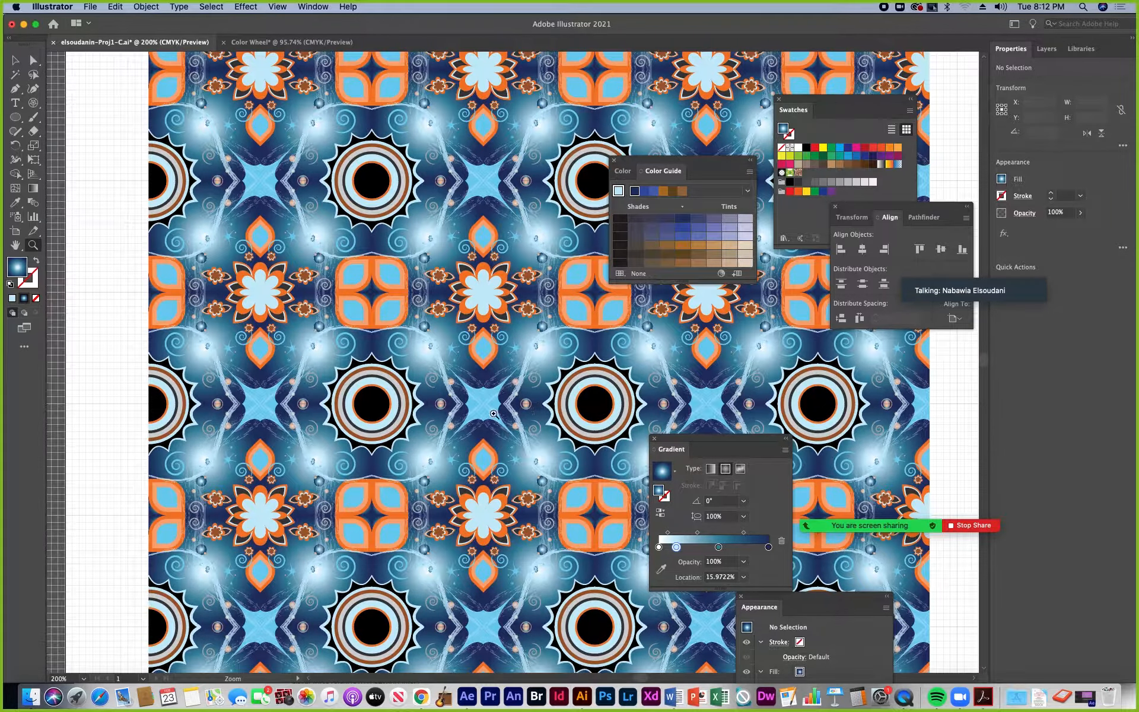
left_click_drag(683, 453, 613, 544)
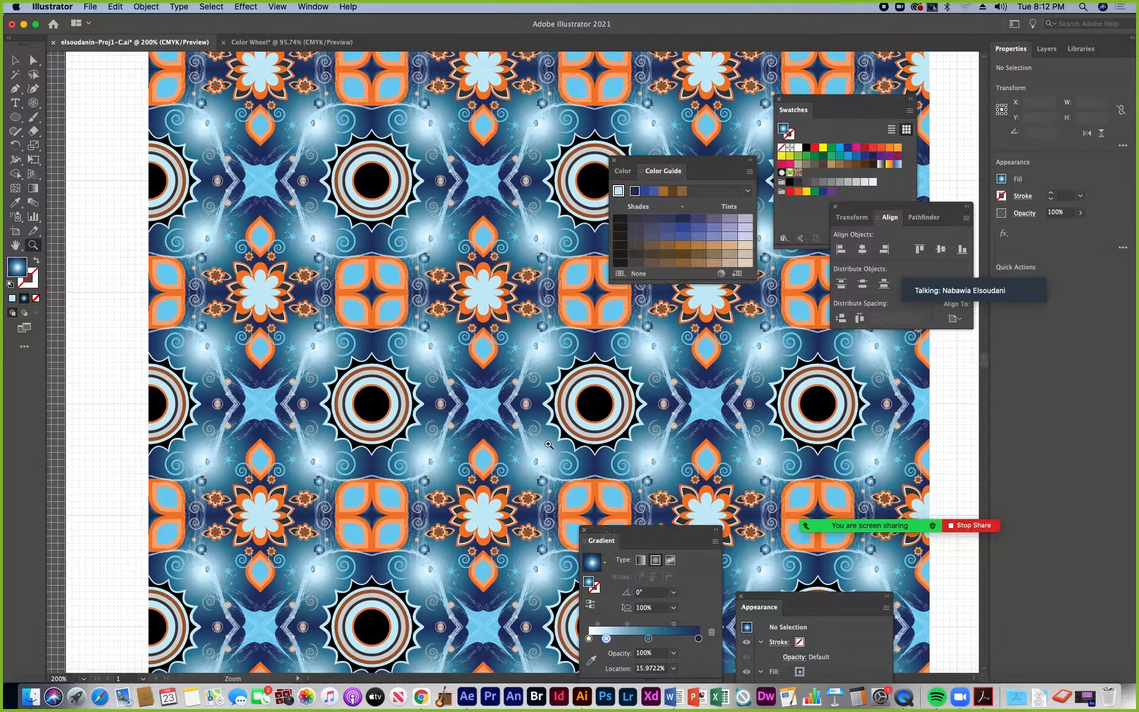
left_click_drag(546, 298, 335, 350)
left_click_drag(258, 286, 448, 387)
left_click_drag(372, 349, 405, 403)
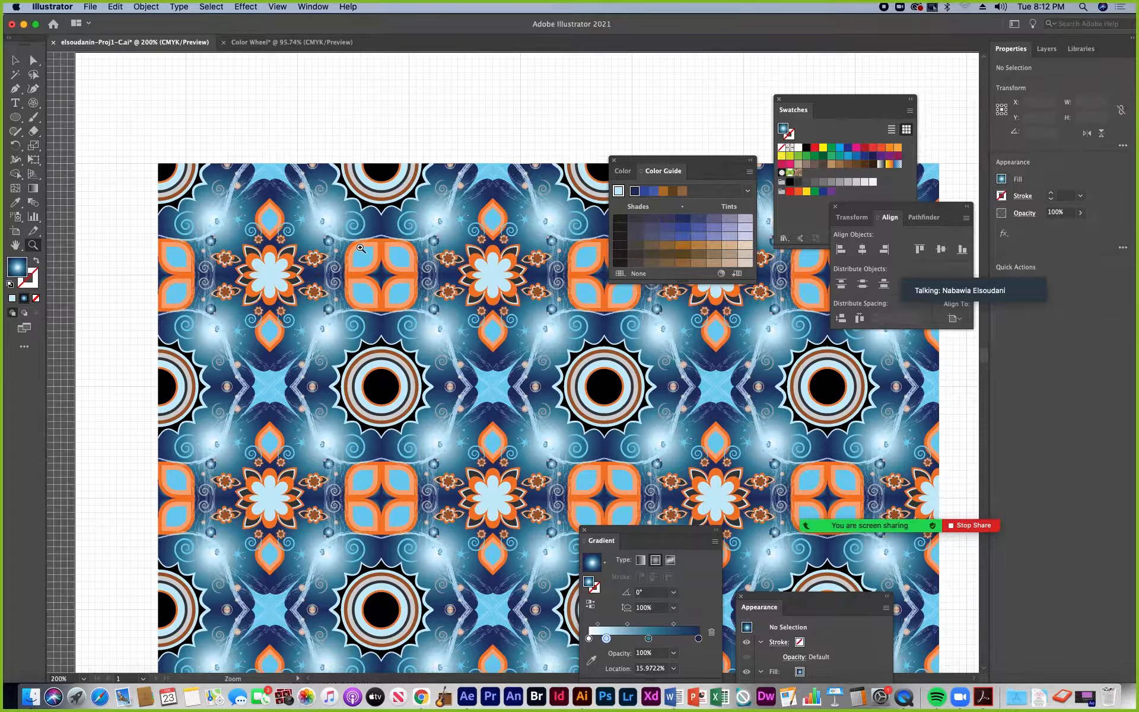
- Rearrange the floating Color Guide and Align panels around the upper part of the pattern
left_click_drag(691, 166, 668, 79)
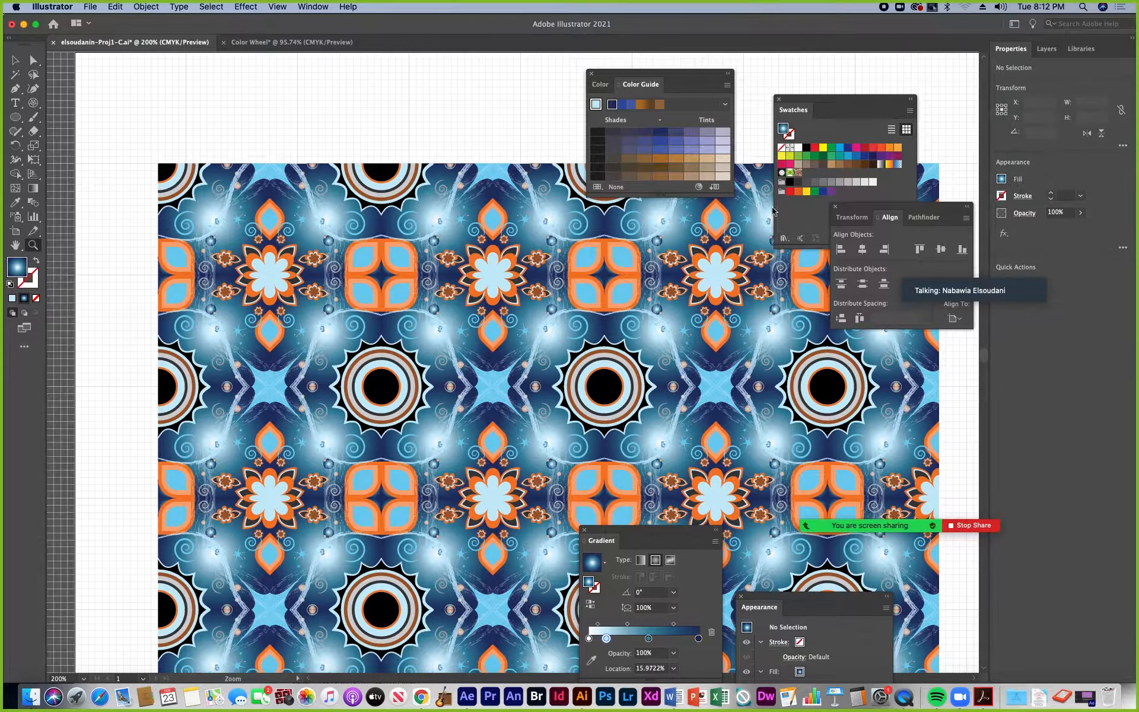
left_click_drag(879, 209, 890, 363)
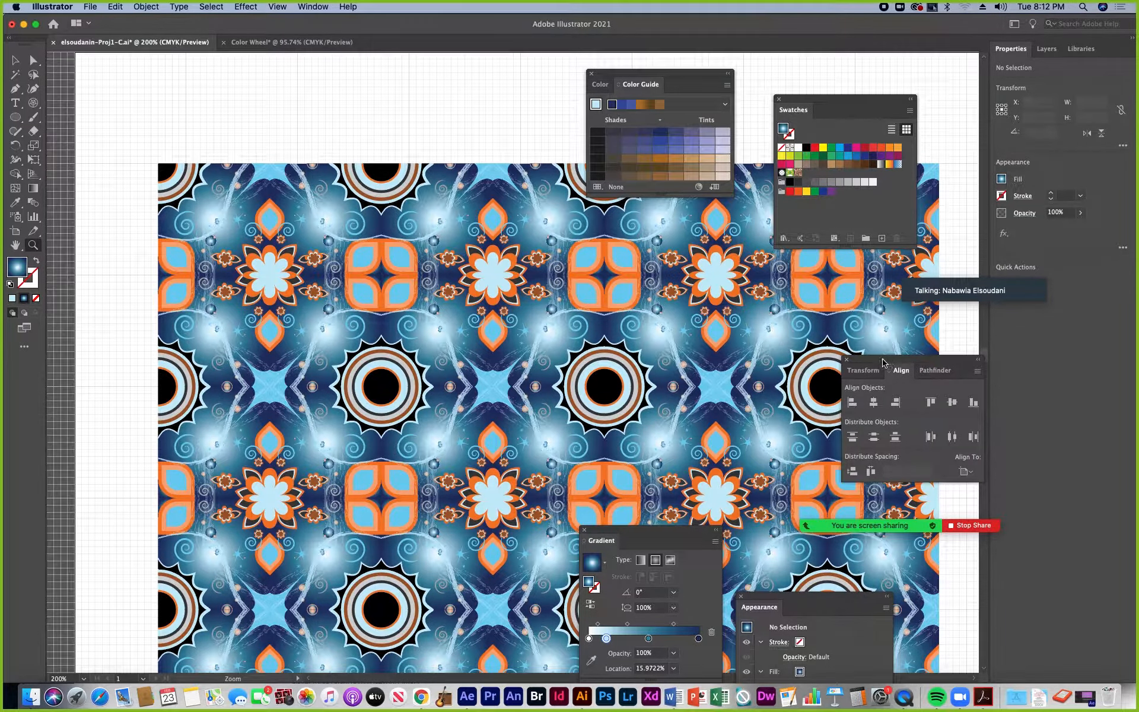
key("space")
left_click_drag(672, 365, 619, 310)
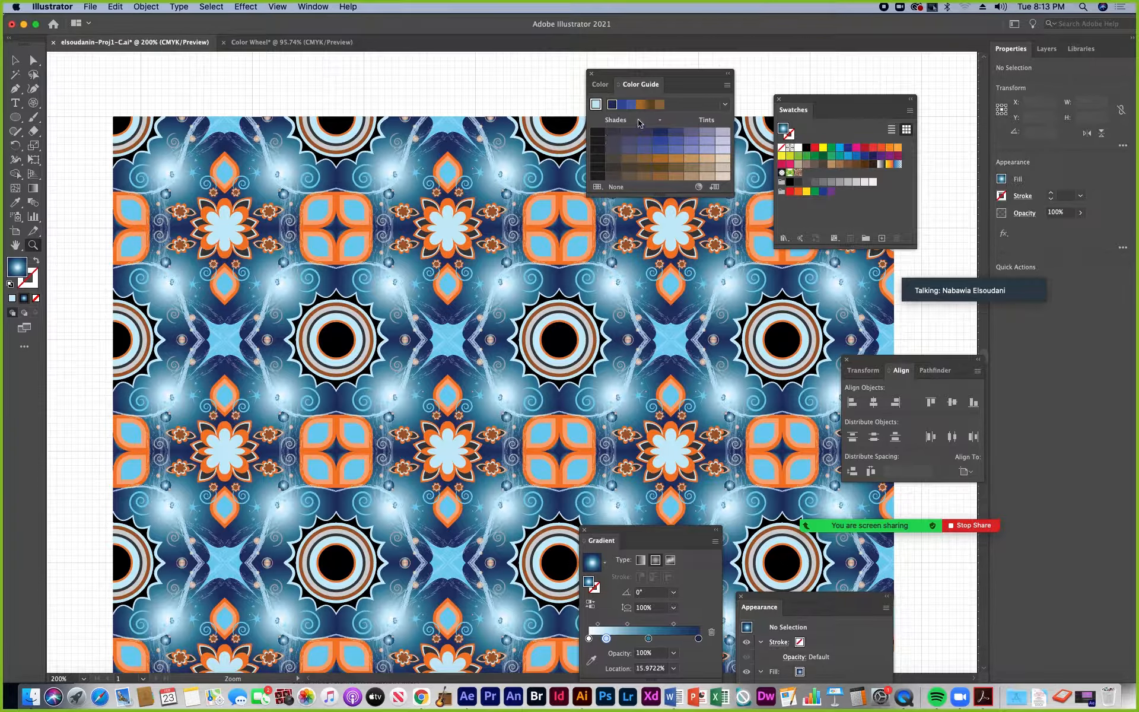
left_click_drag(667, 77, 690, 142)
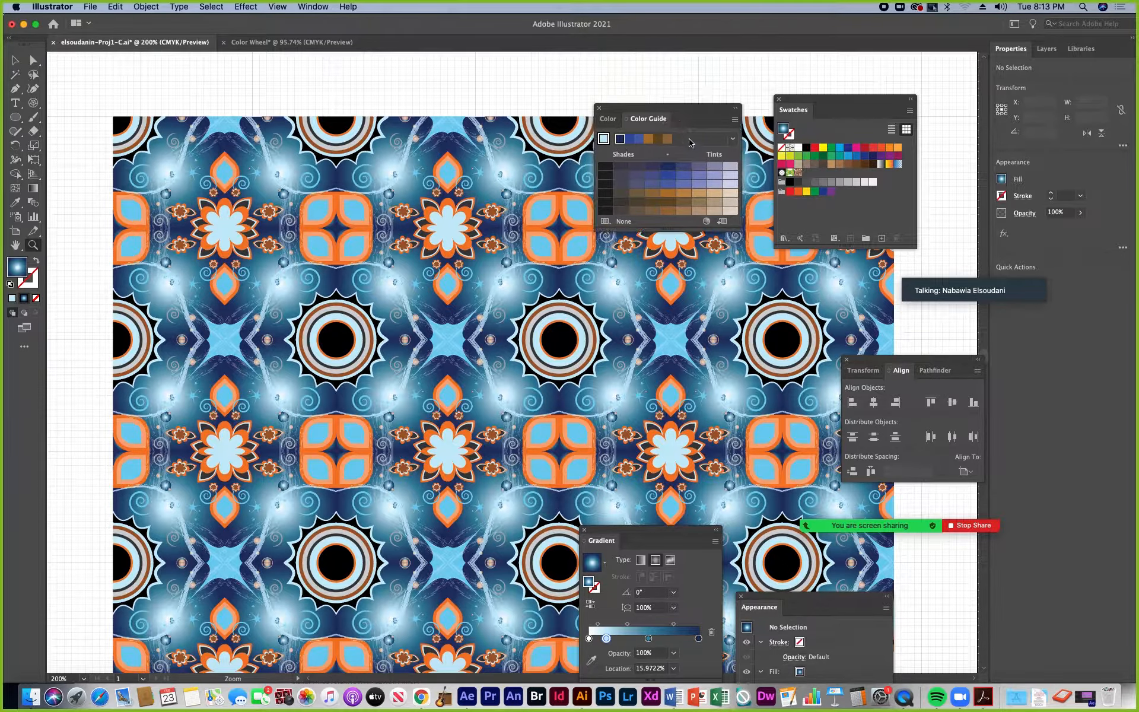
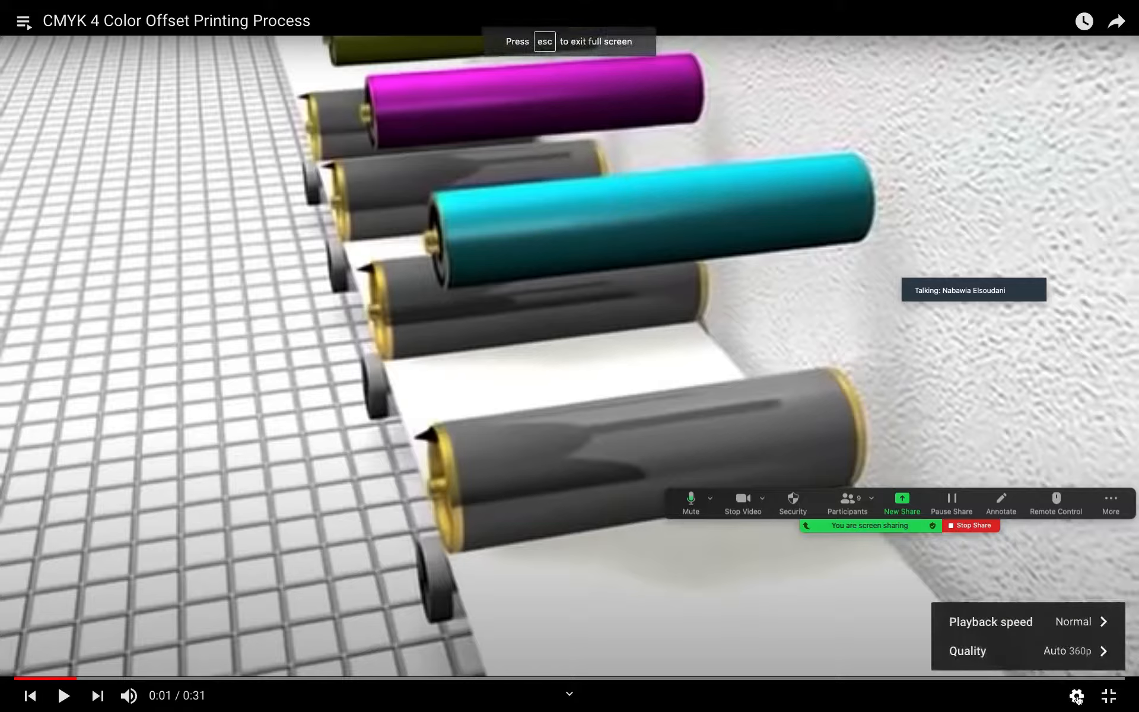
- Set the YouTube video "CMYK 4 Color Offset Printing Process" to 360p quality and play it, pausing briefly at 0:03
left_click(1102, 653)
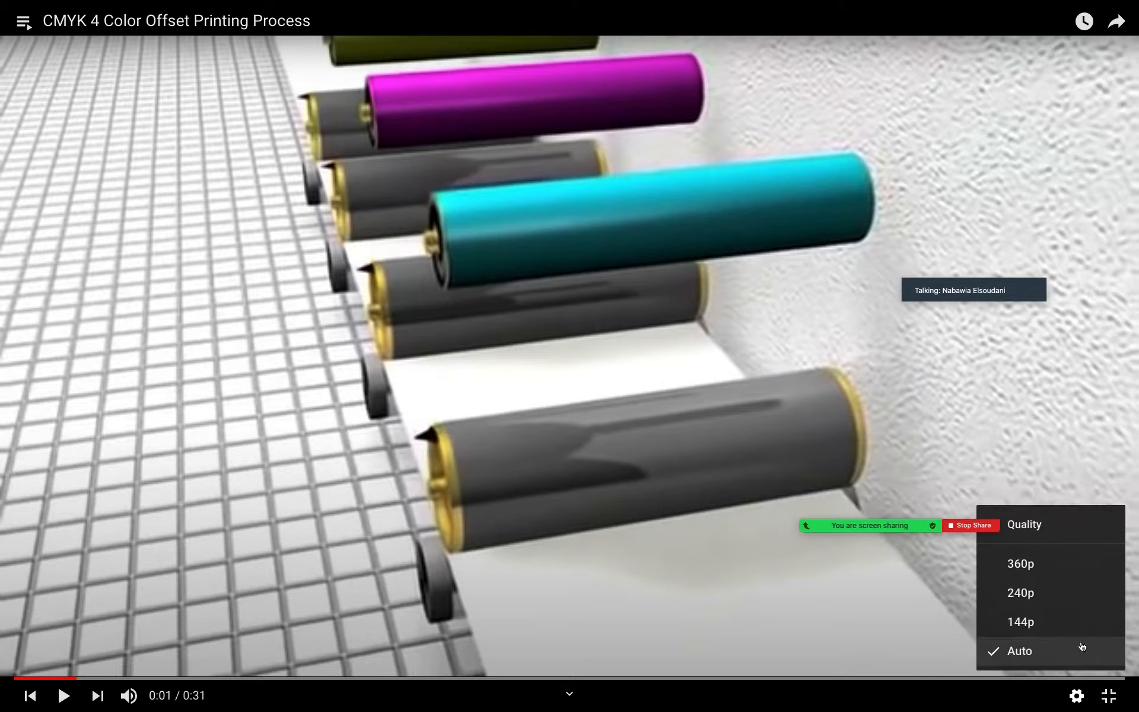
left_click(1028, 567)
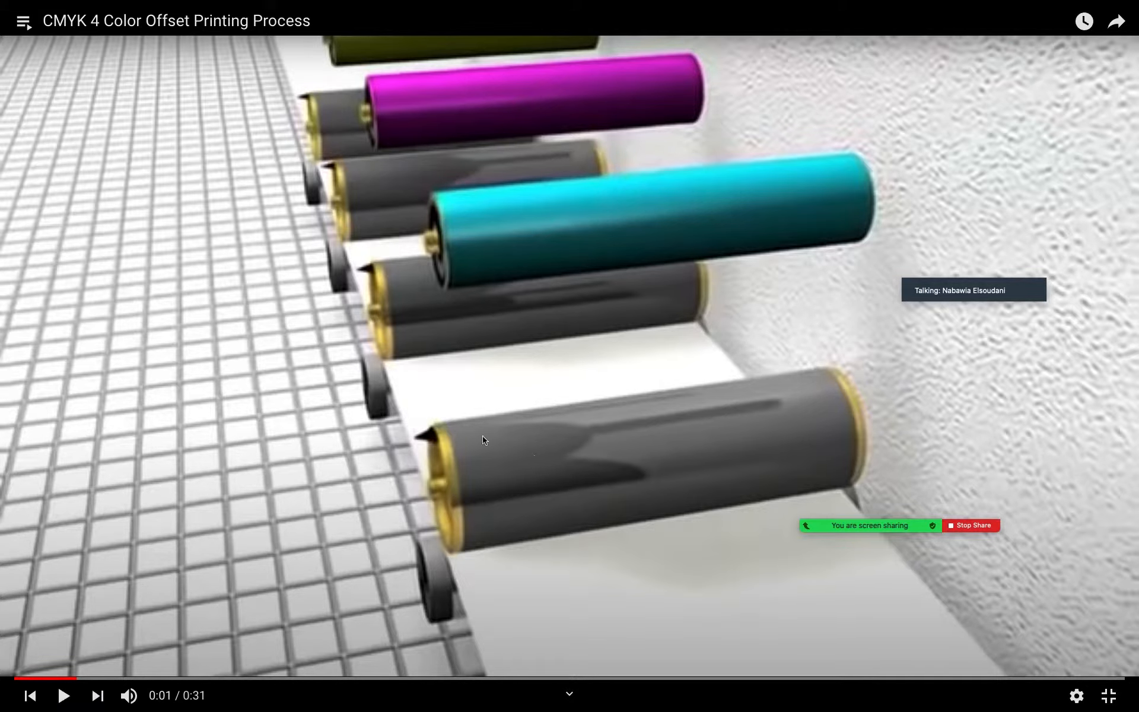
left_click(65, 697)
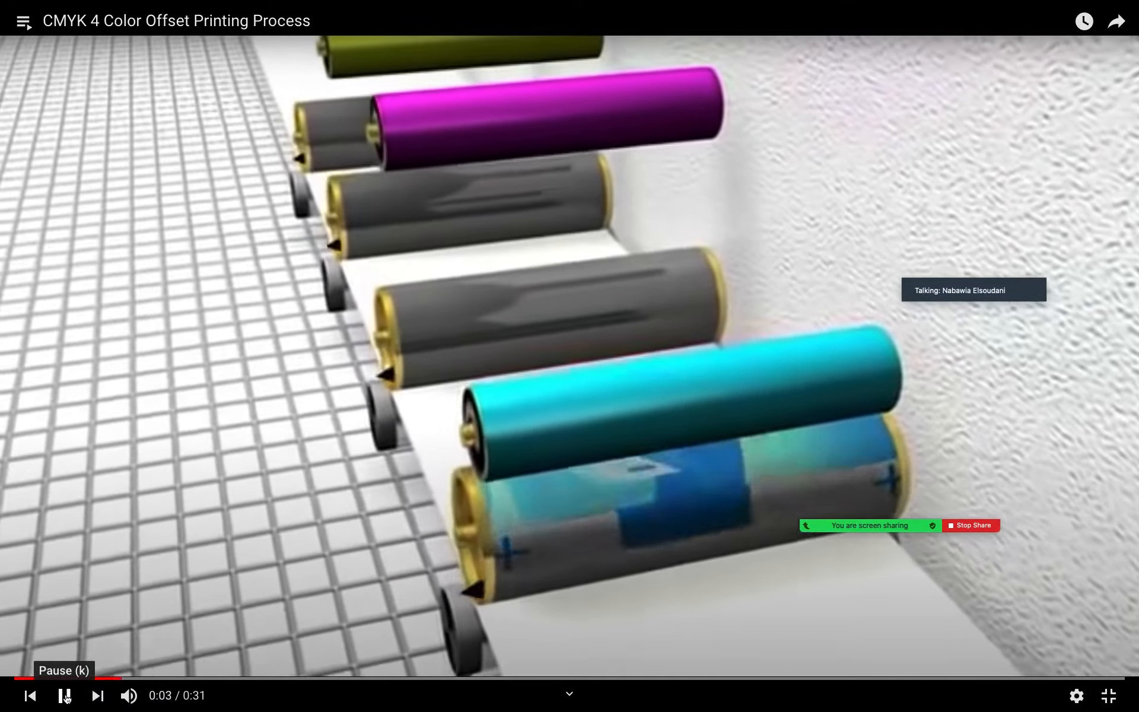
left_click(66, 698)
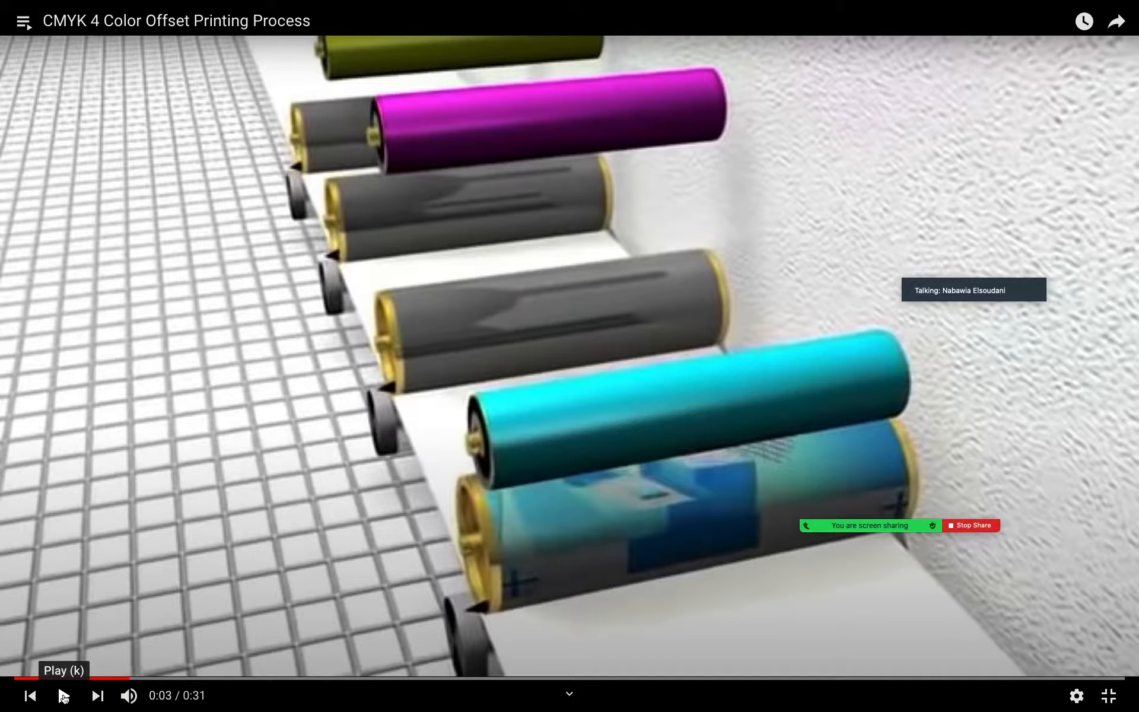
left_click(64, 697)
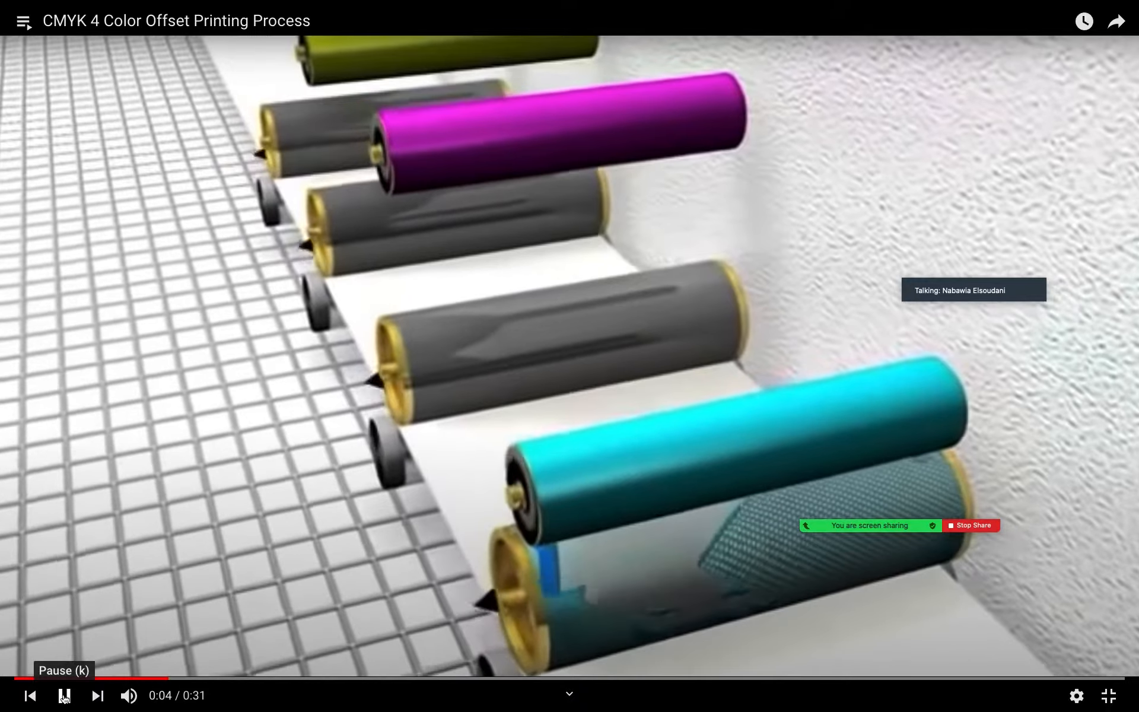
- Adjust the sound volume while the printing video plays and pause it at 0:21
key("XF86AudioRaiseVolume")
key("XF86AudioRaiseVolume")
key("XF86AudioRaiseVolume")
key("XF86AudioRaiseVolume")
key("XF86AudioRaiseVolume")
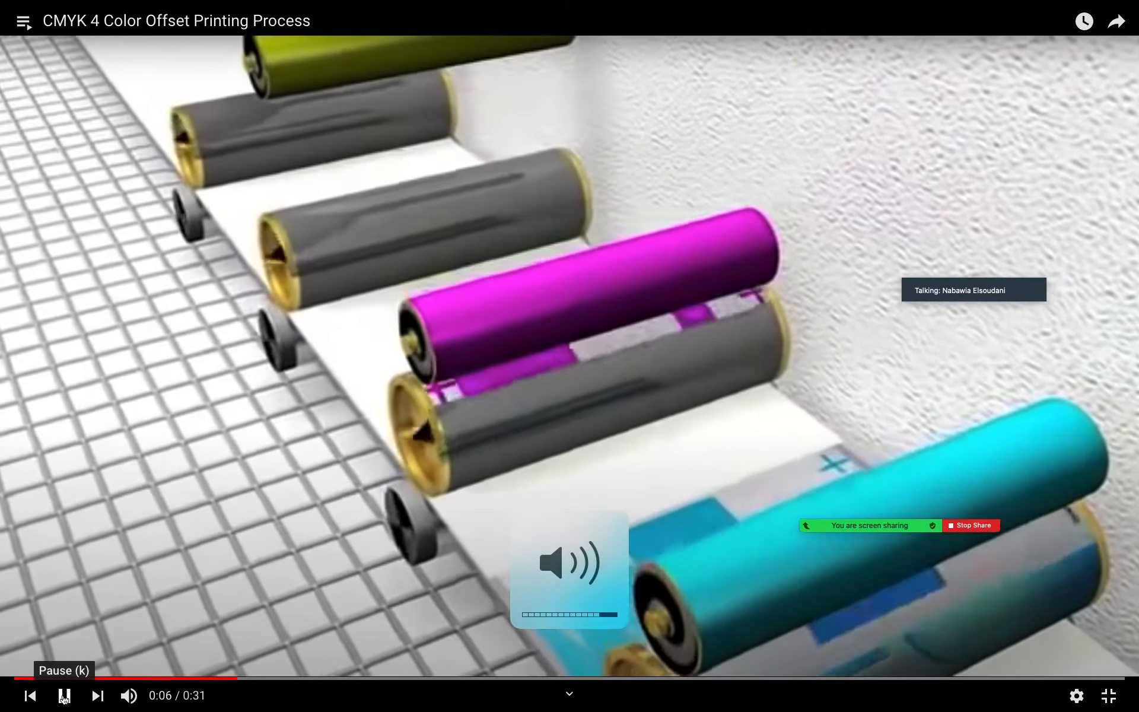
key("XF86AudioLowerVolume")
key("XF86AudioLowerVolume")
key("XF86AudioLowerVolume")
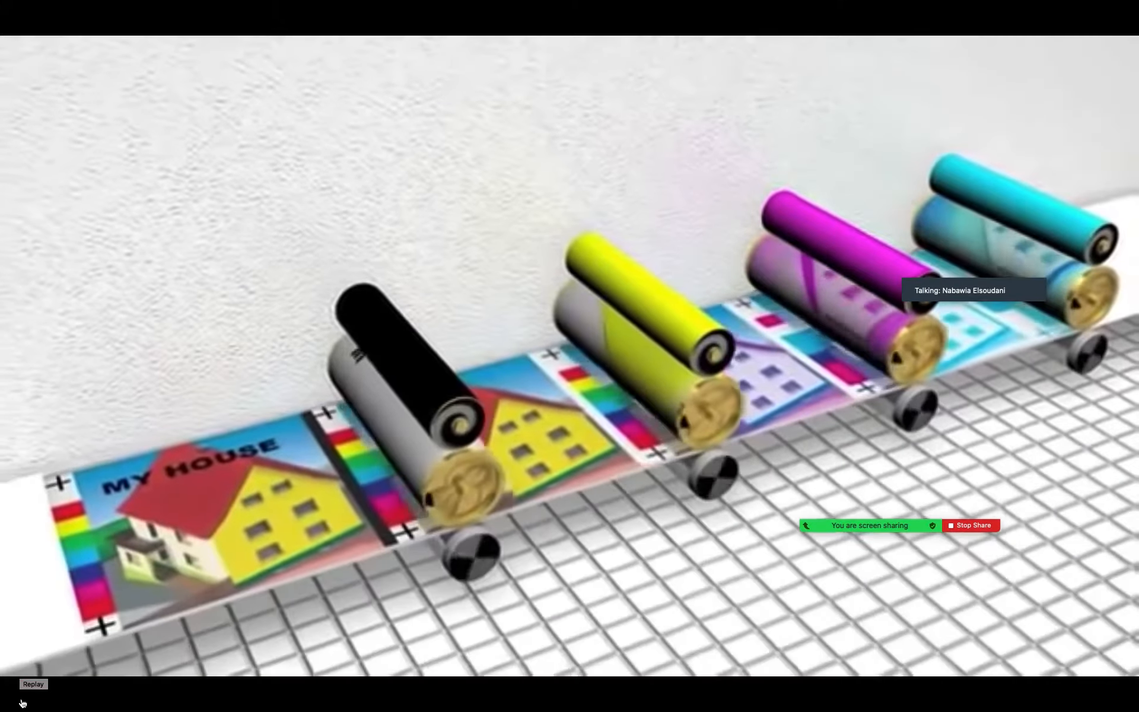
left_click(64, 696)
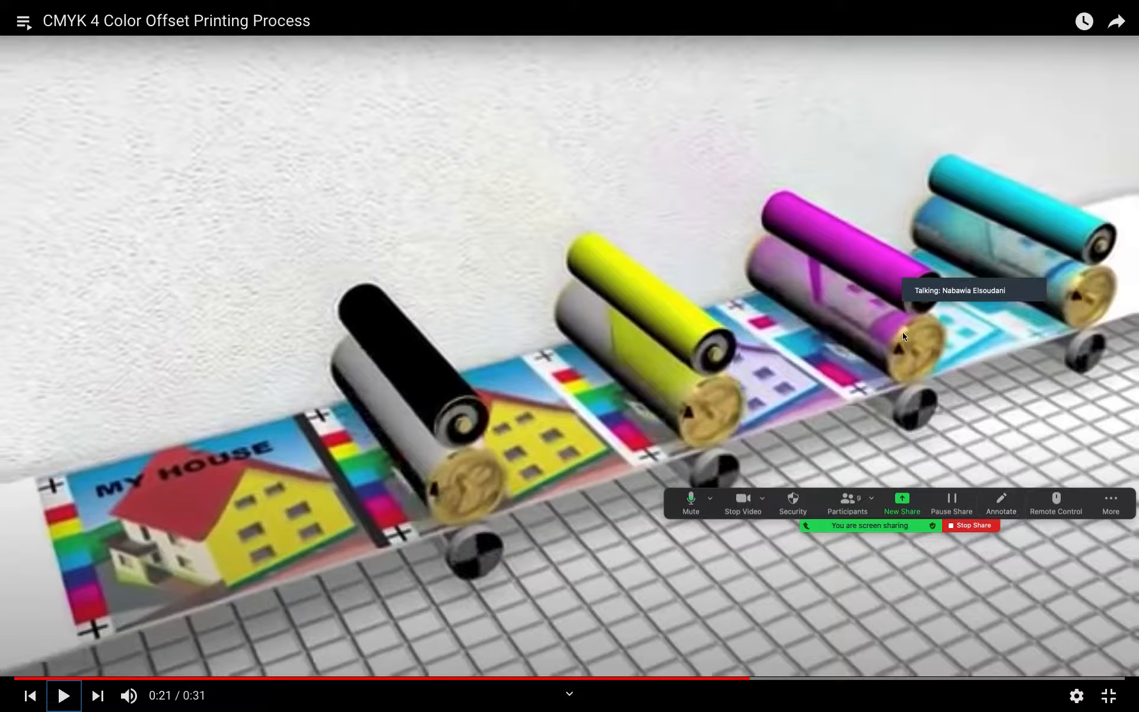
- Move the meeting's speaker label off the magenta roller, resume the printing video and pause it at 0:29
left_click_drag(972, 276, 1052, 433)
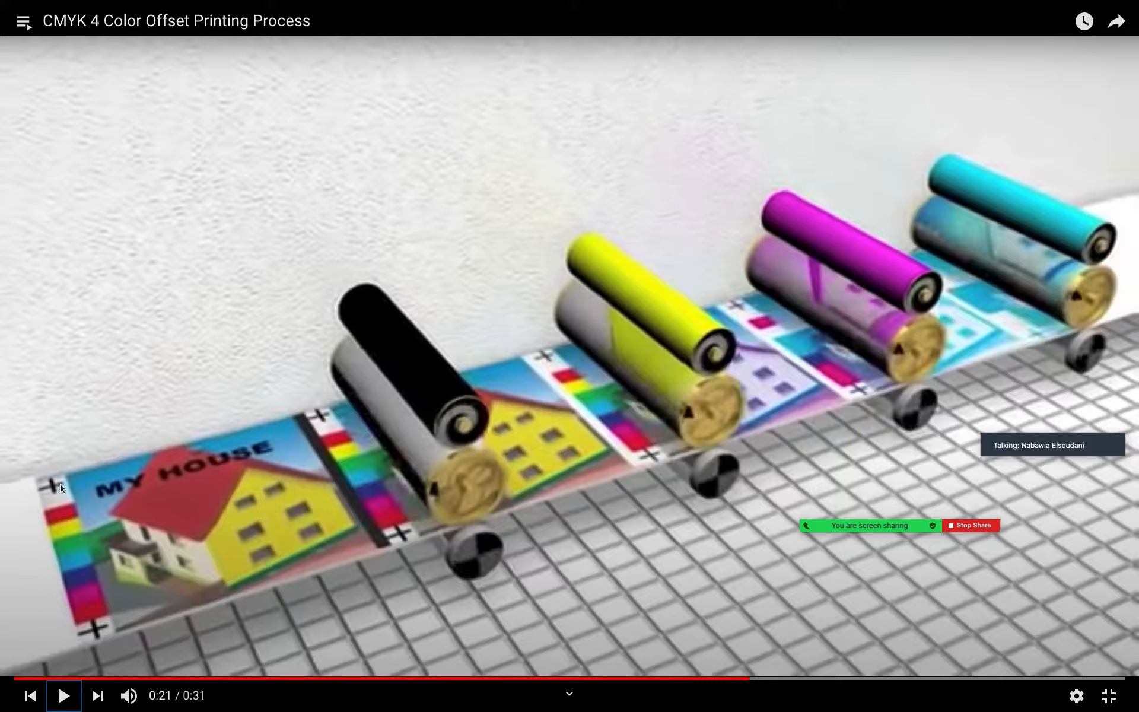
left_click(64, 696)
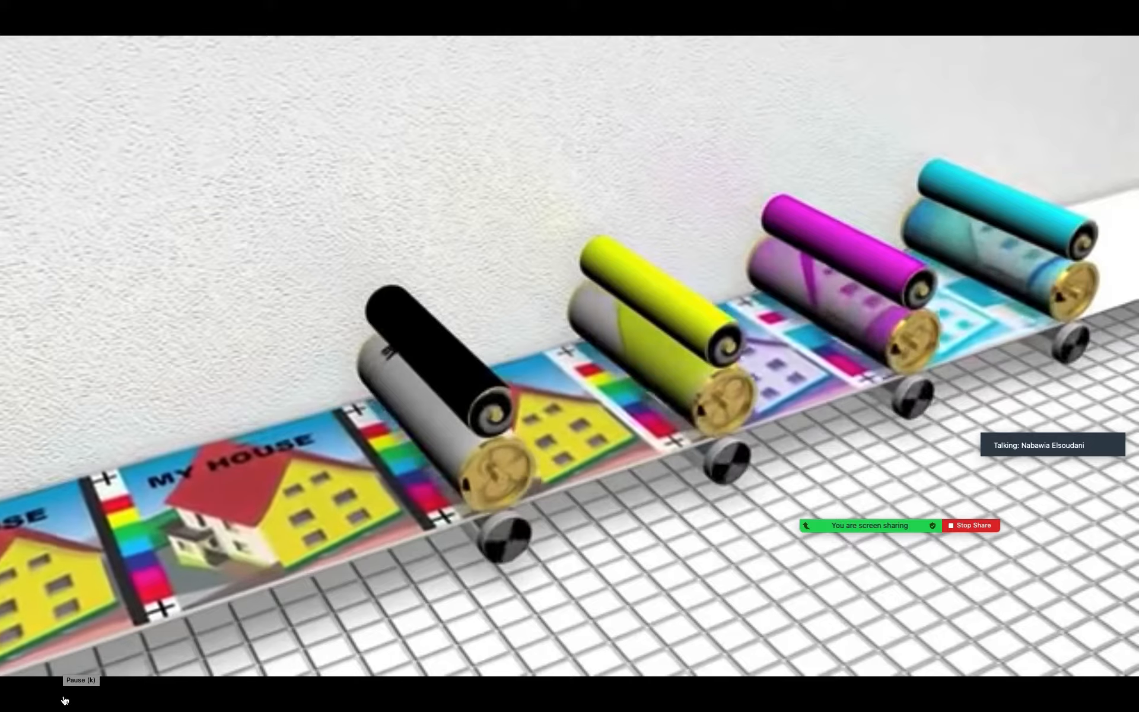
key("space")
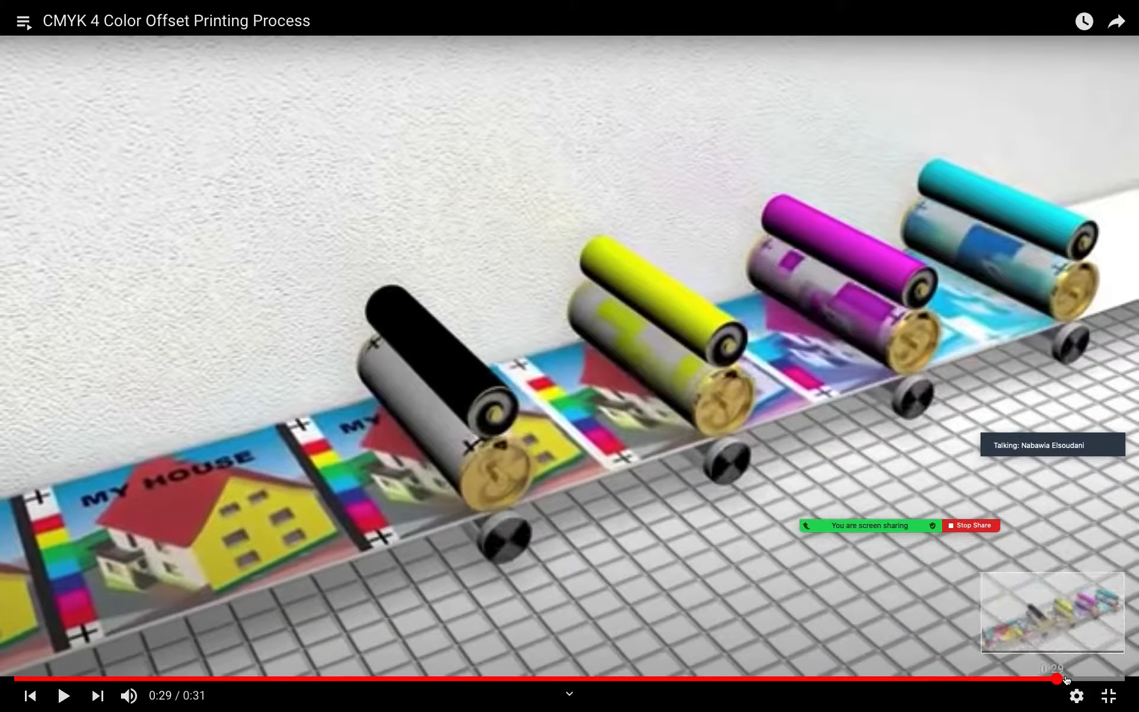
- Leave full-screen playback and switch to the Project 1 assignment page in the online course
left_click(1108, 695)
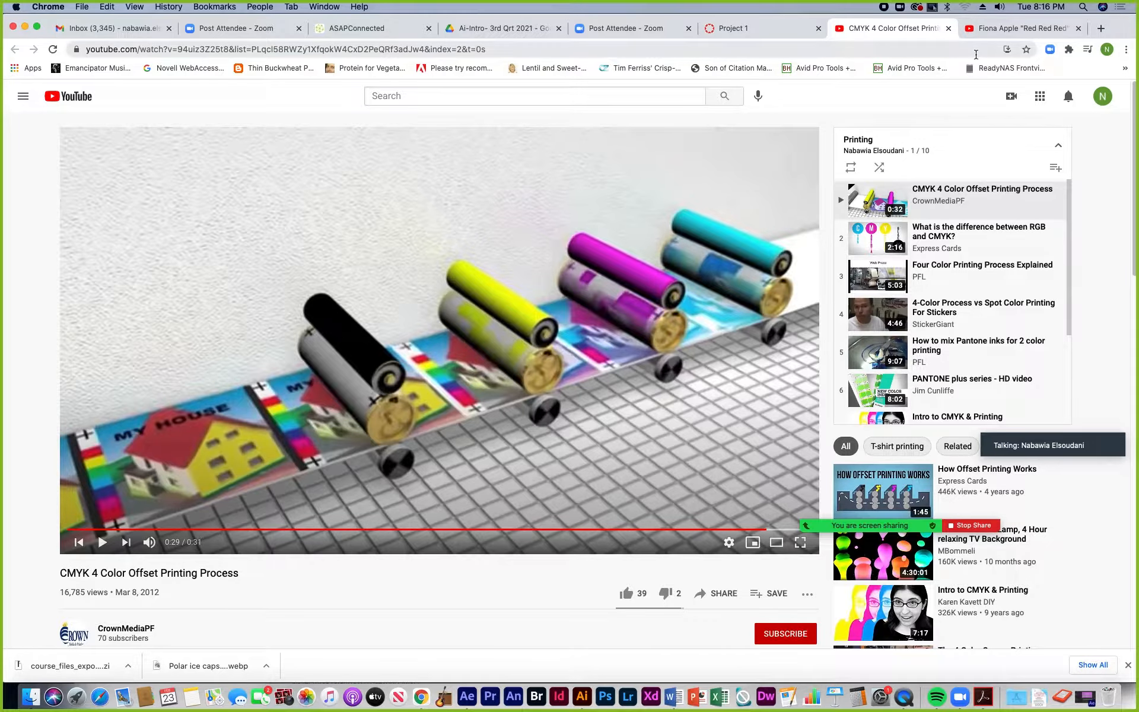
left_click(758, 30)
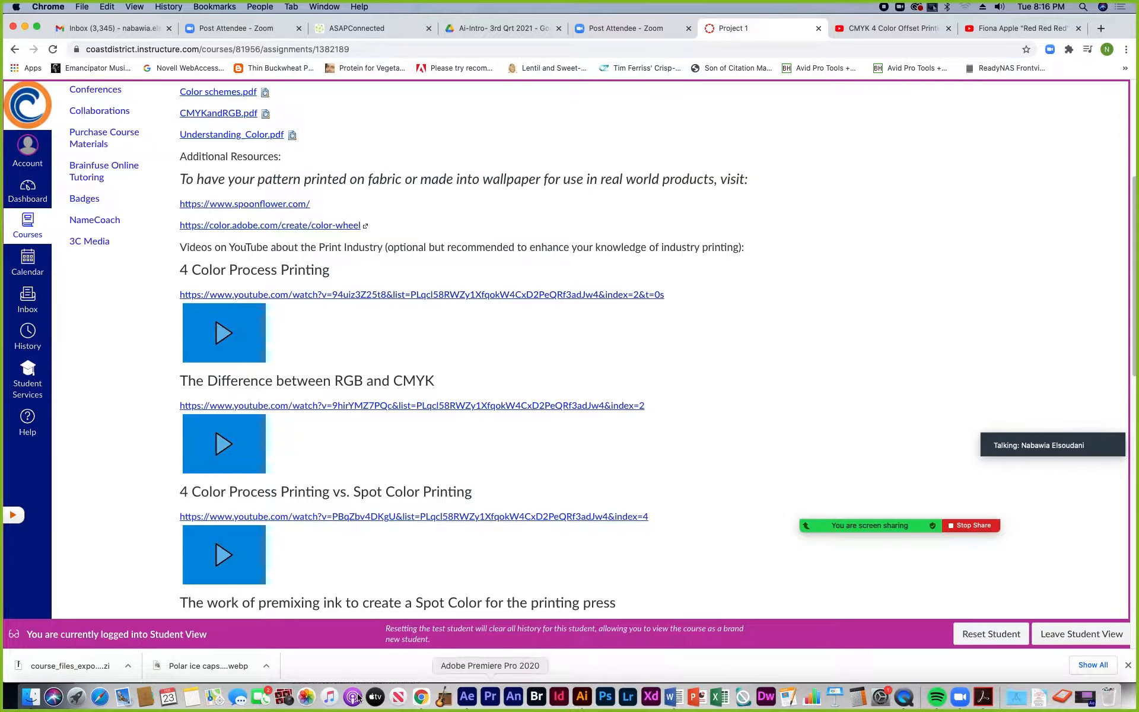
- Open CMYKandRGB.pdf from the Proj 1 Pattern Color folder and dismiss the assistive reading setup
left_click(31, 696)
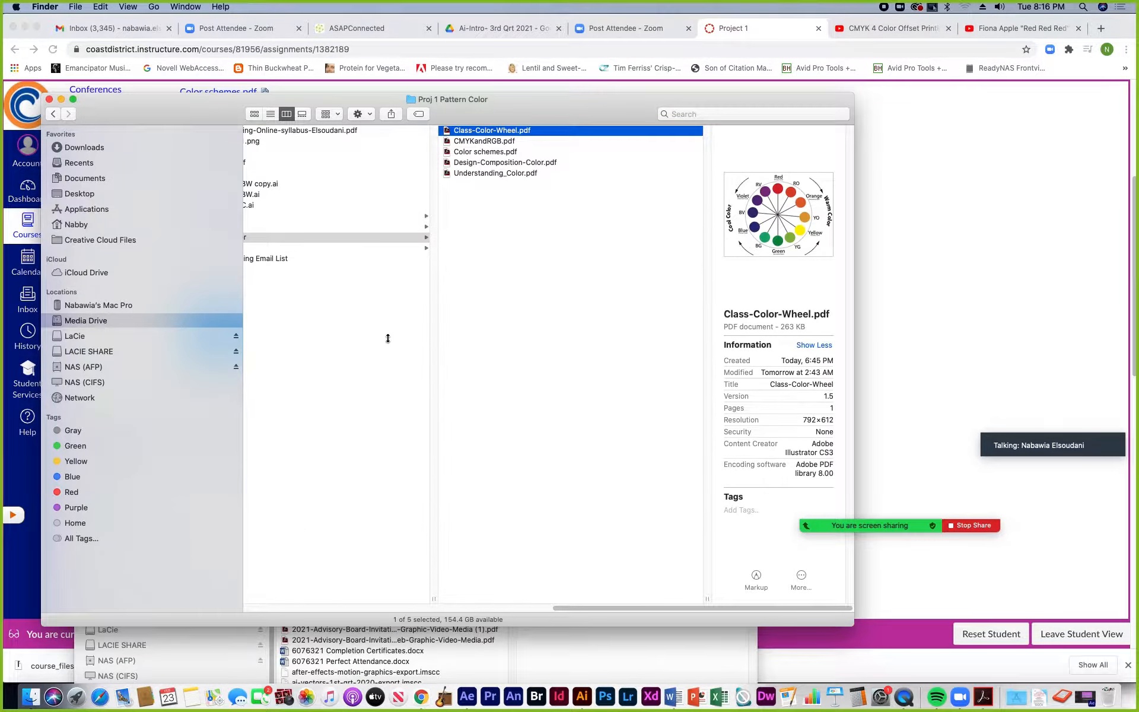
left_click(472, 142)
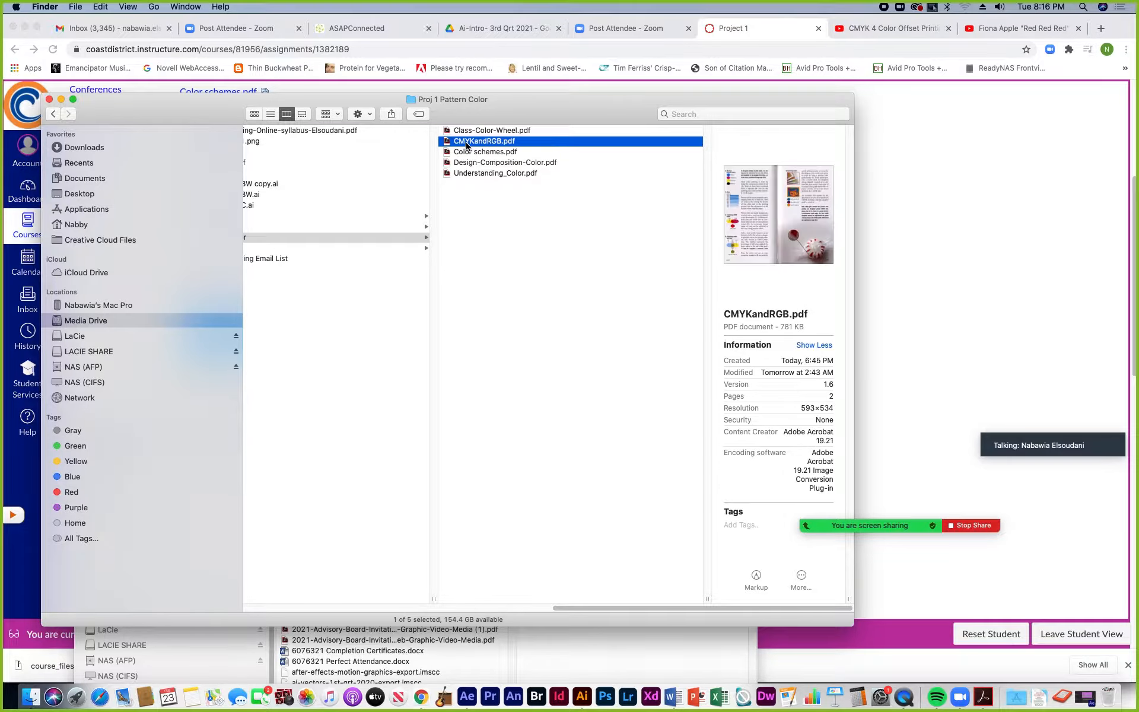
double_click(448, 143)
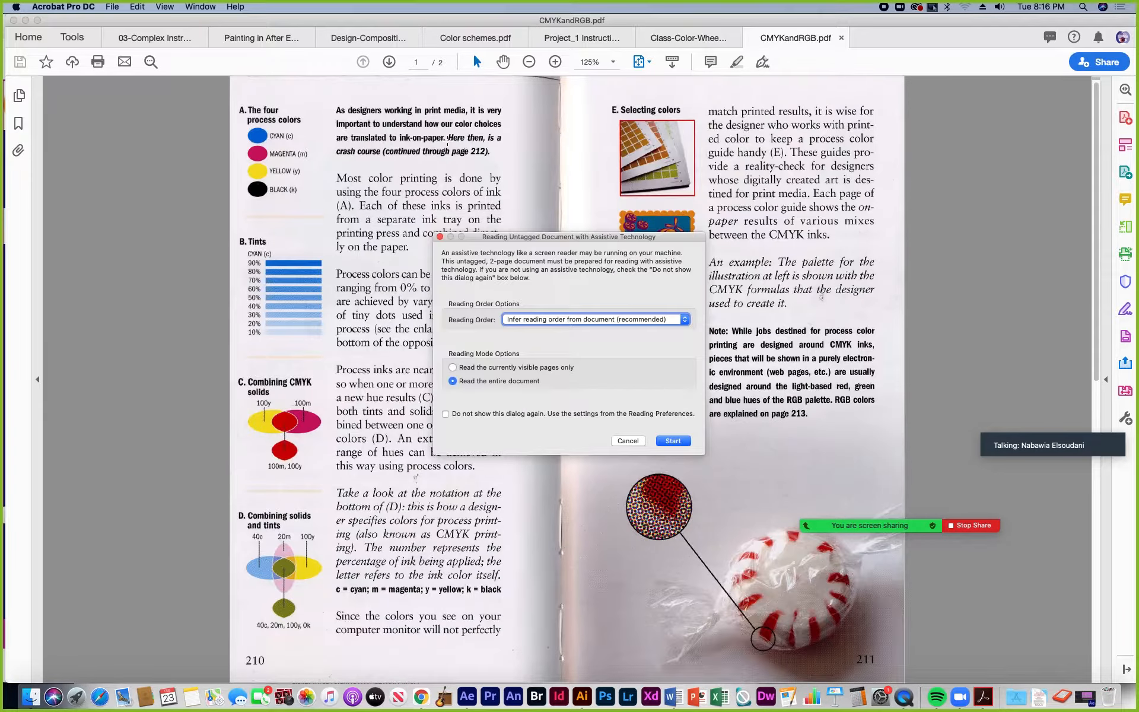
left_click(440, 236)
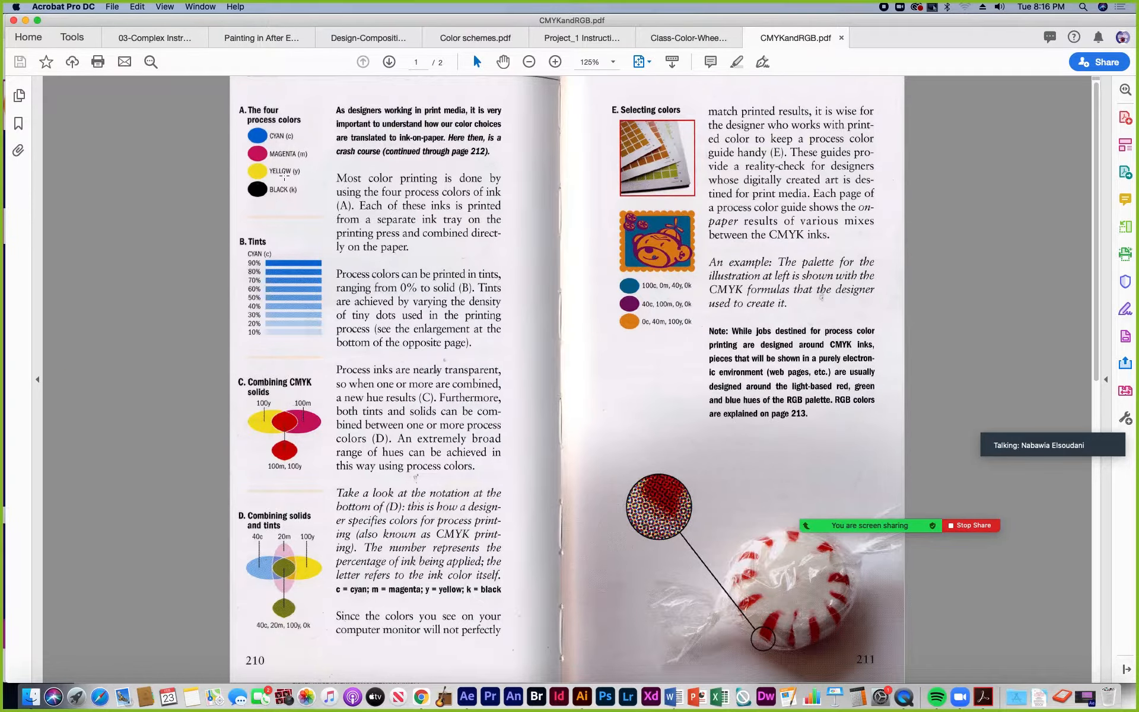
- Examine the CMYK and RGB document's sections on process colors, tints, combining CMYK solids, and combining solids and tints
scroll(284, 175, "up", 5)
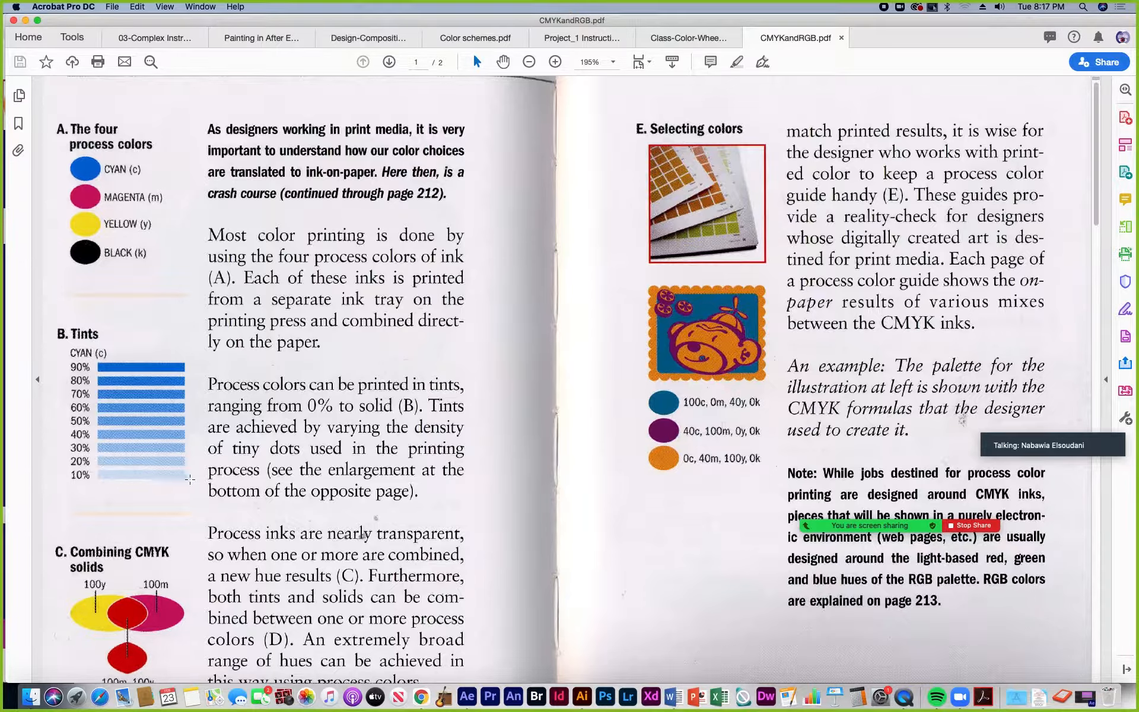
scroll(130, 507, "down", 3)
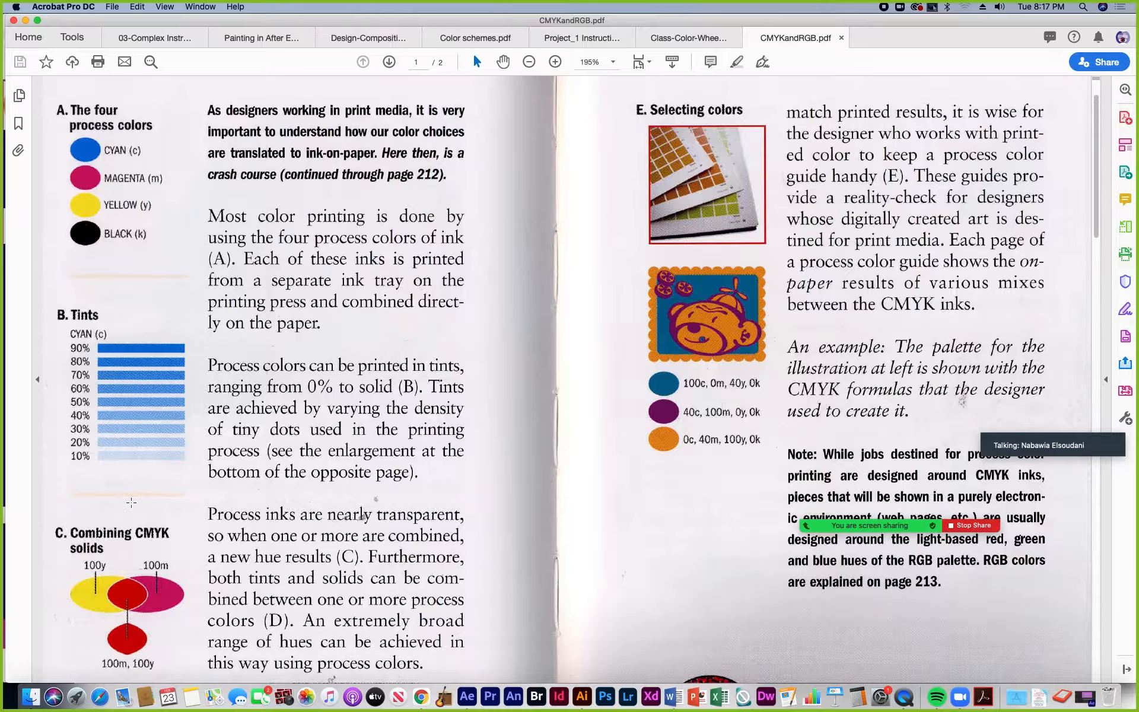
scroll(131, 502, "down", 5)
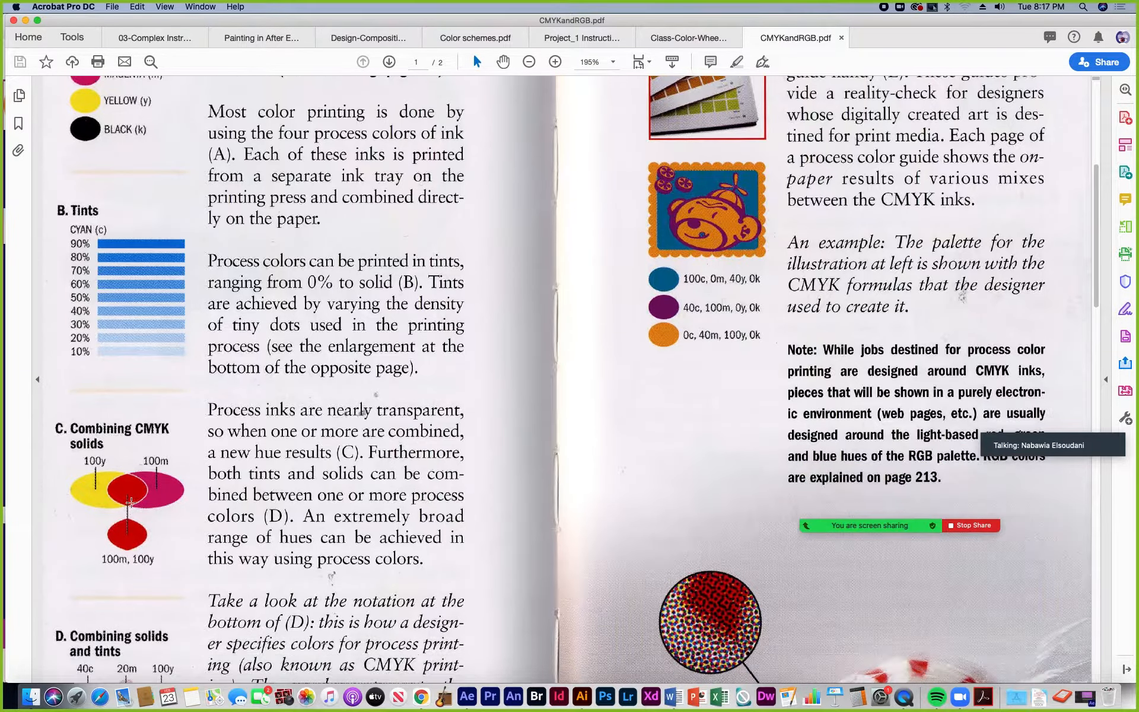
scroll(131, 502, "down", 1)
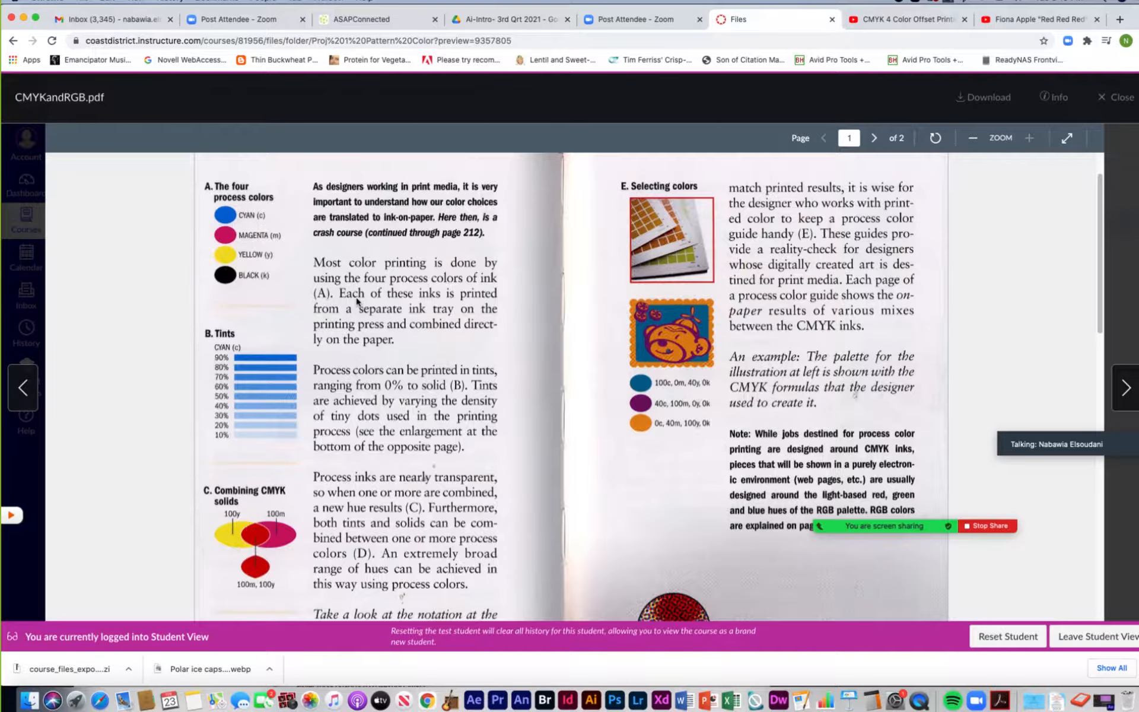
scroll(336, 327, "down", 1)
scroll(336, 328, "down", 10)
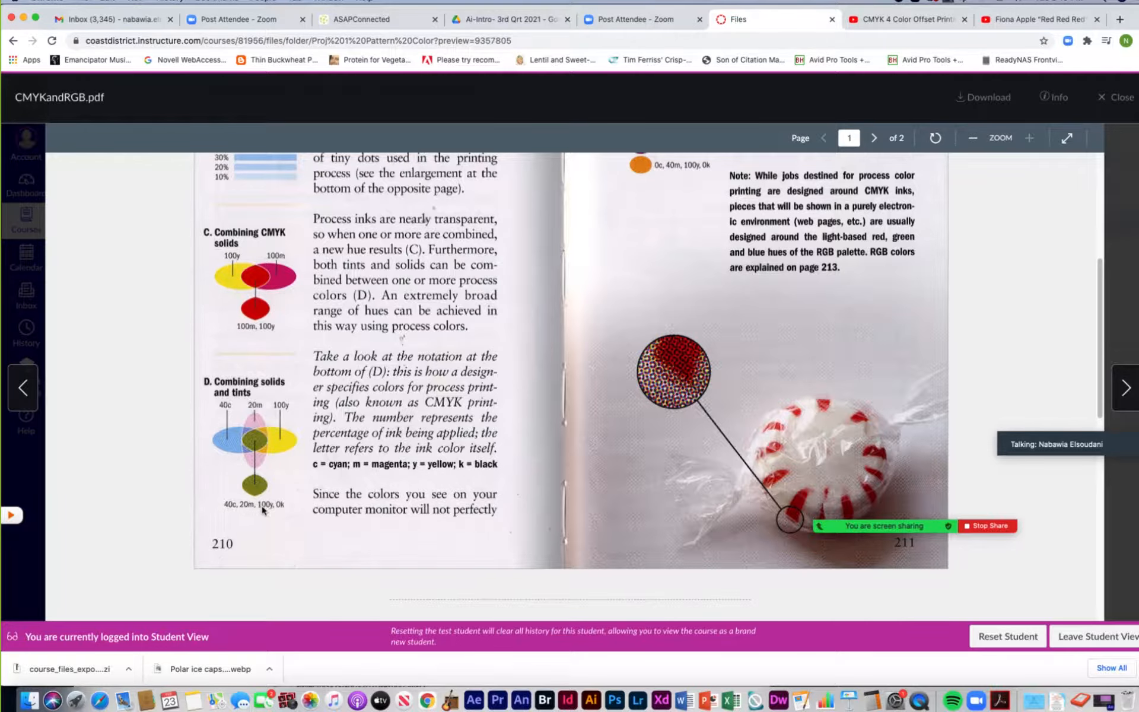
- Switch to the Illustrator pattern file, move the Color Guide to the artboard's upper-left corner and pick a medium blue fill from it
left_click(593, 702)
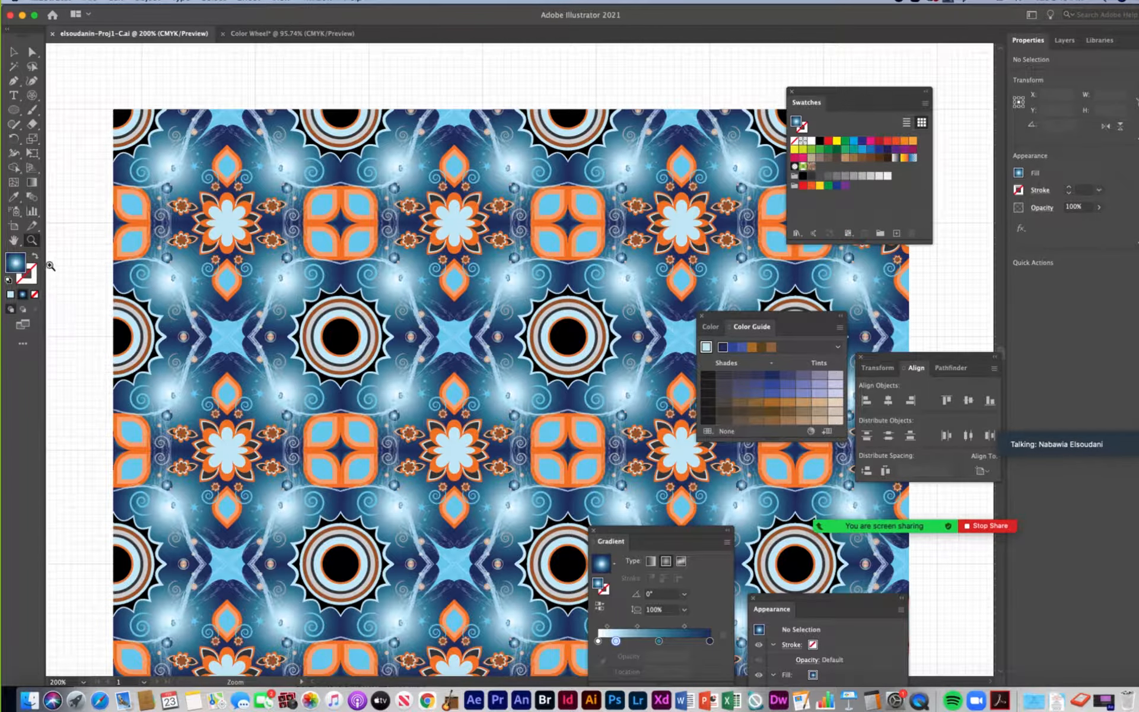
left_click(15, 51)
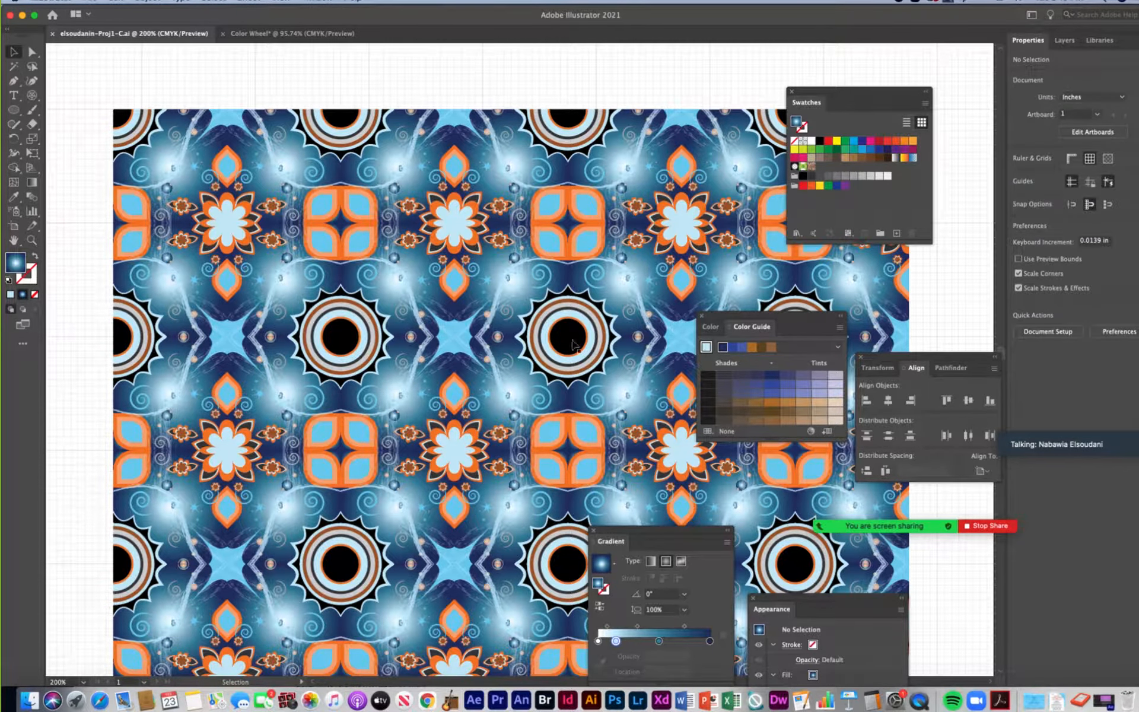
left_click_drag(811, 316, 204, 102)
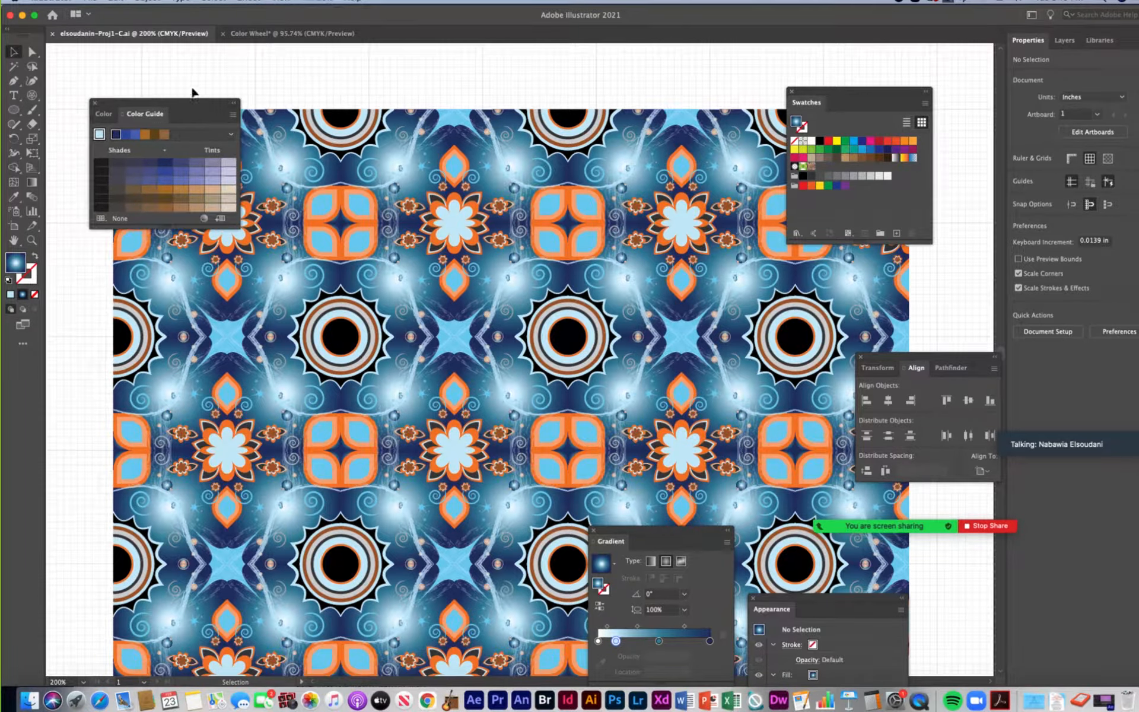
left_click(181, 172)
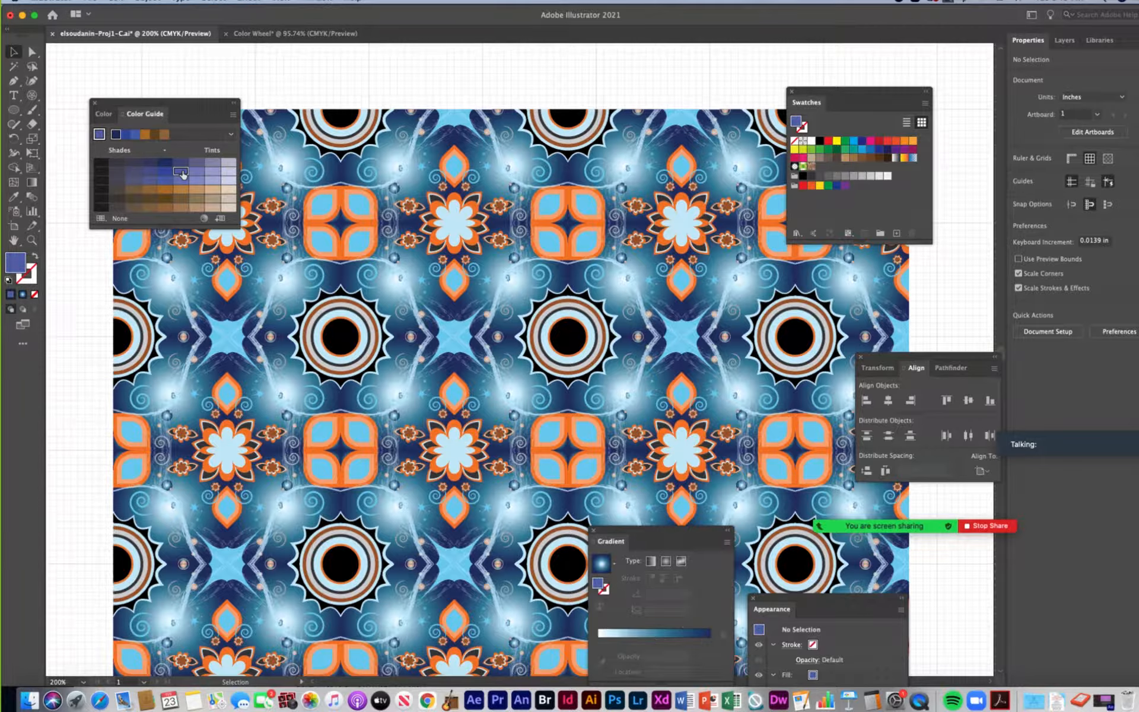
- Compare the CMYK mixes of lighter and darker blues in the Color Picker and set the fill to #9AA8E2
double_click(16, 266)
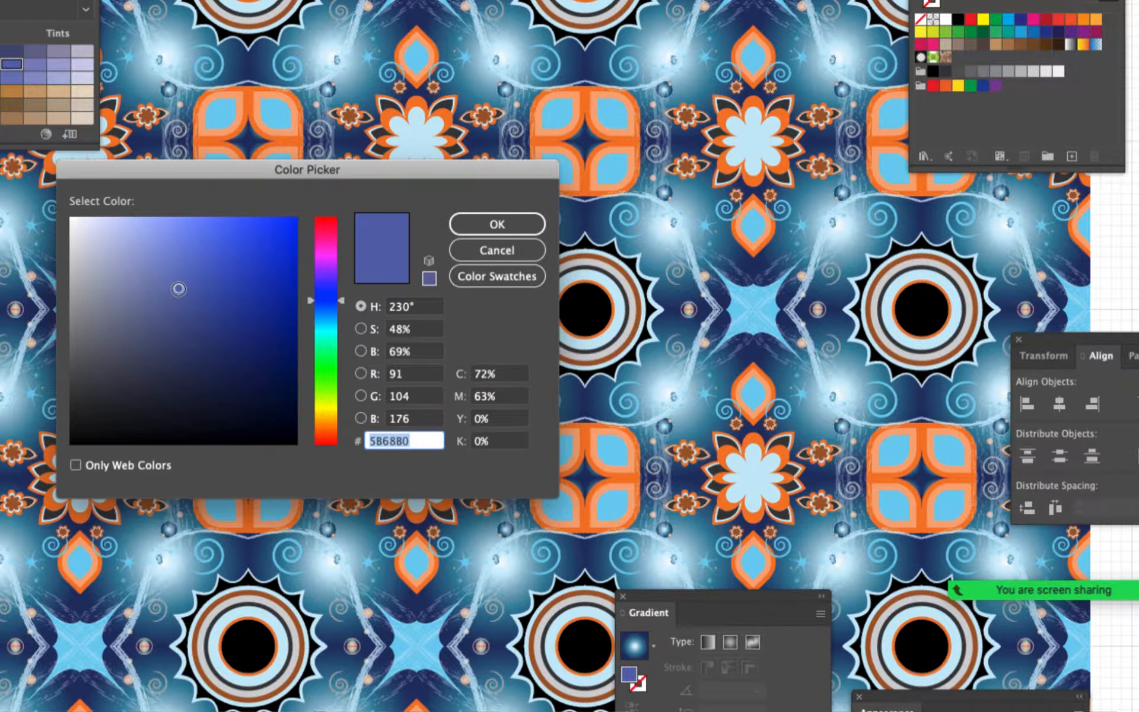
mouse_move(178, 288)
left_mouse_down()
mouse_move(198, 262)
mouse_move(165, 246)
mouse_move(176, 275)
left_mouse_up()
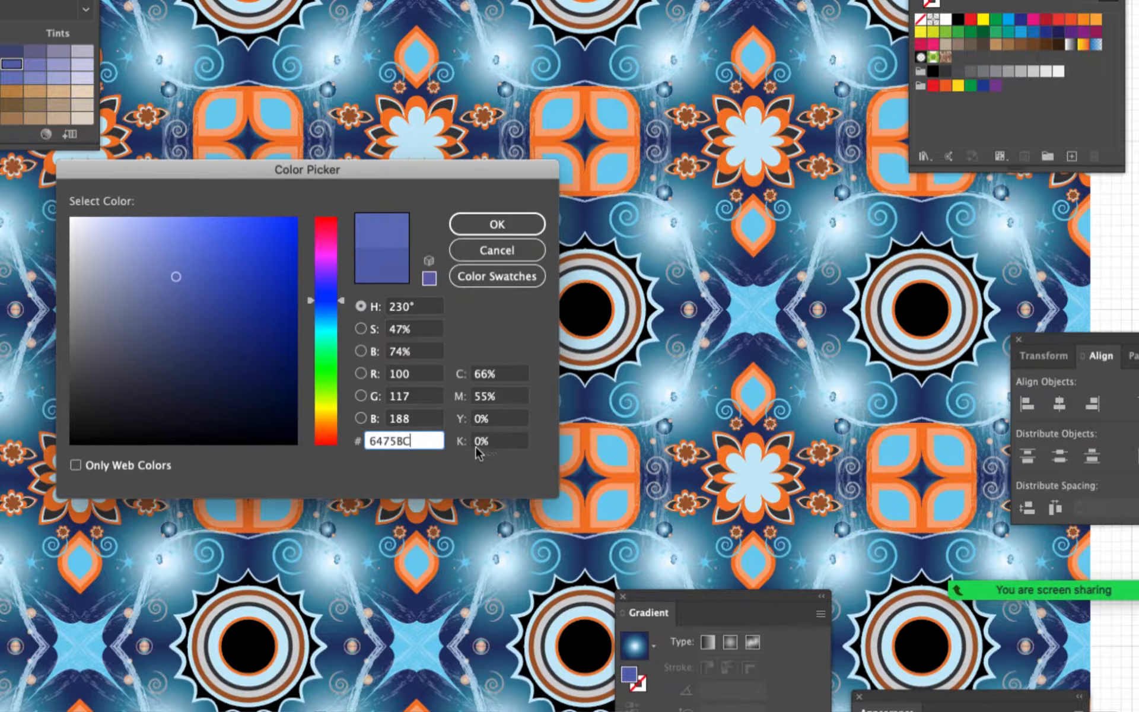
mouse_move(198, 300)
left_mouse_down()
mouse_move(211, 327)
mouse_move(222, 320)
left_mouse_up()
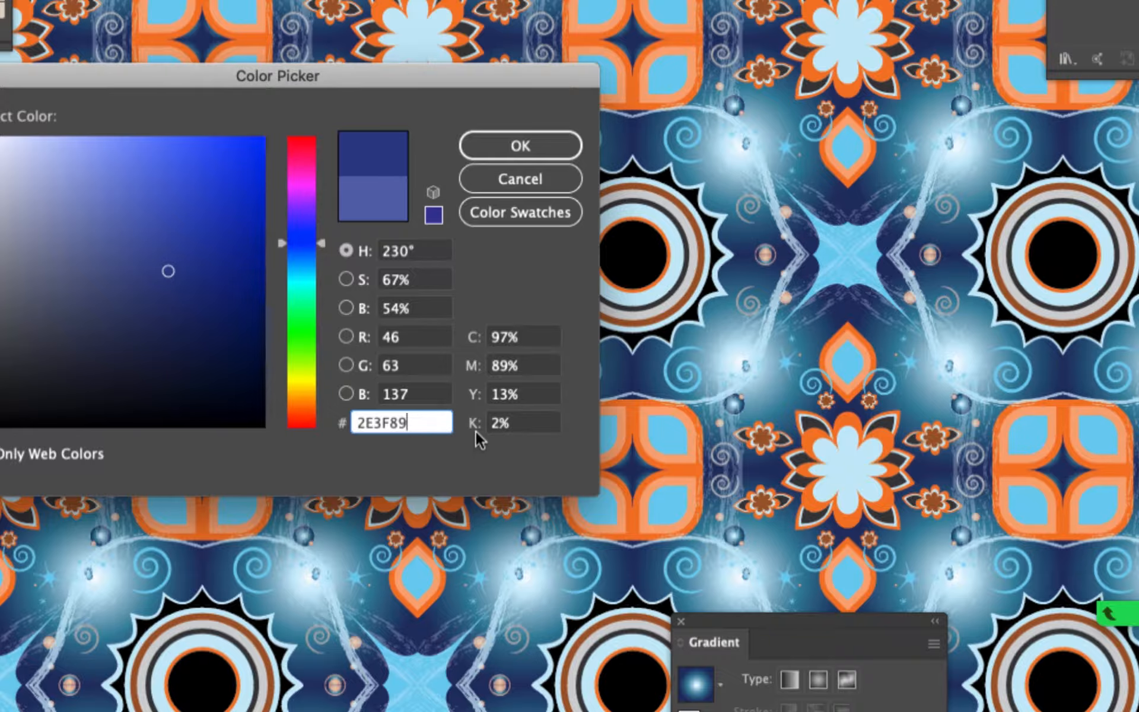
left_click_drag(168, 277, 177, 308)
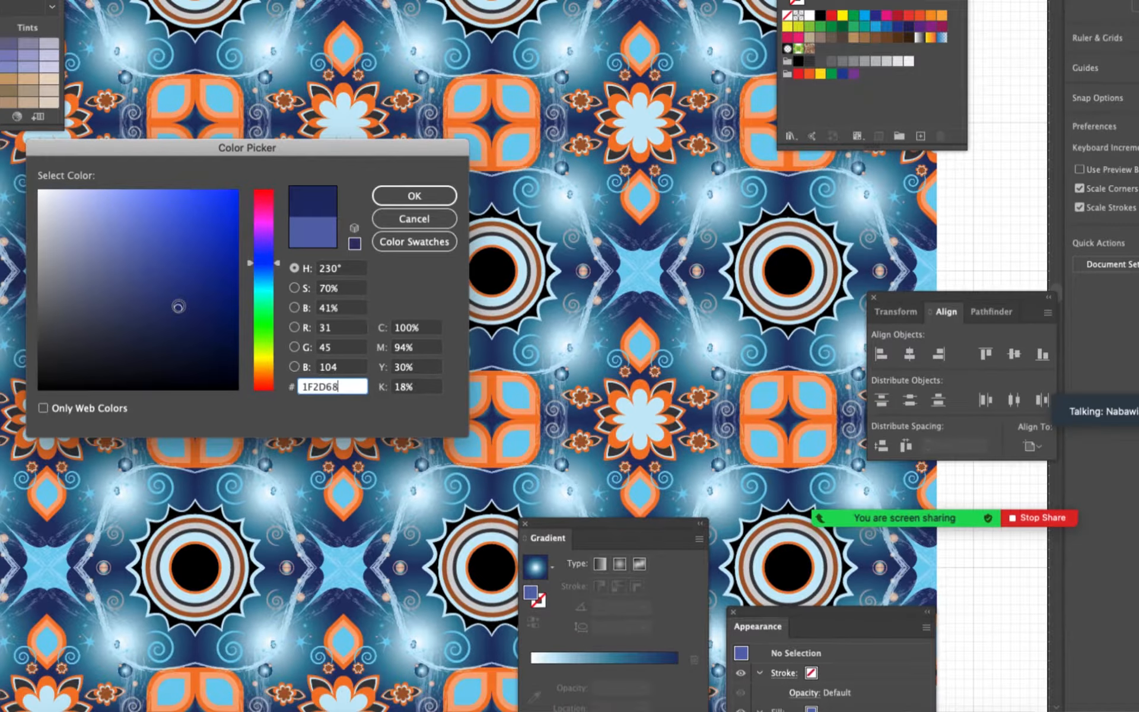
left_click_drag(179, 307, 146, 238)
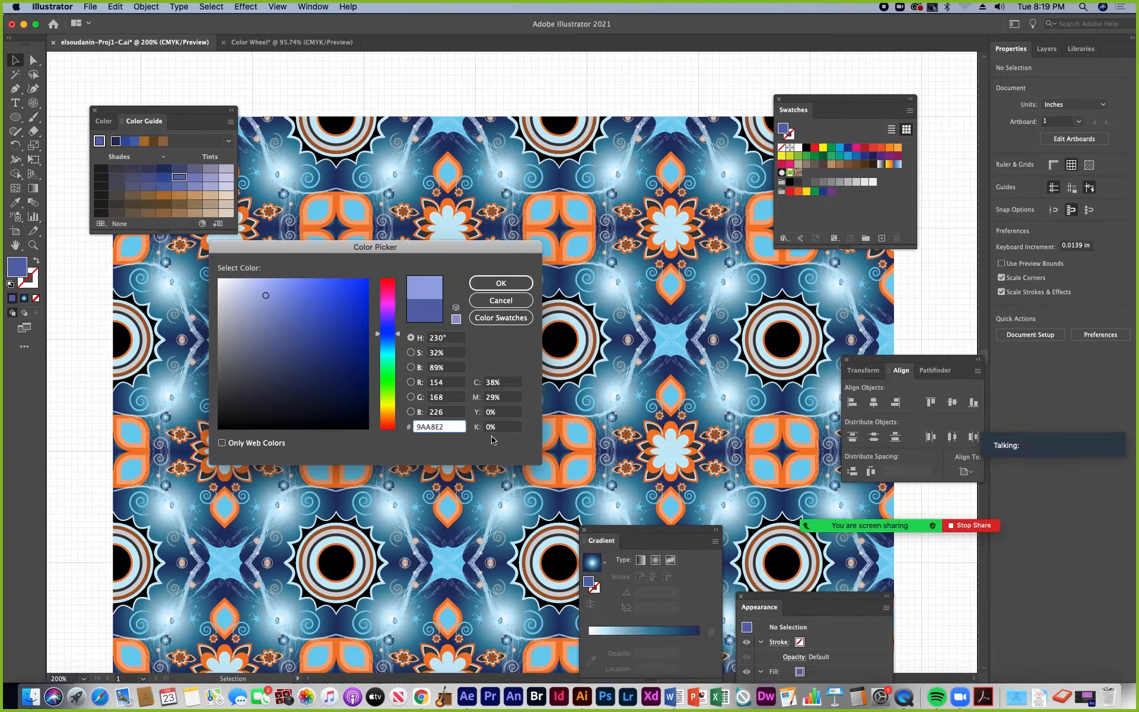
left_click(502, 283)
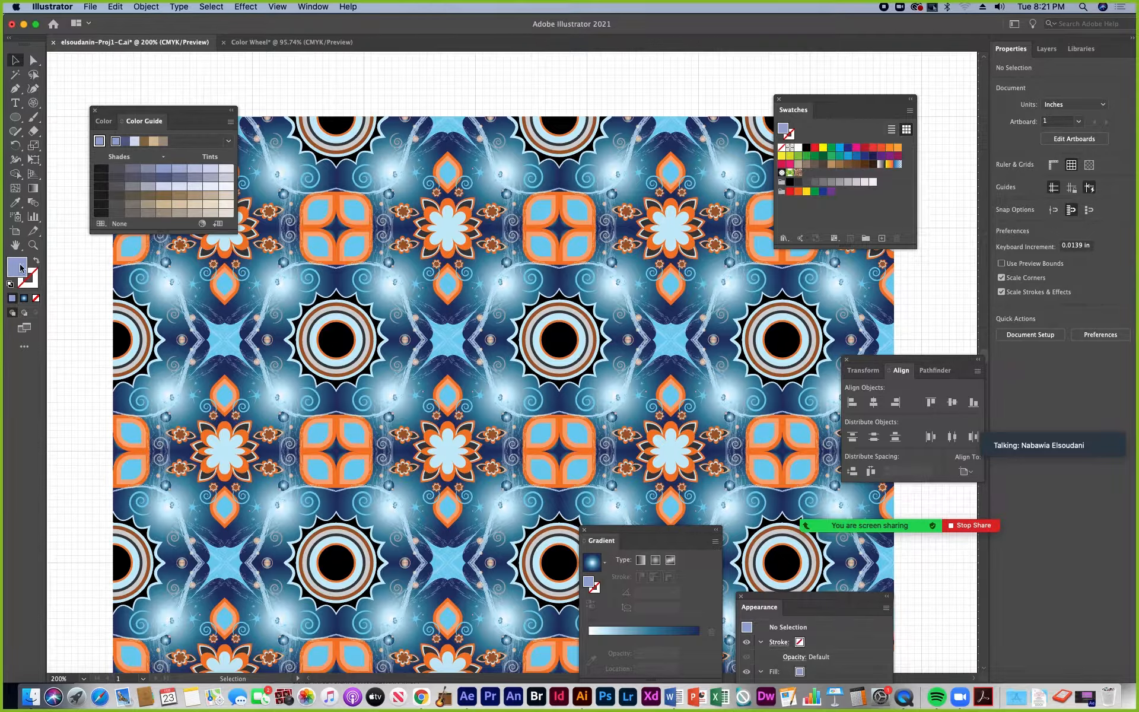
- Place the Swatches panel below the Color Guide and add the light blue fill to it as a swatch
left_click_drag(798, 105, 88, 261)
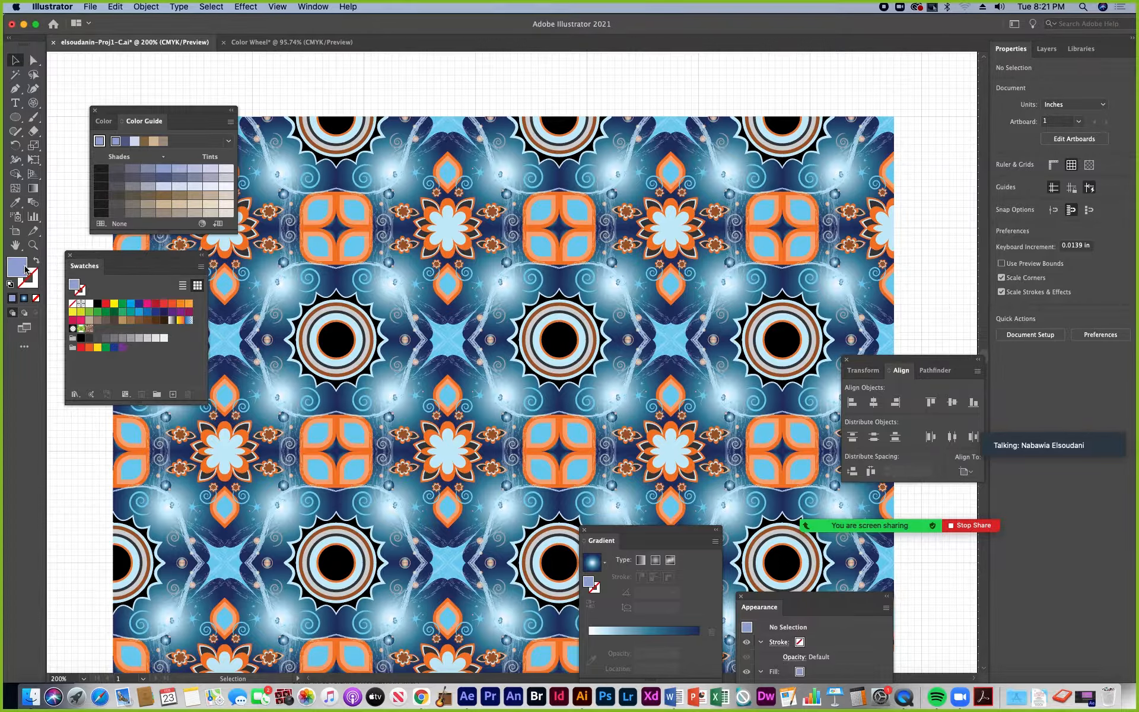
left_click_drag(14, 267, 121, 340)
left_click_drag(96, 255, 185, 254)
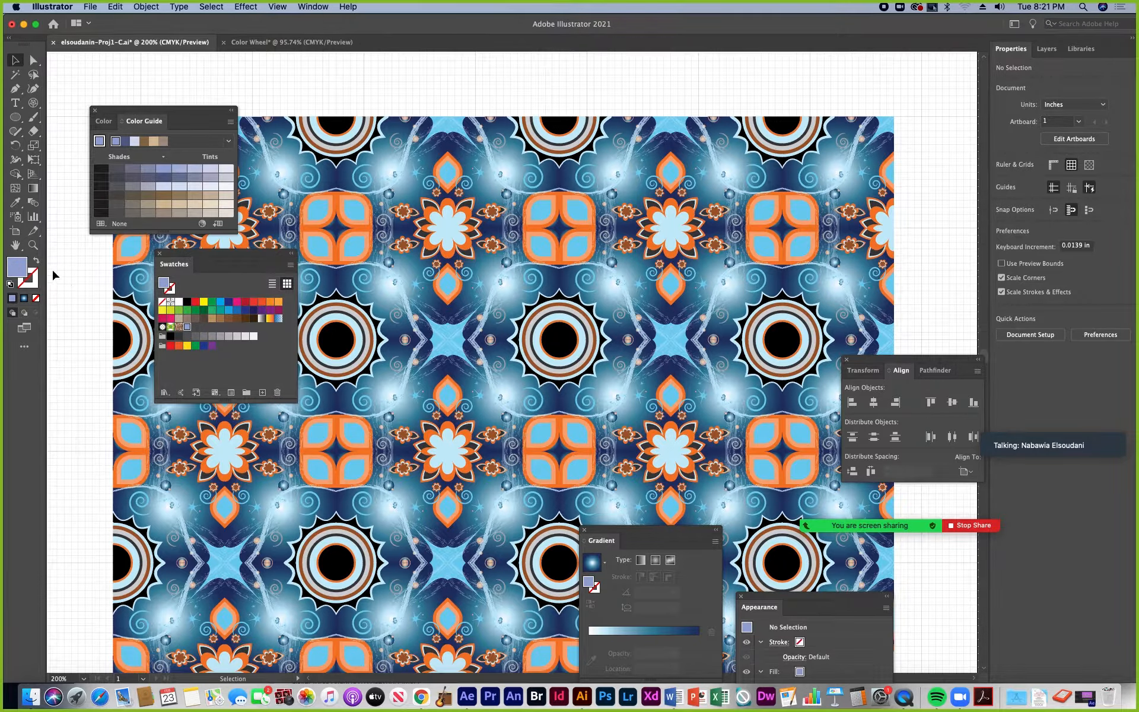
- Change the fill to a stronger blue of about C=83 M=51 Y=4 K=0 in the Color Picker
double_click(16, 267)
left_click_drag(325, 299, 314, 321)
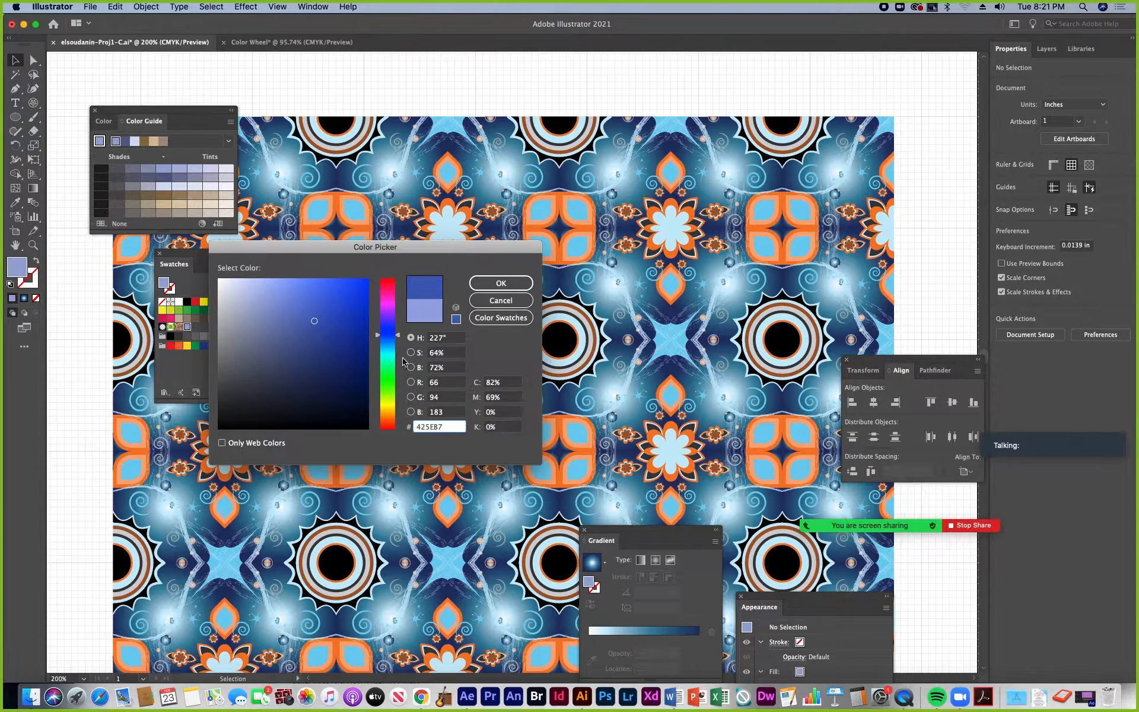
left_click(396, 341)
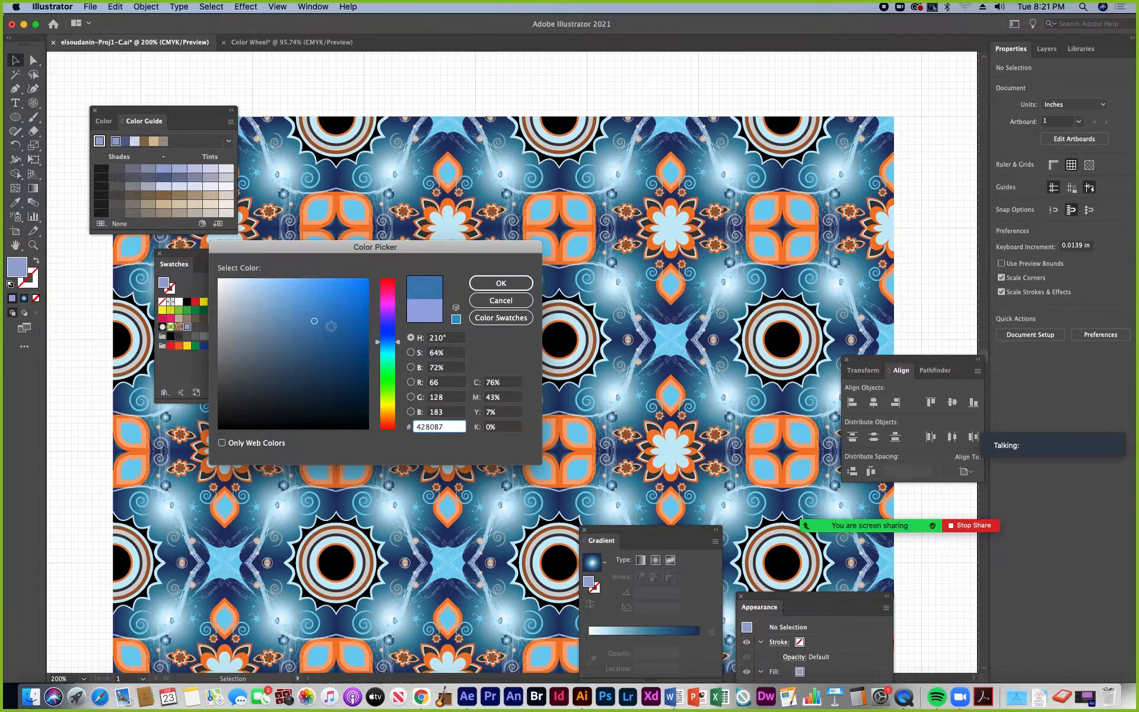
left_click(501, 283)
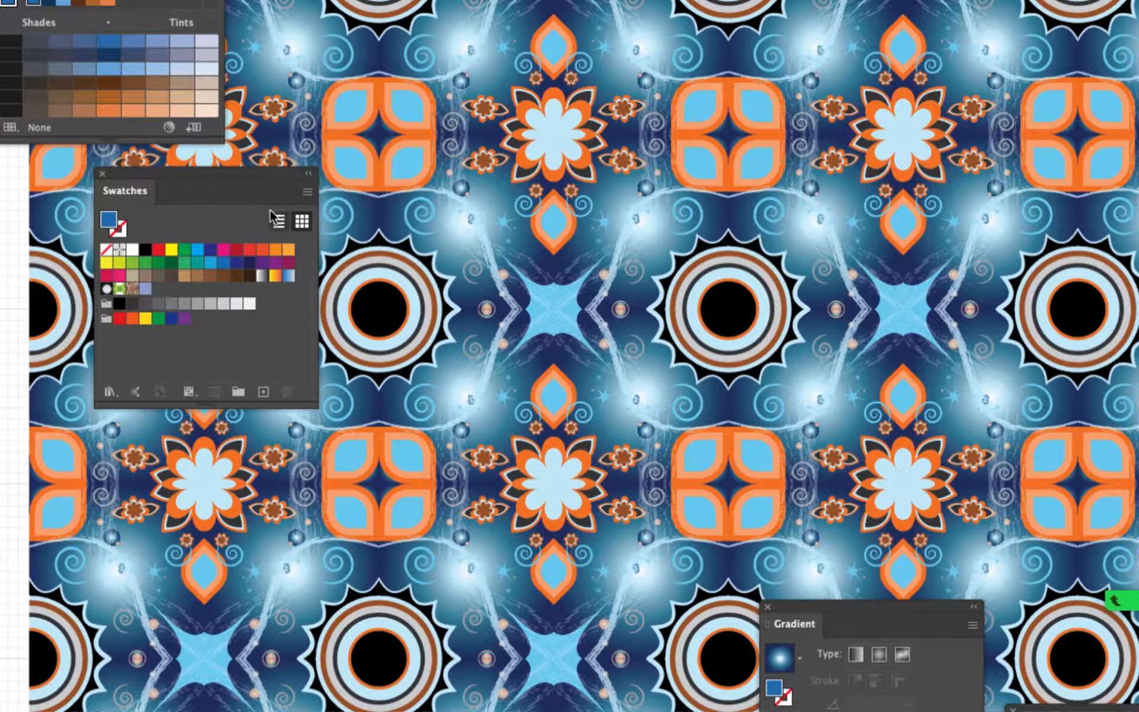
- Start a new swatch from the blue fill and review the Process Color and Spot Color types, keeping Process Color
left_click(307, 193)
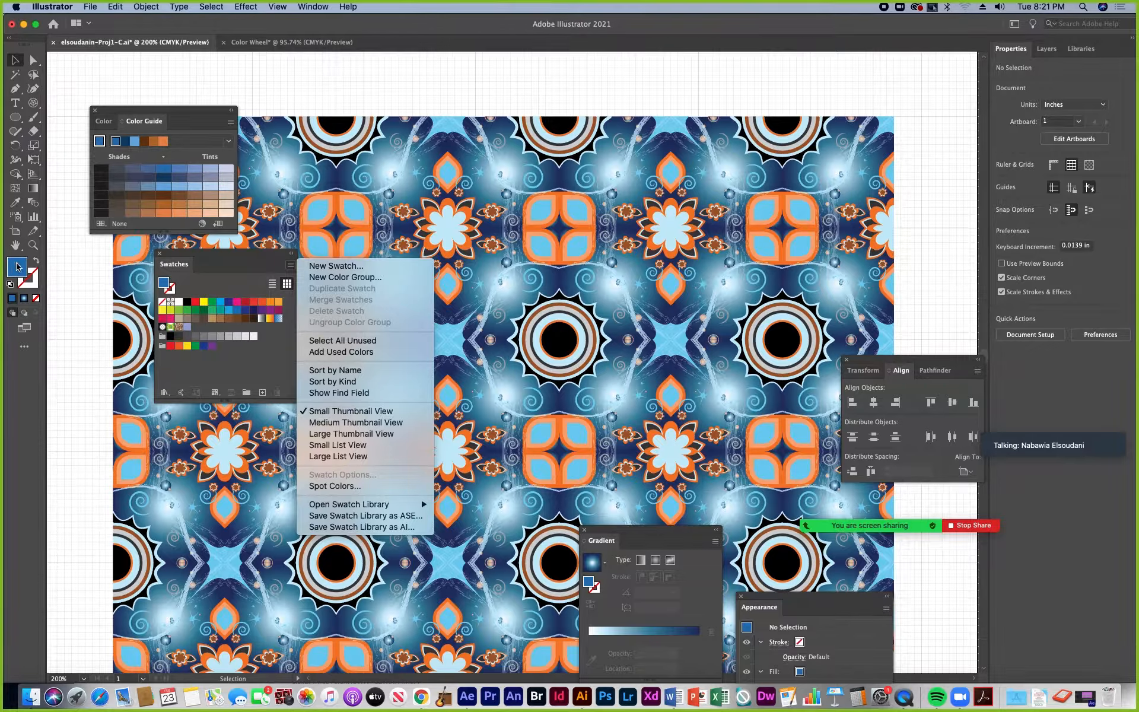
left_click(335, 266)
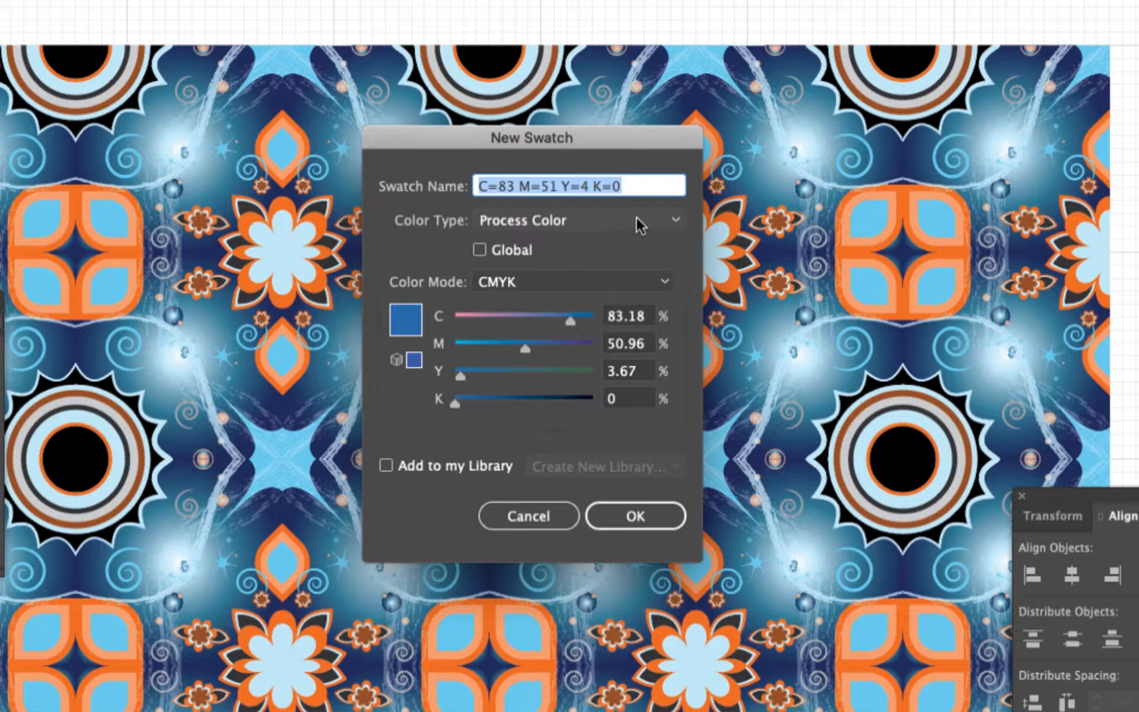
left_click(675, 218)
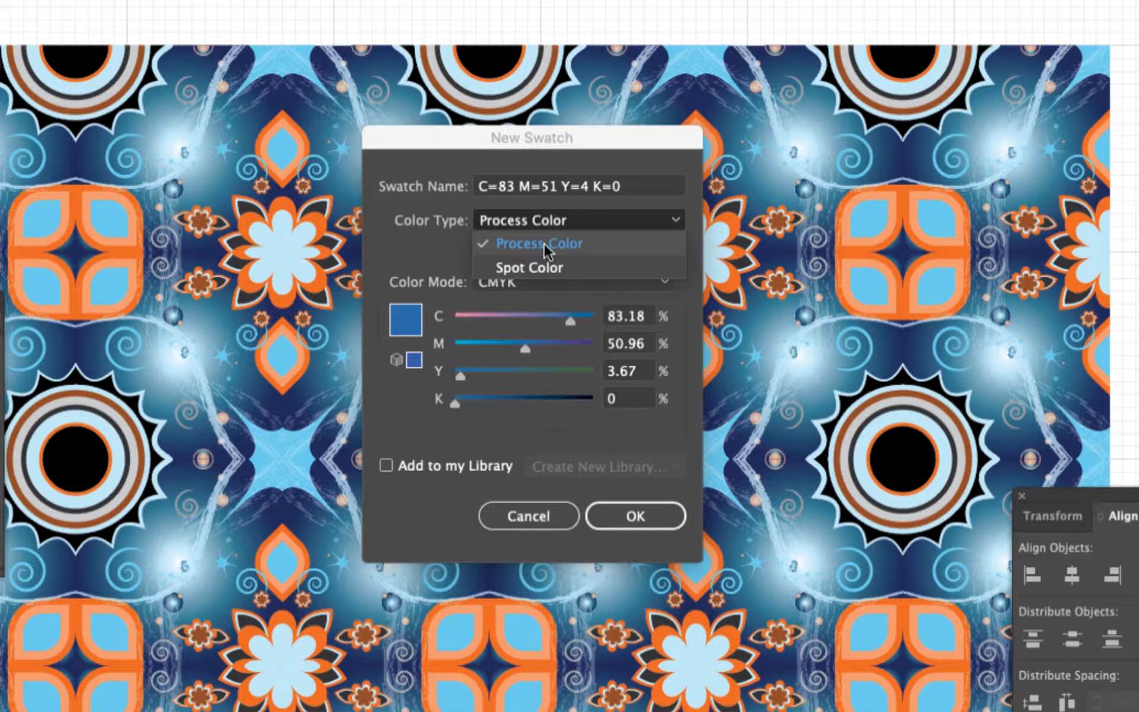
left_click(427, 245)
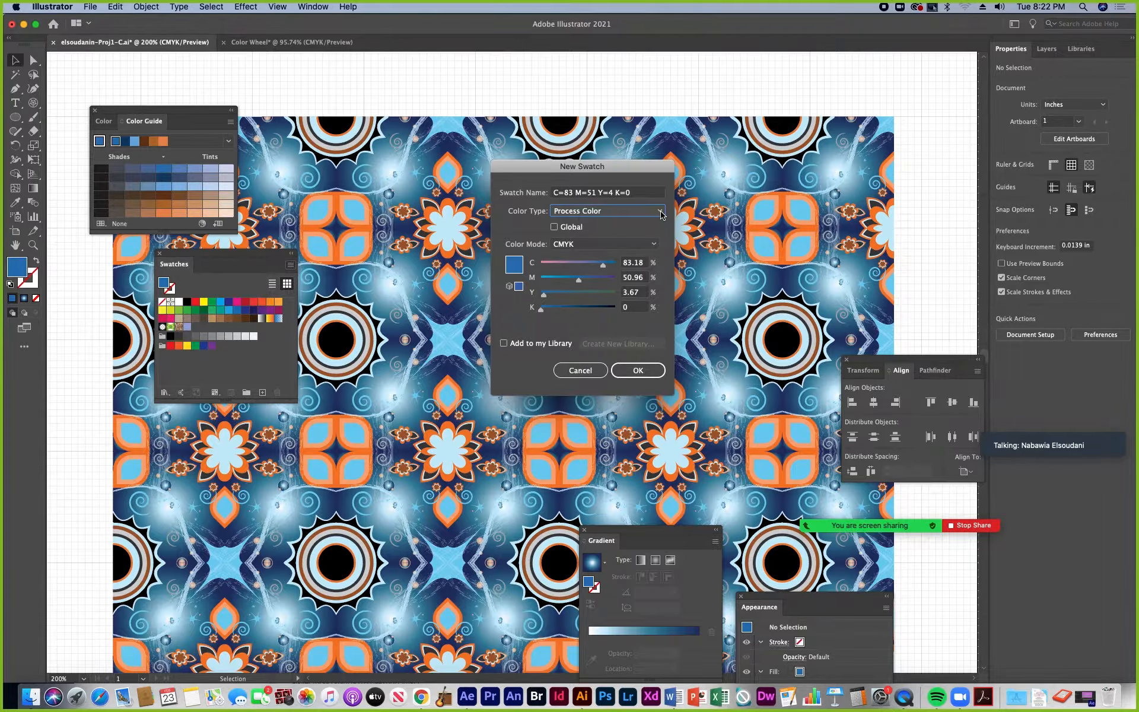
left_click(661, 212)
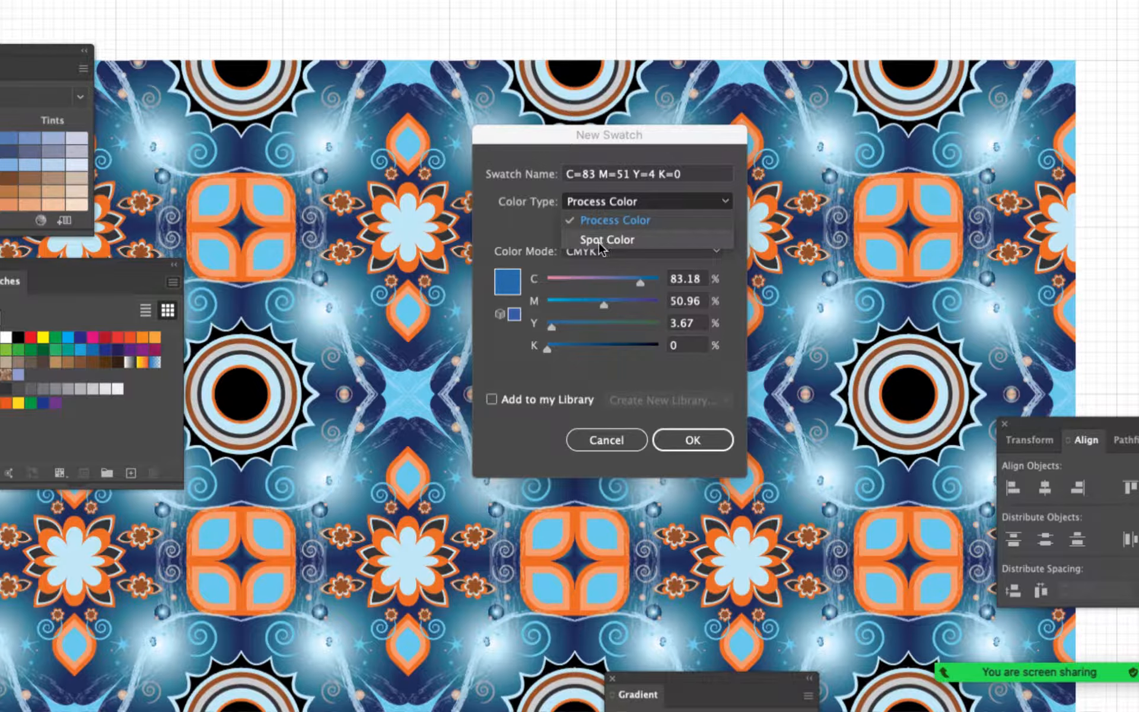
left_click(556, 233)
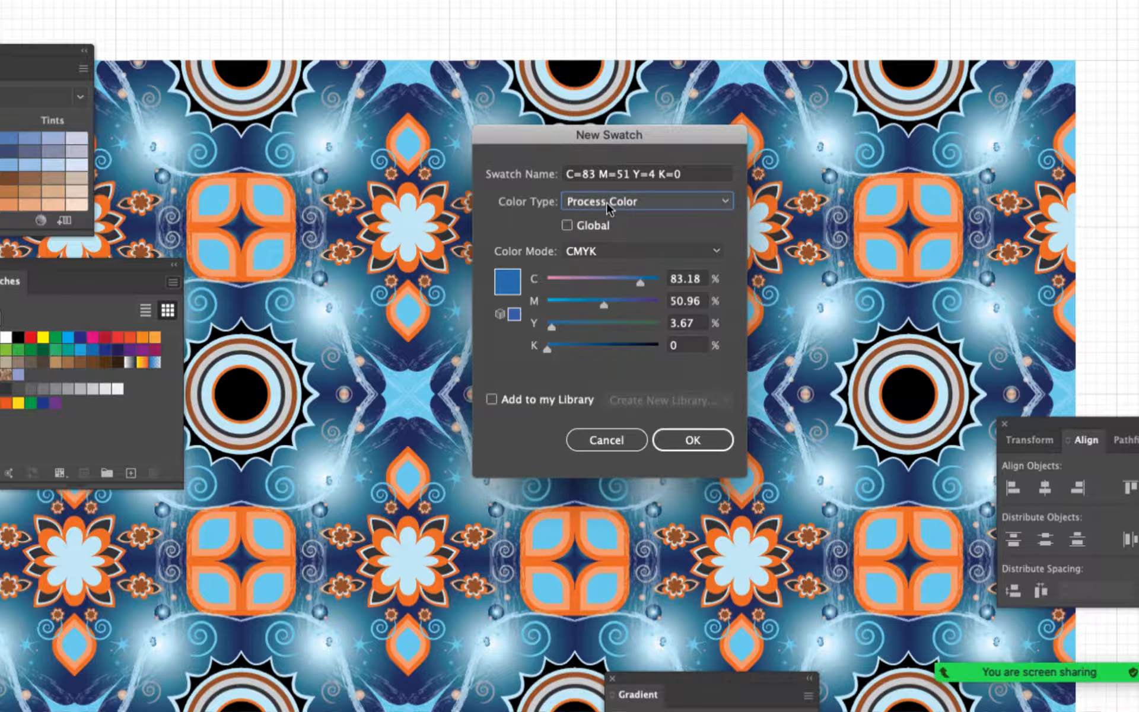
- Save the blue as a new non-global Process Color swatch in CMYK mode, named C=83 M=51 Y=4 K=0
key("Down")
left_click(664, 204)
left_click(622, 220)
left_click(722, 204)
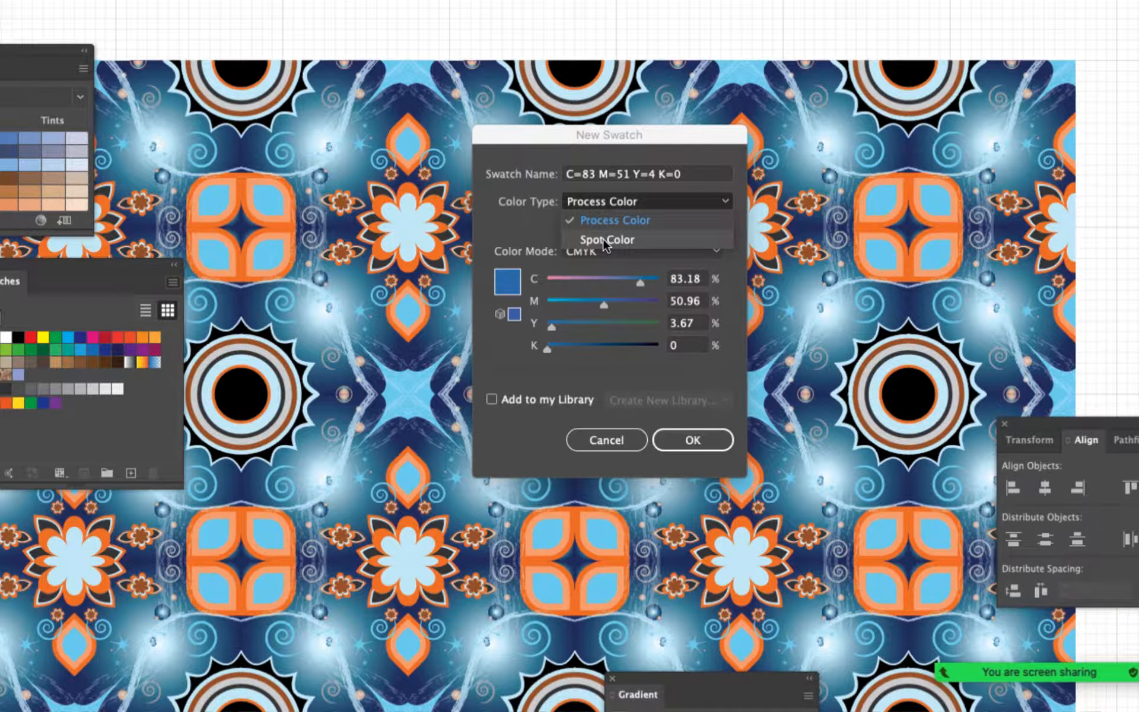
left_click(528, 234)
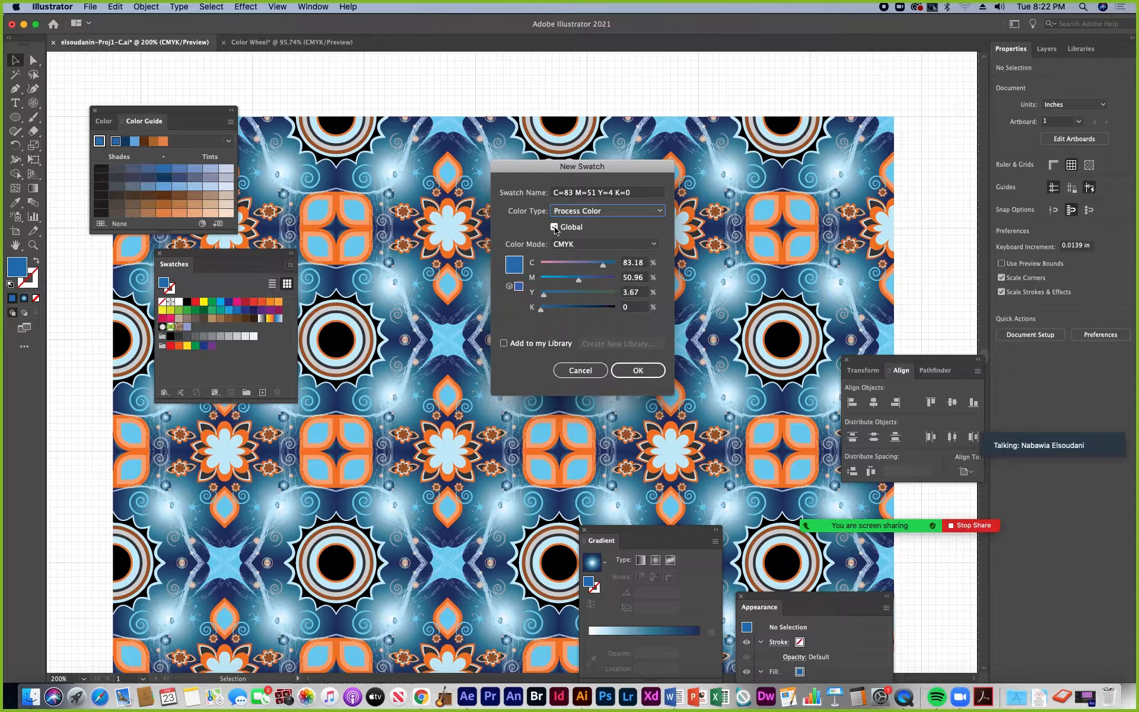
left_click(555, 229)
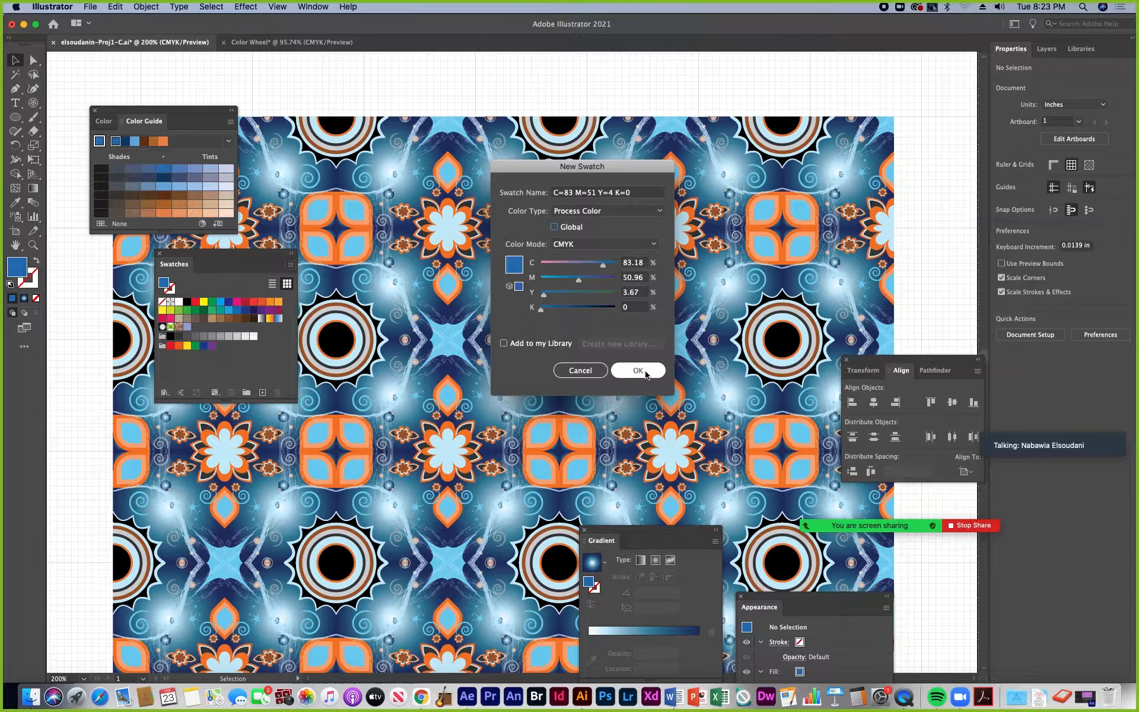
left_click(637, 370)
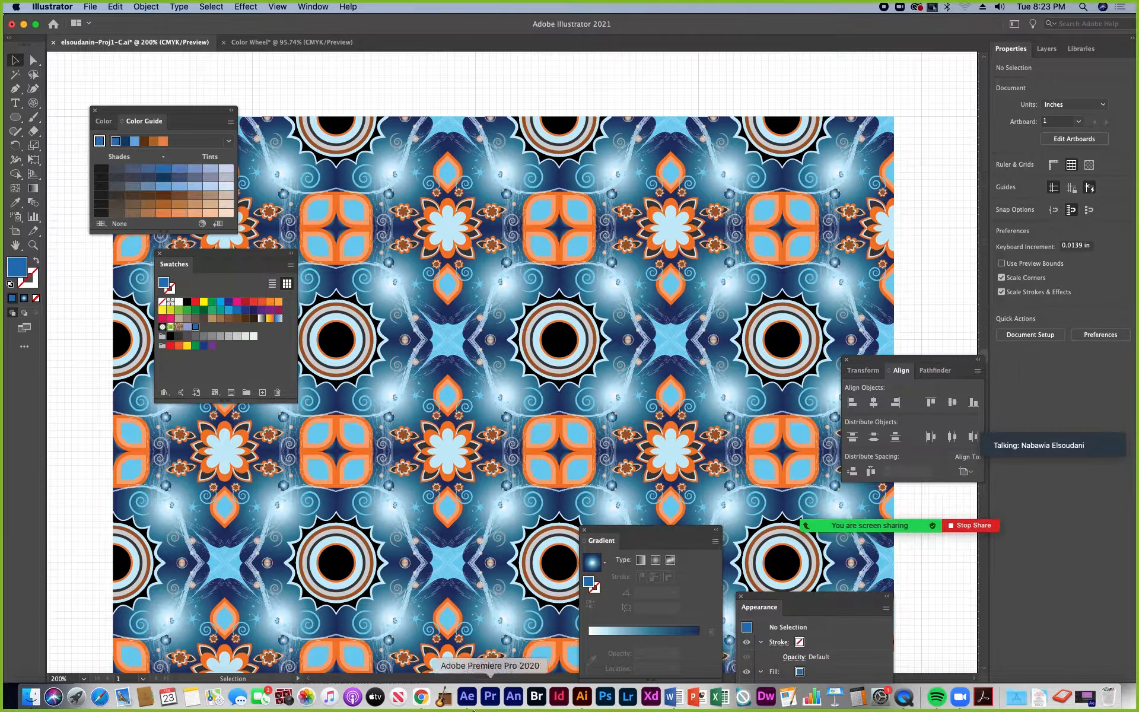
- Switch to Chrome and examine the CMYKandRGB.pdf pages on process colors, tints, combined inks and the sample CMYK formulas
left_click(421, 697)
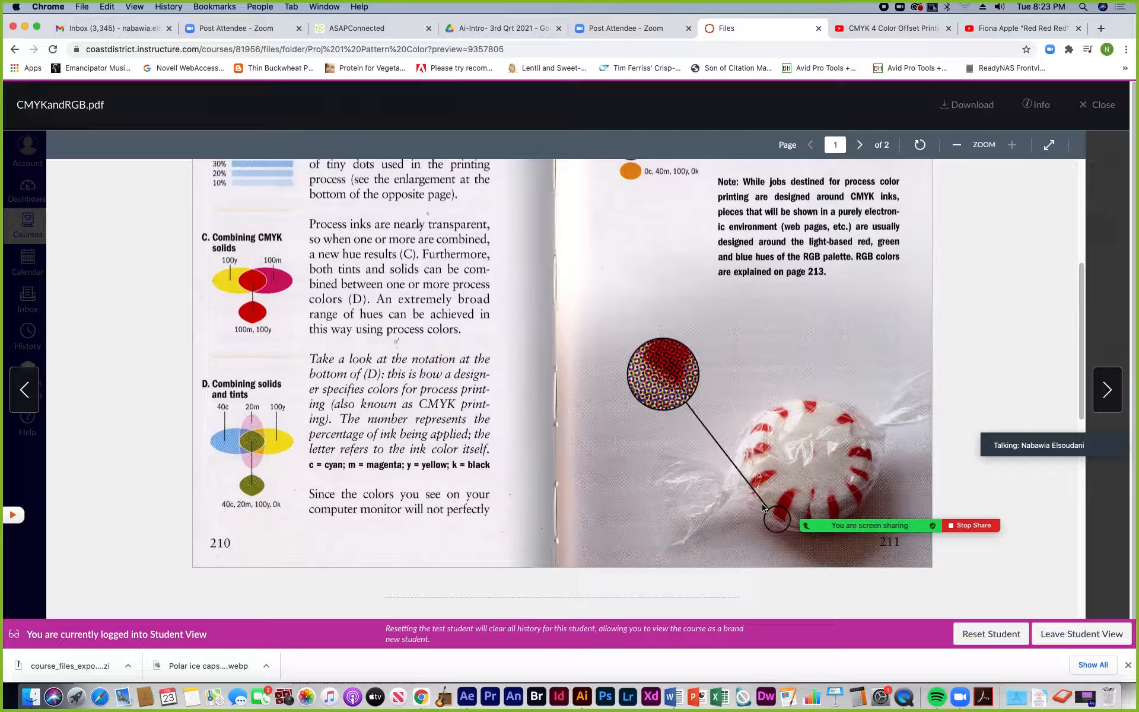
scroll(762, 508, "up", 3)
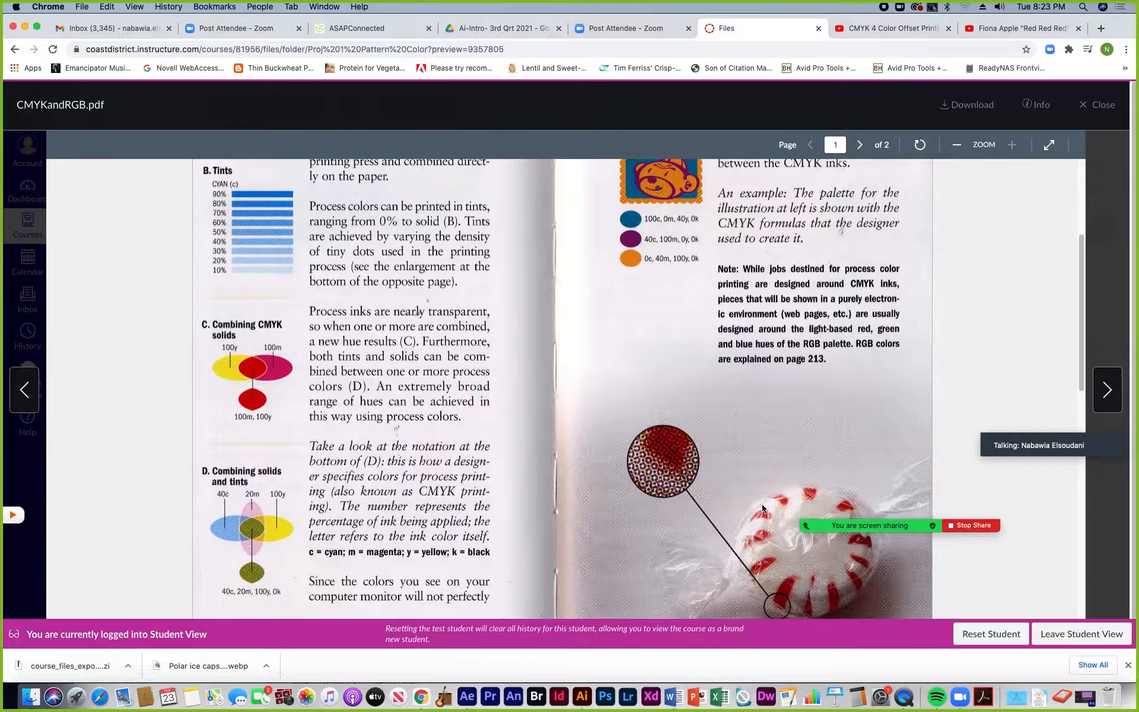
scroll(564, 513, "down", 3)
scroll(563, 514, "up", 5)
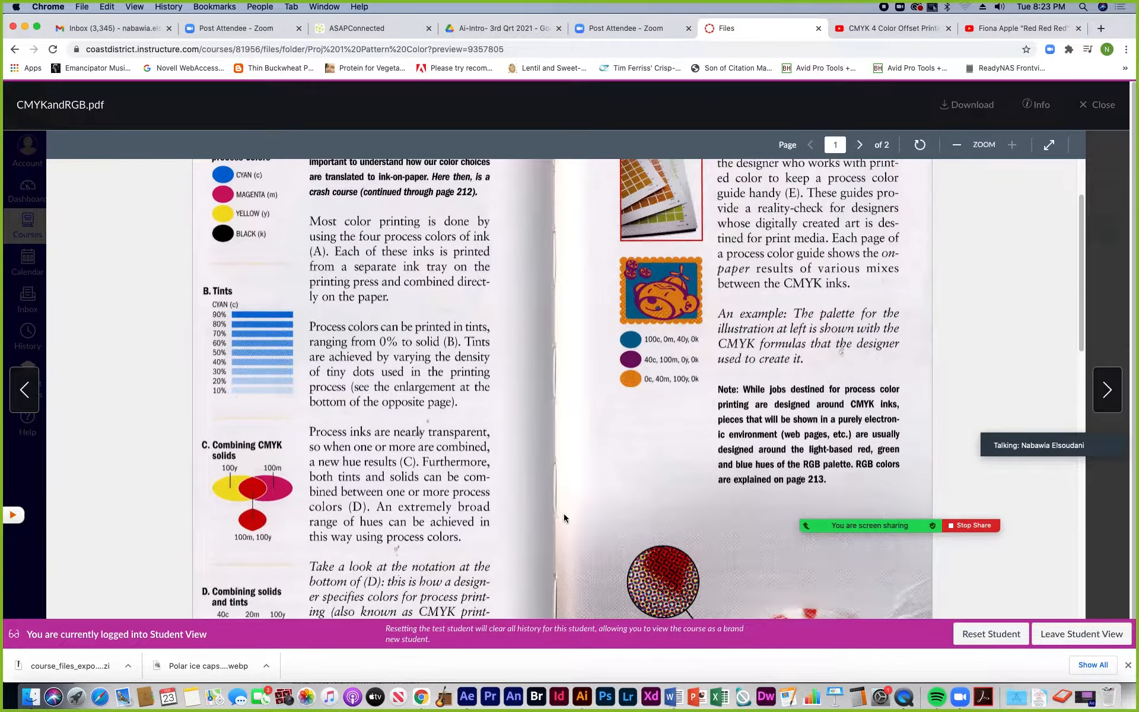
scroll(585, 496, "down", 1)
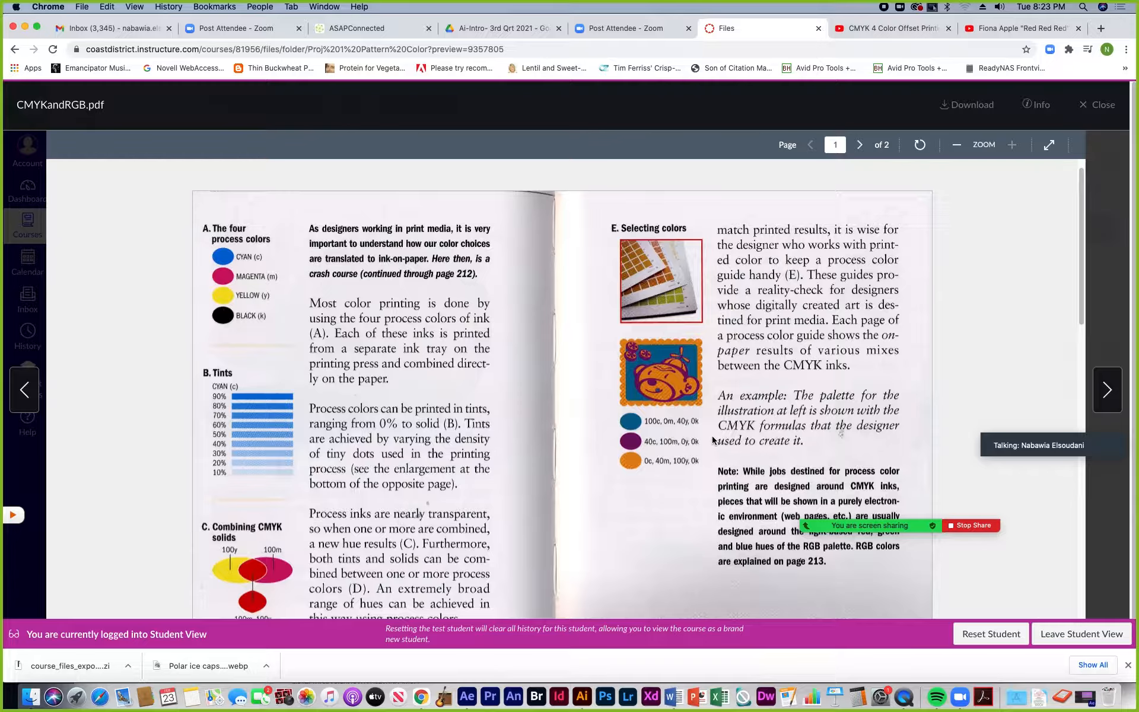
scroll(760, 427, "down", 6)
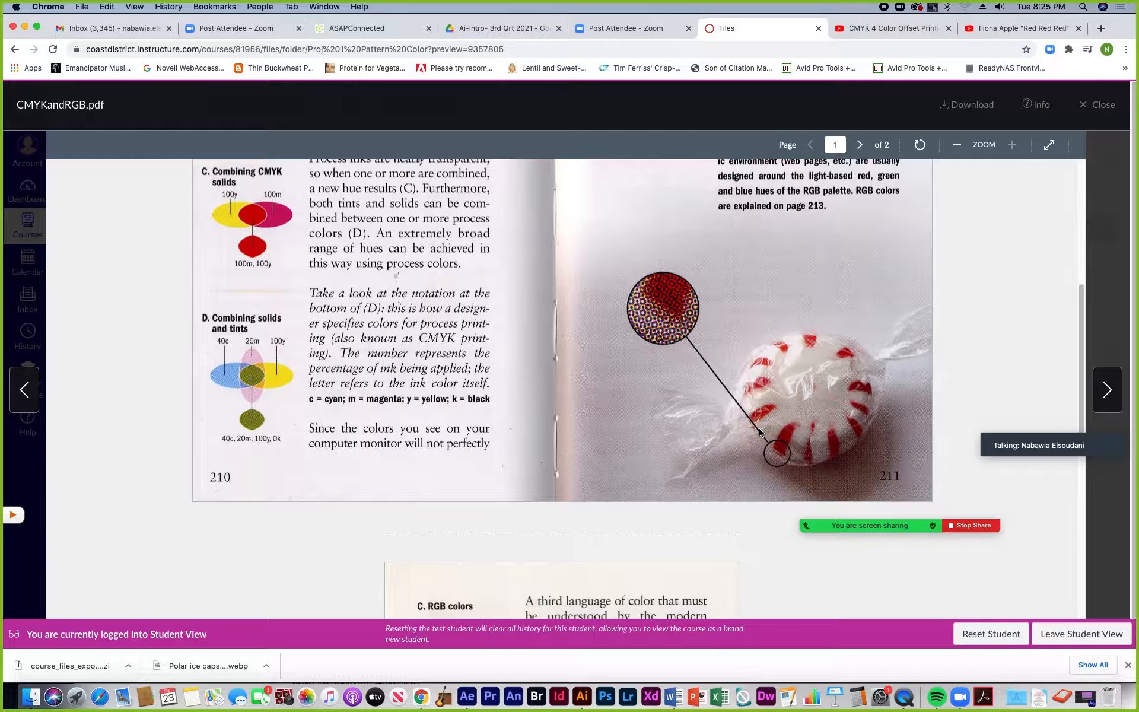
scroll(751, 459, "up", 4)
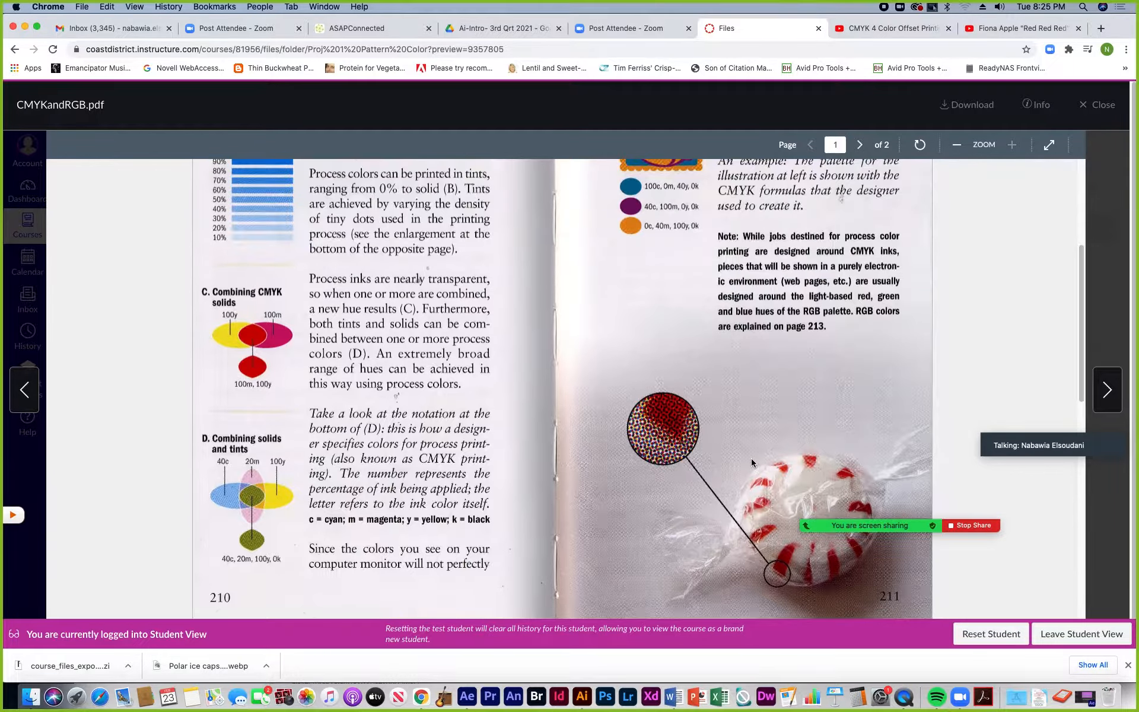
scroll(751, 463, "up", 1)
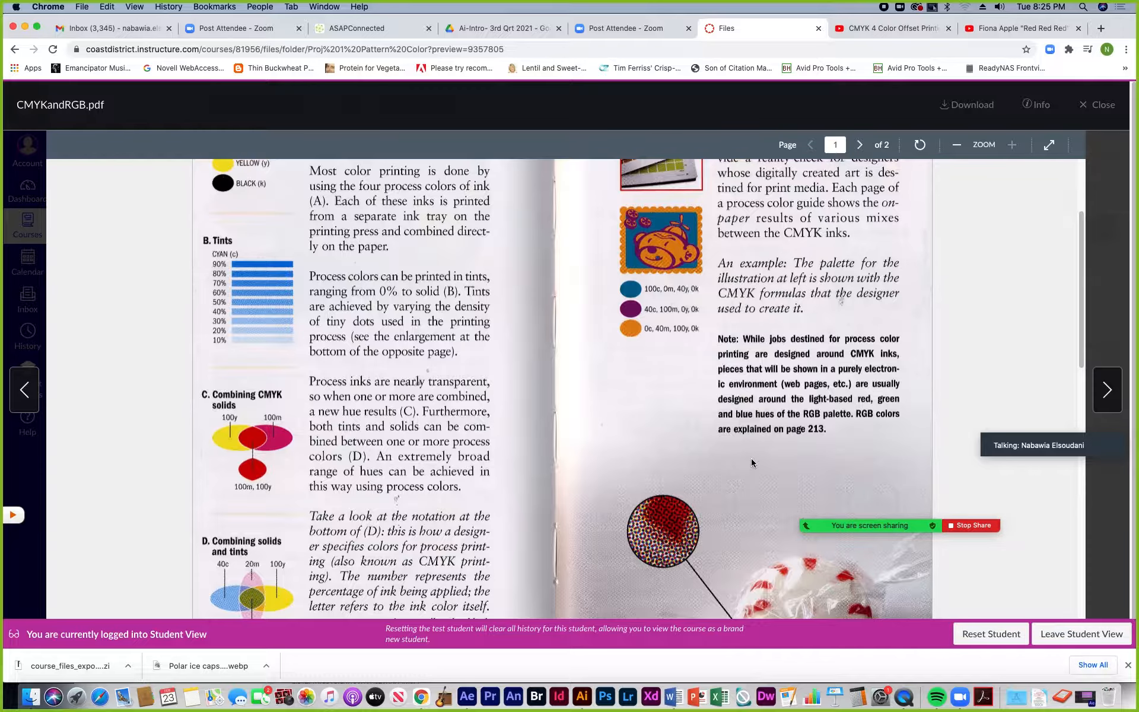
scroll(751, 463, "up", 1)
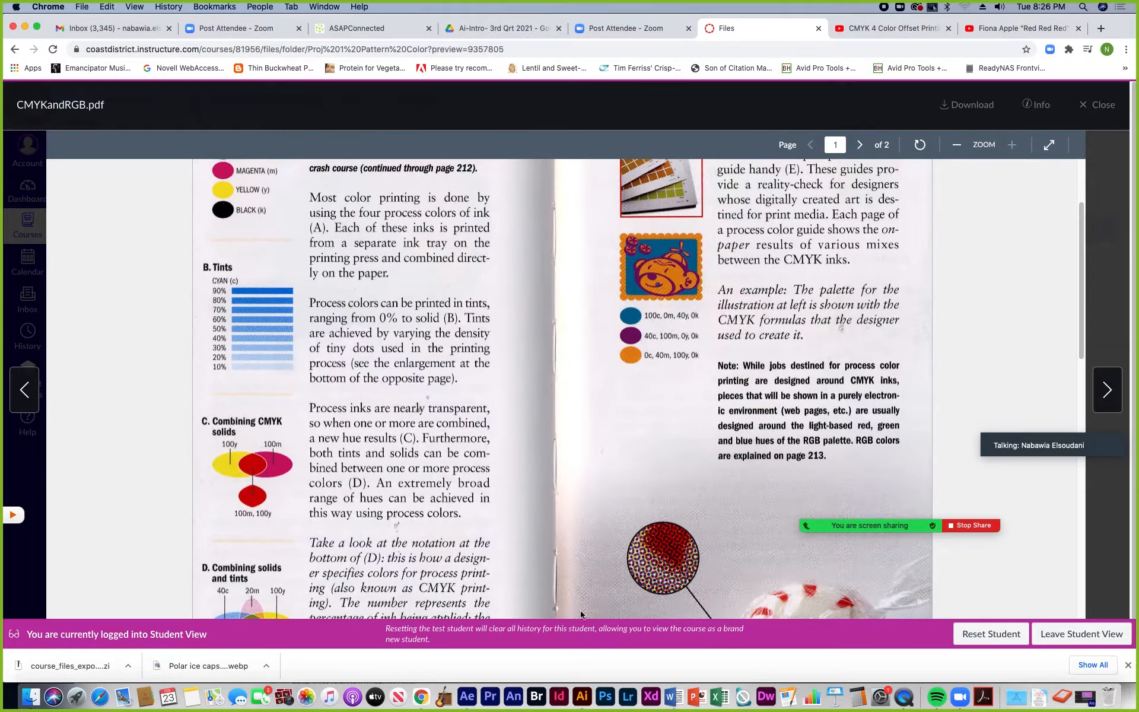
- Switch back to Illustrator and draw an ellipse about 2 in wide and 1.81 in high on the empty canvas beside the artboard
left_click(582, 696)
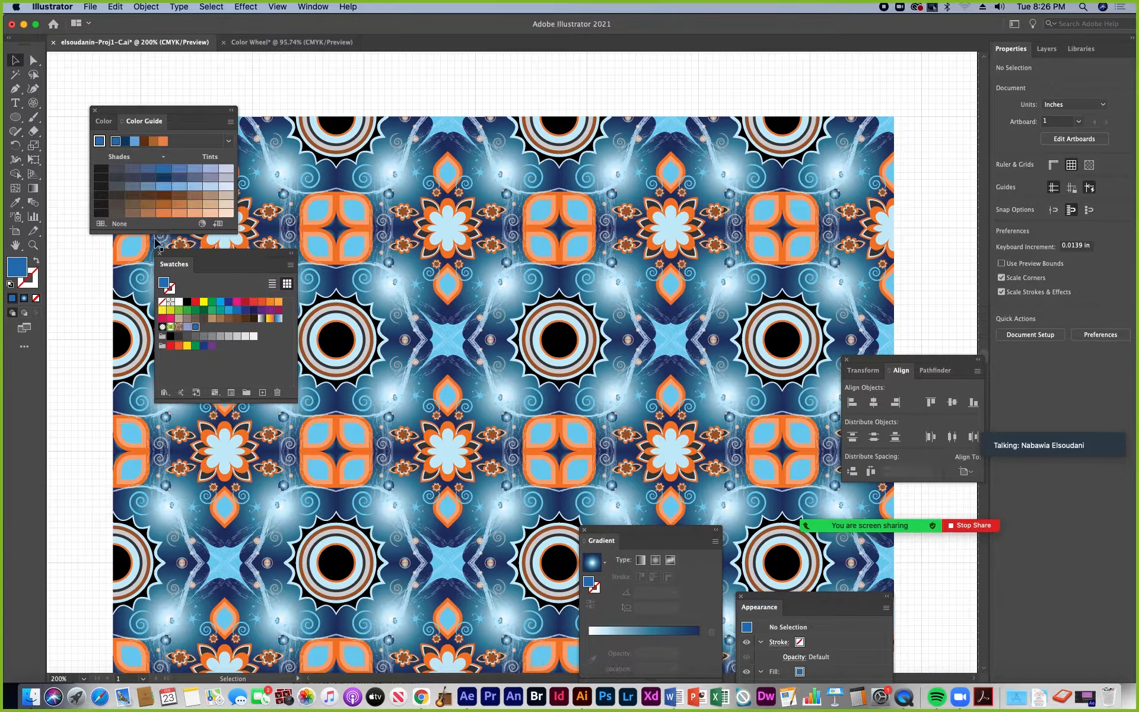
left_click_drag(156, 242, 608, 327)
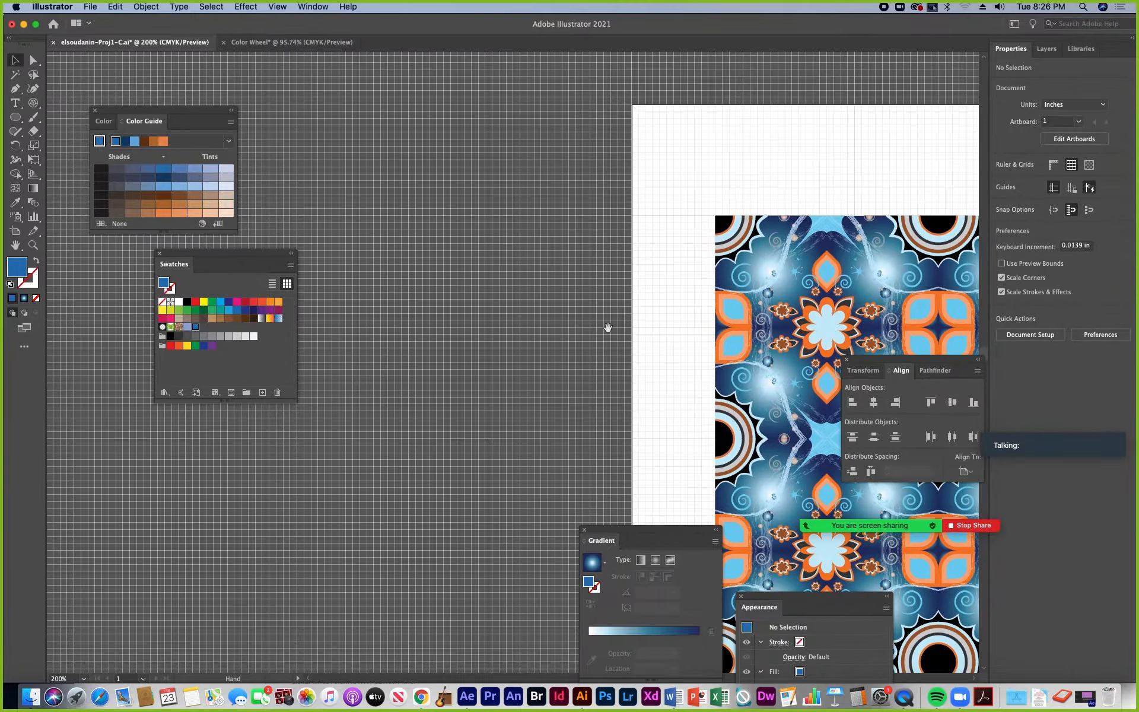
left_click(15, 117)
left_click_drag(338, 188, 562, 389)
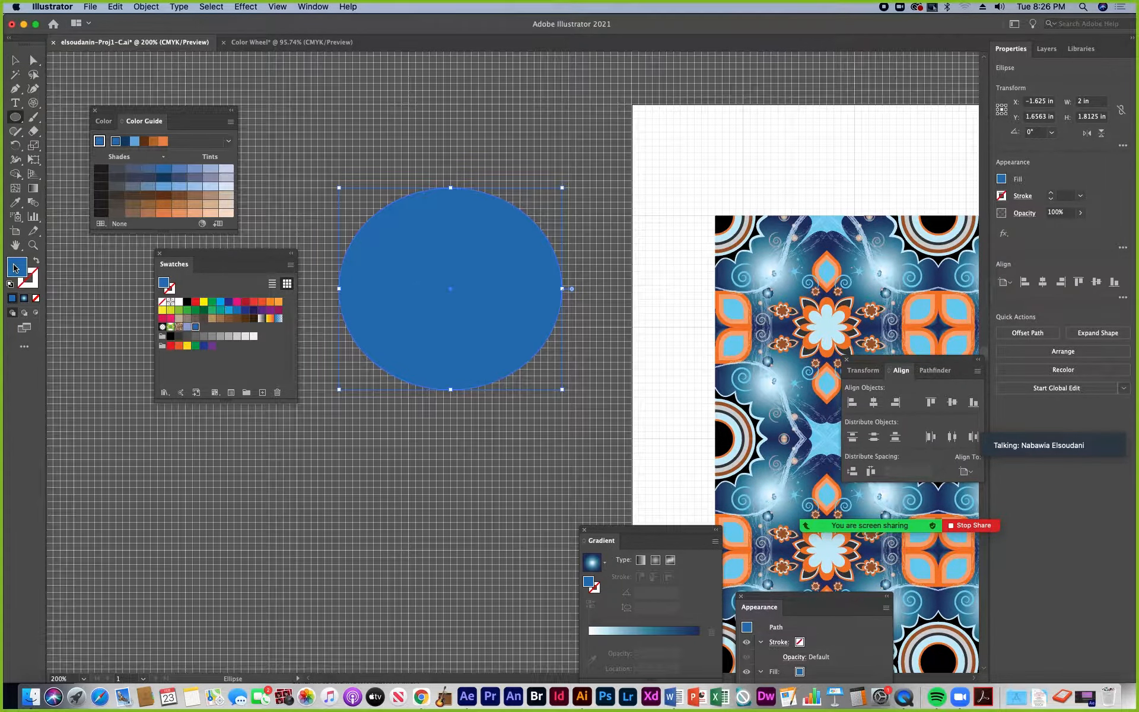
- Set the ellipse's fill color to C 100%, M 0%, Y 40%, K 0%
double_click(15, 268)
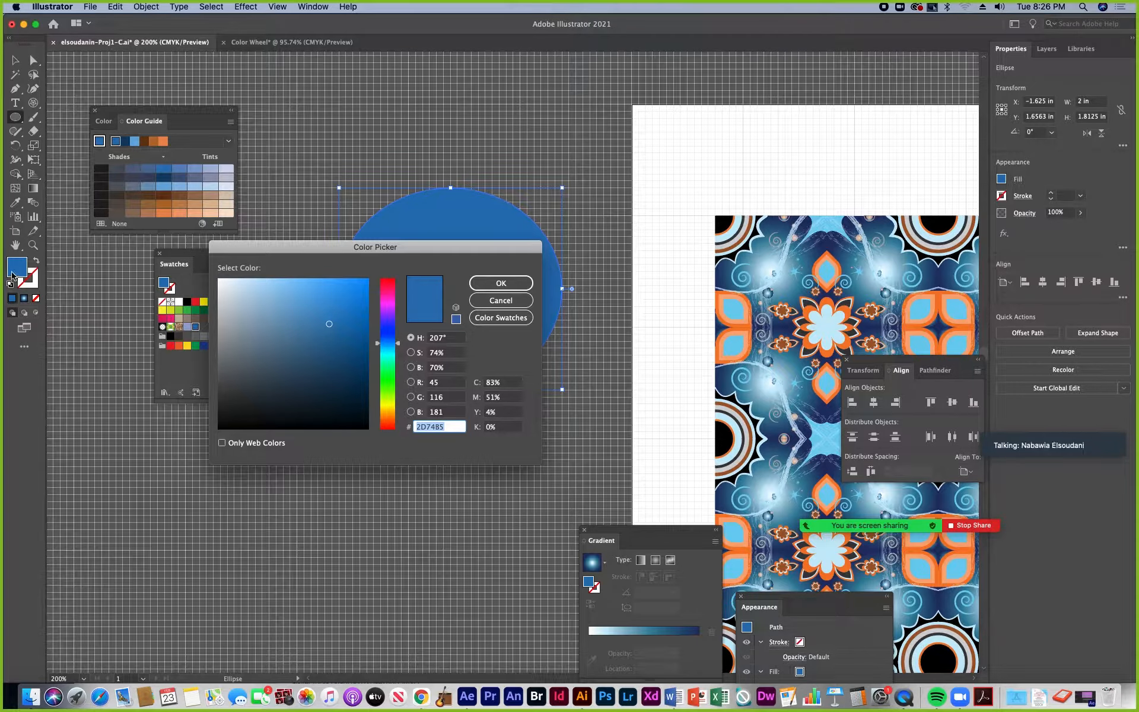
left_click_drag(381, 253, 329, 331)
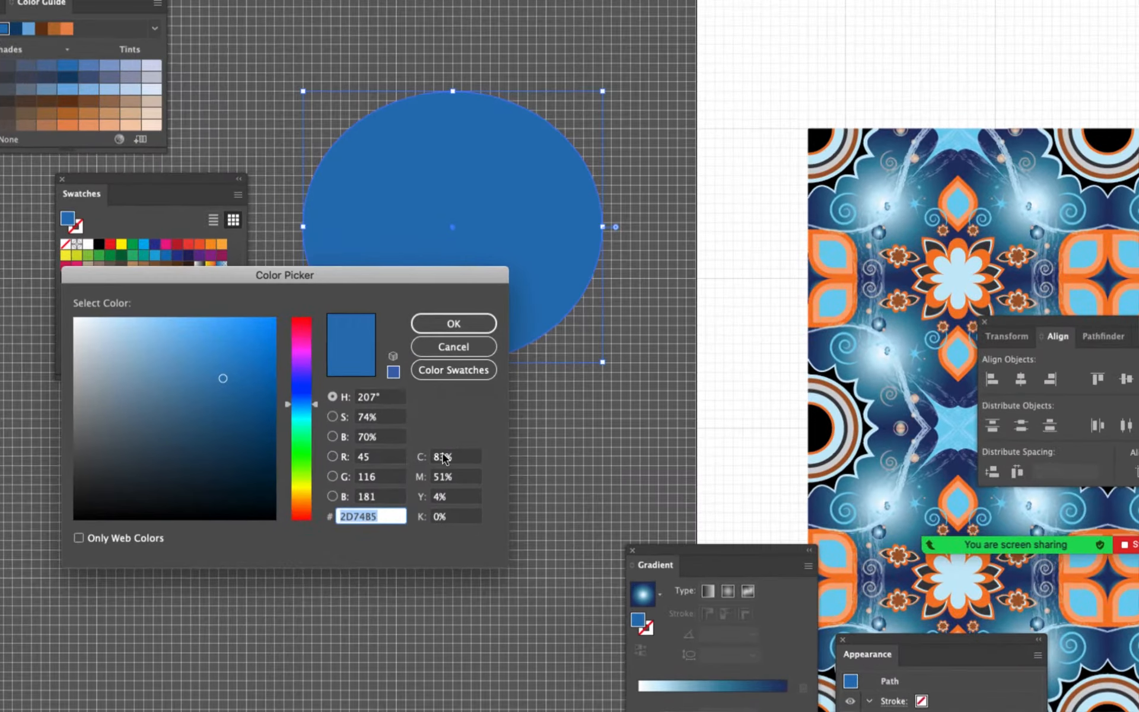
left_click(434, 459)
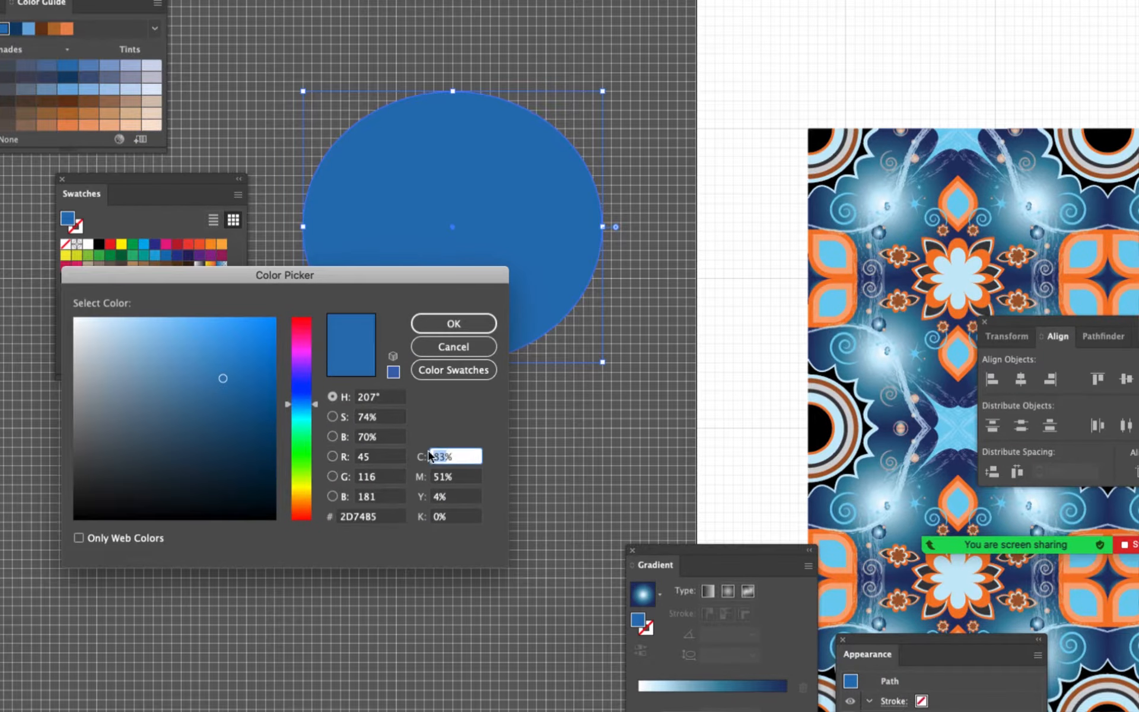
type("100")
left_click(442, 496)
type("40")
left_click(444, 476)
type("0")
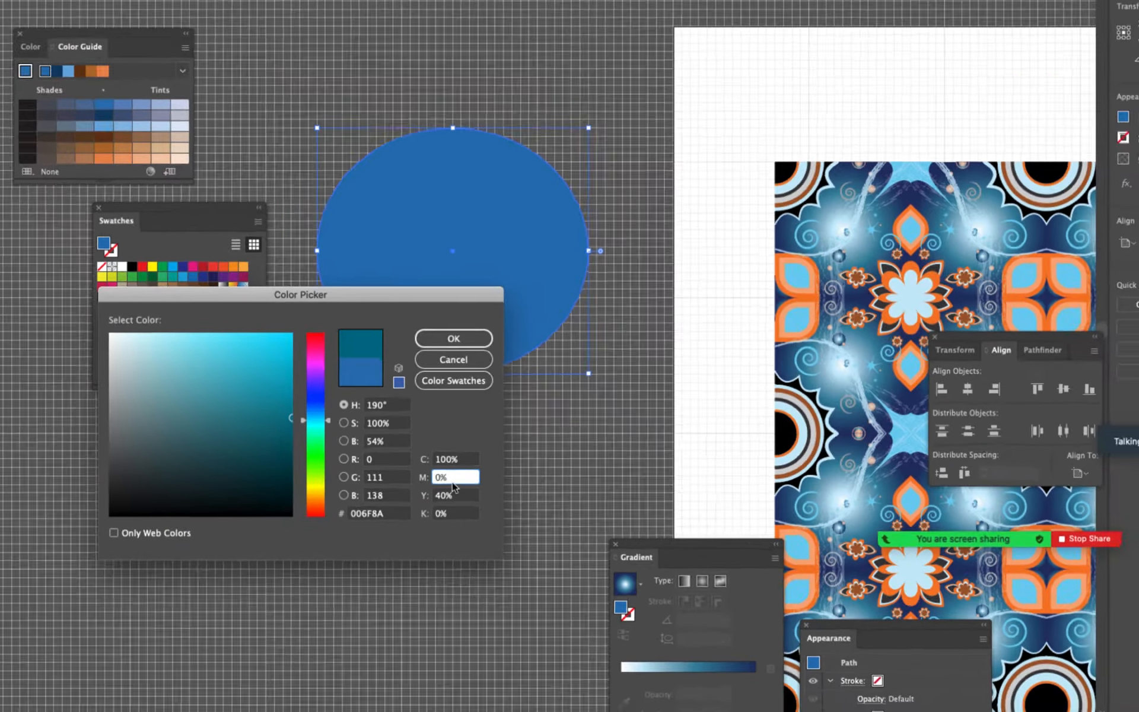
left_click(455, 339)
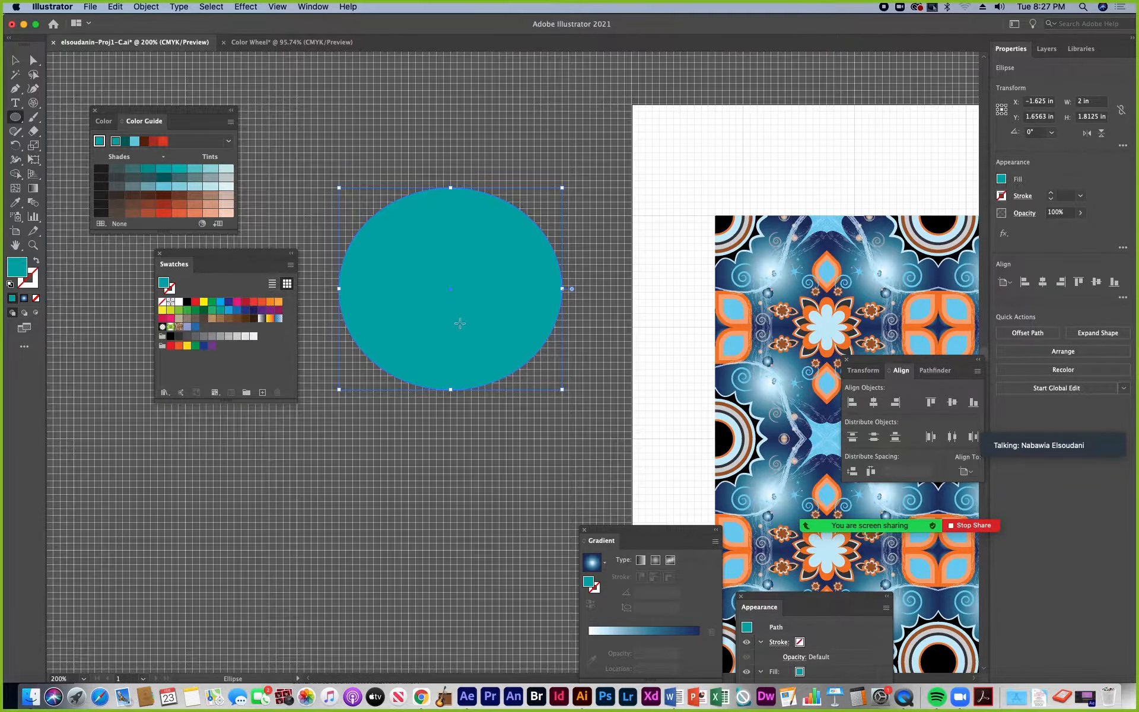
- Shift and narrow the Illustrator window and move its floating panels clear to compare the ellipse with the PDF's color samples
left_click_drag(807, 16, 511, 16)
left_click_drag(904, 358, 1019, 483)
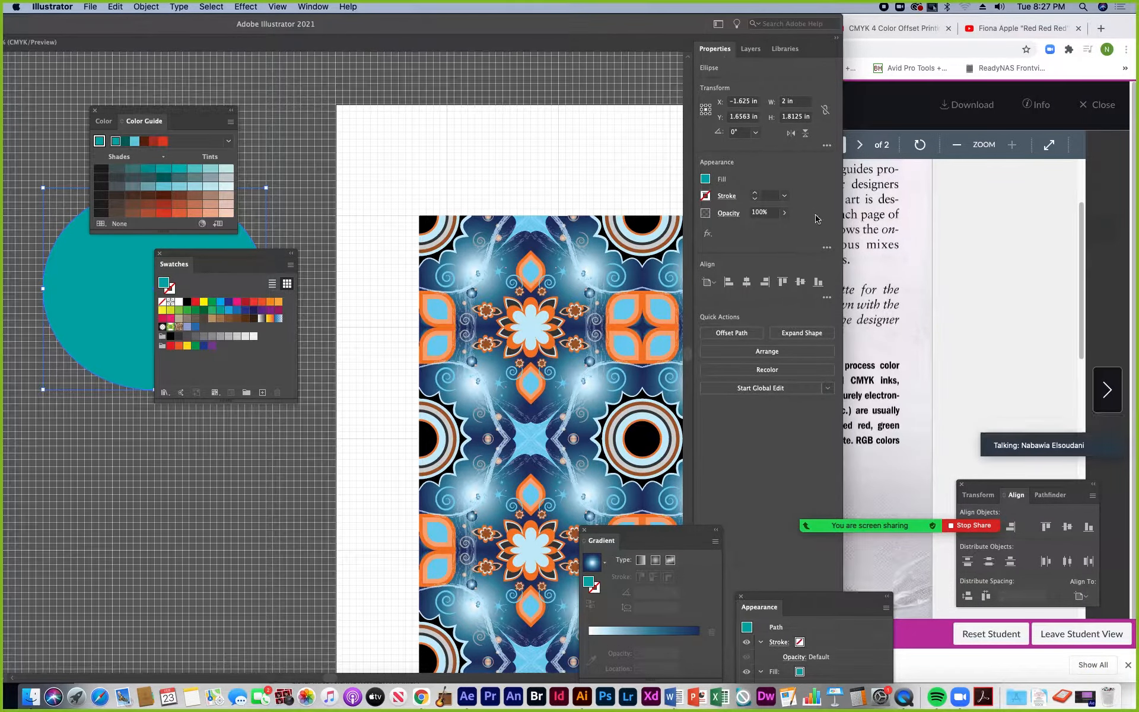
left_click_drag(839, 235, 573, 238)
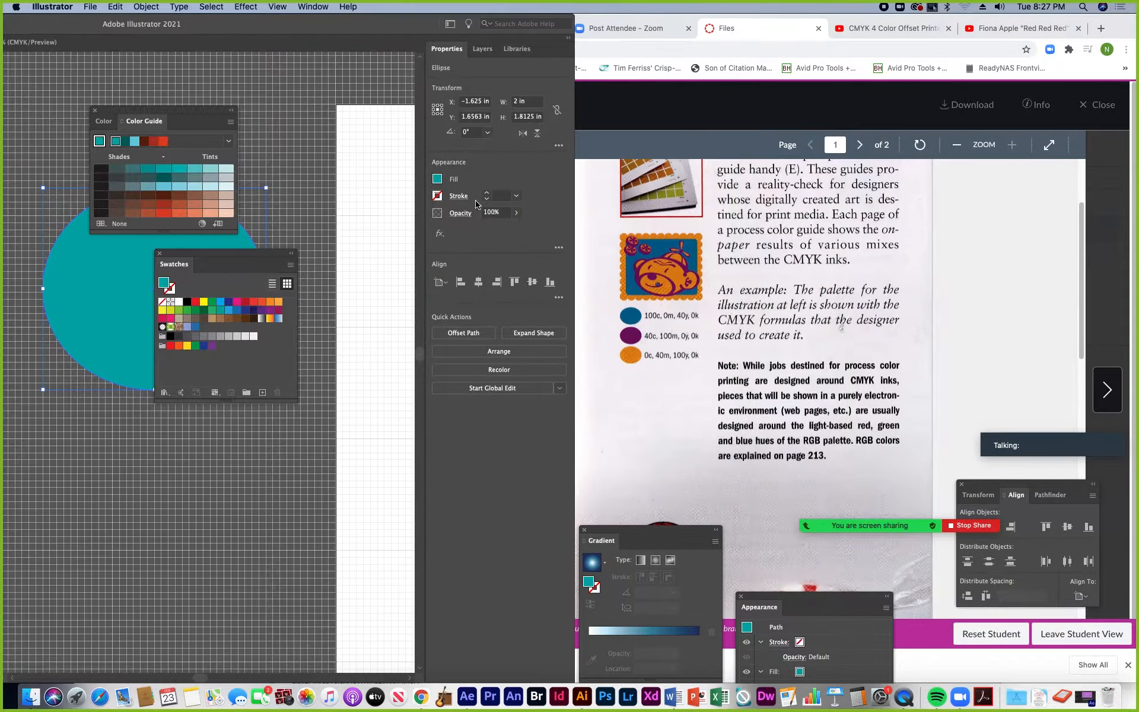
left_click_drag(229, 256, 229, 495)
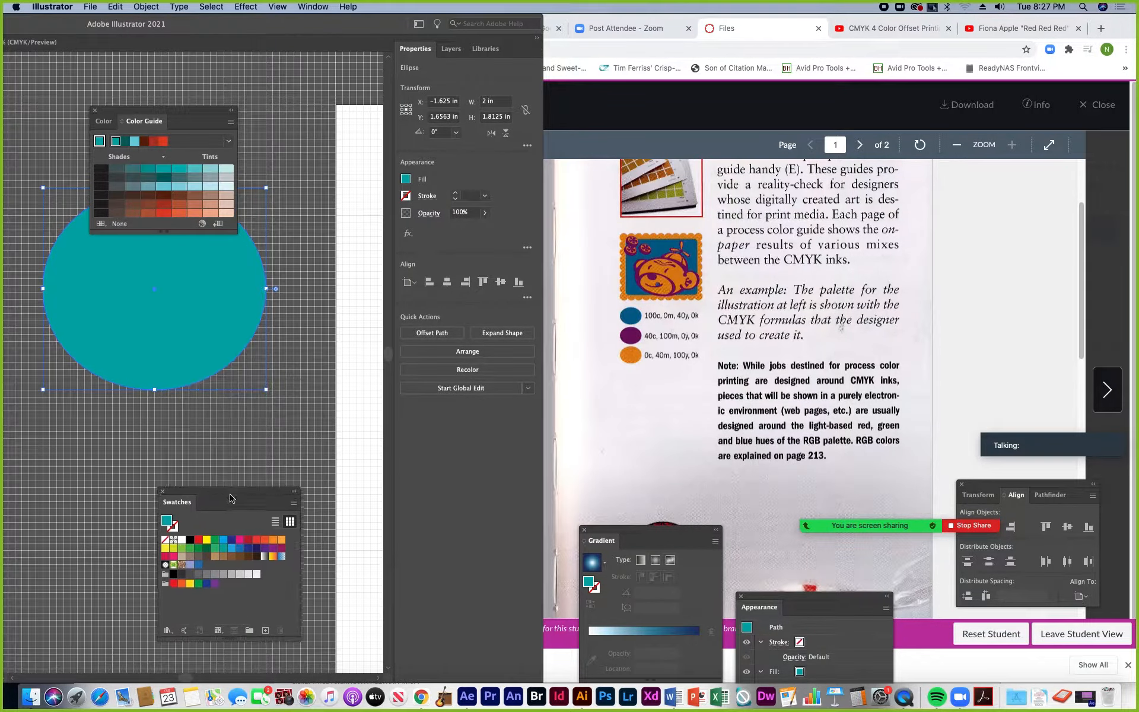
left_click_drag(165, 111, 320, 62)
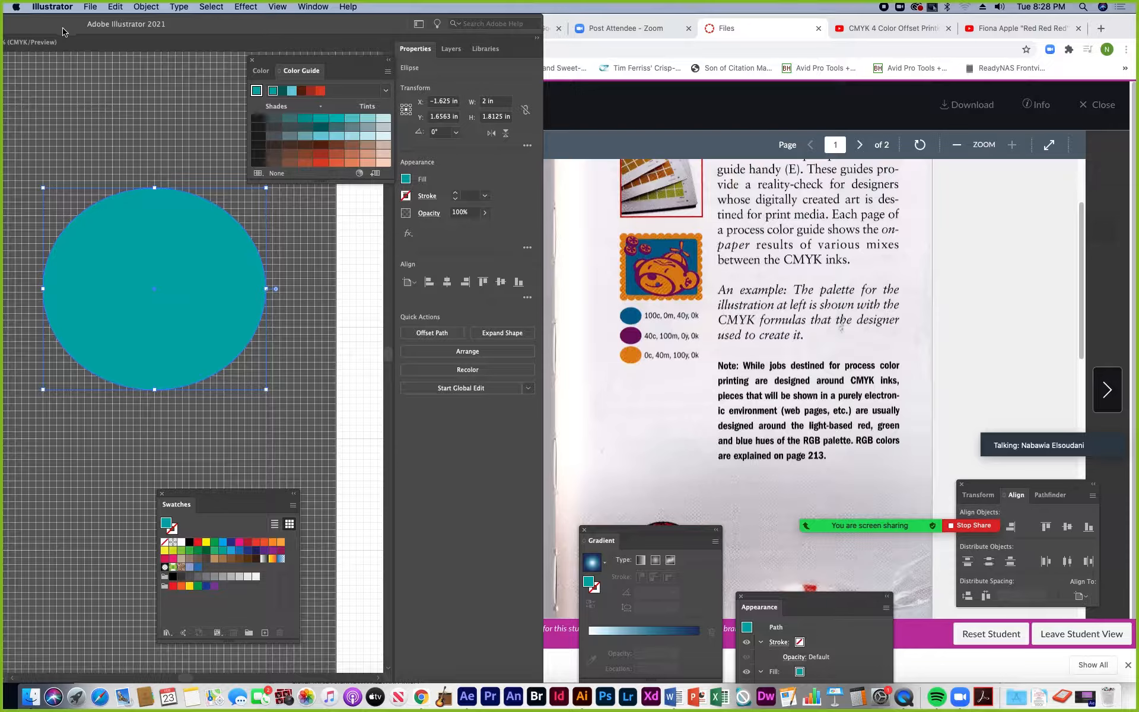
- Widen the Illustrator window and move it back so the document fills the screen again
left_click_drag(546, 678, 1009, 691)
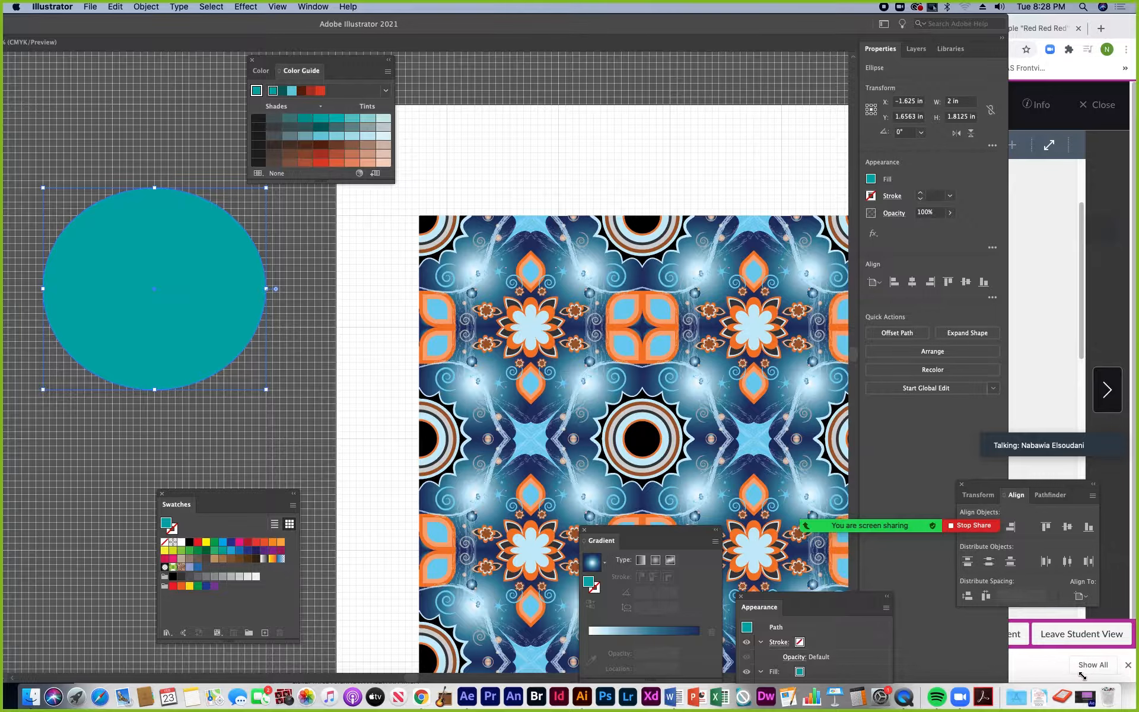
left_click_drag(1095, 675, 1128, 677)
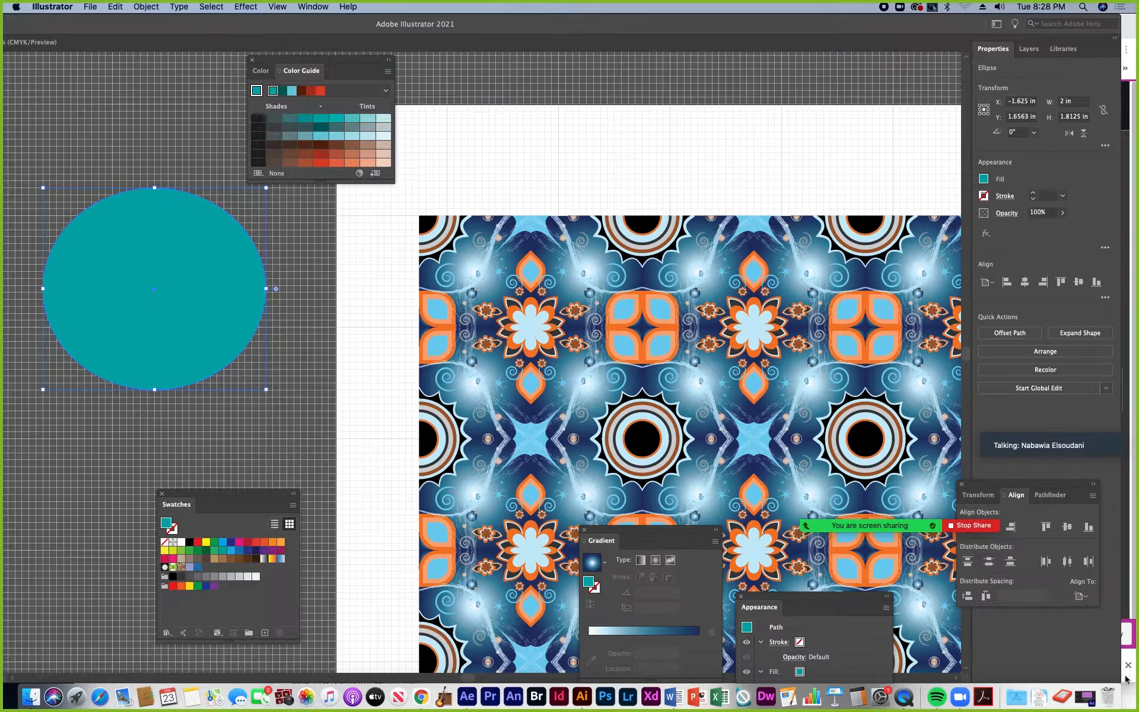
left_click_drag(122, 27, 416, 64)
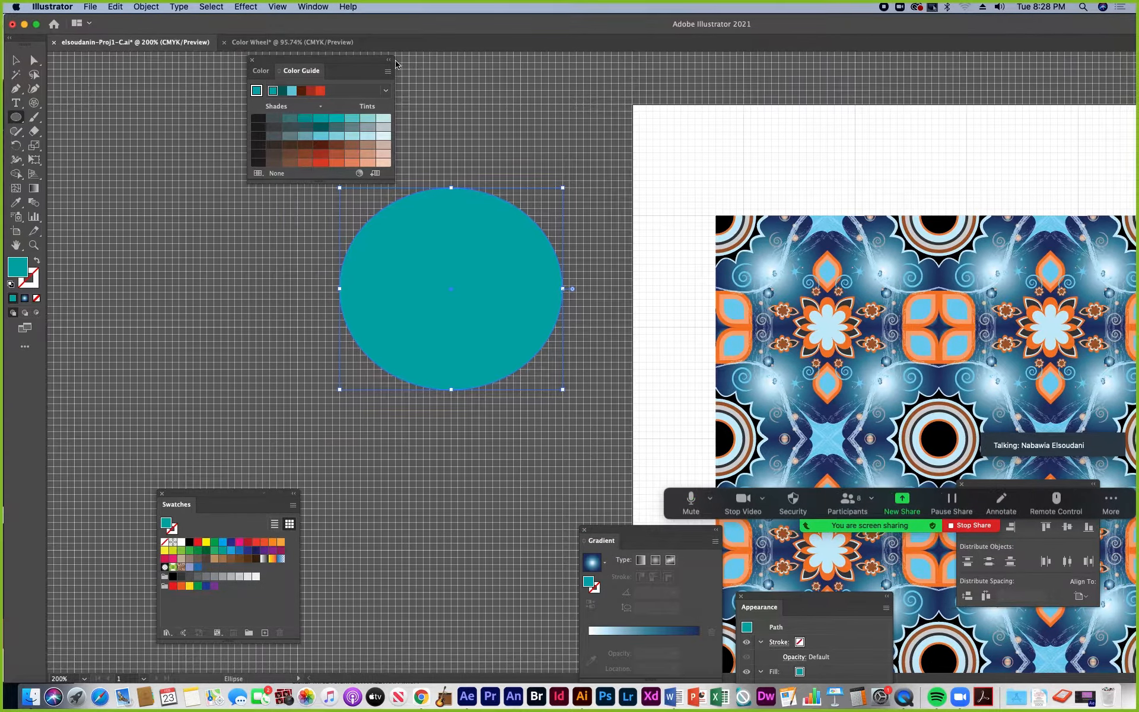
left_click_drag(7, 16, 44, 22)
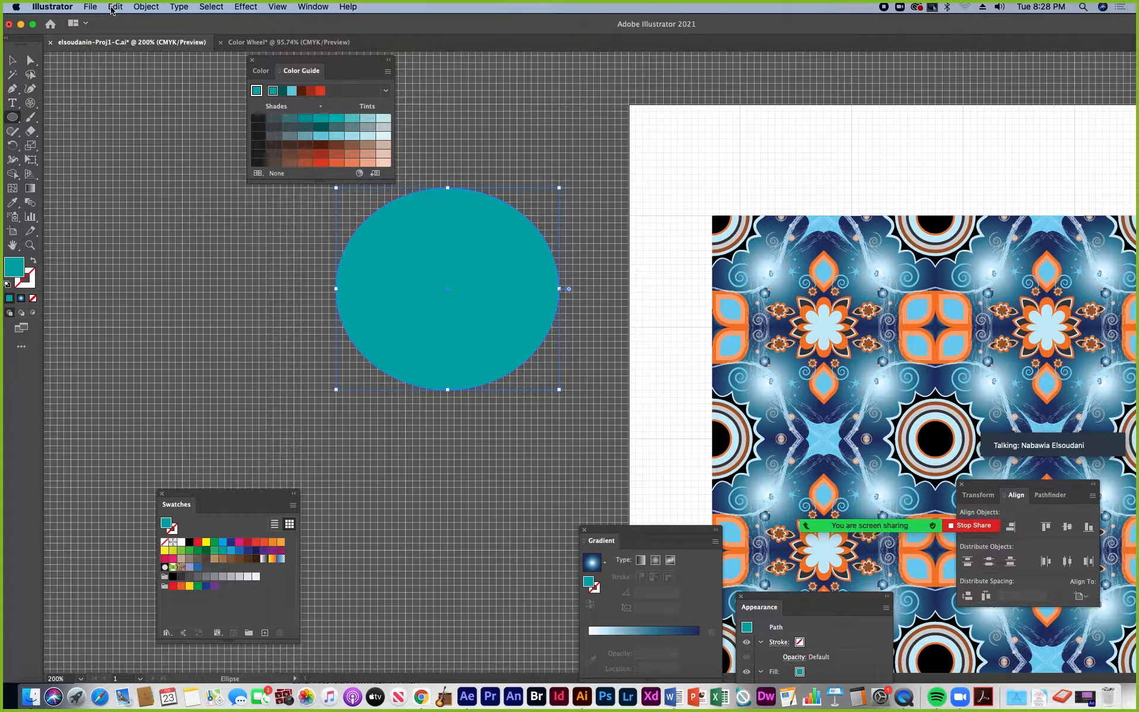
- Check which color mode the document uses, move the Swatches panel nearer the ellipse, and switch to the Selection tool
left_click(92, 7)
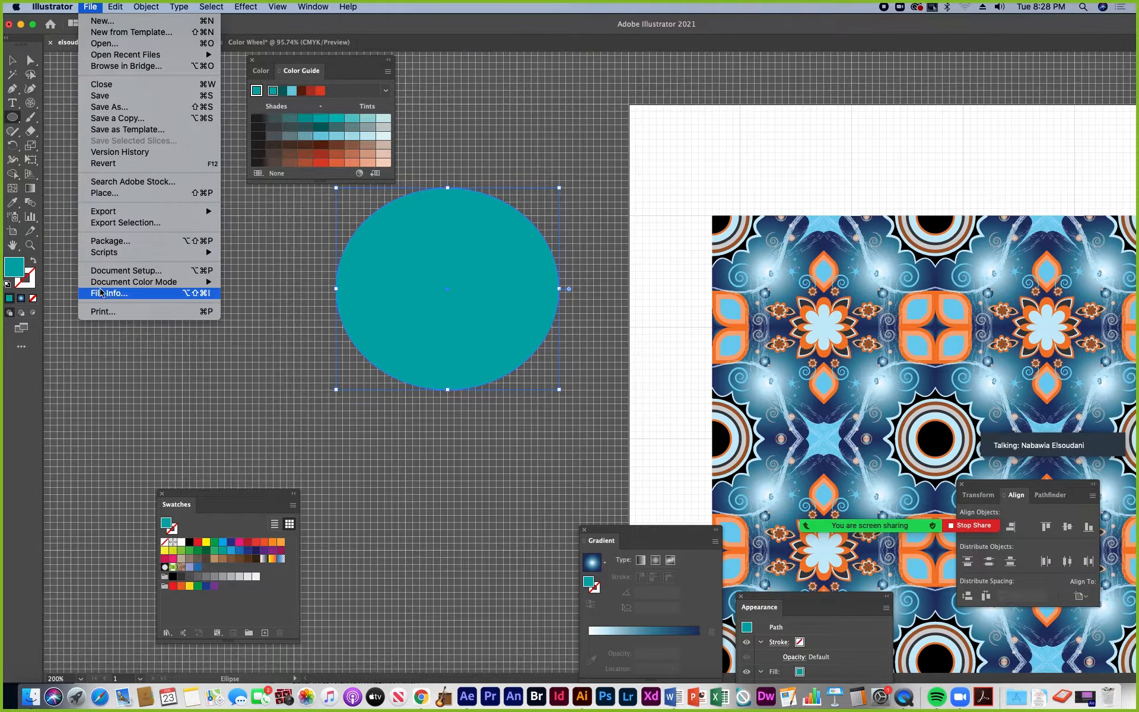
mouse_move(156, 283)
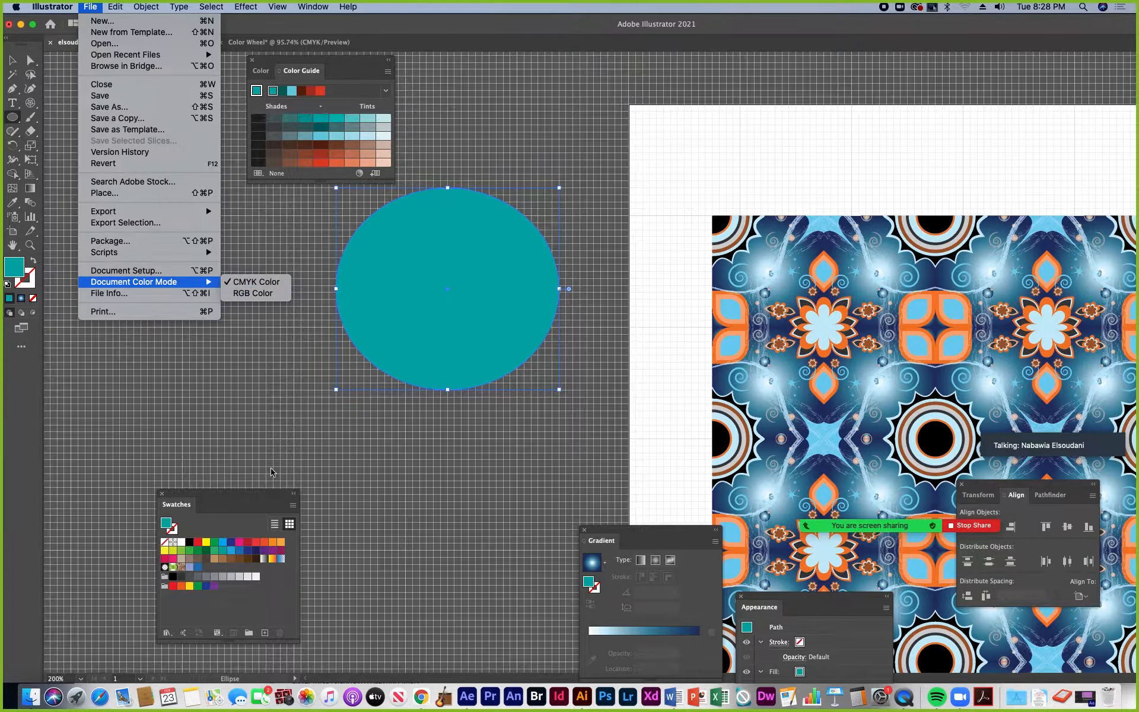
left_click(230, 499)
left_click_drag(263, 495, 255, 468)
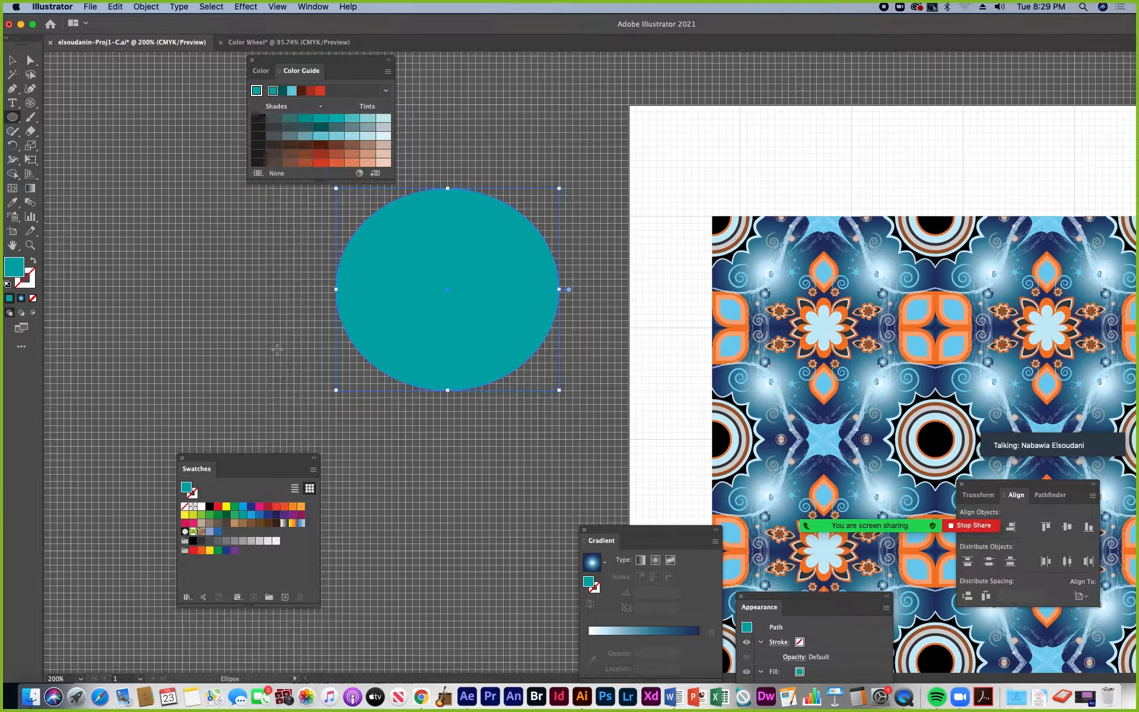
left_click(91, 7)
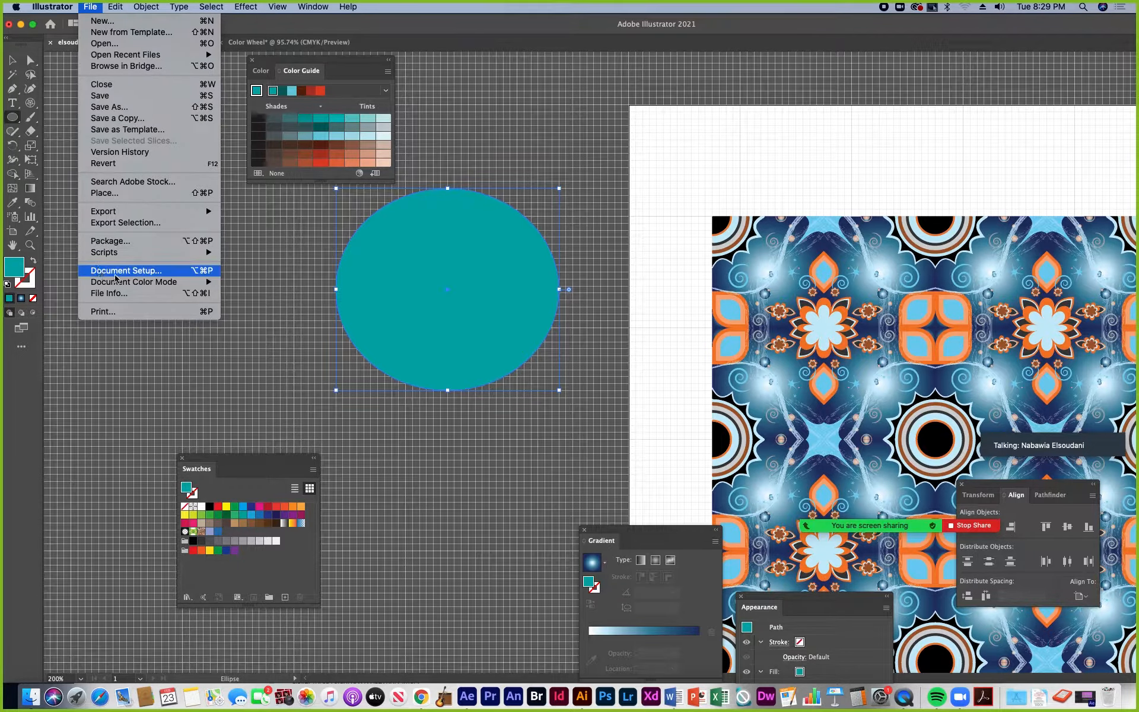
mouse_move(208, 287)
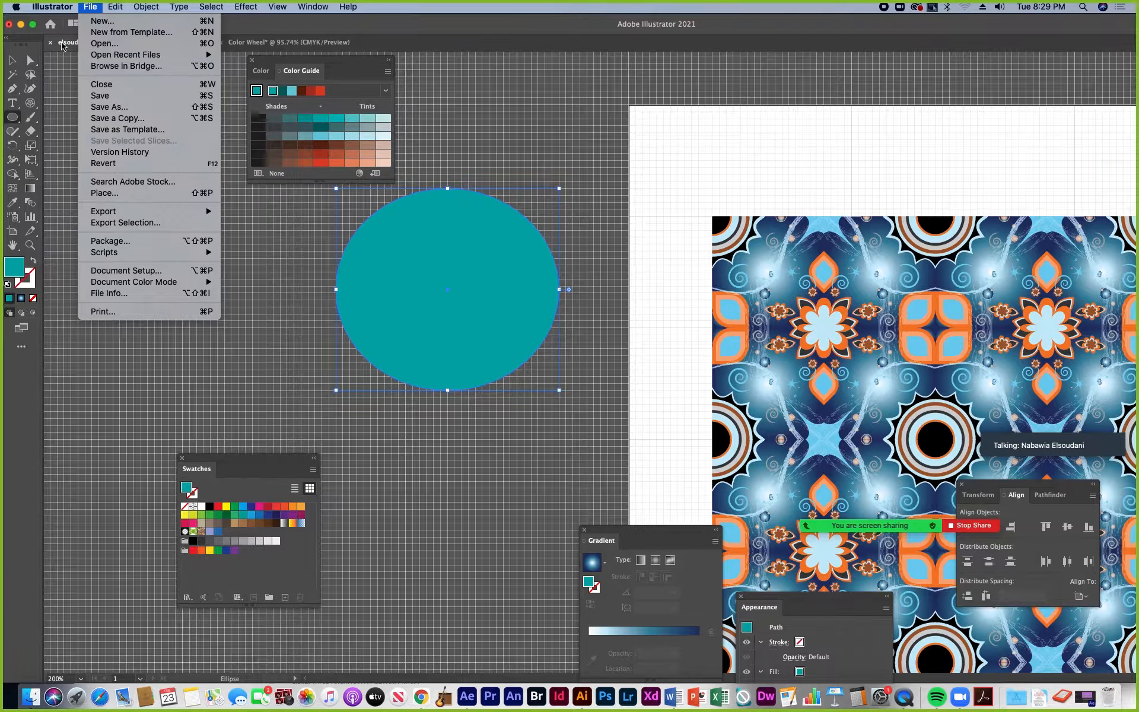
left_click(100, 7)
left_click(100, 7)
left_click(318, 30)
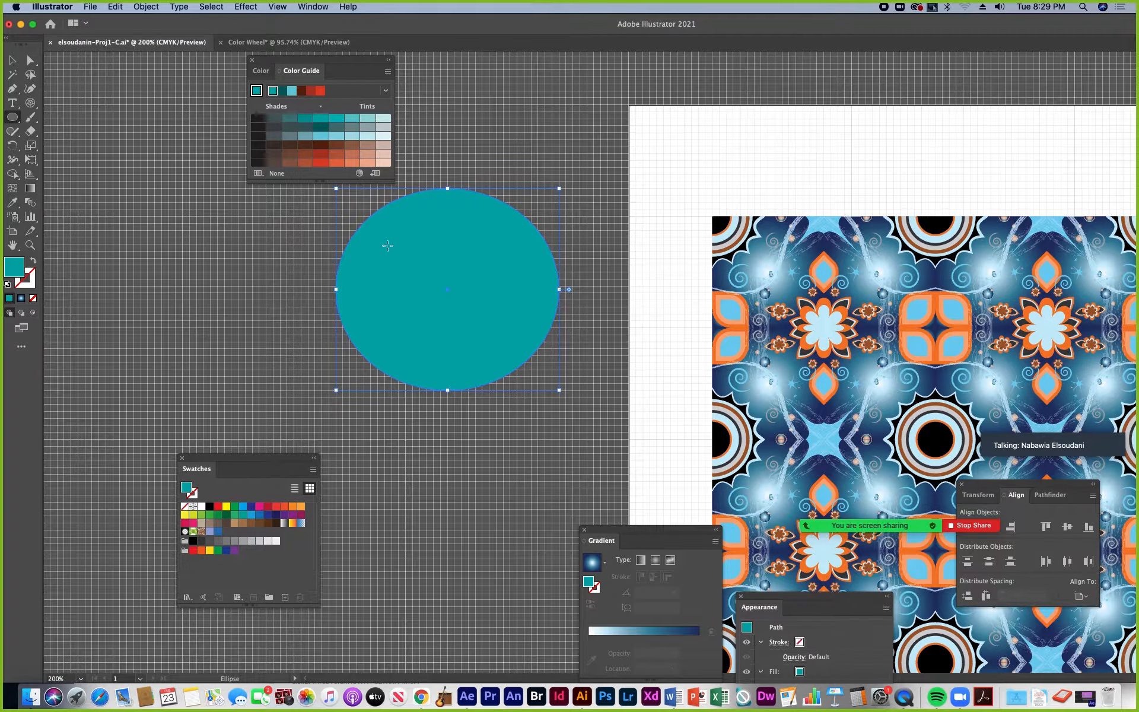
left_click(12, 60)
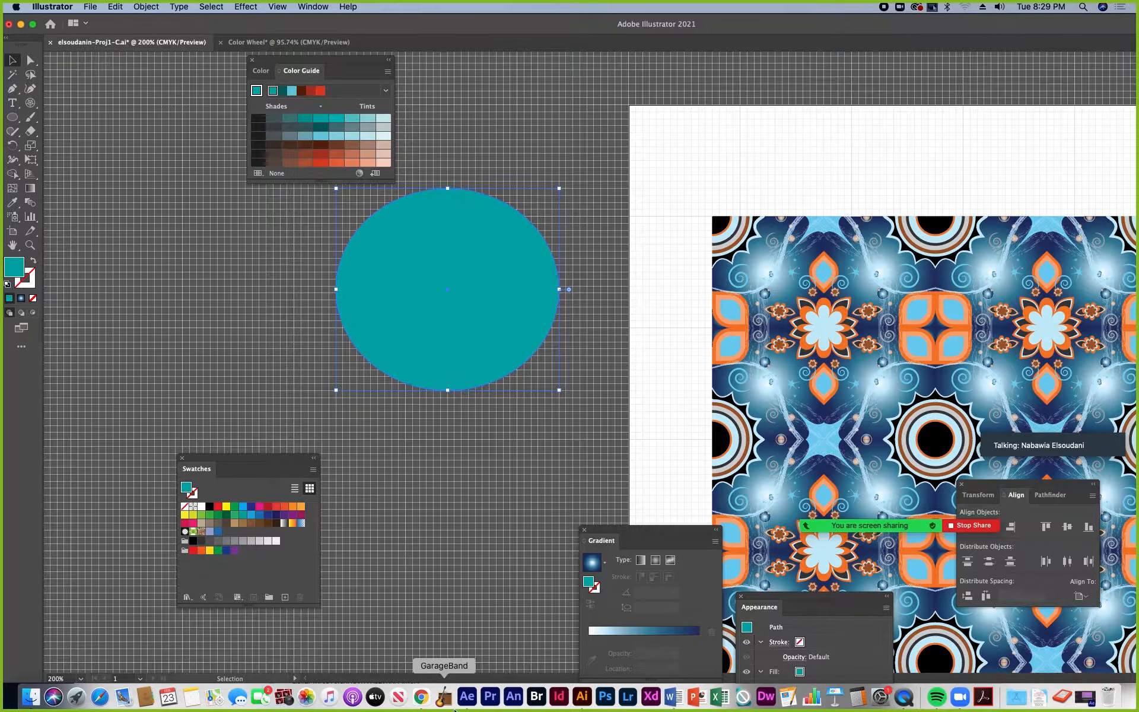
- Switch to Chrome, view the PDF page's enlarged candy illustration, and move the screen-sharing bar away from it
left_click(422, 699)
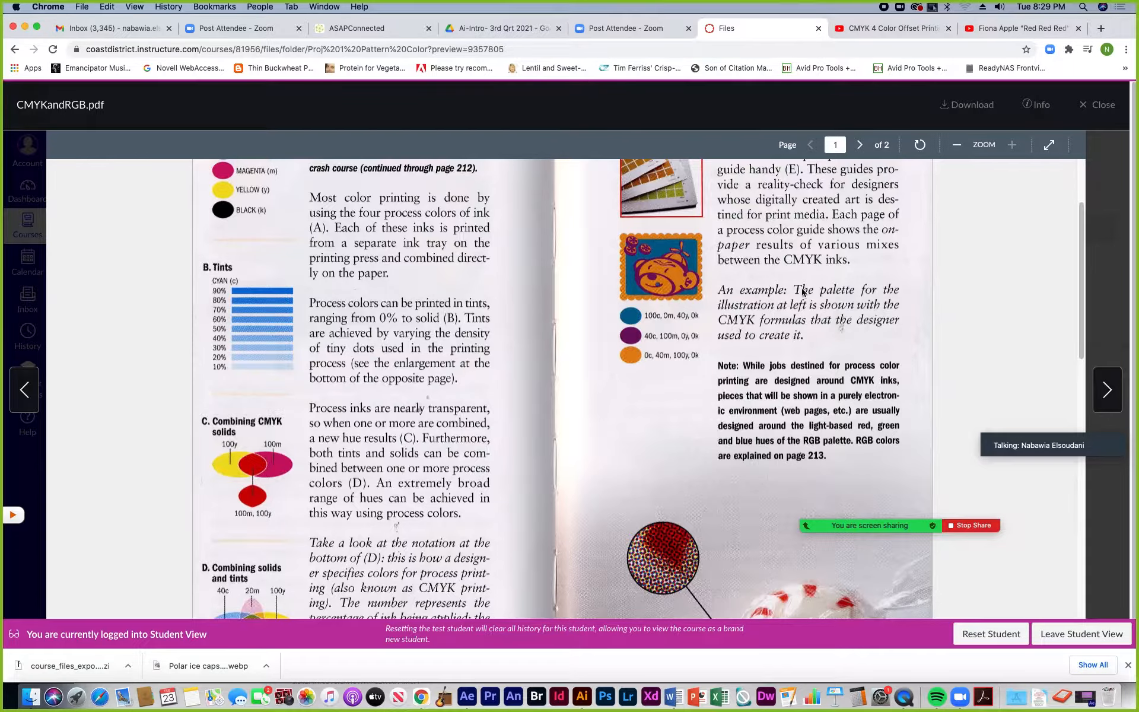
scroll(818, 364, "up", 2)
scroll(817, 364, "down", 3)
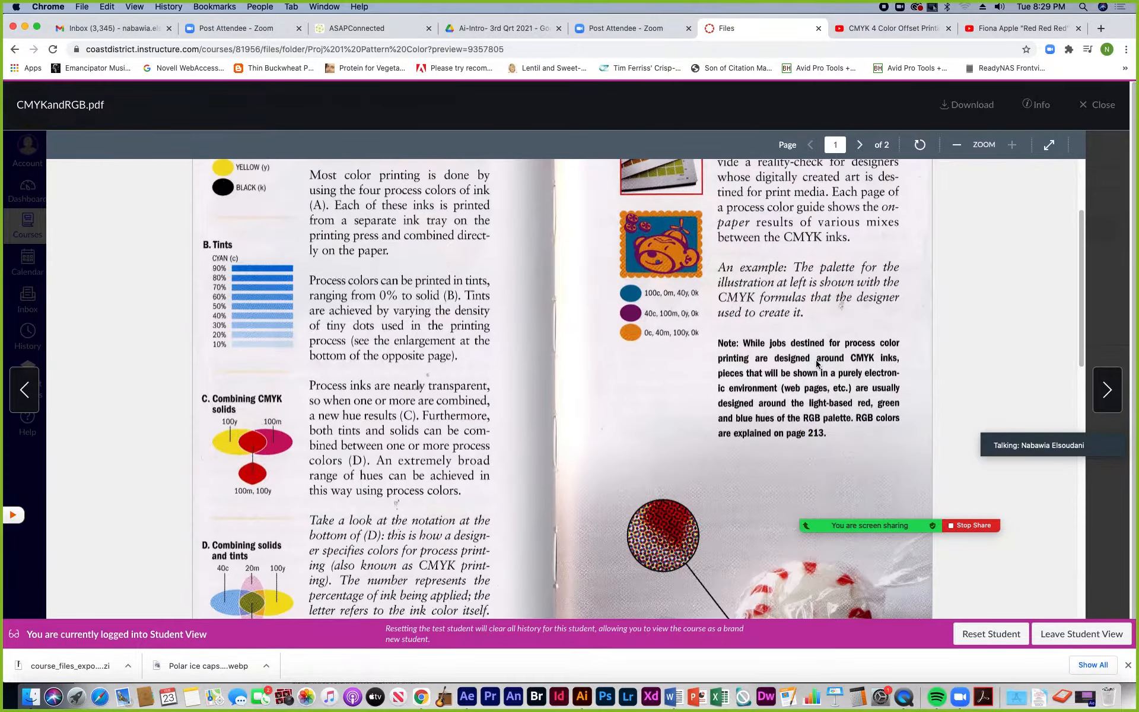
scroll(816, 363, "down", 3)
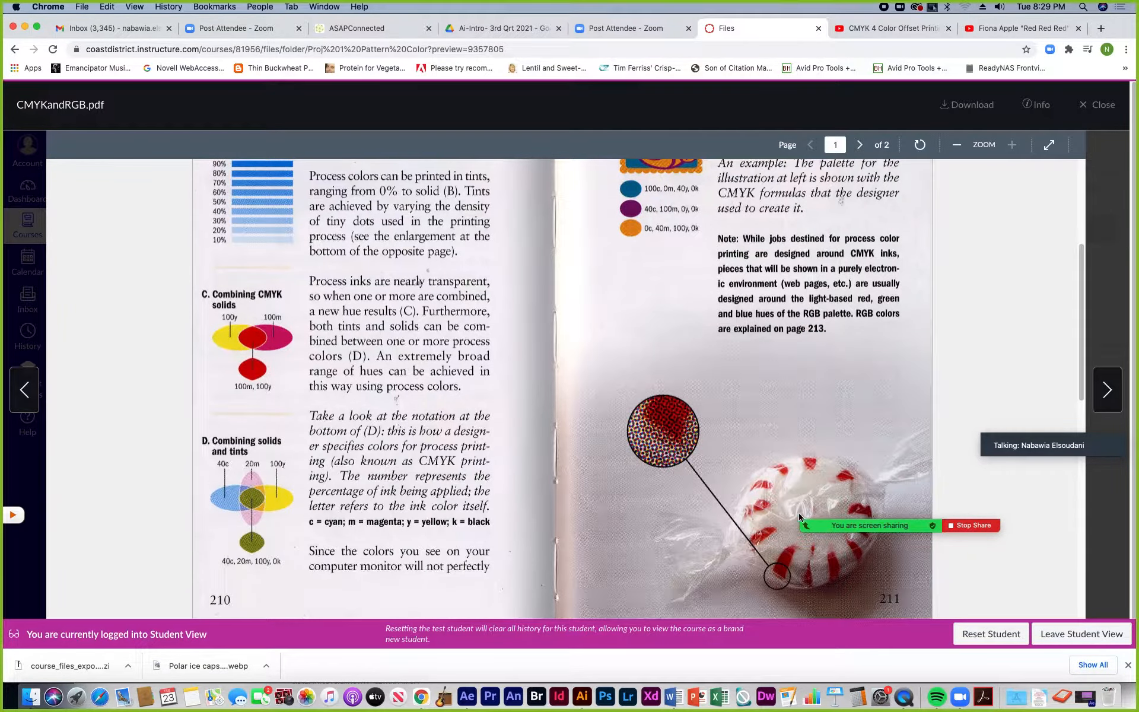
left_click_drag(799, 517, 315, 223)
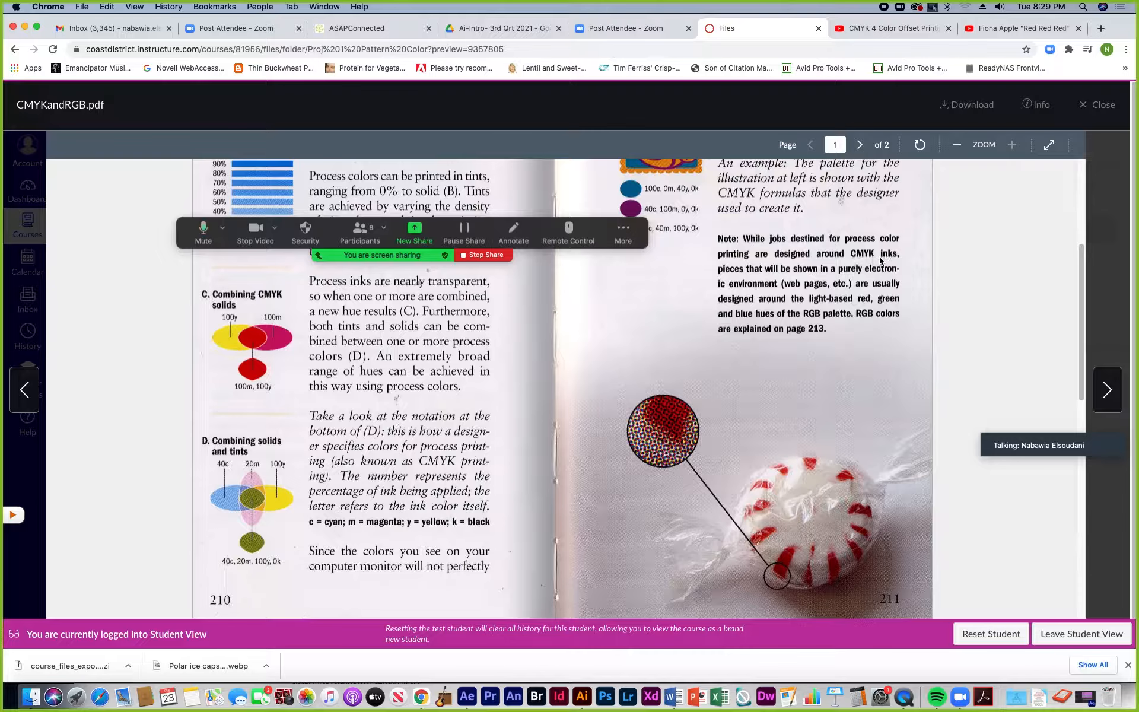
scroll(886, 267, "down", 1)
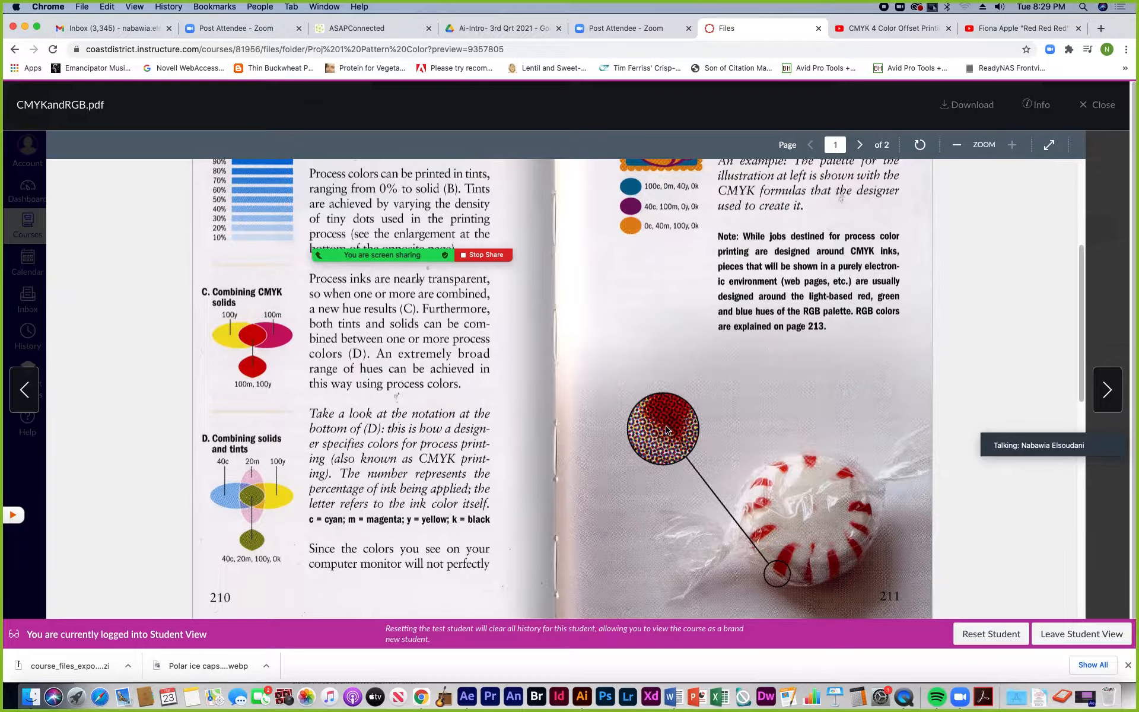
- Enlarge the web page and the PDF to examine the magnified halftone dots in the candy illustration on page 211
key("super+equal")
key("super+equal")
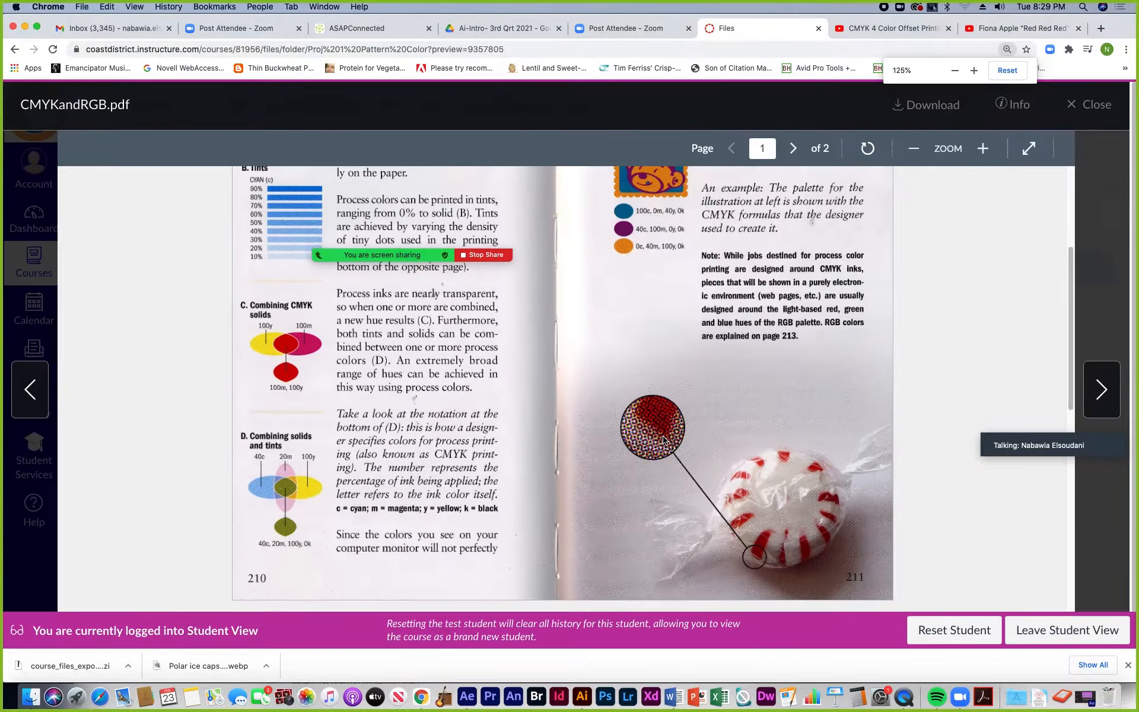
left_click(982, 148)
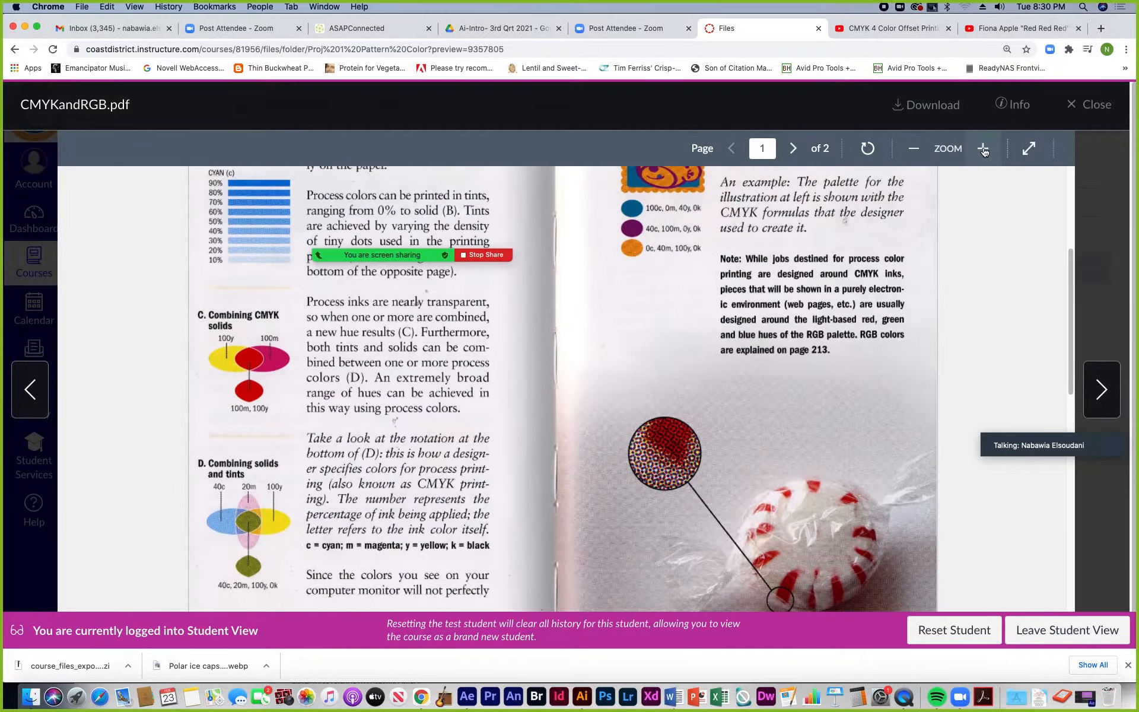
left_click(983, 148)
scroll(883, 418, "down", 4)
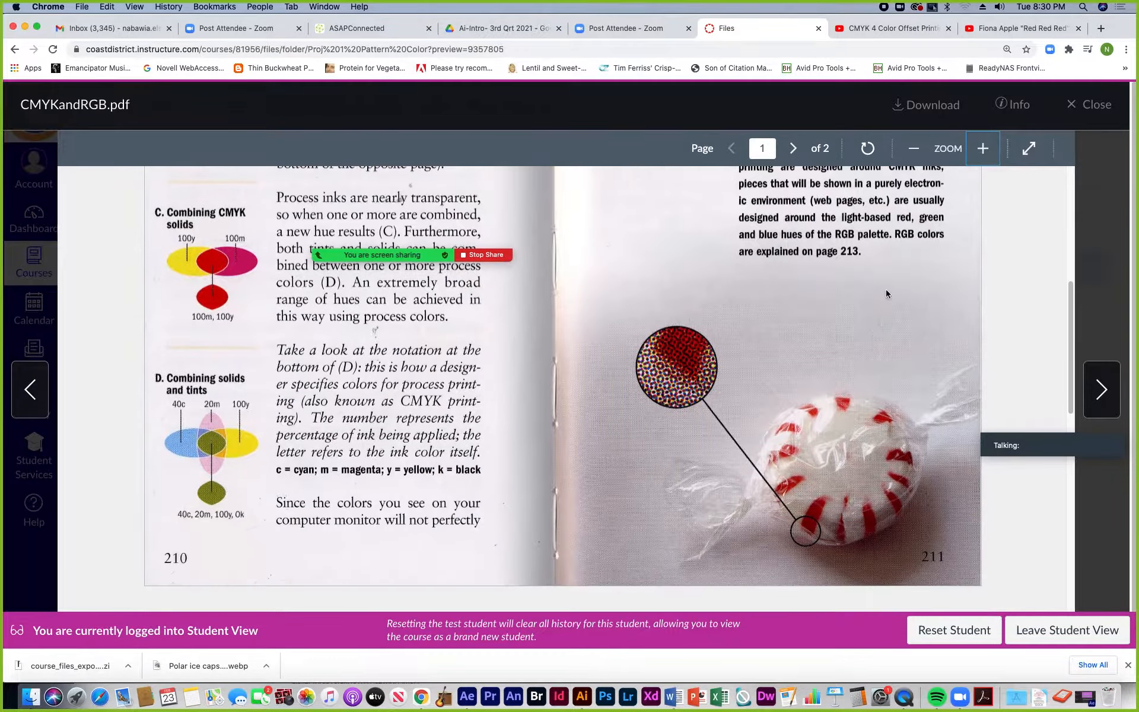
left_click(983, 150)
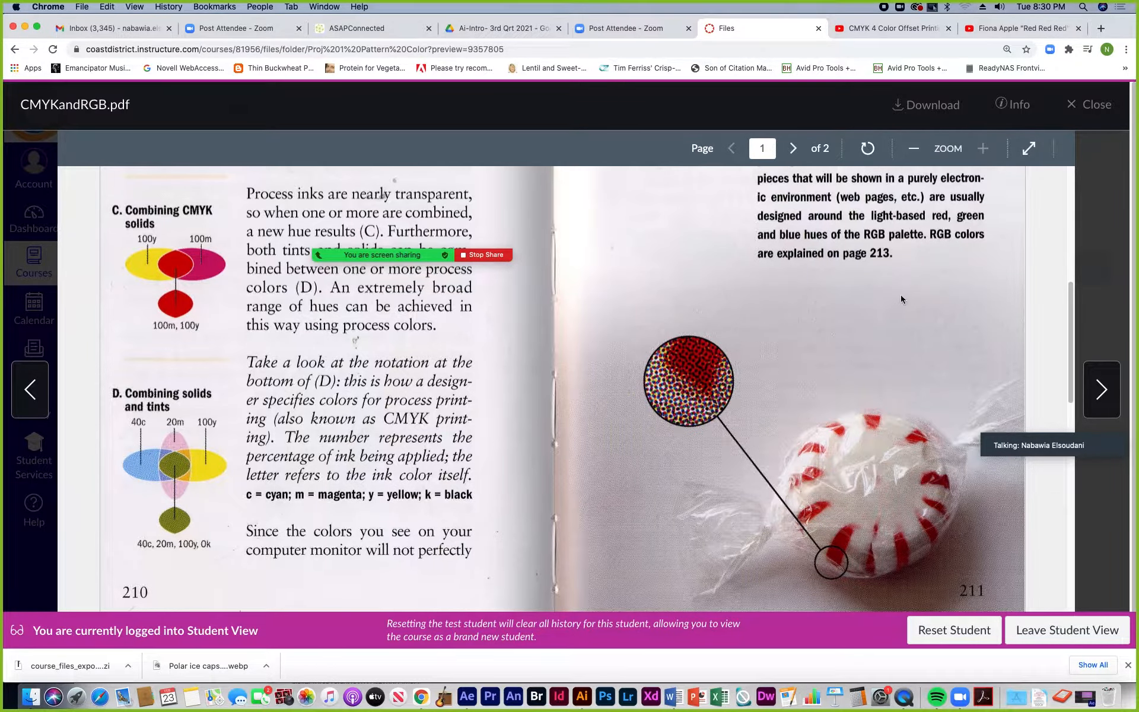
left_click(914, 150)
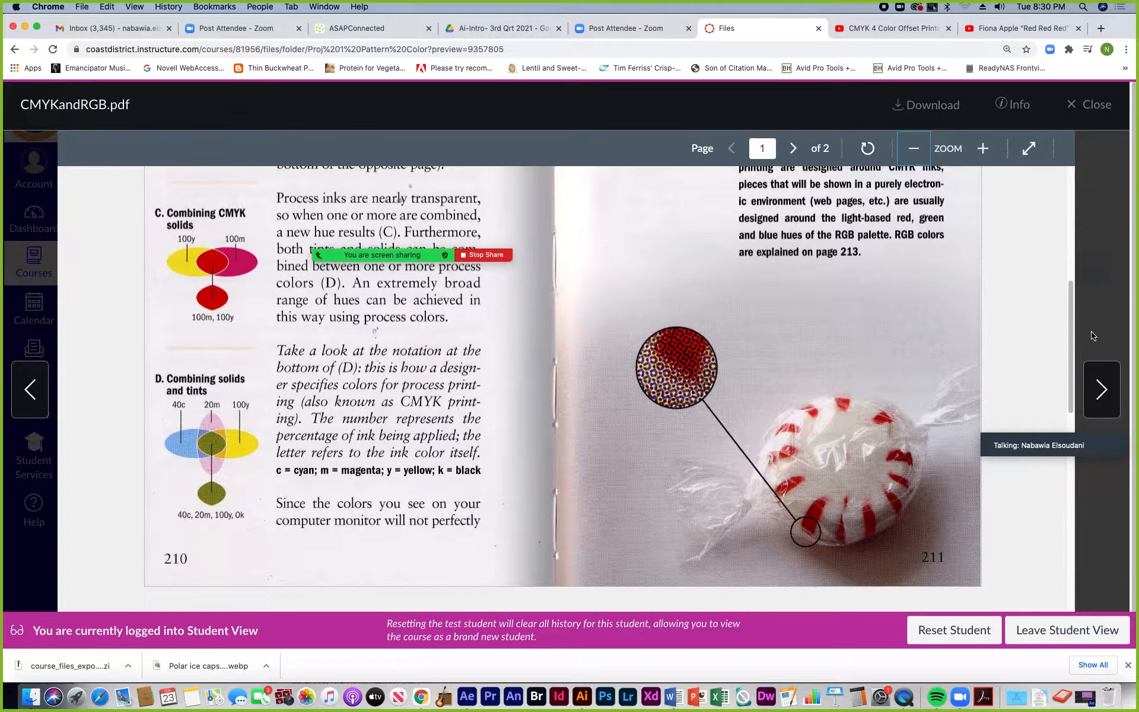
- View the RGB colors section on the PDF's second page and move the screen-sharing bar off its color samples
scroll(1020, 323, "down", 3)
scroll(1020, 325, "down", 5)
scroll(1020, 326, "up", 8)
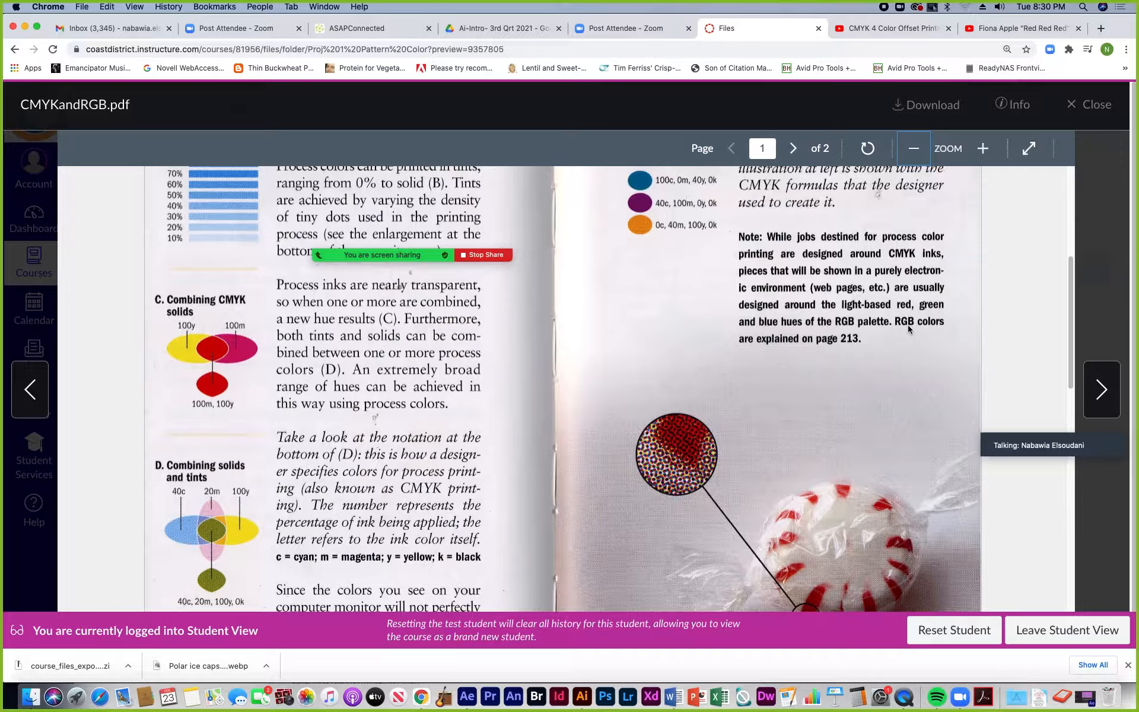
scroll(908, 327, "down", 10)
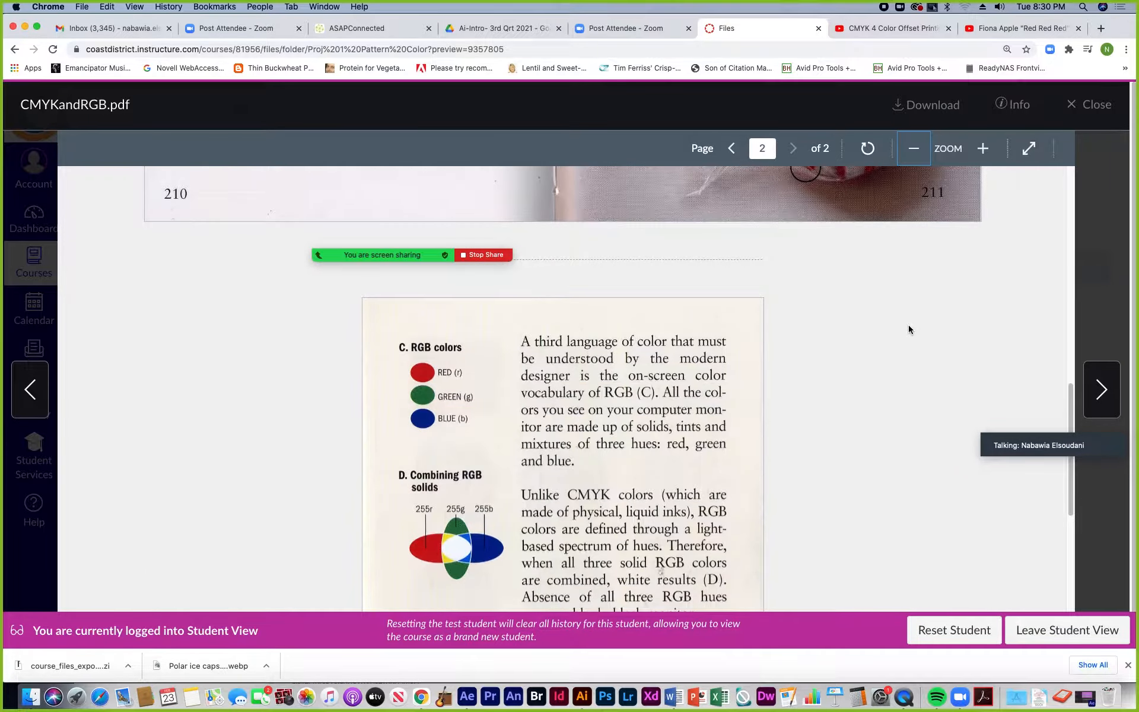
scroll(909, 330, "down", 3)
mouse_move(239, 233)
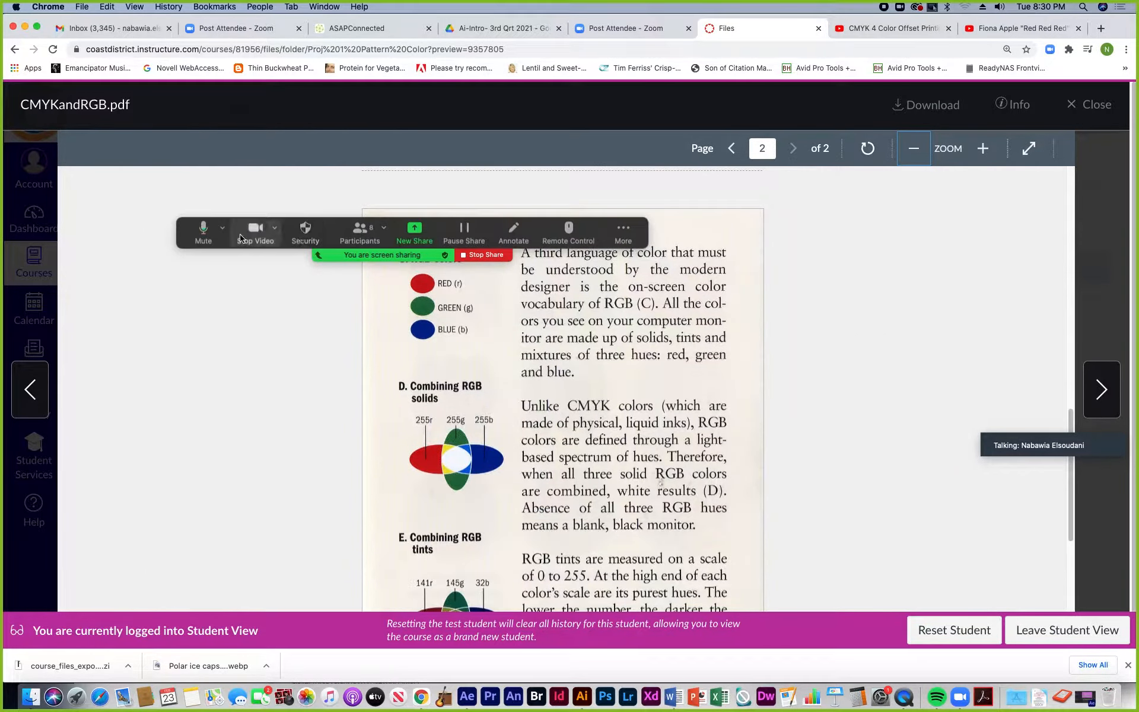
left_click_drag(239, 234, 500, 161)
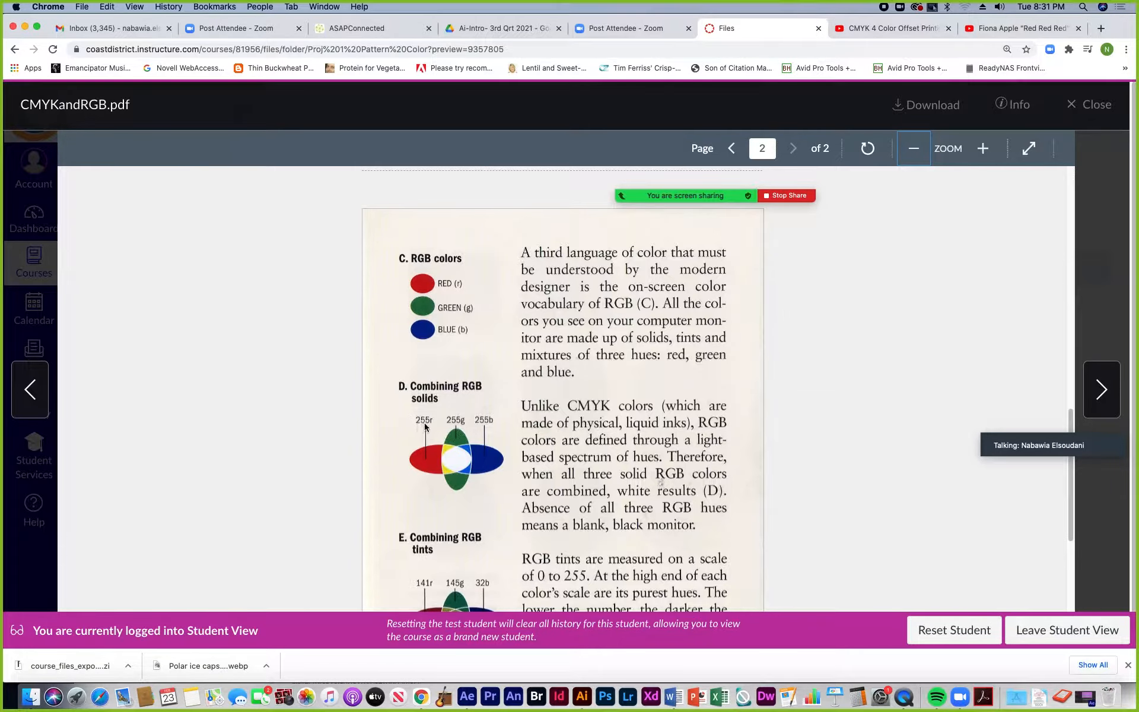
- Compare the cyan tint scale on the PDF's first page with the combined RGB solids and tints on the second page
scroll(426, 426, "up", 10)
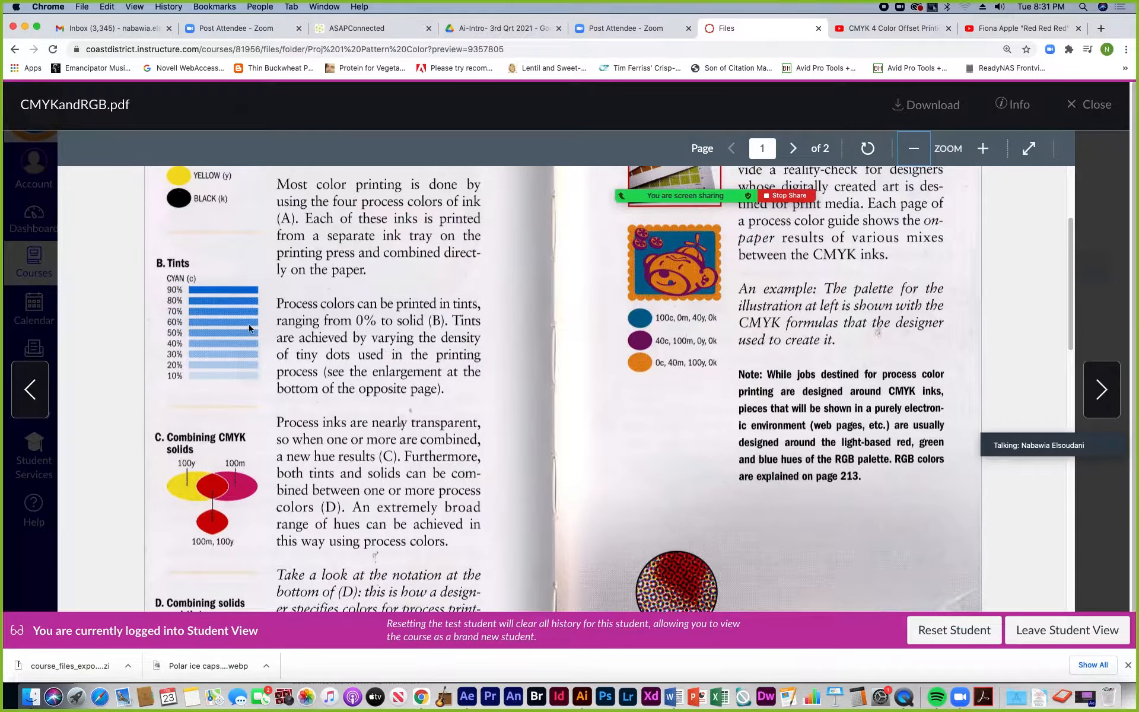
scroll(219, 359, "up", 1)
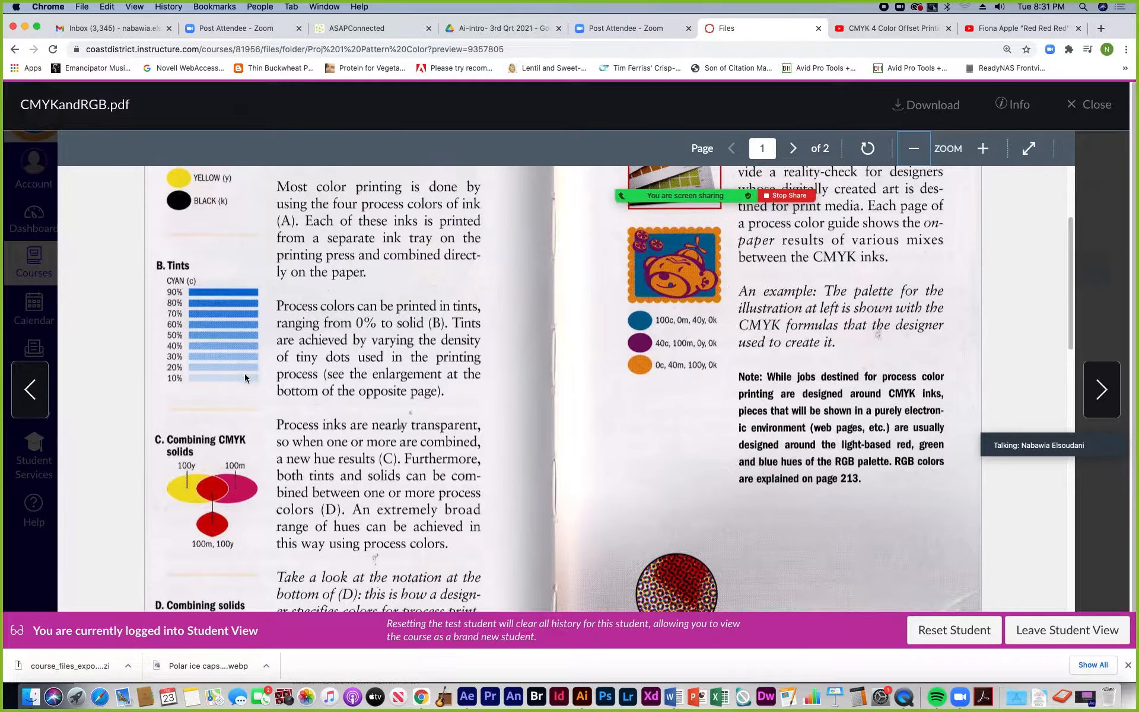
scroll(244, 377, "down", 15)
scroll(428, 379, "down", 1)
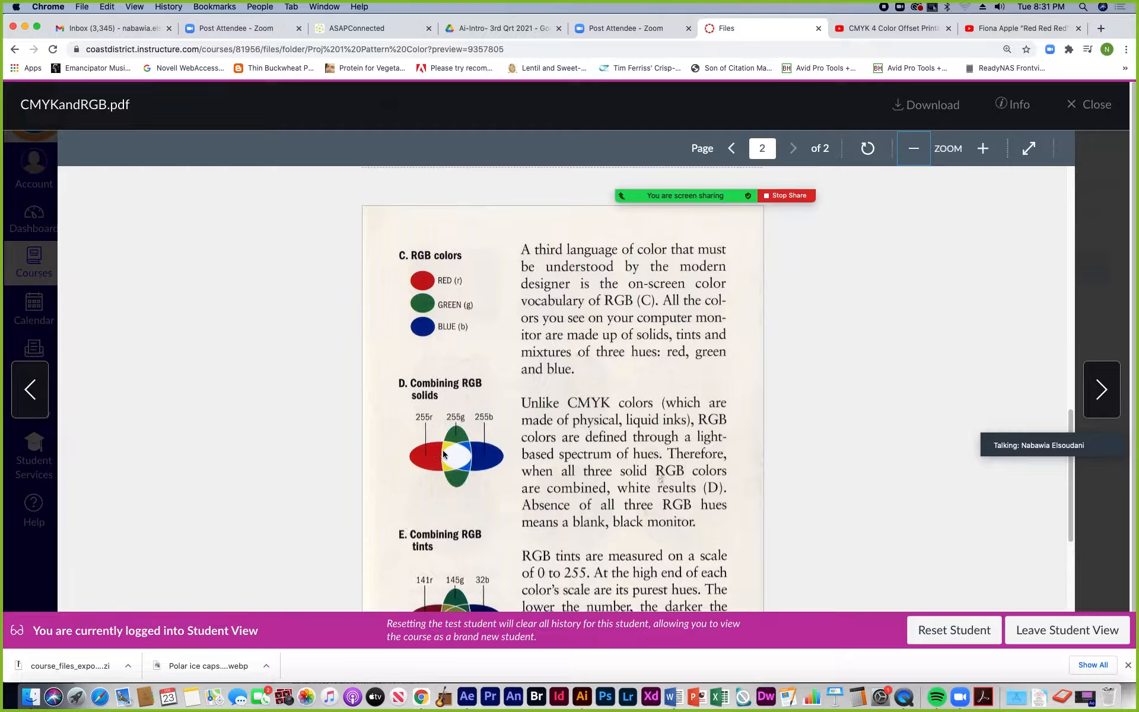
scroll(462, 452, "down", 5)
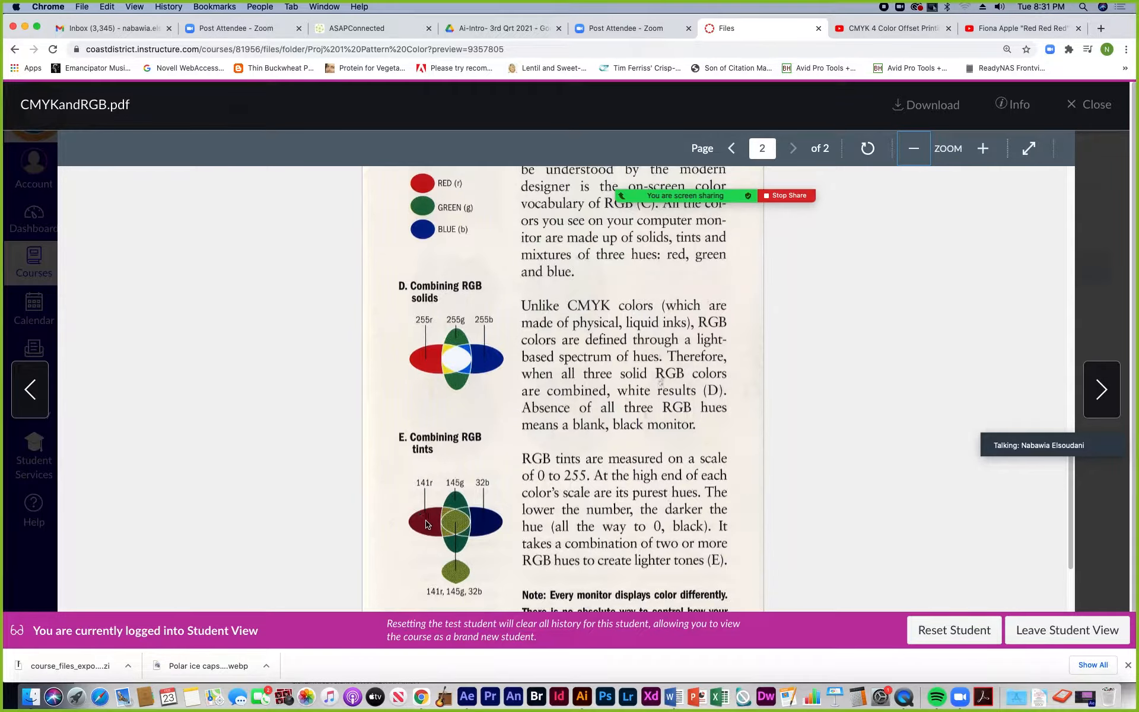
scroll(426, 523, "down", 1)
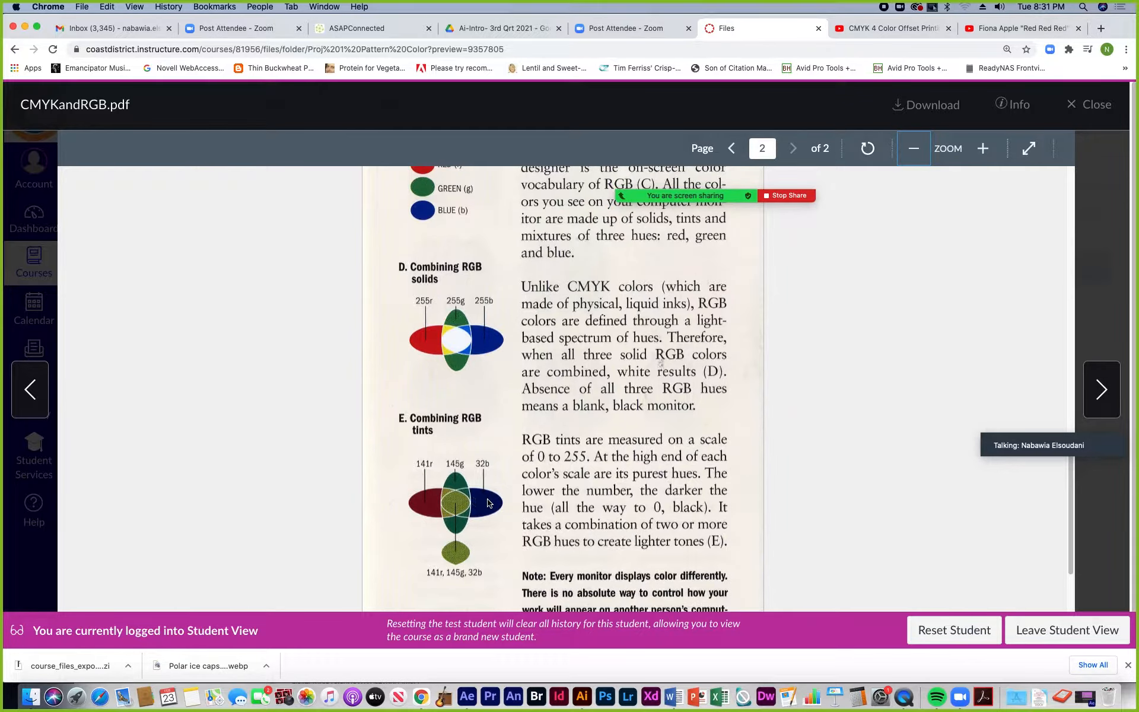
scroll(472, 503, "up", 3)
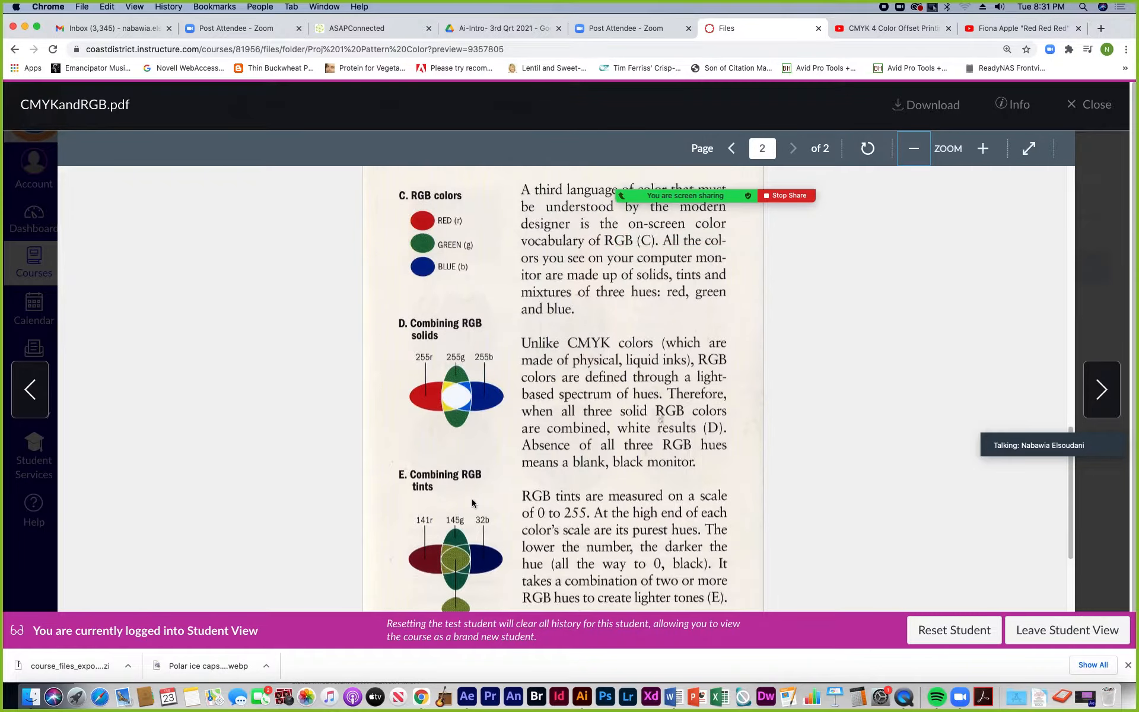
scroll(472, 503, "up", 1)
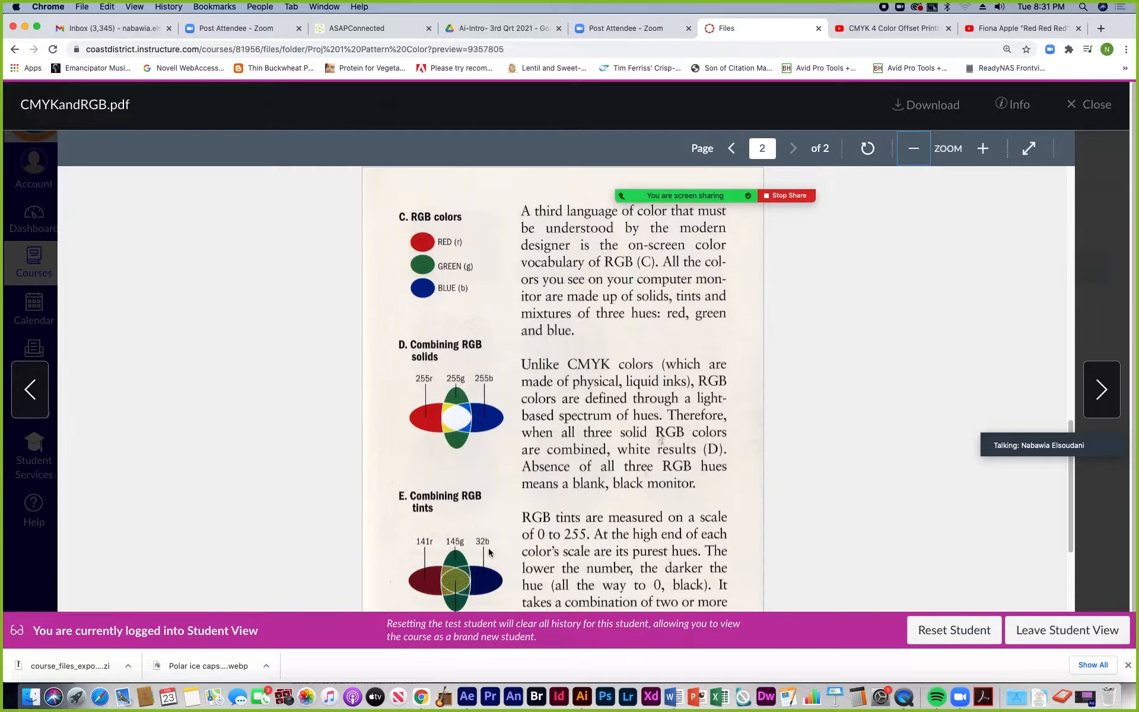
scroll(489, 552, "up", 1)
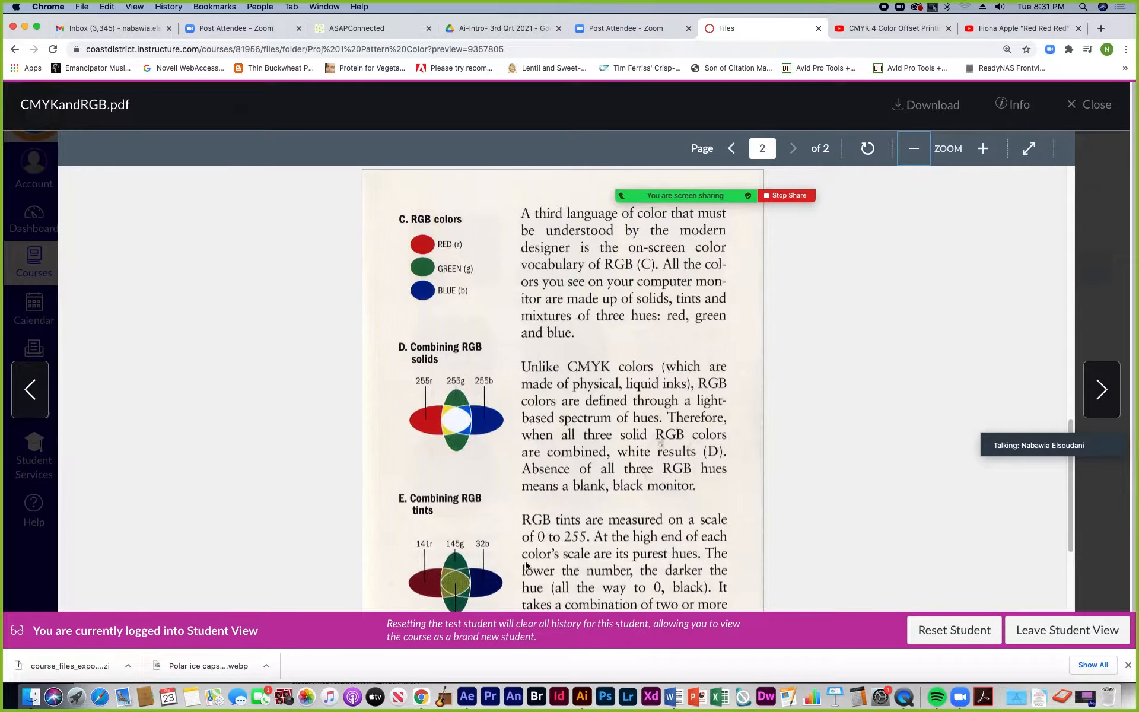
- Switch to Illustrator, open the Color Picker for the ellipse's fill, and move the dialog over the artboard's edge
left_click(582, 695)
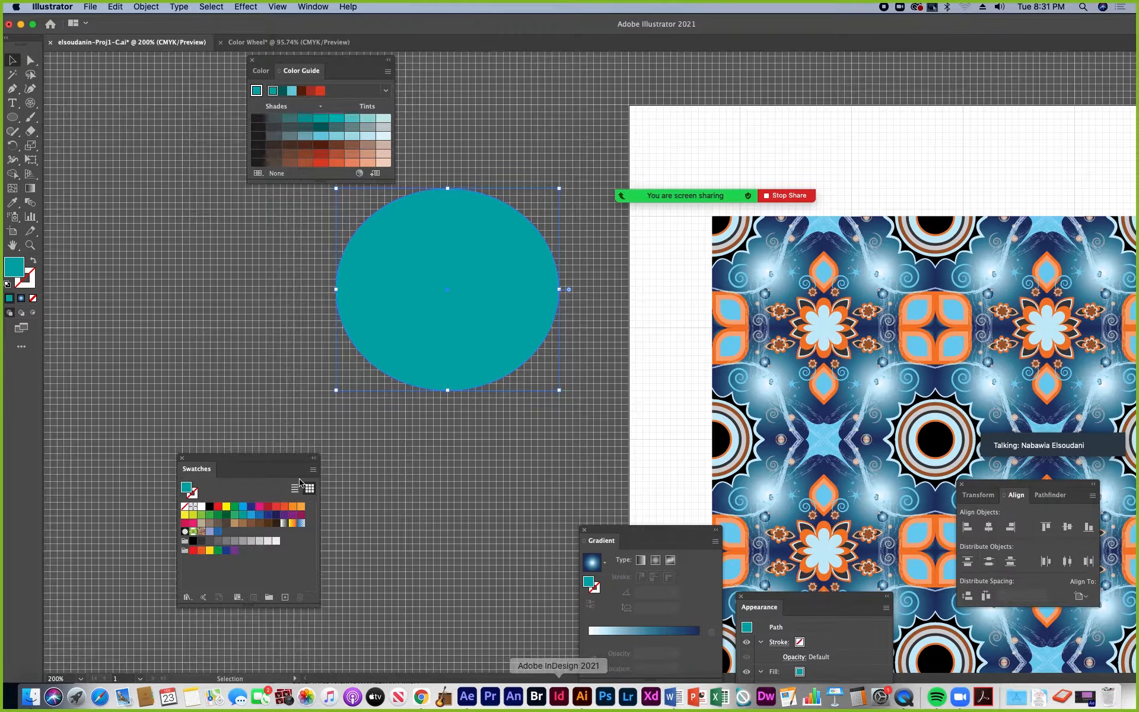
double_click(13, 270)
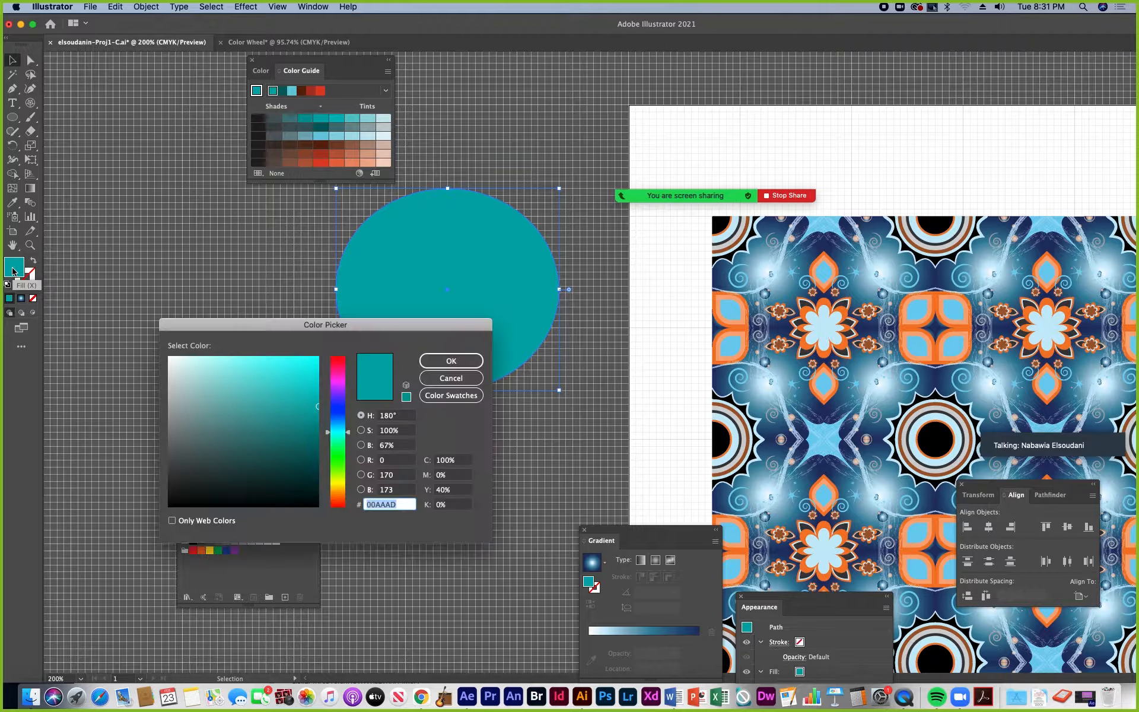
left_click_drag(351, 327, 715, 241)
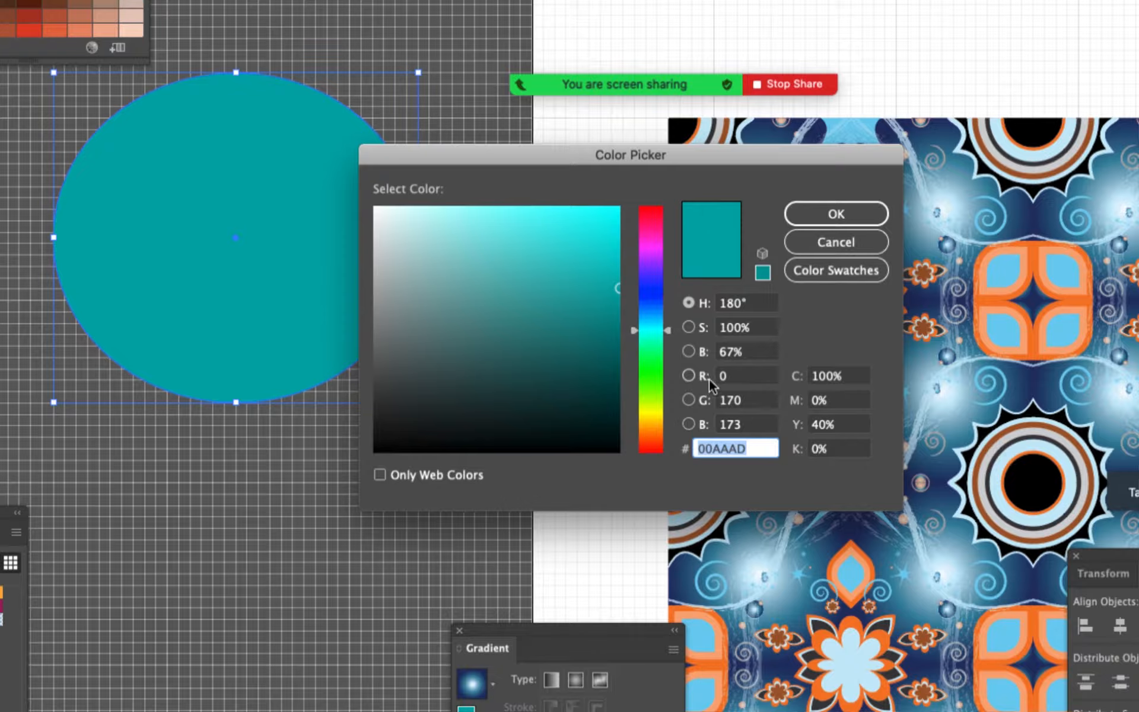
- Preview light cyan 57E5E5, full cyan 00FFFF, magenta FF0086 and white FFFFFF in turn to compare their RGB and CMYK values
mouse_move(617, 287)
left_mouse_down()
mouse_move(546, 272)
mouse_move(517, 285)
mouse_move(533, 252)
mouse_move(526, 231)
left_mouse_up()
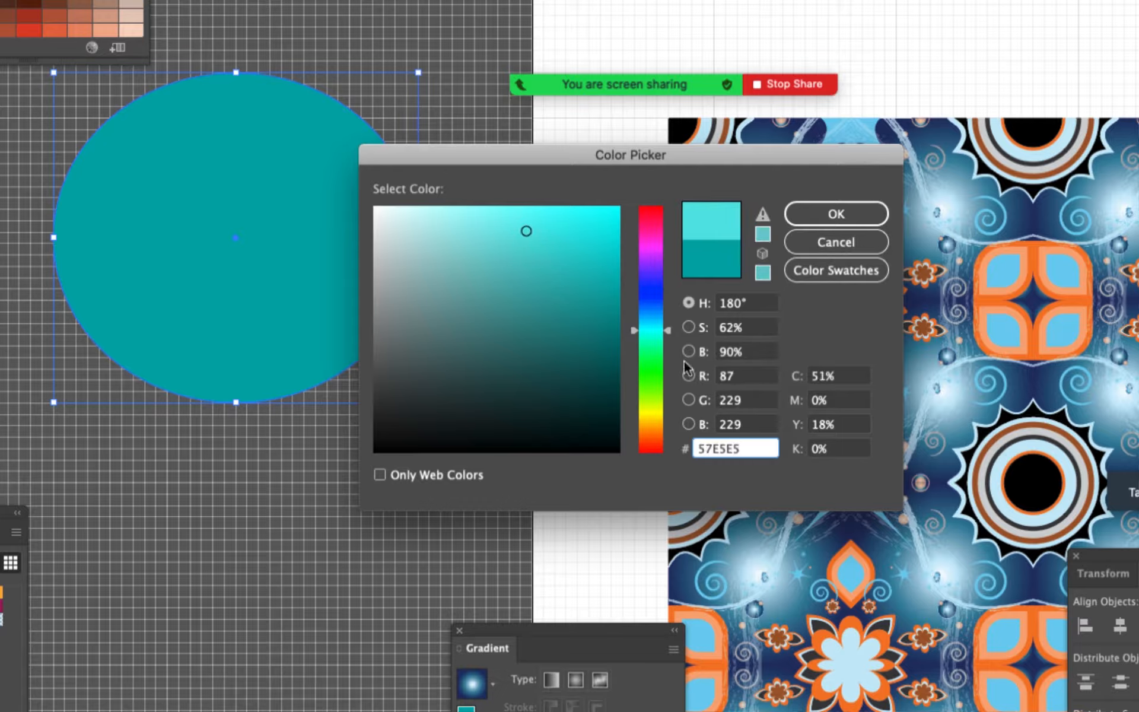
mouse_move(522, 227)
left_mouse_down()
mouse_move(628, 202)
mouse_move(617, 208)
left_mouse_up()
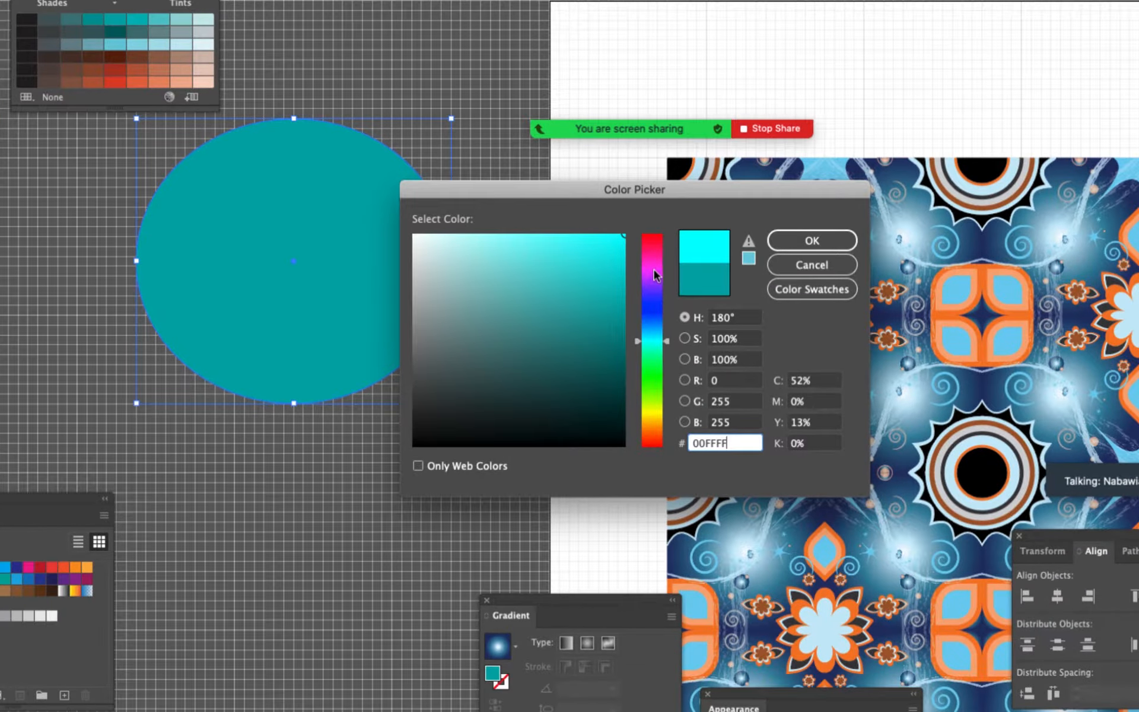
left_click(614, 156)
left_click(654, 254)
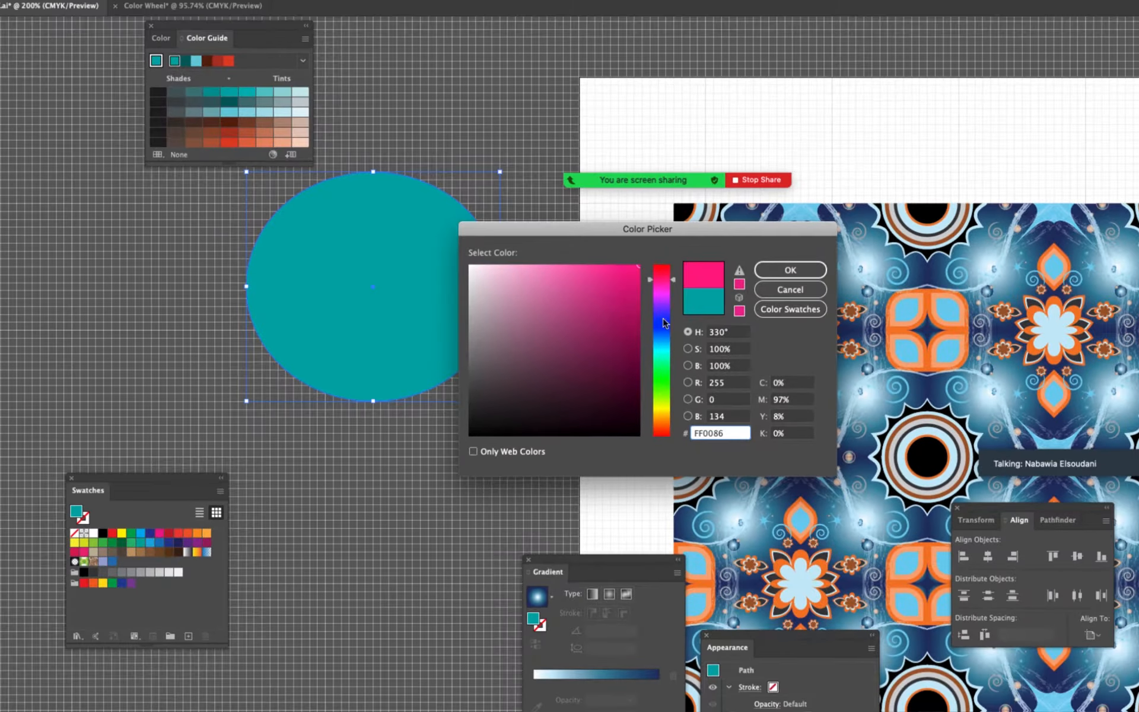
mouse_move(630, 269)
left_mouse_down()
mouse_move(512, 289)
mouse_move(461, 254)
left_mouse_up()
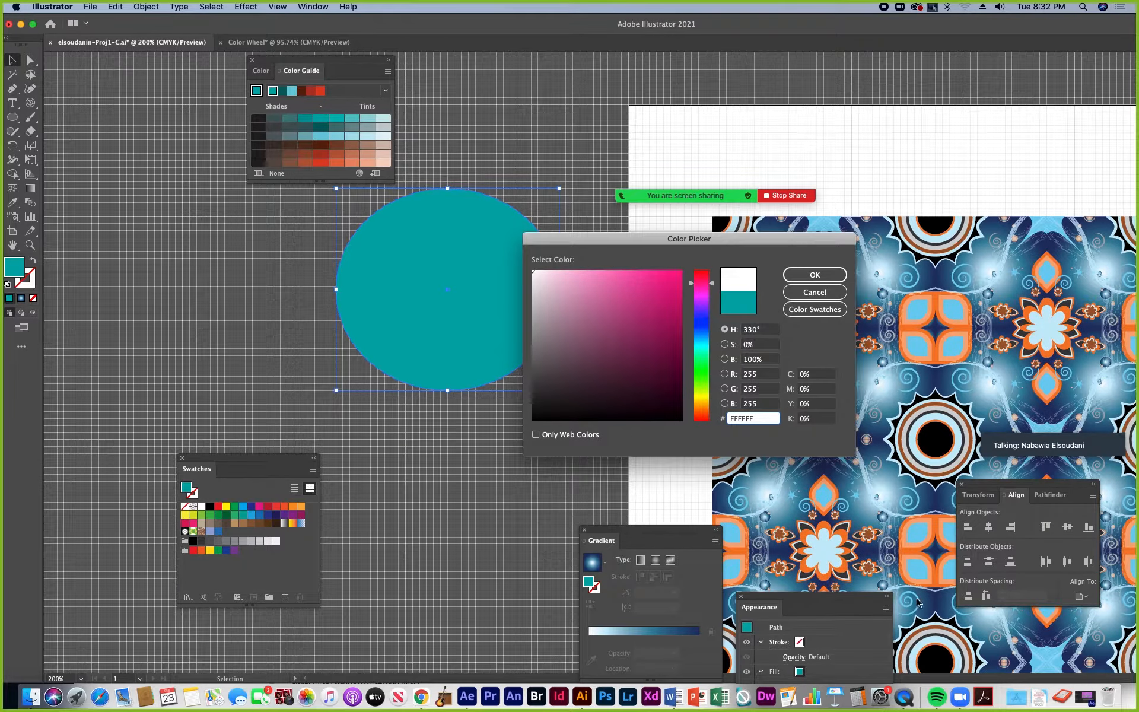
- Check the combined RGB solids diagram of the PDF in Chrome, and return to the Color Picker in Illustrator
left_click(983, 696)
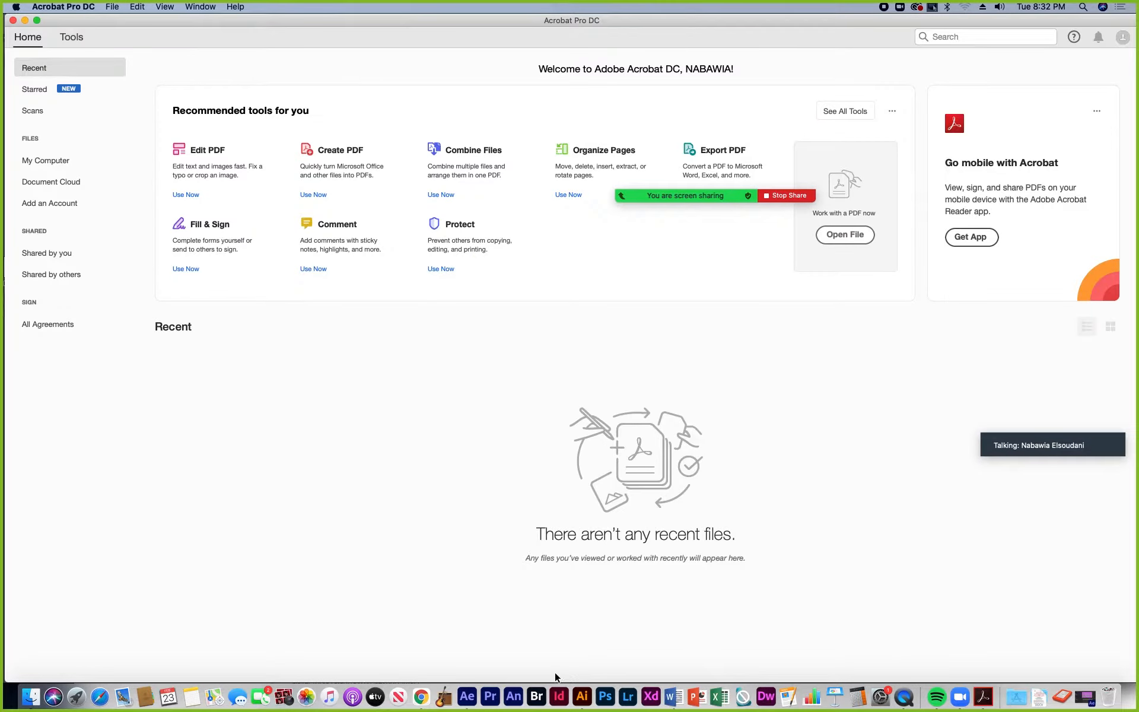
left_click(419, 698)
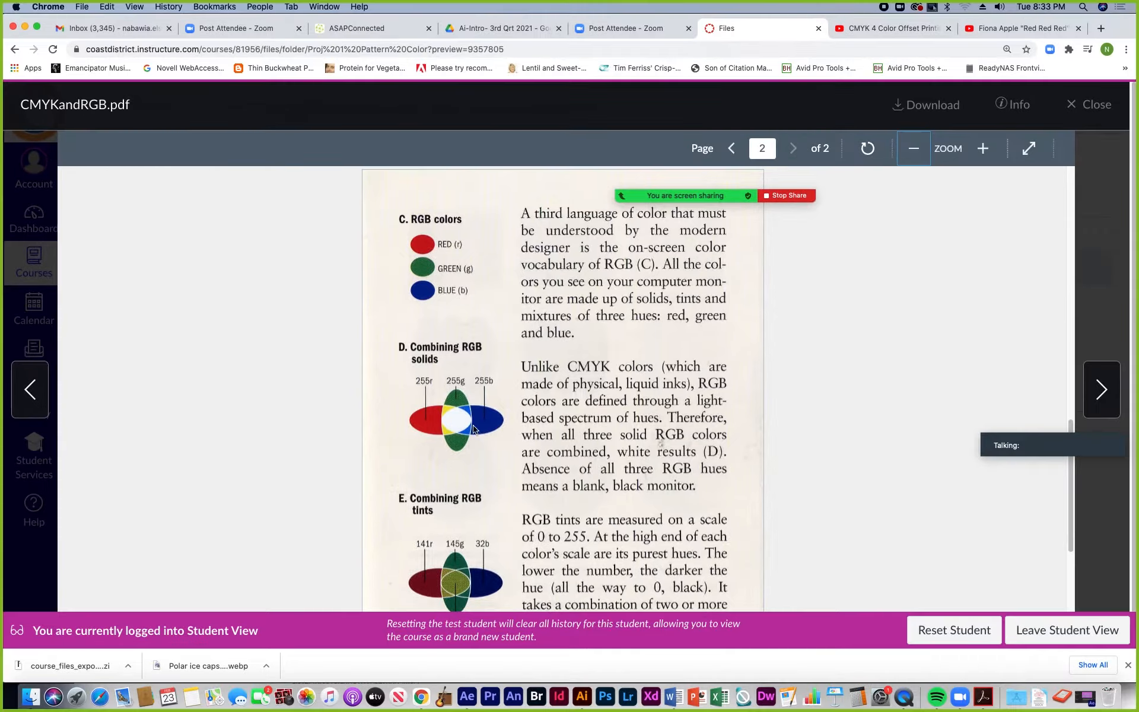
left_click(583, 697)
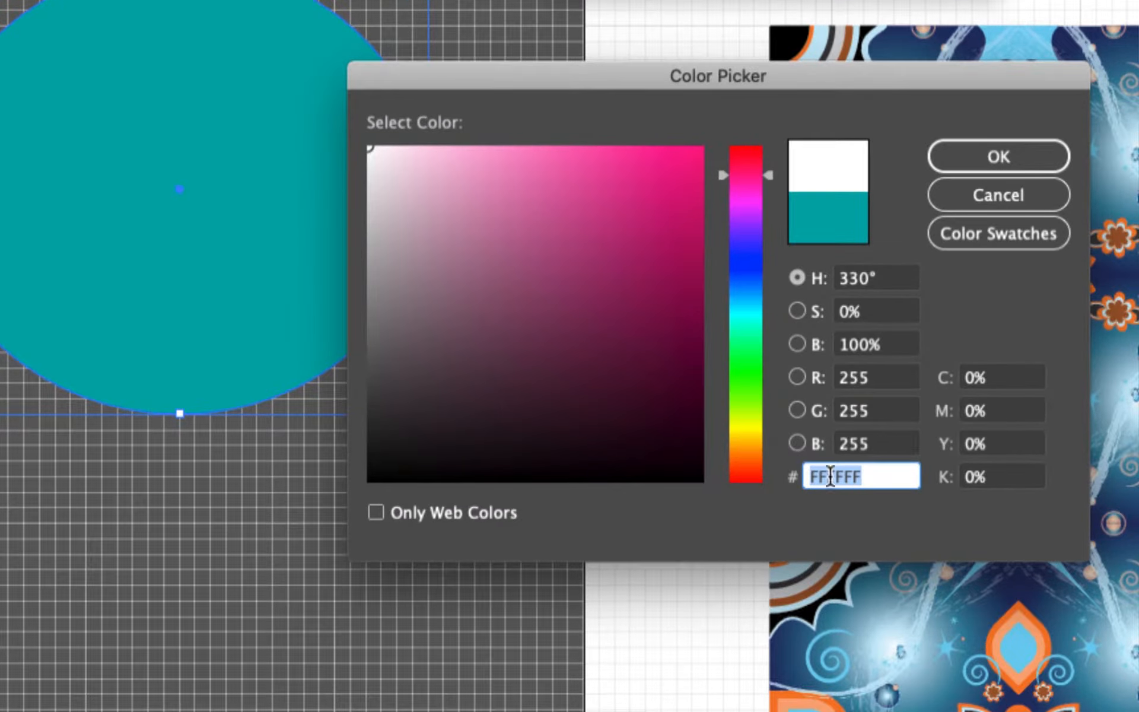
- Preview the magenta shades 8C2F60, 6D4158, 965075 and A32668 in turn to compare their RGB and CMYK values
mouse_move(516, 255)
left_mouse_down()
mouse_move(546, 244)
mouse_move(546, 212)
mouse_move(605, 260)
mouse_move(592, 297)
left_mouse_up()
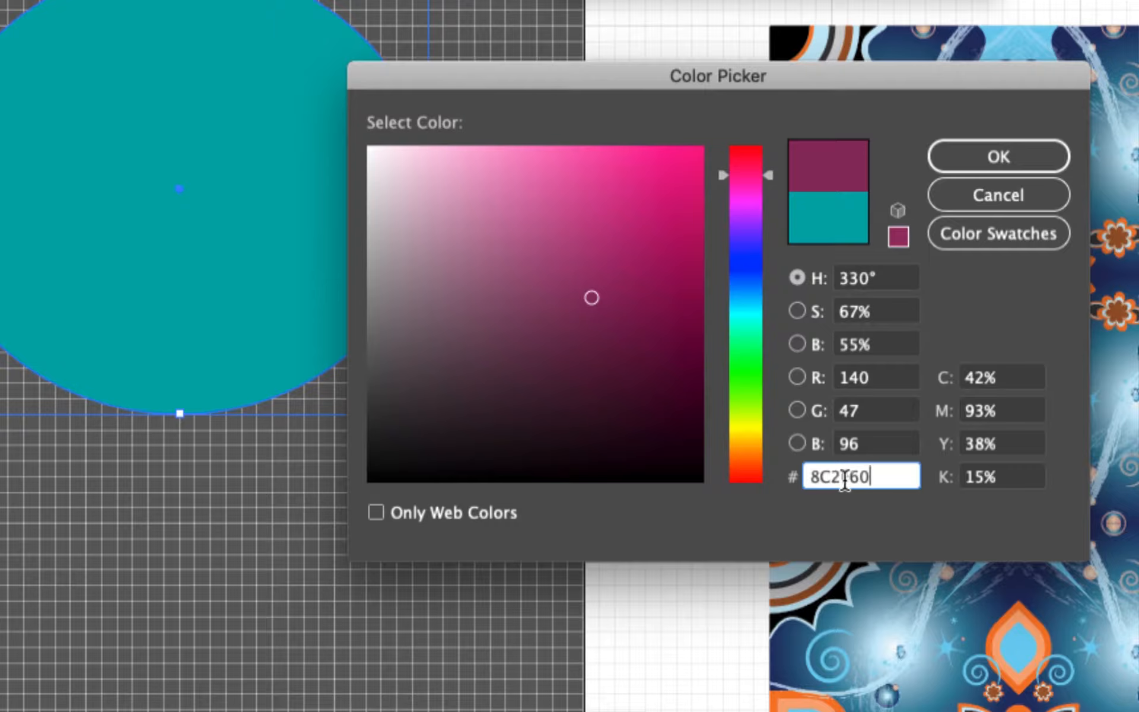
left_click(592, 304)
mouse_move(598, 309)
left_mouse_down()
mouse_move(644, 315)
mouse_move(645, 297)
mouse_move(502, 337)
left_mouse_up()
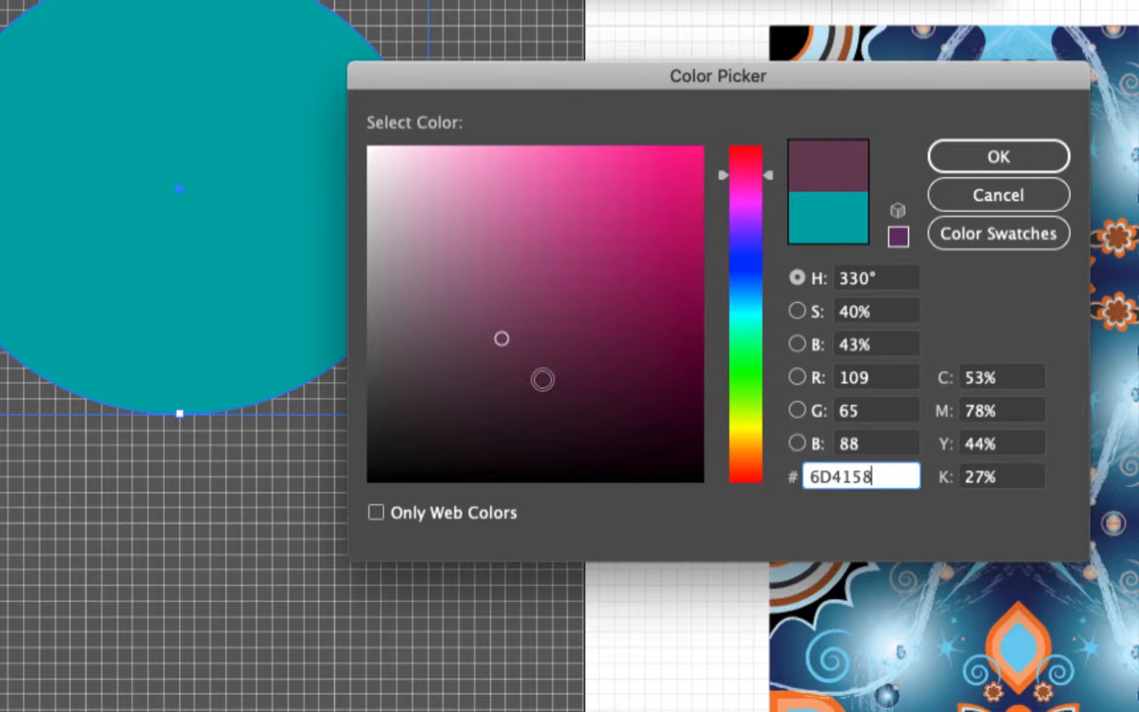
mouse_move(502, 341)
left_mouse_down()
mouse_move(529, 317)
mouse_move(539, 265)
mouse_move(524, 284)
left_mouse_up()
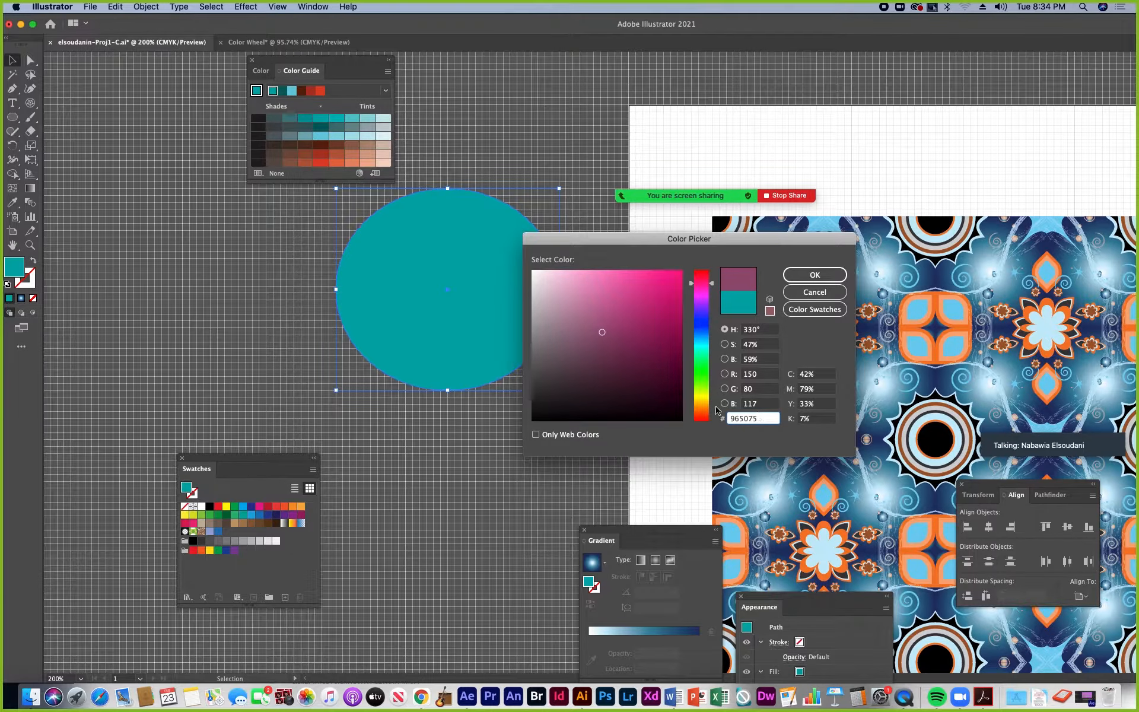
mouse_move(604, 332)
left_mouse_down()
mouse_move(601, 297)
mouse_move(585, 311)
mouse_move(631, 317)
mouse_move(643, 305)
mouse_move(647, 324)
left_mouse_up()
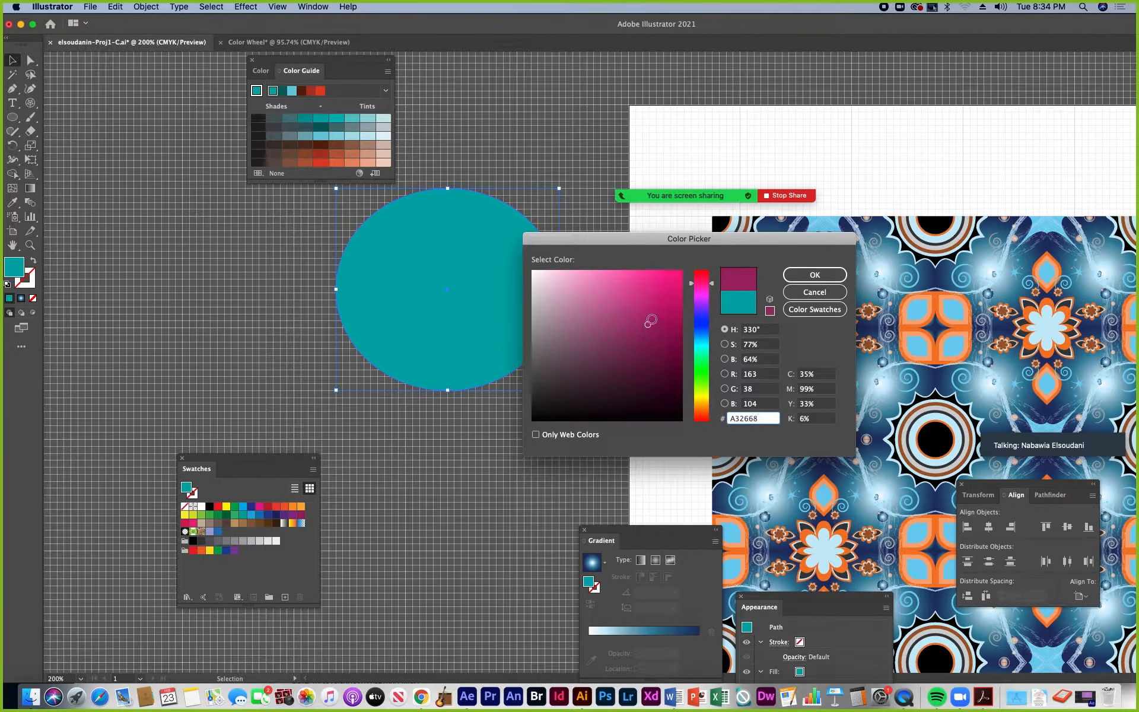
- Preview white FFFFFF, black 000000 and muted magenta 965175 in the Color Picker to compare their RGB and CMYK values
mouse_move(647, 325)
left_mouse_down()
mouse_move(505, 265)
mouse_move(526, 268)
left_mouse_up()
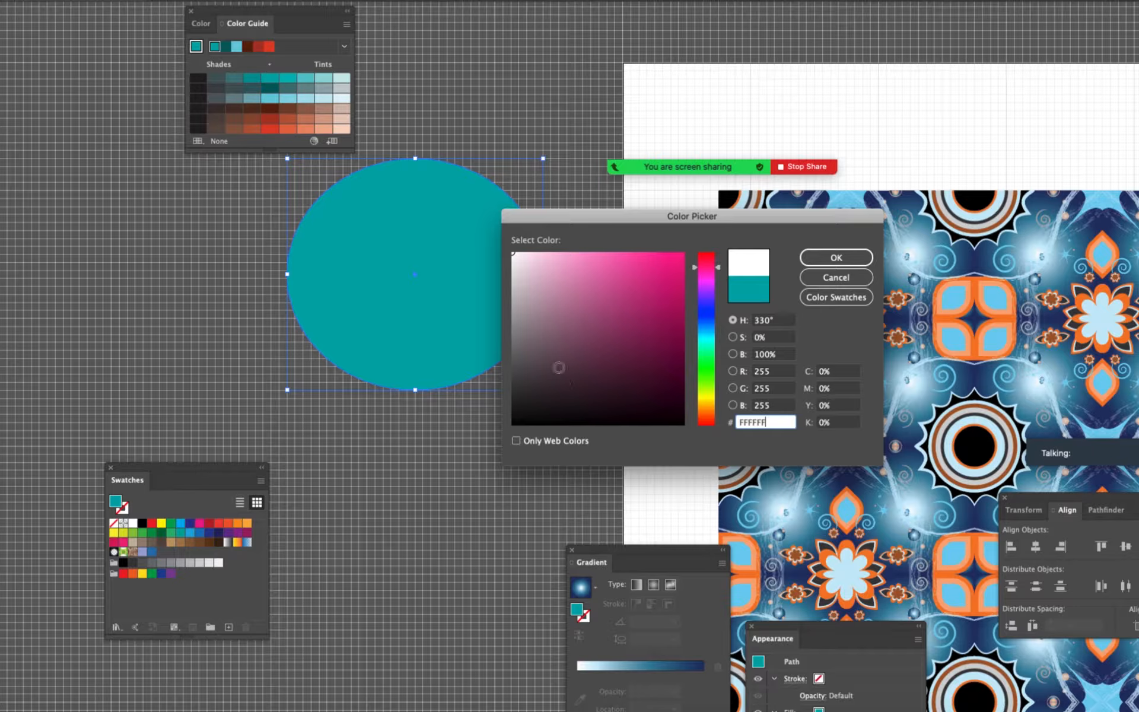
left_click(477, 367)
left_click_drag(522, 351, 497, 433)
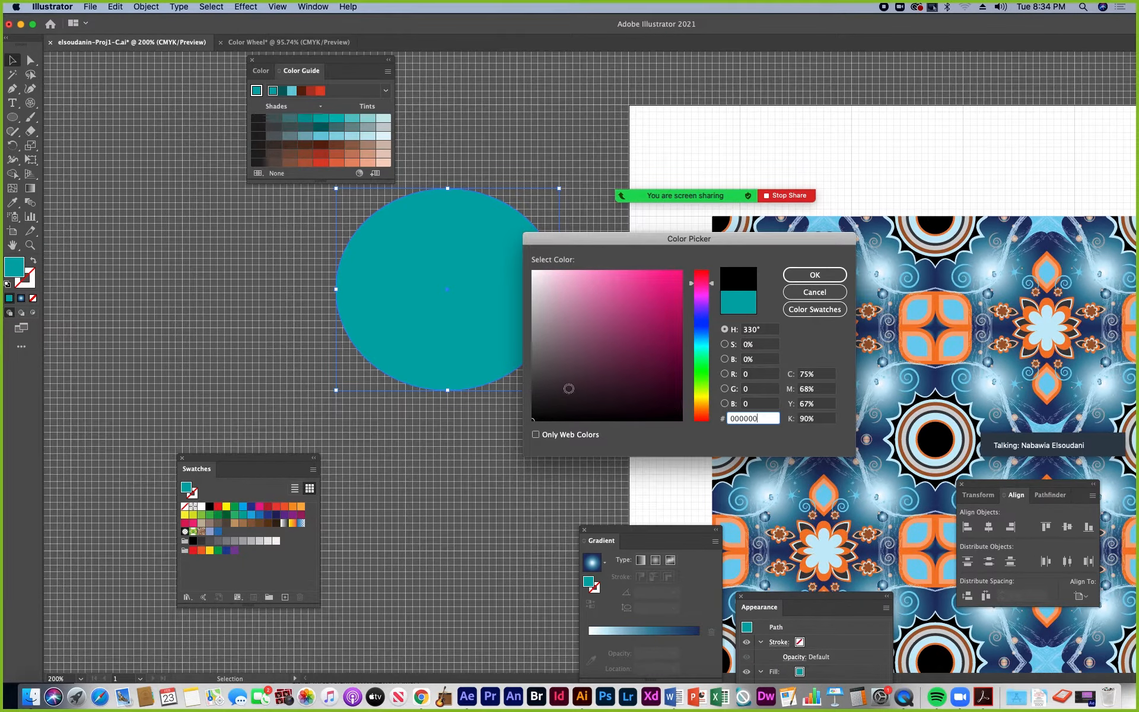
mouse_move(569, 388)
left_mouse_down()
mouse_move(615, 354)
mouse_move(601, 333)
left_mouse_up()
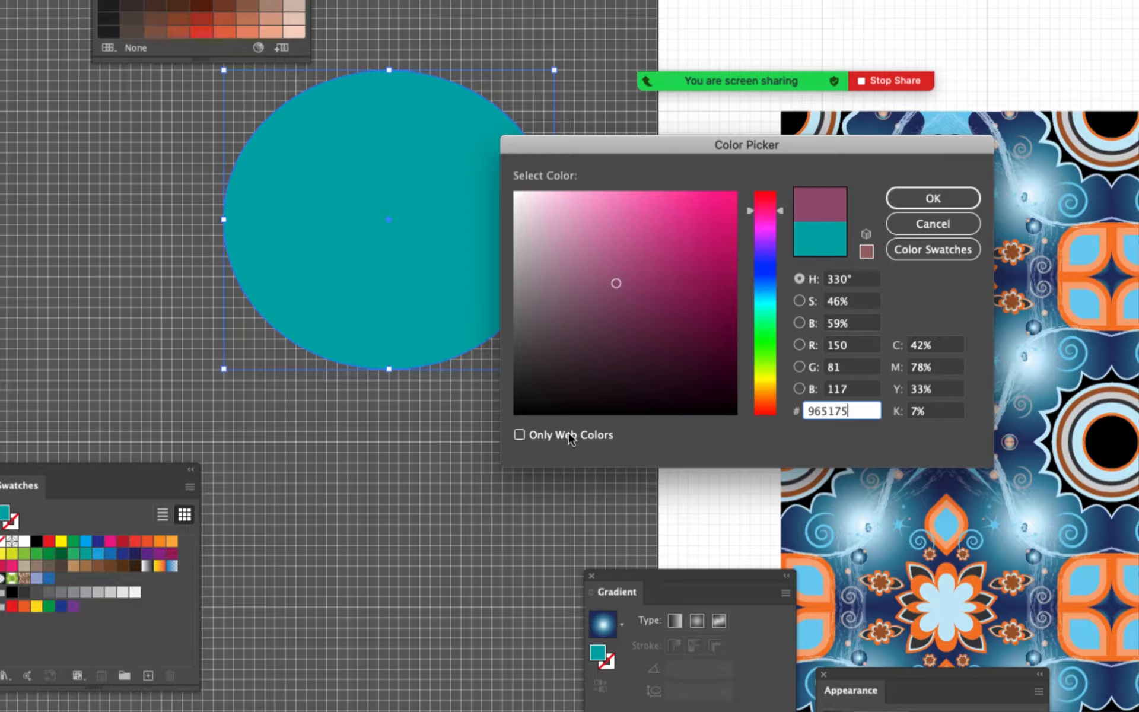
- Limit the Color Picker to web colors, preview dark red 993333, lift the limit and dismiss the dialog without changing the fill
left_click(519, 436)
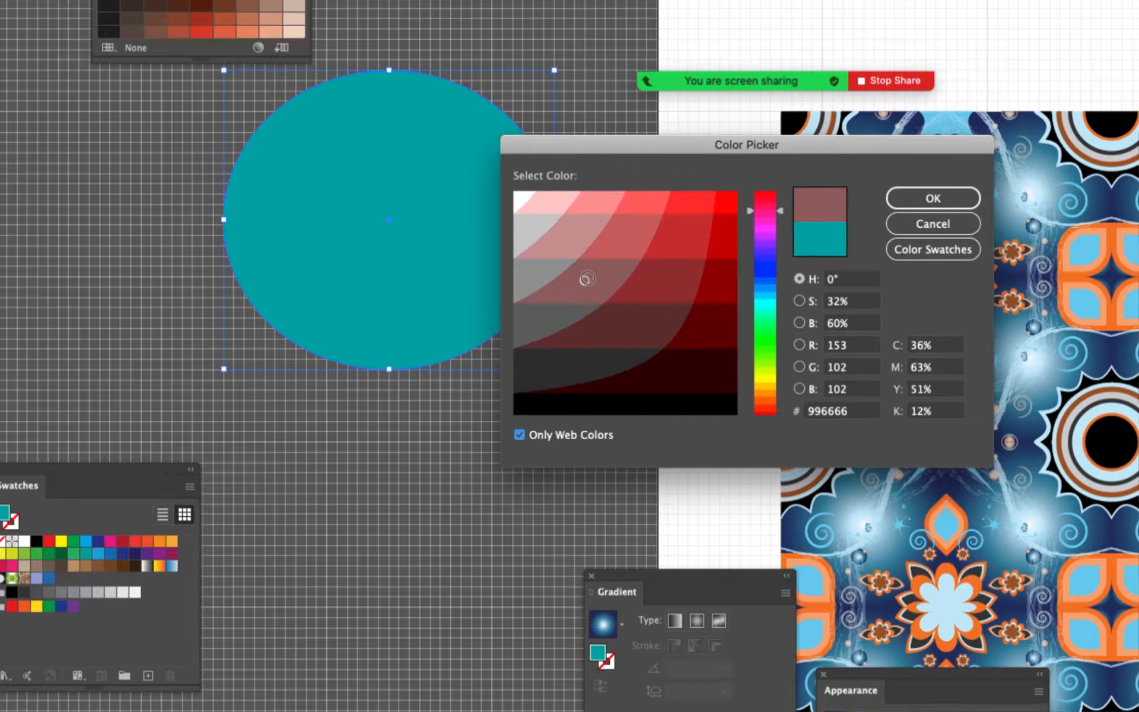
mouse_move(587, 279)
left_mouse_down()
mouse_move(615, 247)
mouse_move(621, 291)
mouse_move(675, 244)
mouse_move(586, 224)
mouse_move(597, 247)
mouse_move(590, 198)
mouse_move(617, 238)
mouse_move(639, 211)
mouse_move(691, 198)
mouse_move(681, 241)
mouse_move(592, 208)
mouse_move(588, 221)
mouse_move(618, 241)
mouse_move(638, 198)
mouse_move(583, 200)
mouse_move(585, 240)
mouse_move(616, 252)
mouse_move(639, 214)
mouse_move(639, 227)
mouse_move(694, 203)
mouse_move(641, 282)
mouse_move(656, 306)
mouse_move(660, 280)
left_mouse_up()
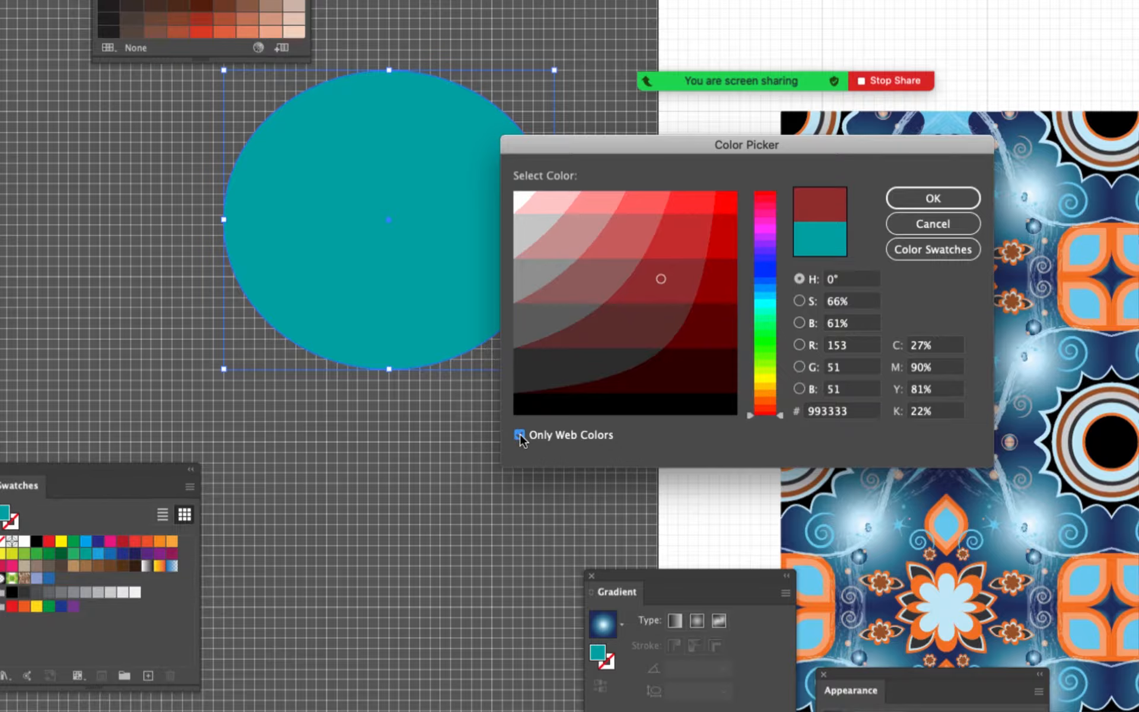
left_click(519, 436)
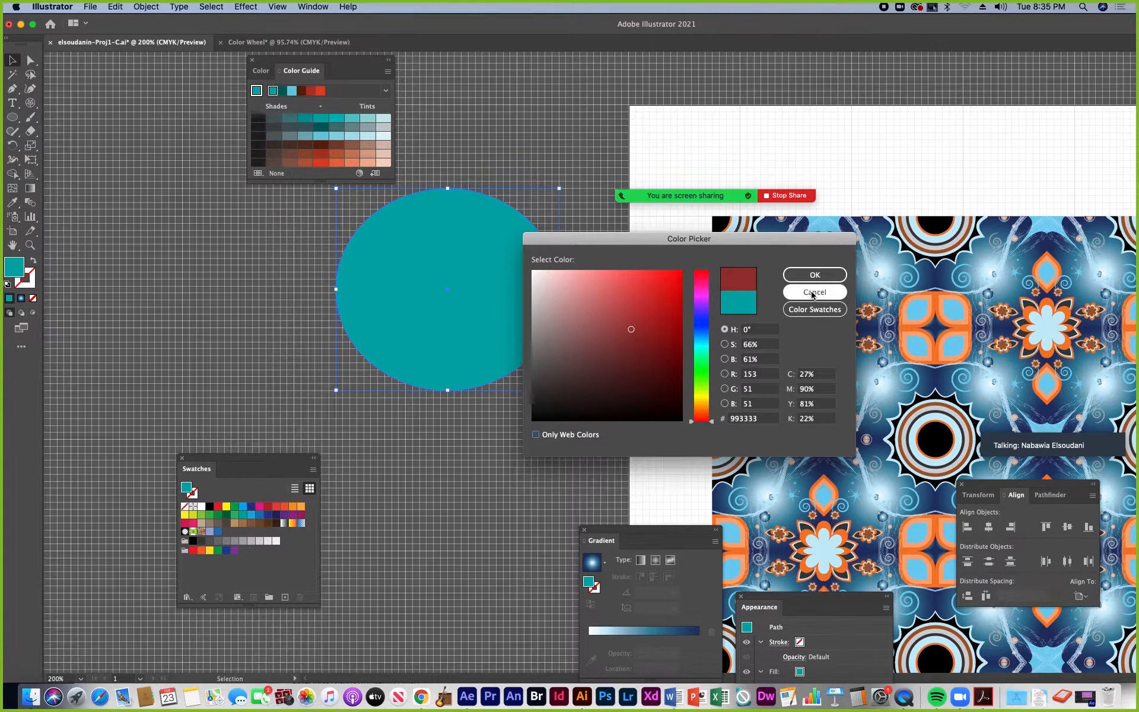
left_click(816, 292)
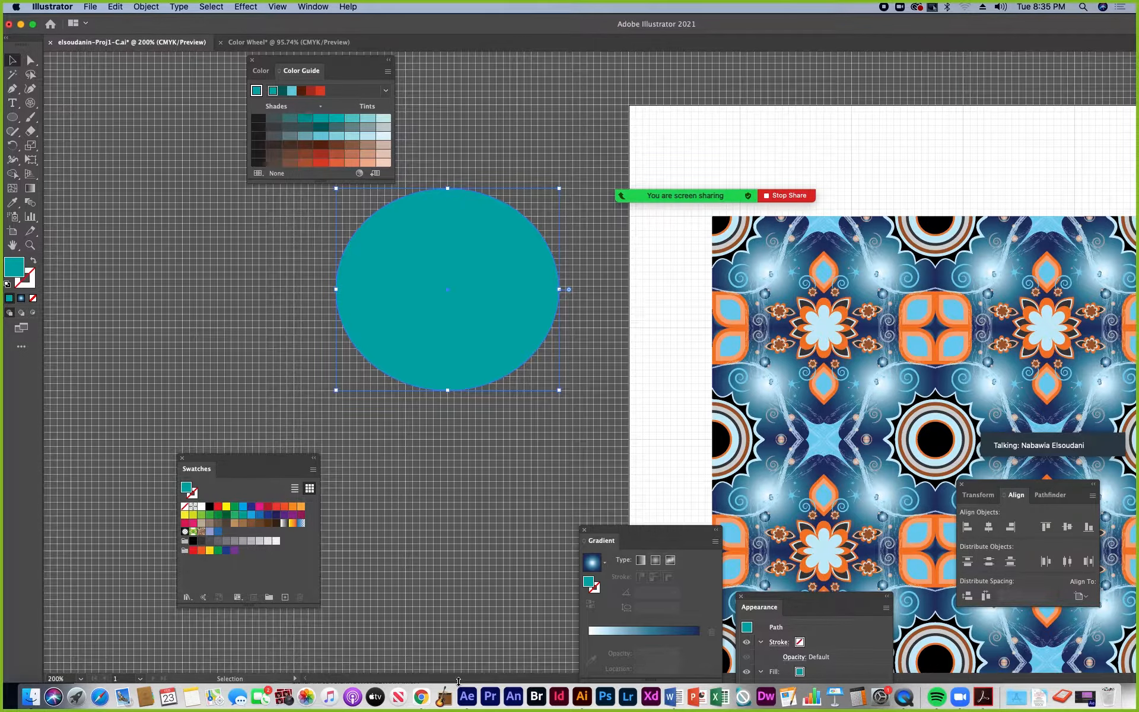
- Switch to Chrome and read the RGB tints section and the notes on monitor display and printing on the PDF's second page
left_click(420, 697)
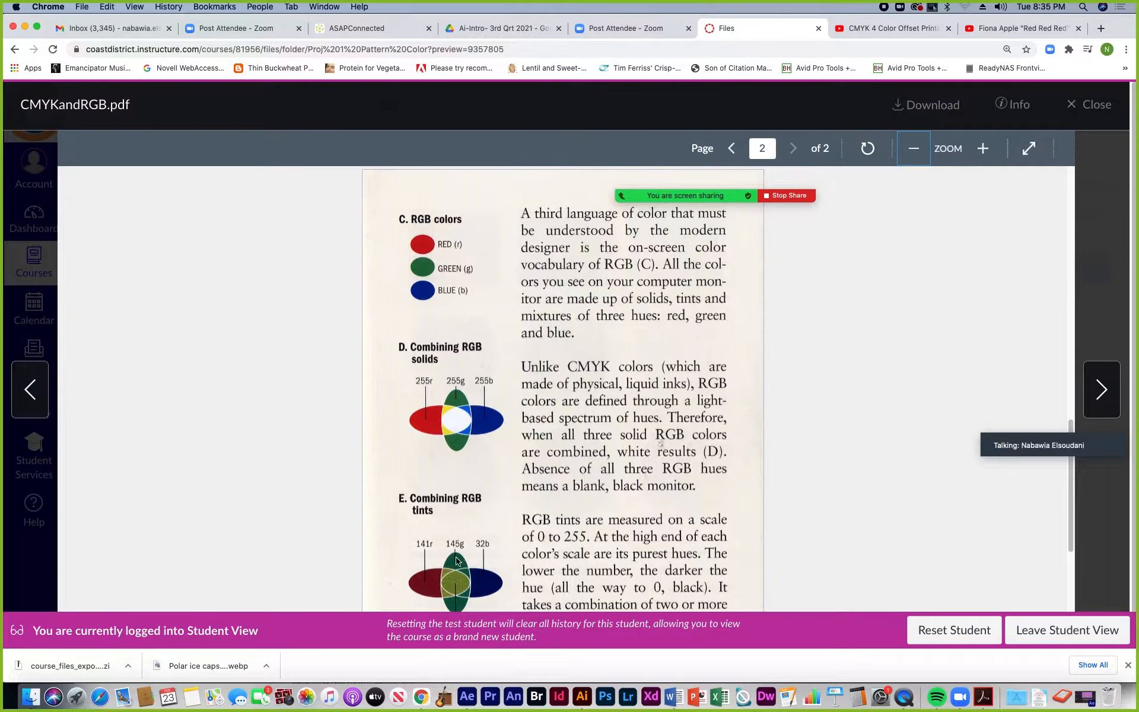
scroll(532, 592, "down", 3)
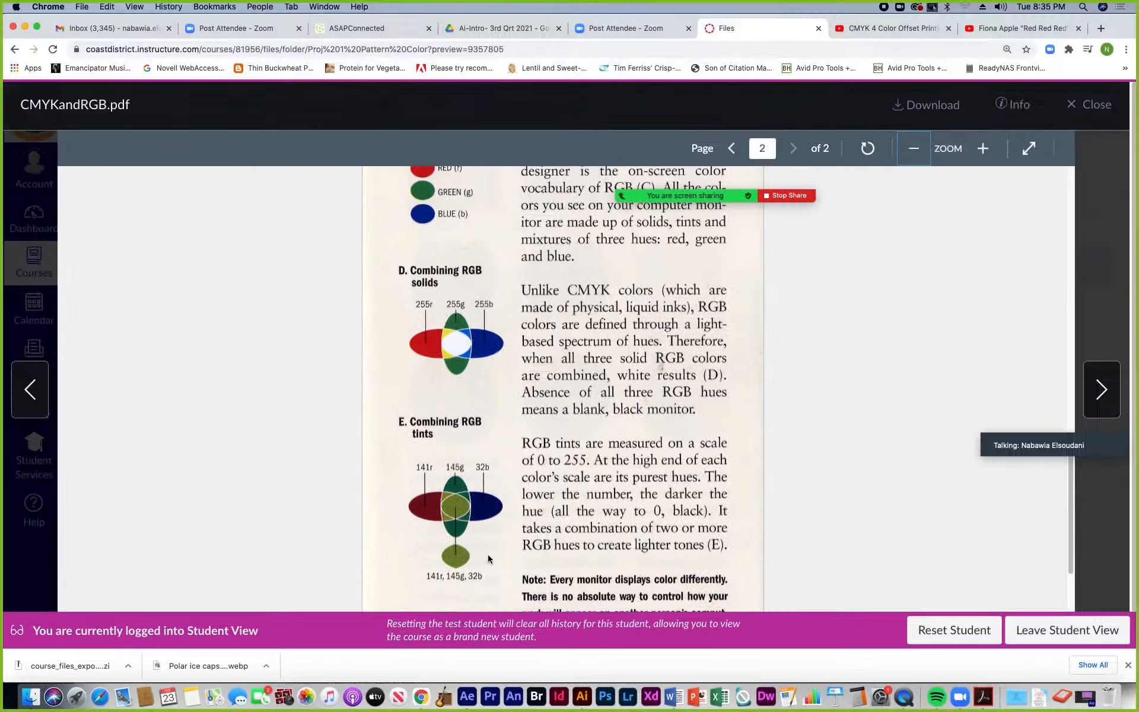
scroll(698, 514, "down", 3)
scroll(627, 530, "down", 2)
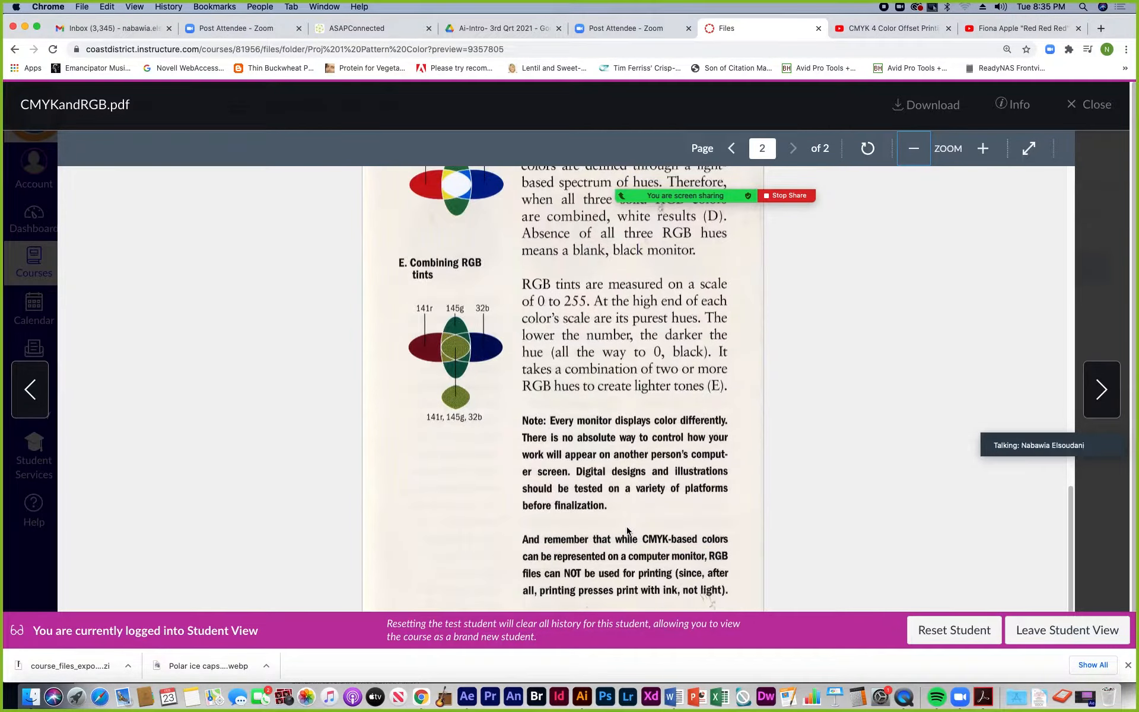
scroll(627, 529, "up", 2)
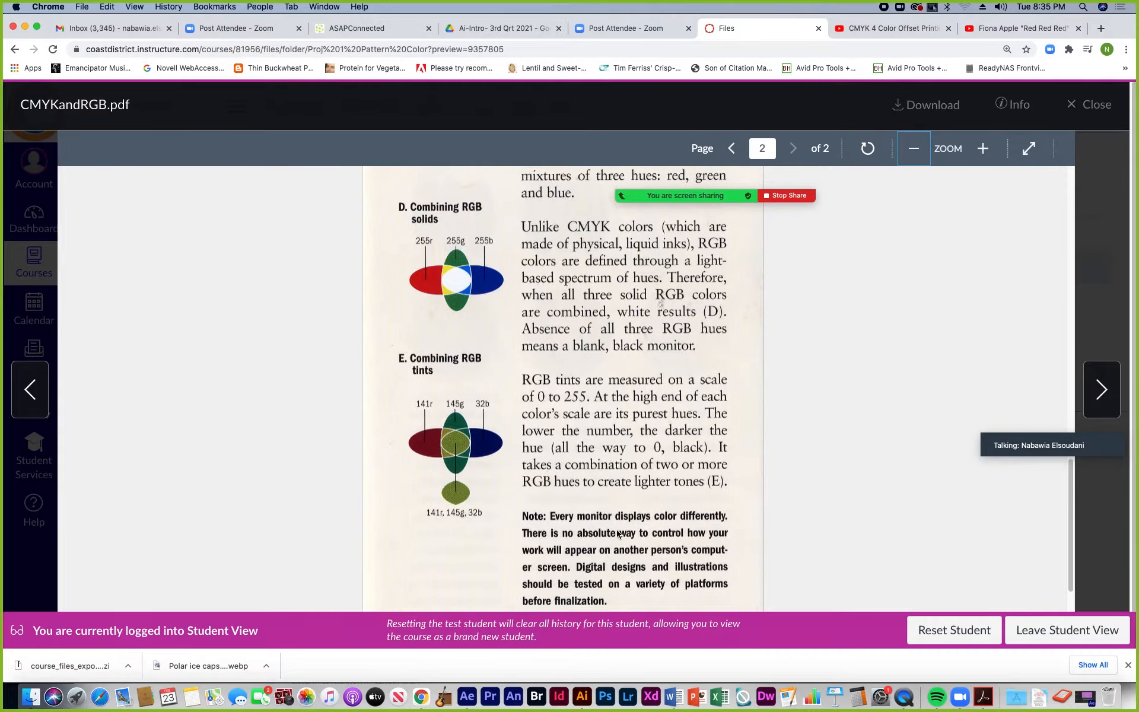
scroll(618, 529, "down", 2)
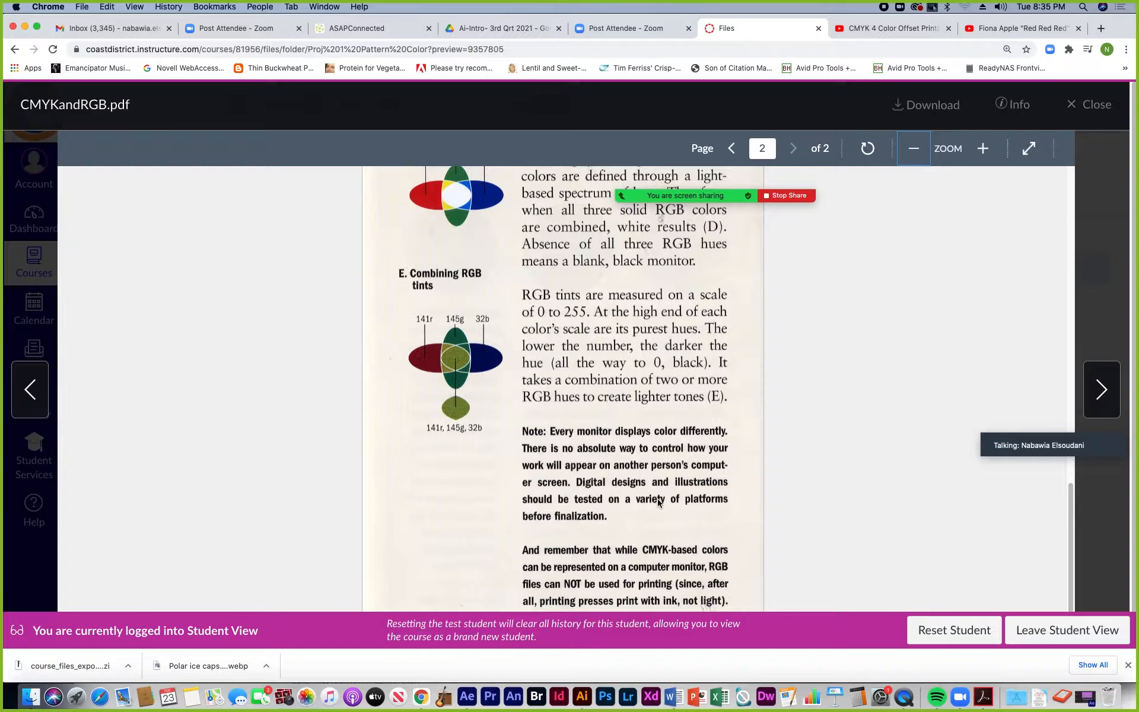
scroll(638, 506, "up", 2)
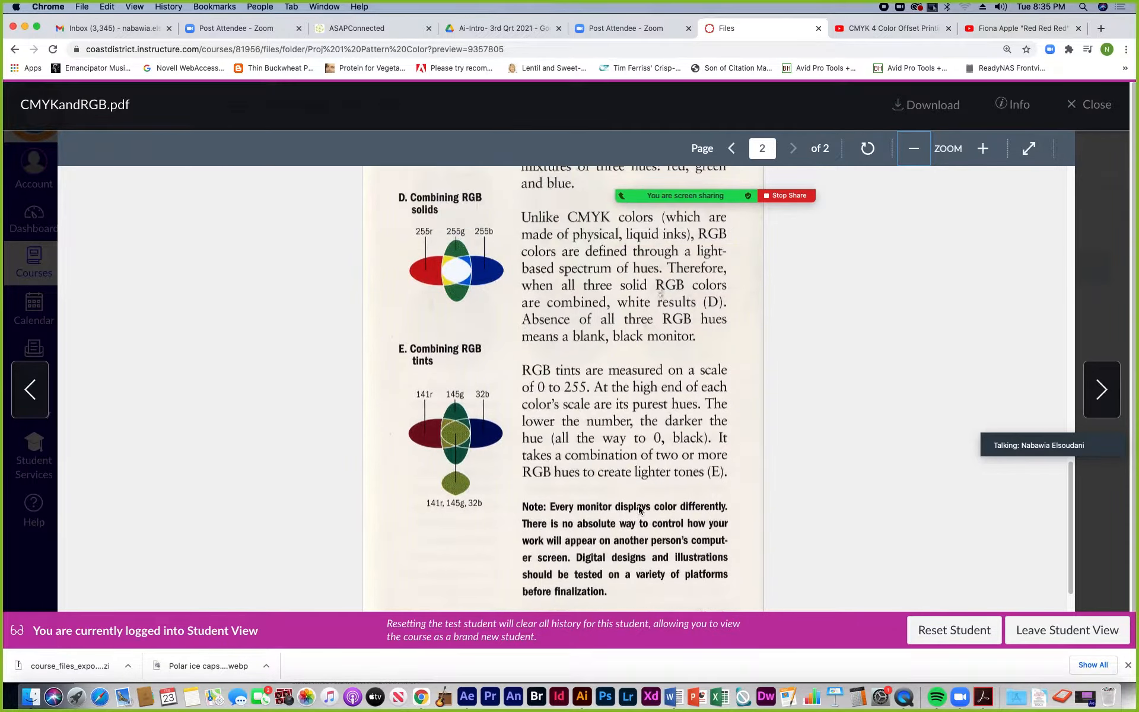
scroll(639, 508, "down", 2)
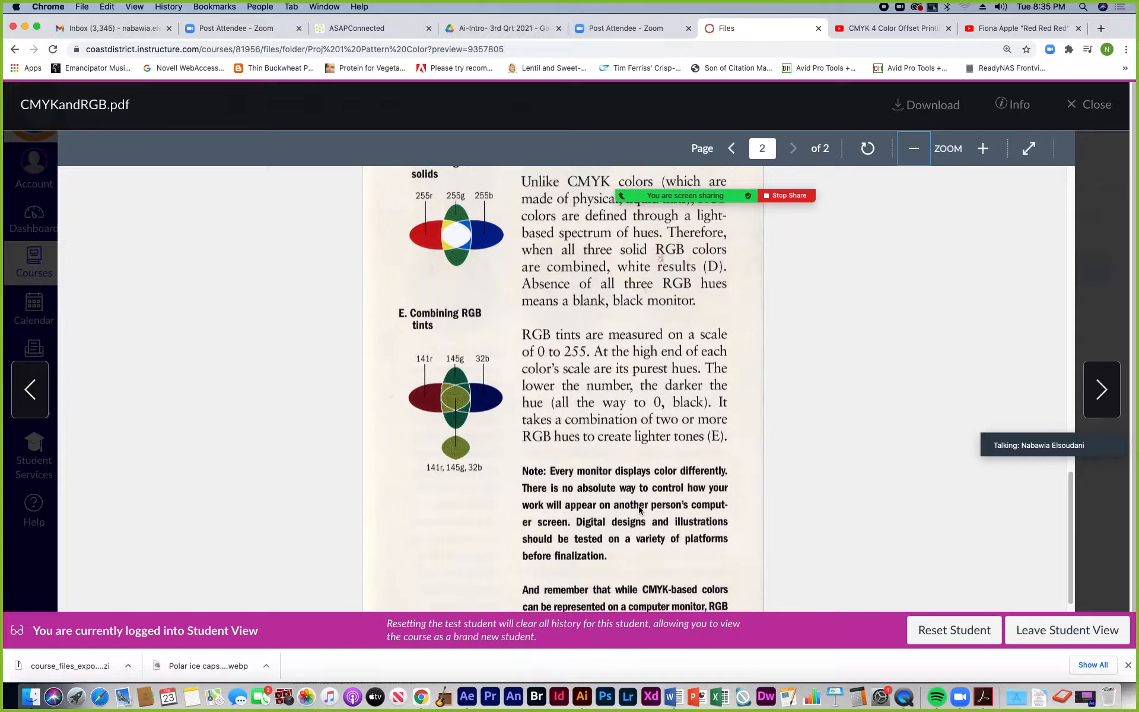
scroll(639, 509, "down", 3)
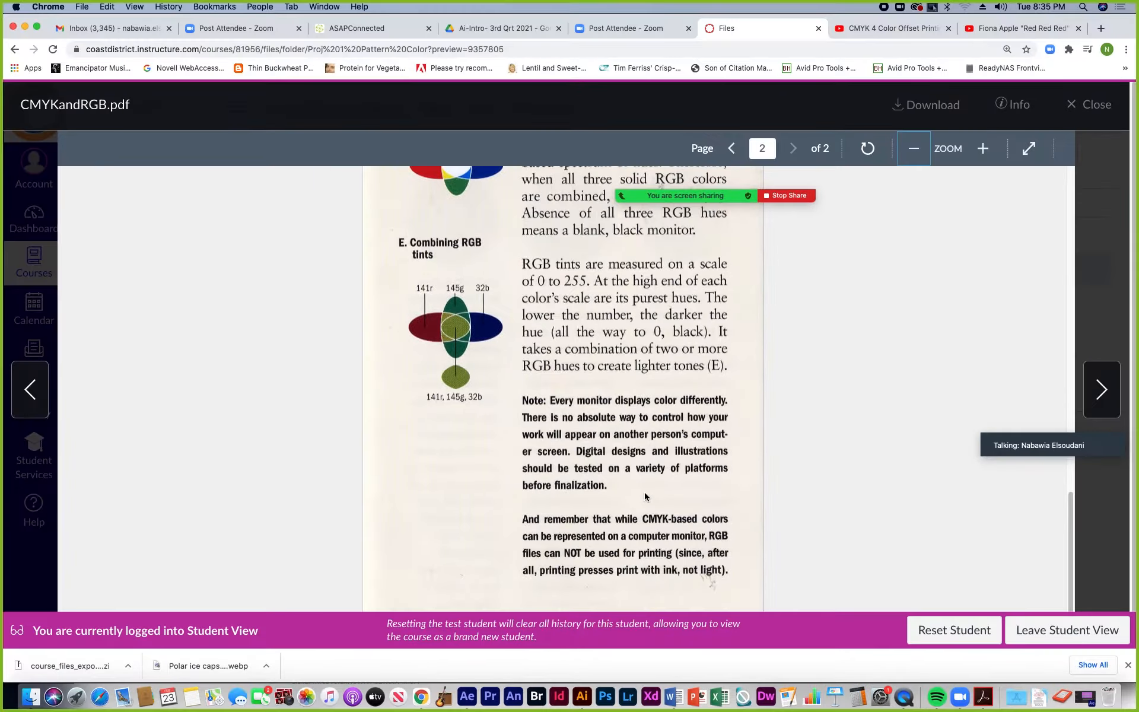
- Close CMYKandRGB.pdf, open Understanding_Color.pdf from the course files and view its Additive colors (RGB) diagram
left_click(1071, 104)
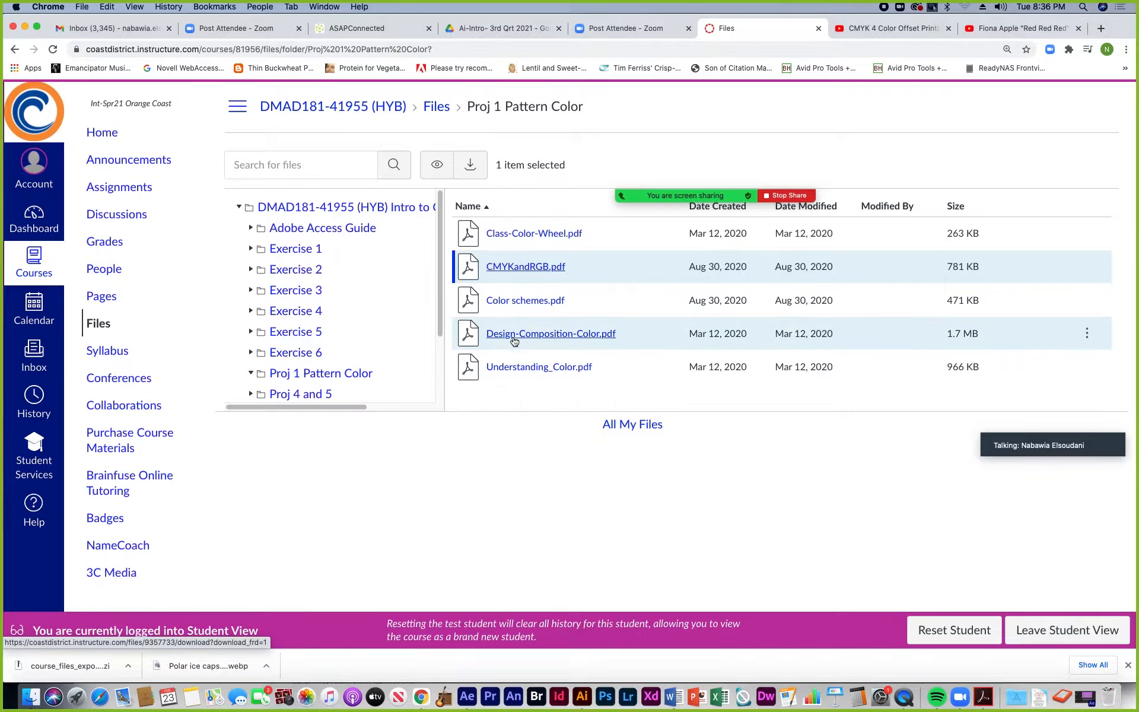
left_click(520, 372)
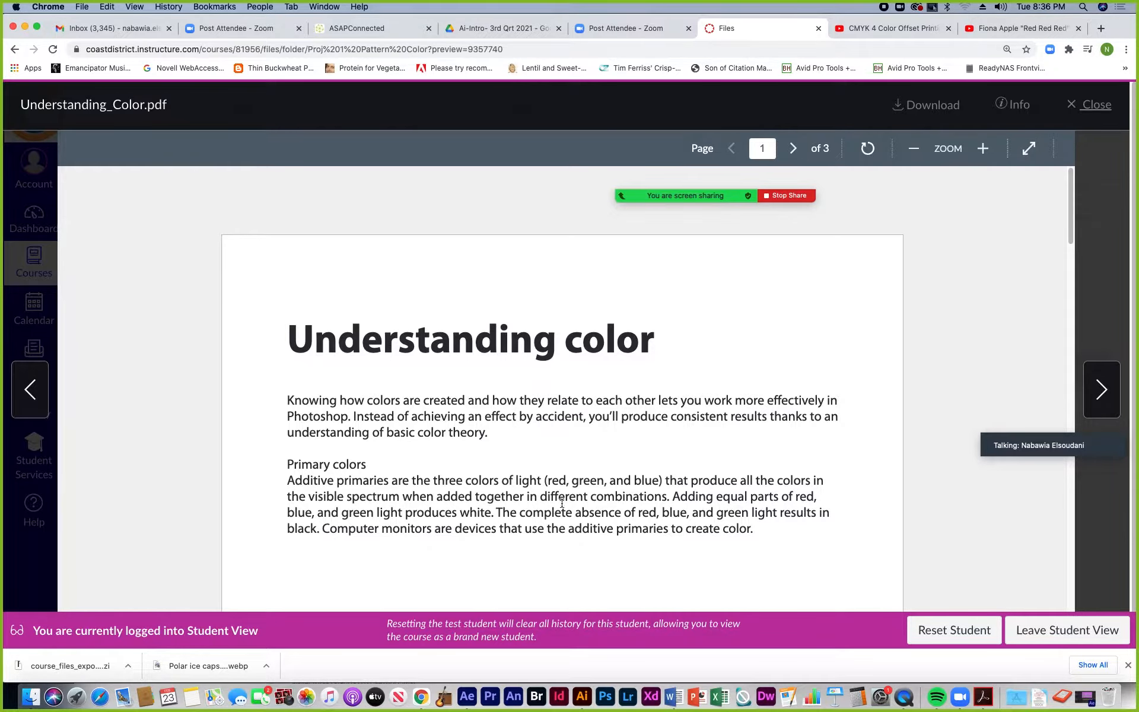
left_click_drag(1074, 230, 1053, 278)
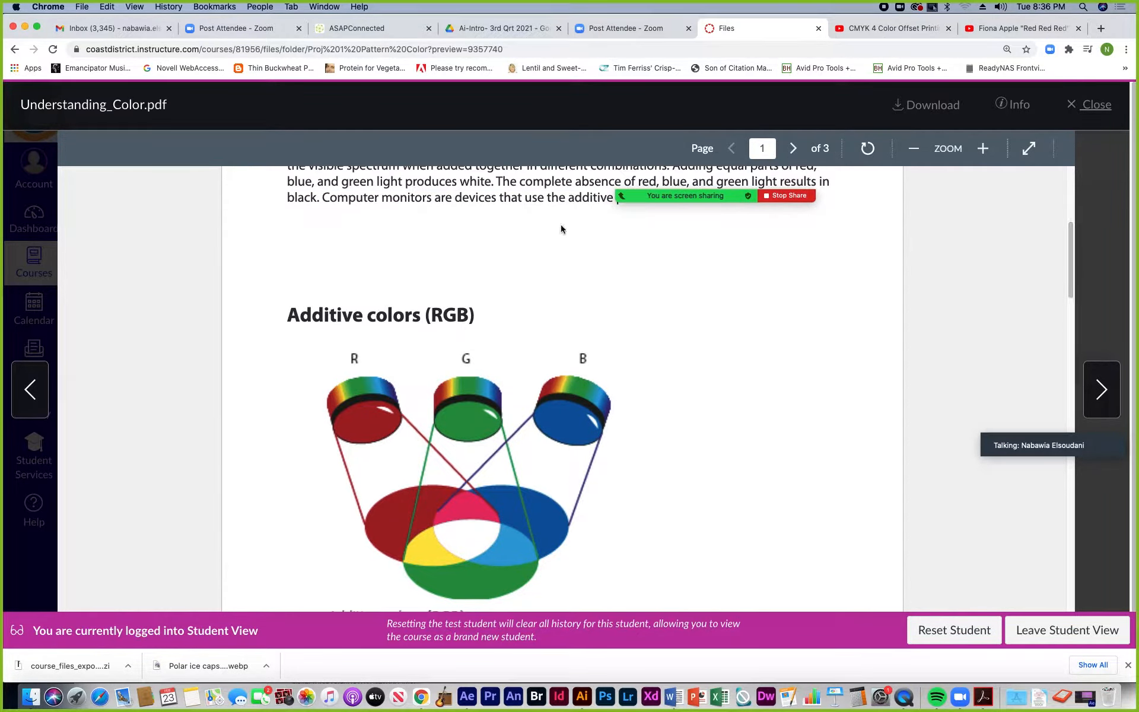
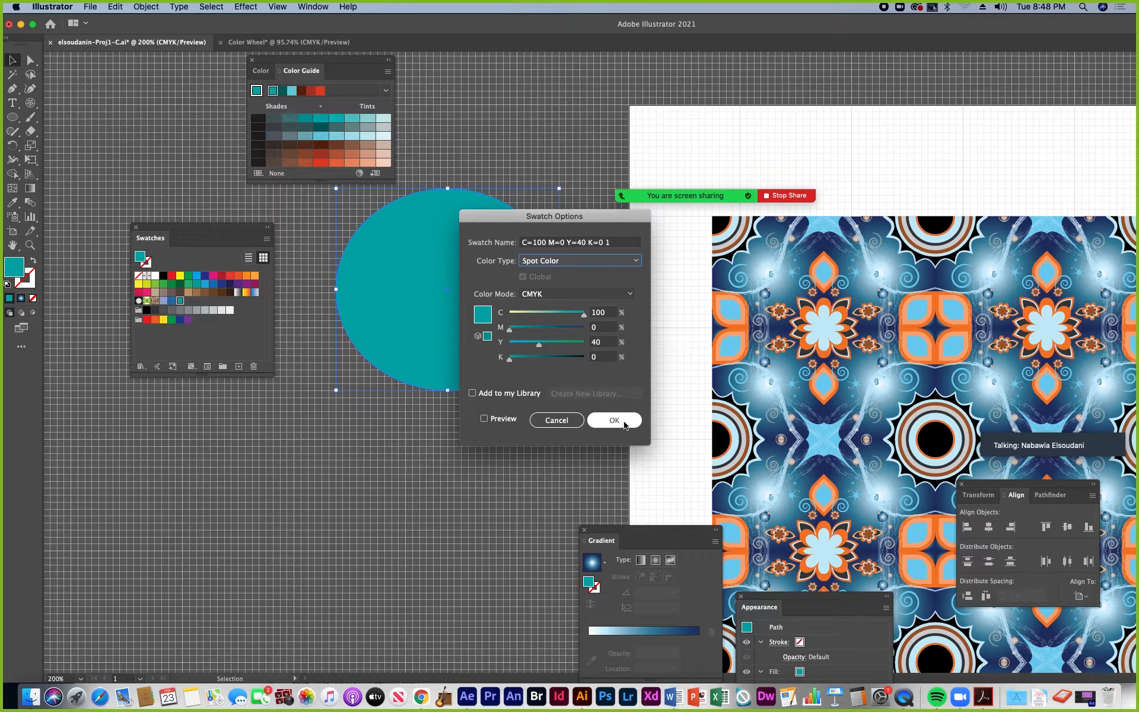
- Save the C=100 M=0 Y=40 K=0 swatch as a spot color, and fill the ellipse with a teal blue from the PANTONE+ Metallic Coated color book
left_click(614, 420)
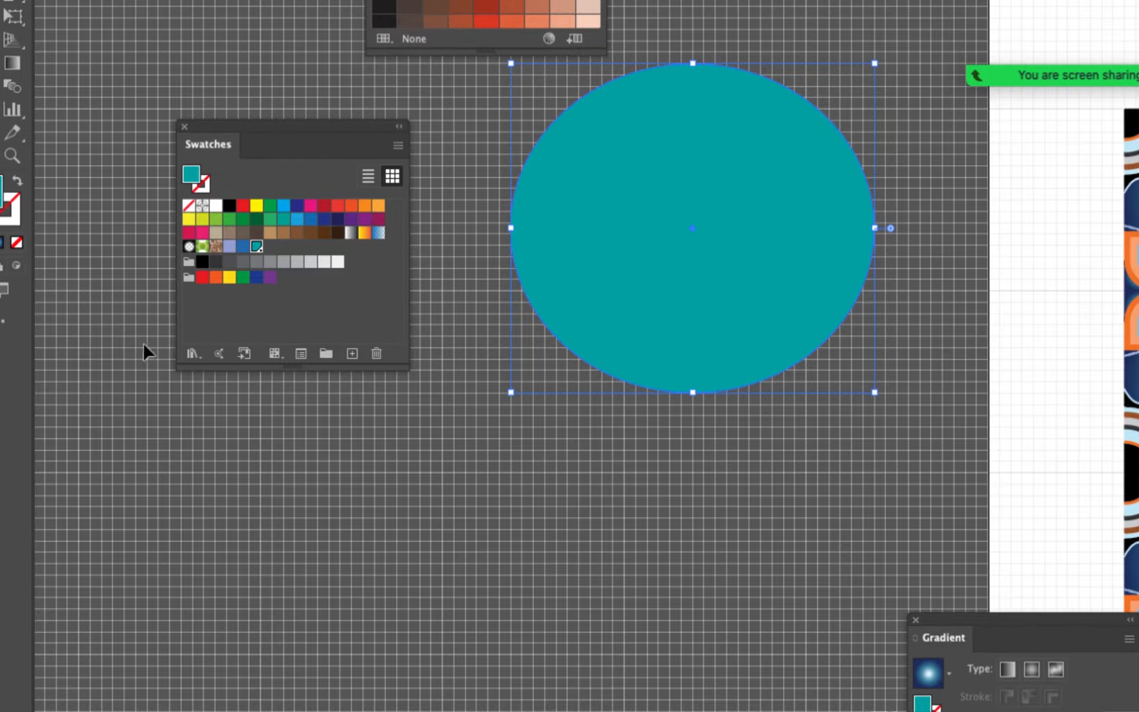
left_click(192, 353)
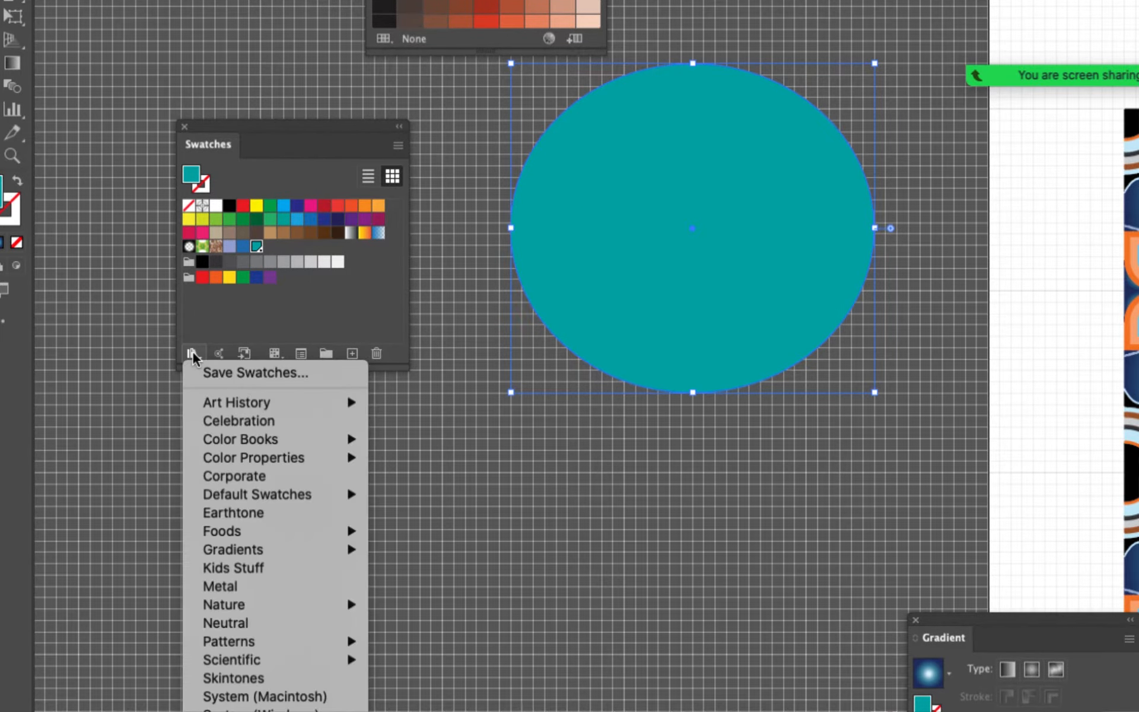
mouse_move(205, 440)
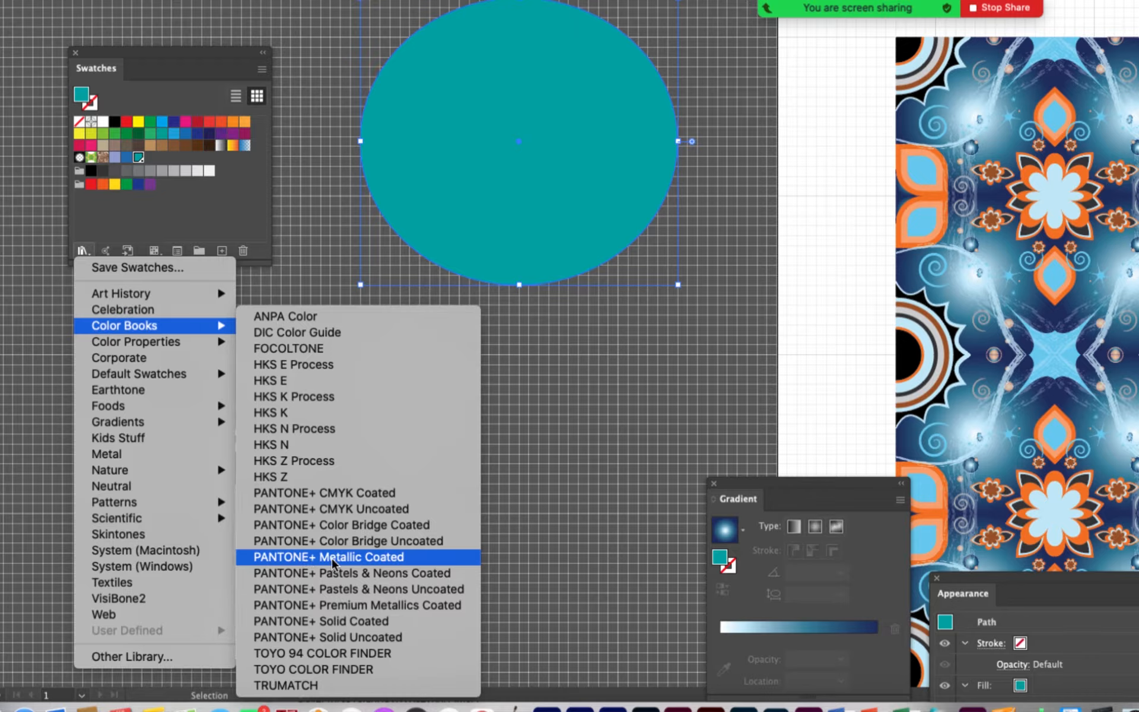
left_click(298, 560)
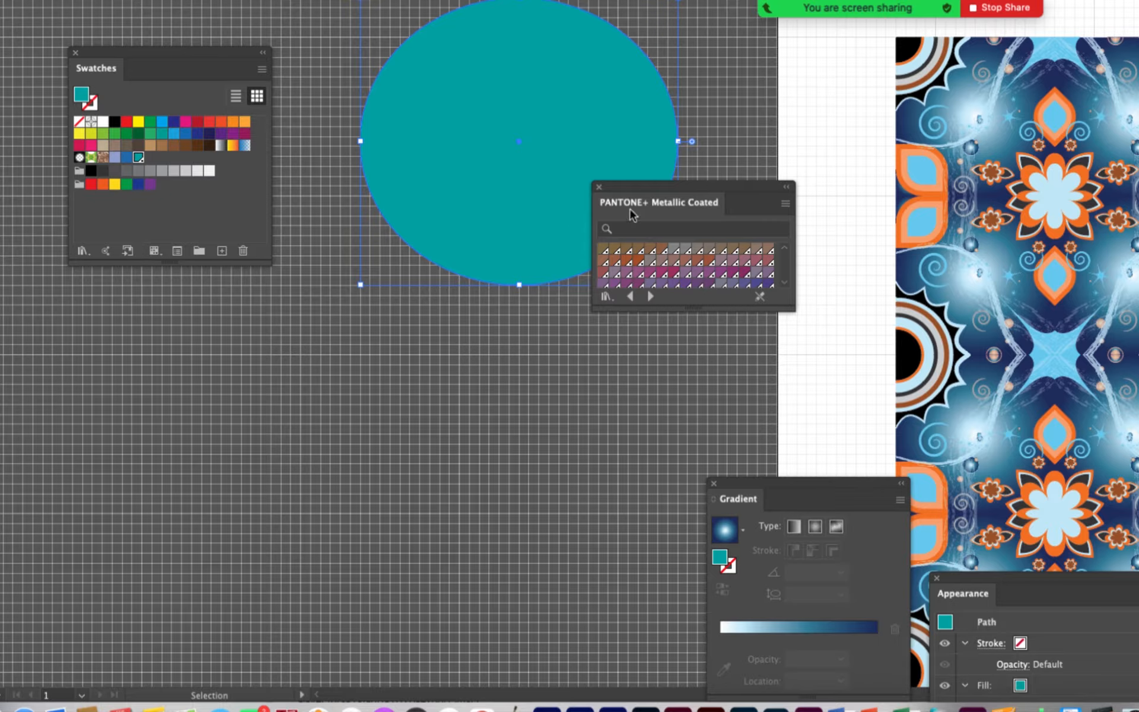
left_click_drag(734, 308, 717, 466)
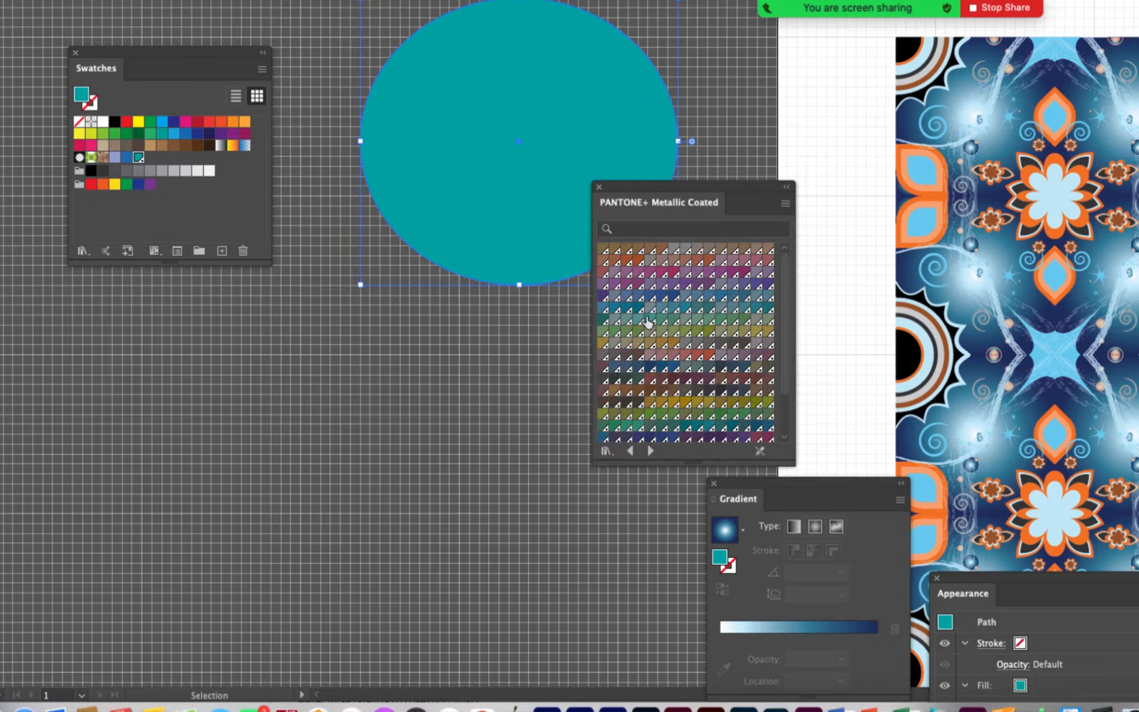
left_click(686, 307)
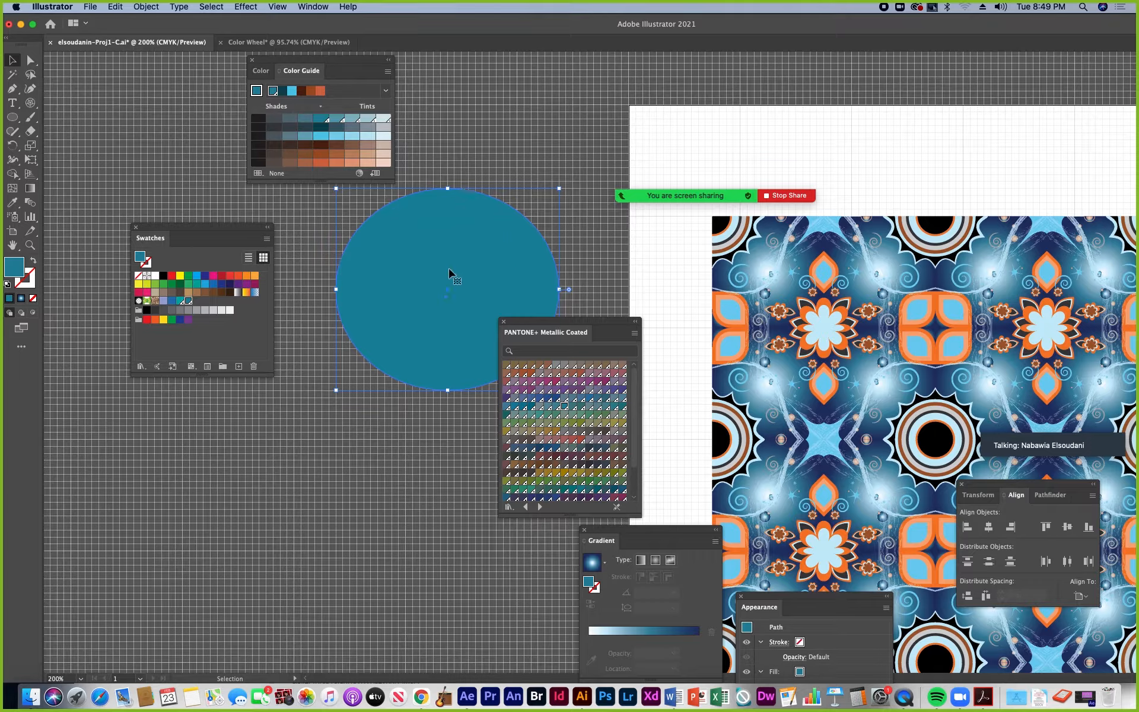
- Switch to Chrome, look through the video links in the Project 1 assignment and open the Pantone Color vs. Process Color video
left_click(422, 697)
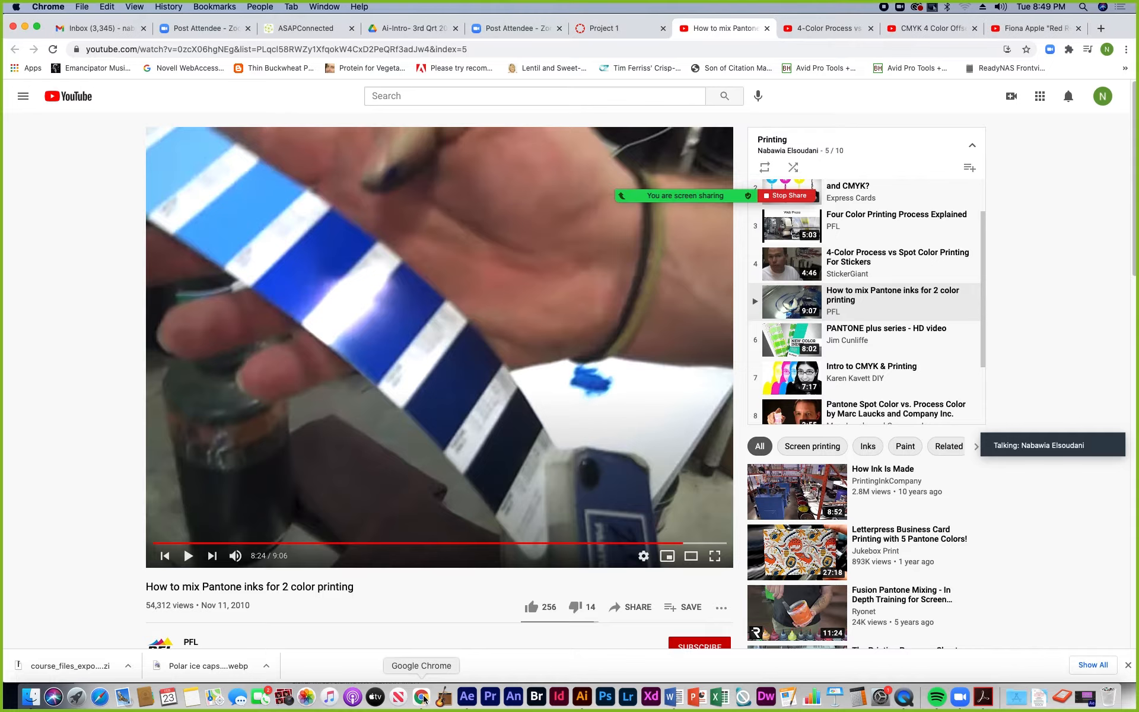
left_click(599, 29)
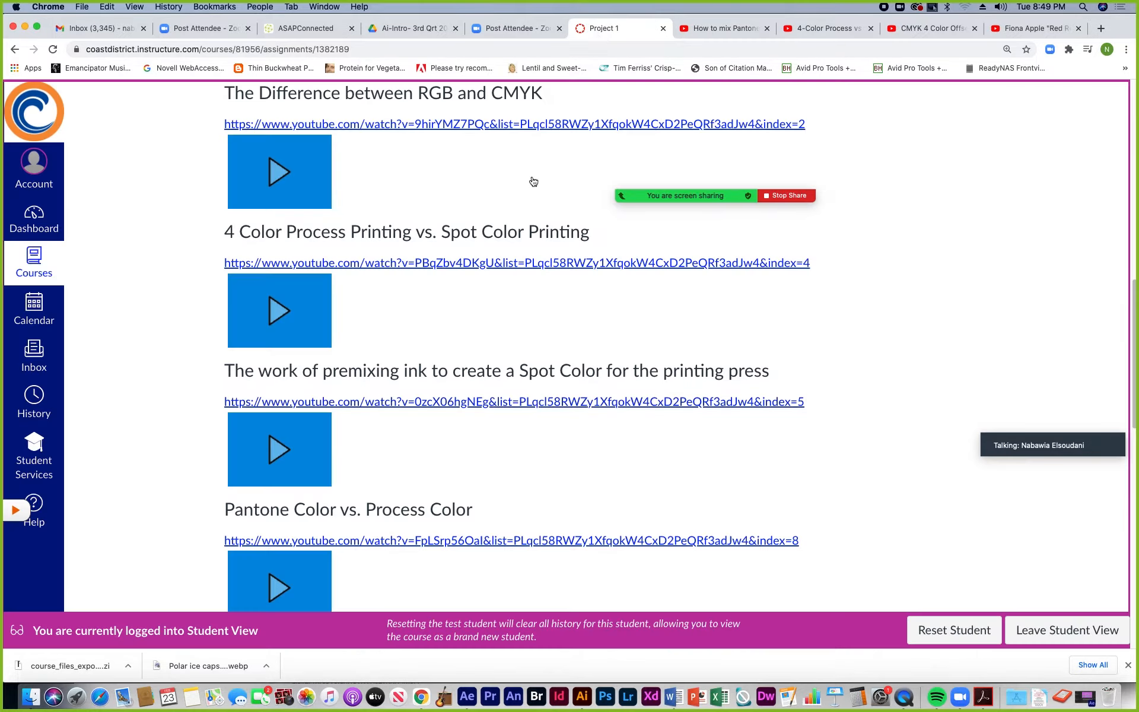
scroll(411, 413, "down", 3)
scroll(411, 414, "down", 3)
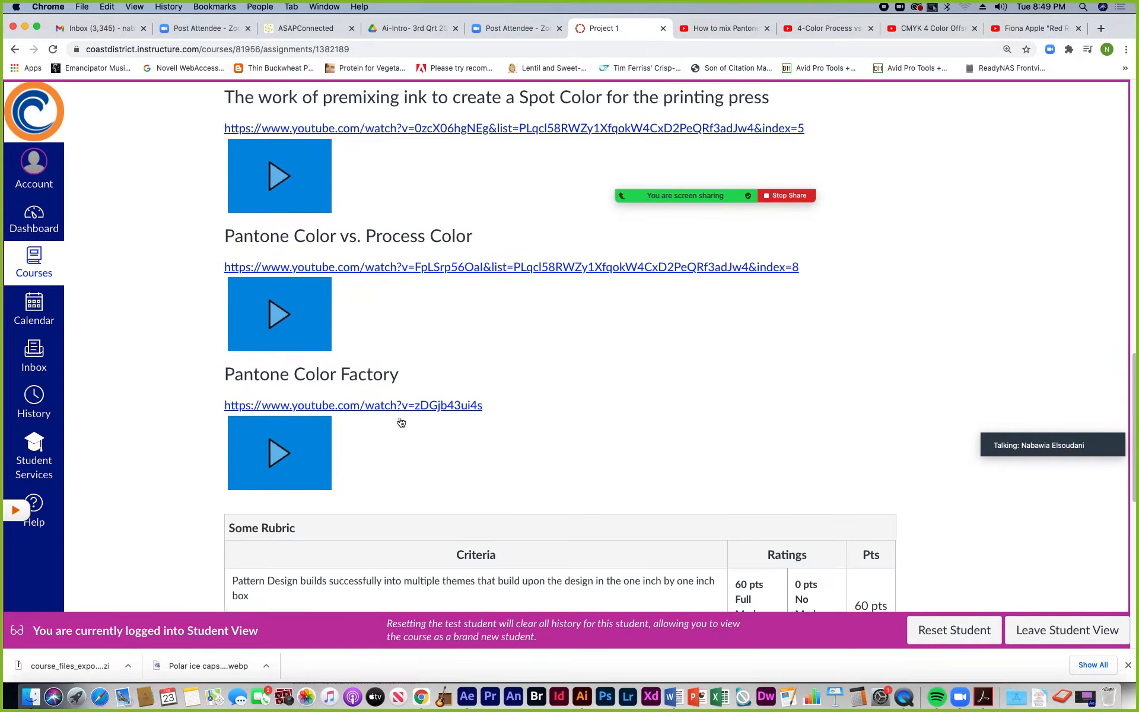
scroll(354, 407, "up", 2)
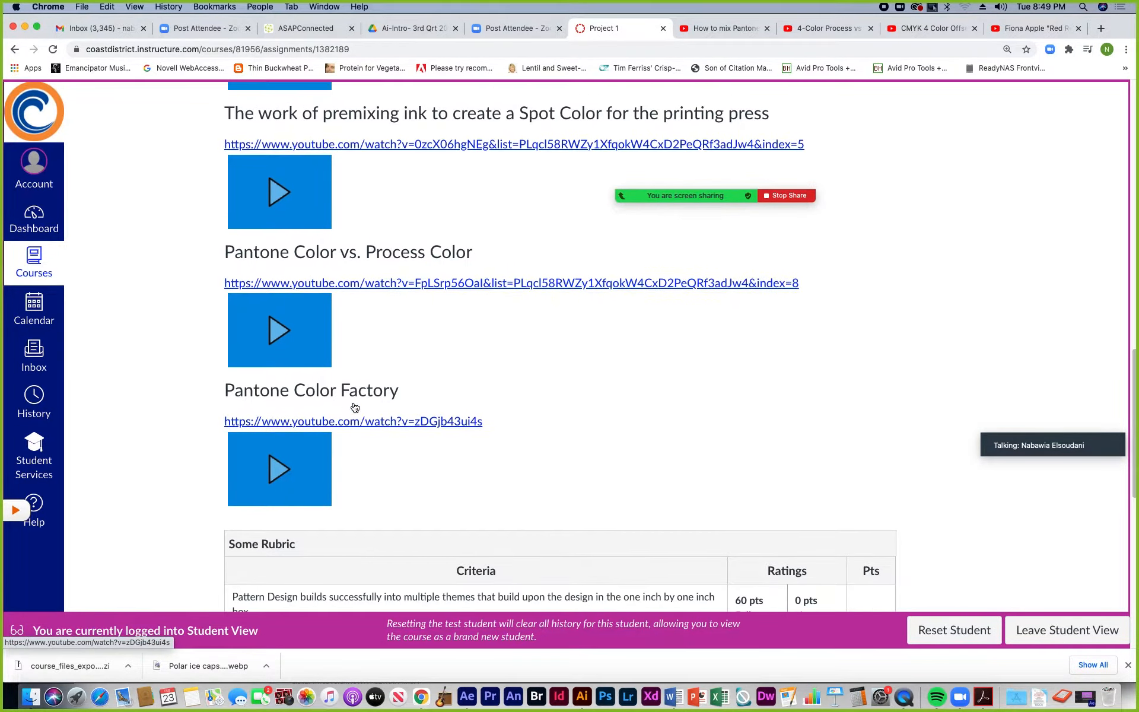
scroll(354, 407, "up", 1)
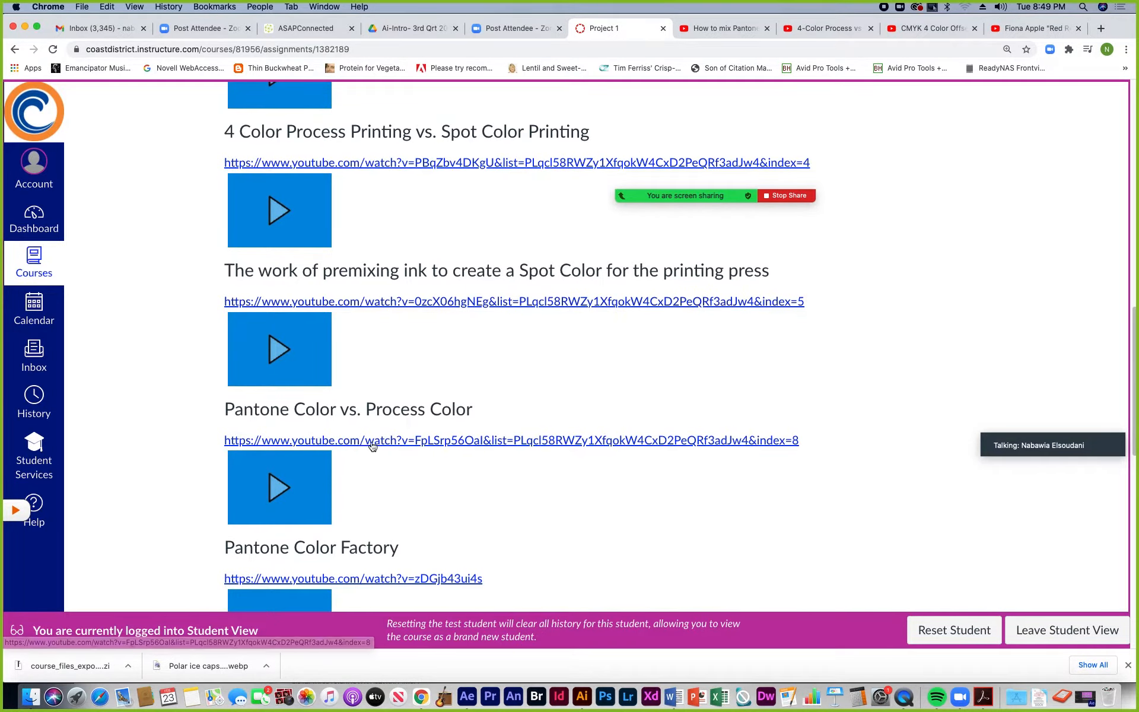
left_click(375, 441)
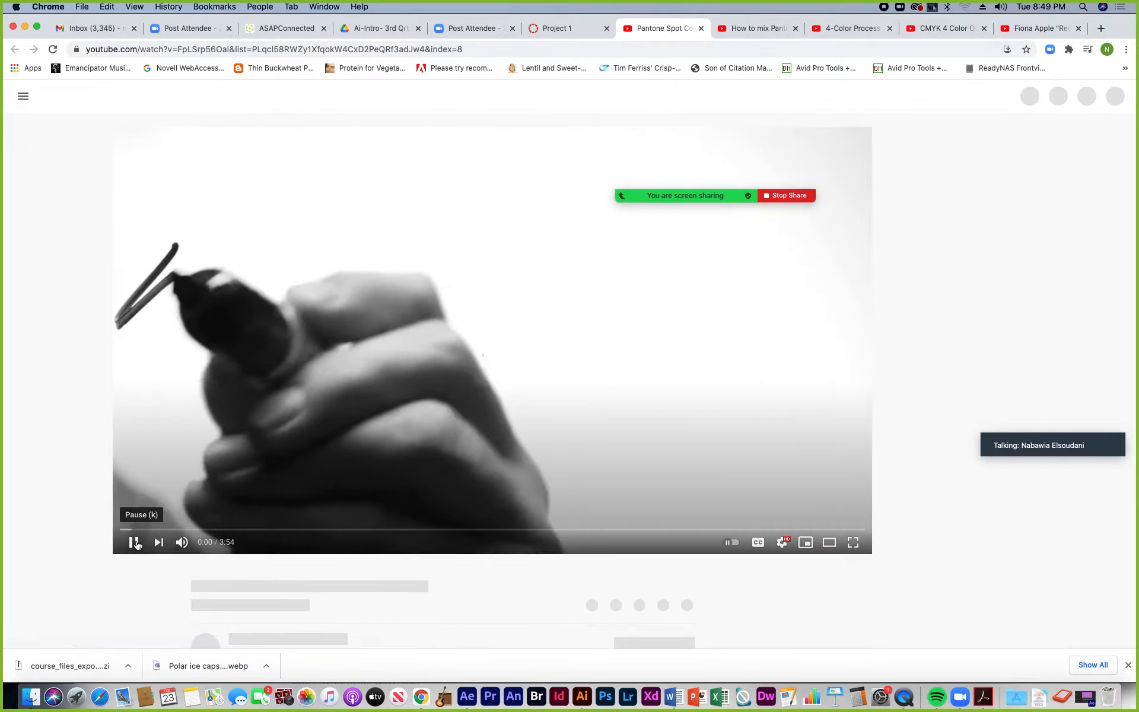
- Return to the Pantone Spot Color vs. Process Color video and play the Pantone Matching System introduction at about 0:18, pausing at 0:19
left_click(136, 543)
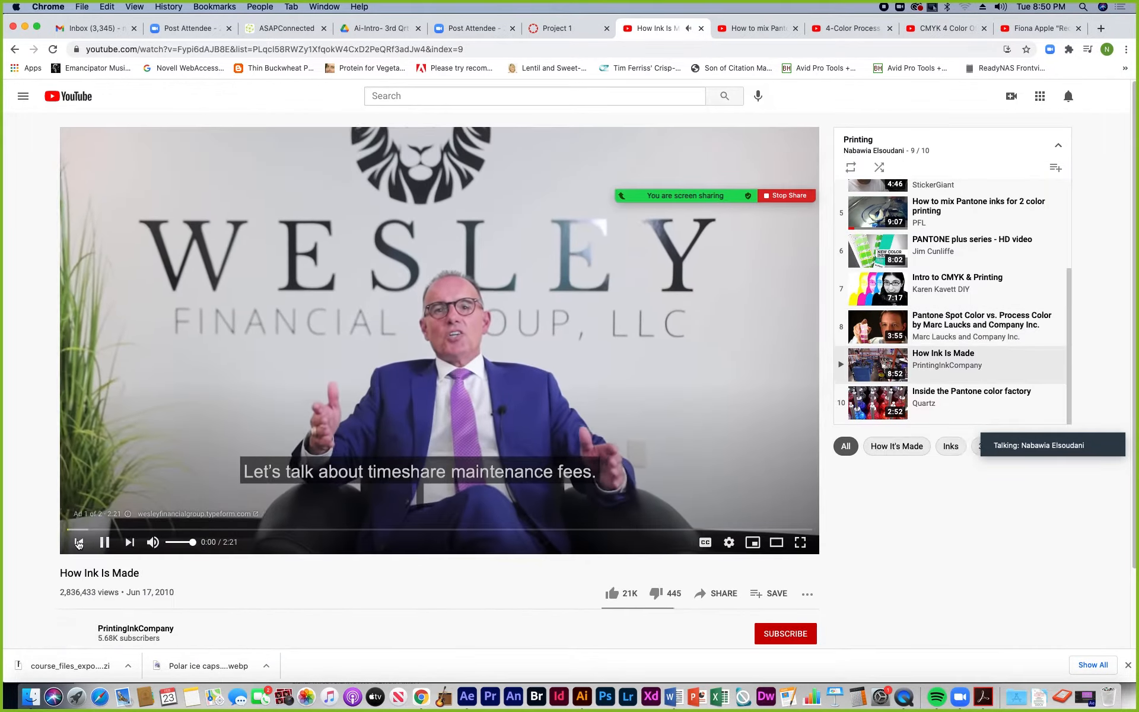
left_click(79, 544)
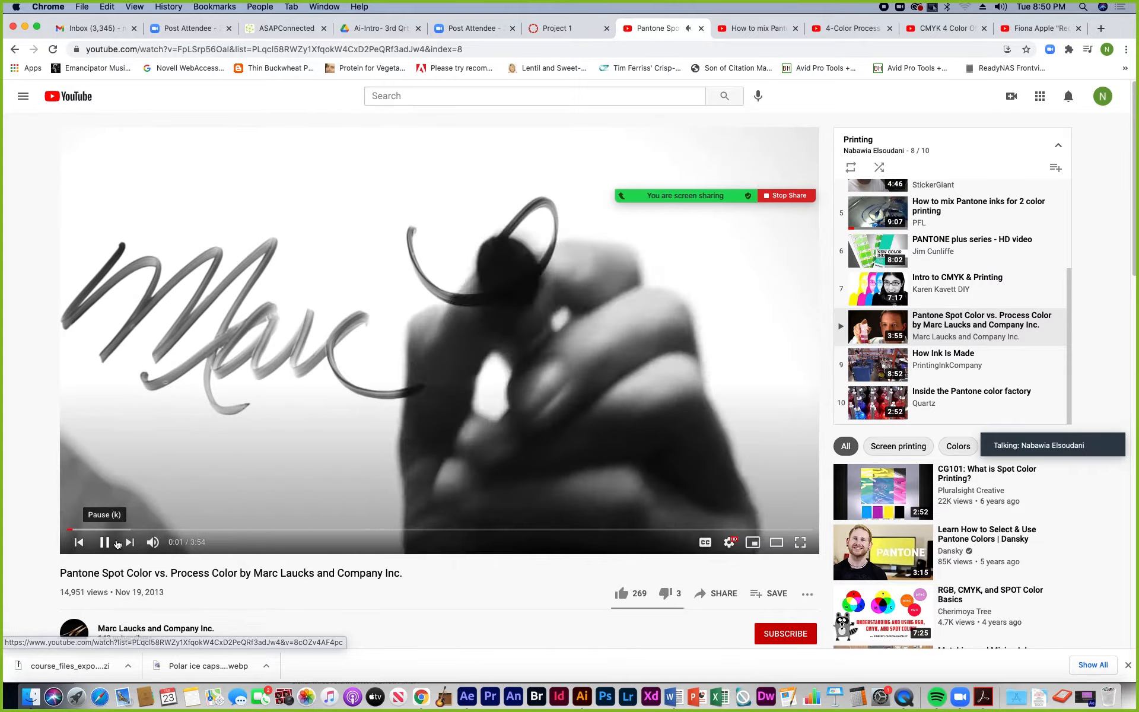
left_click(123, 529)
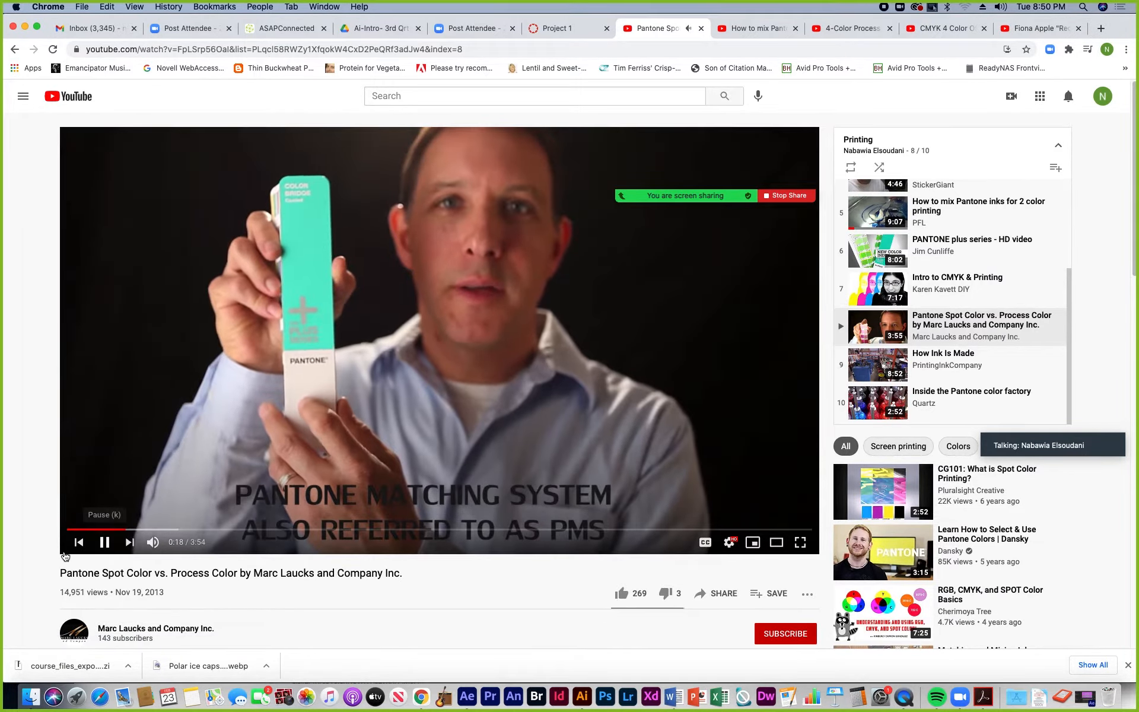
left_click(103, 541)
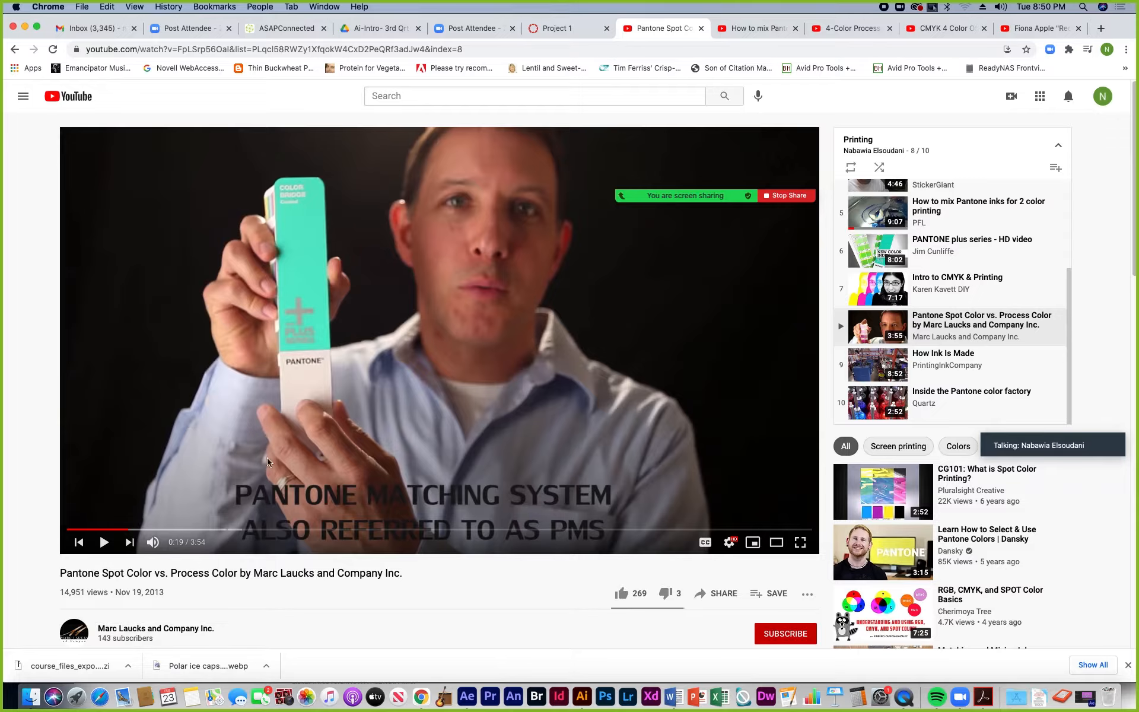
- Skim the rest of the paused video up to the fanned Pantone swatch book, play it from about 3:17 and pause at 3:19
left_click(145, 529)
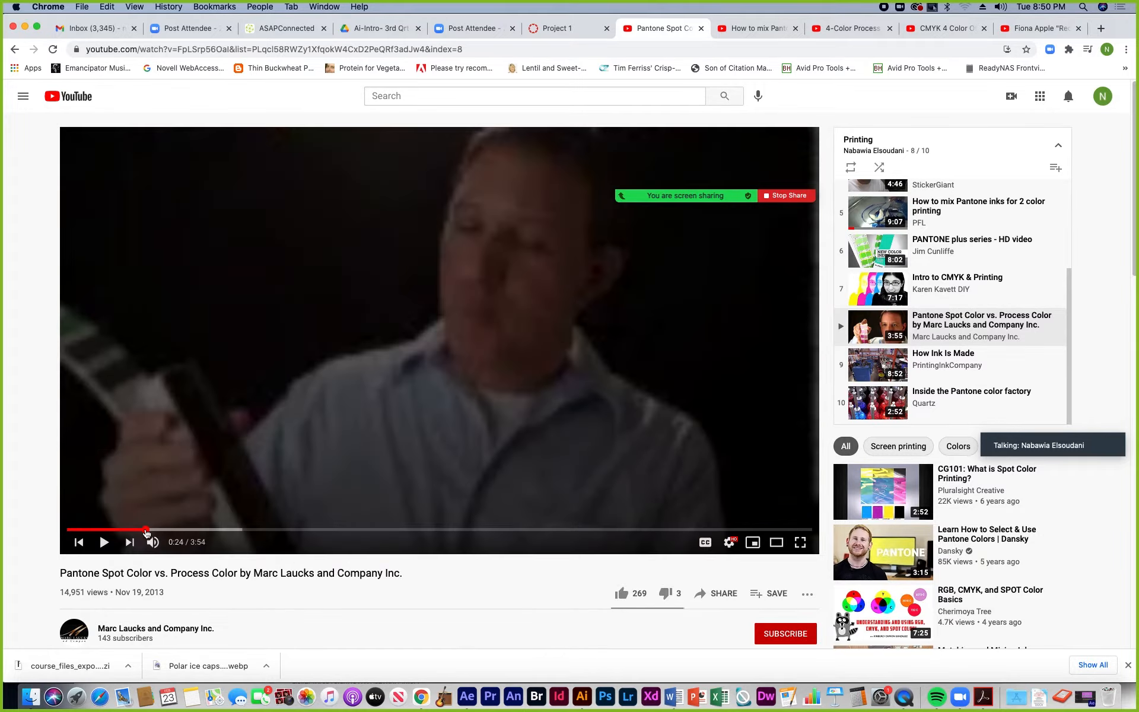
left_click(176, 528)
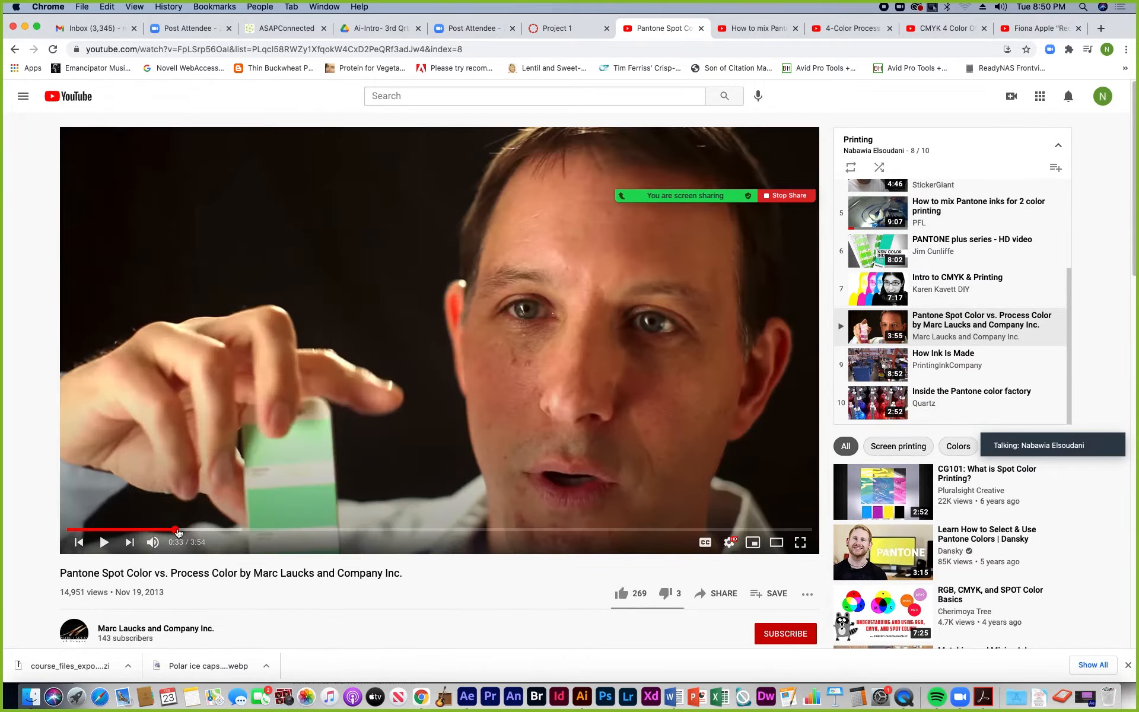
left_click(236, 529)
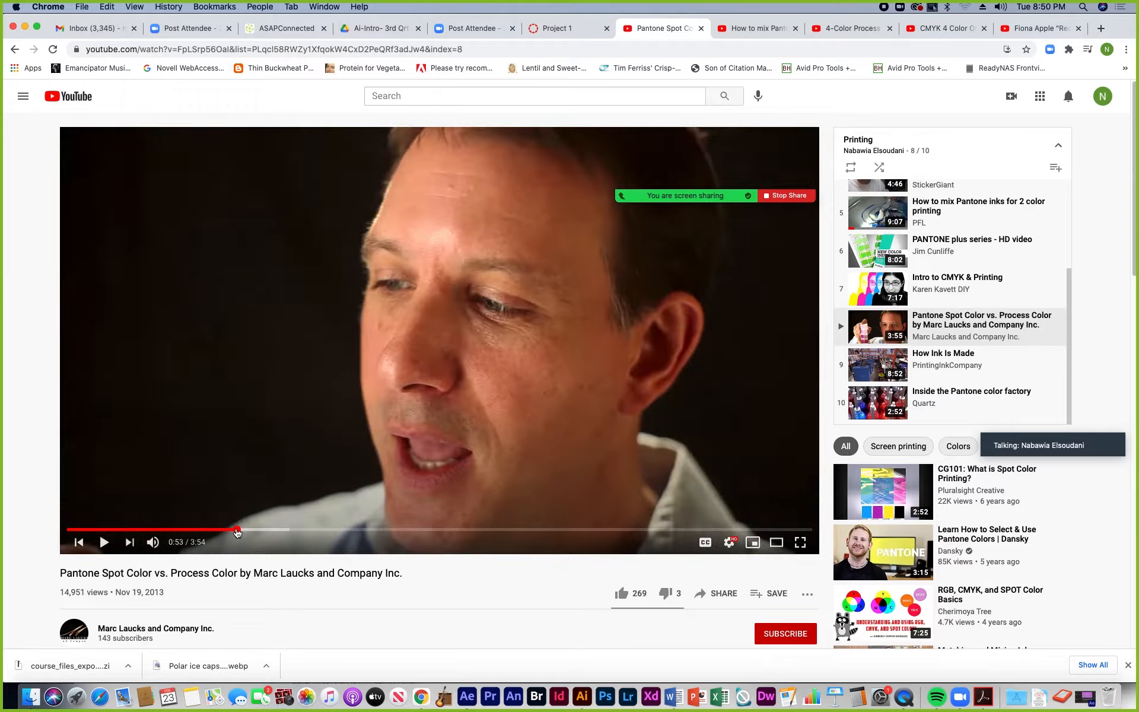
left_click(306, 530)
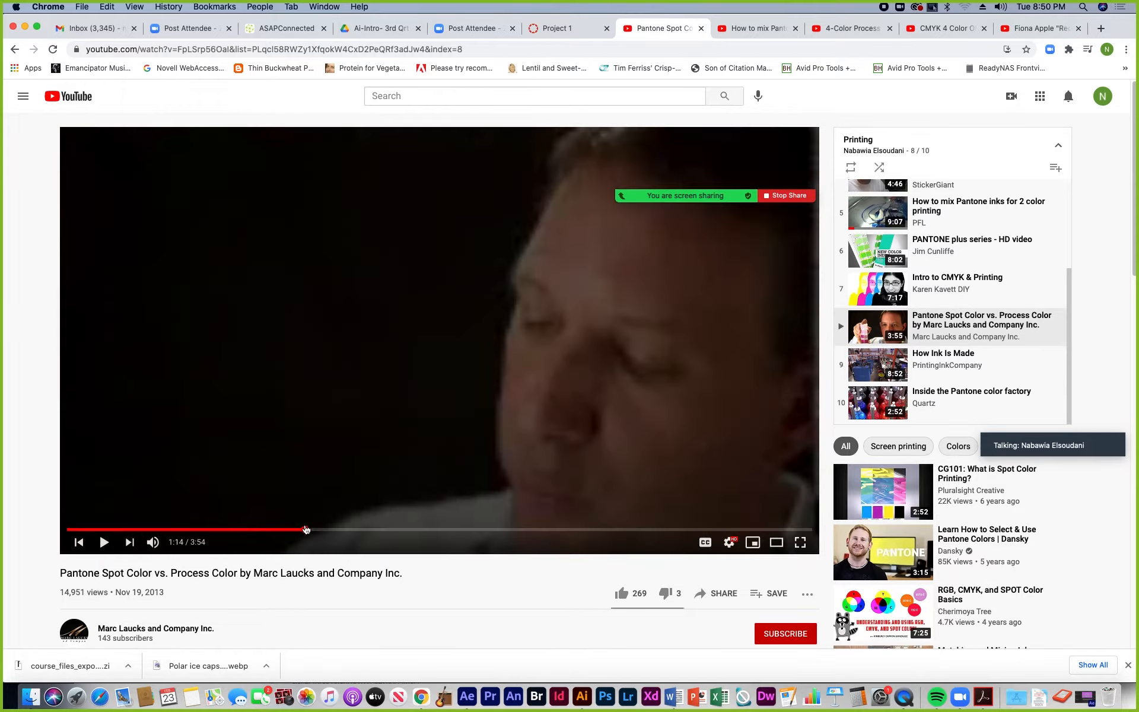
left_click(413, 529)
left_click(470, 530)
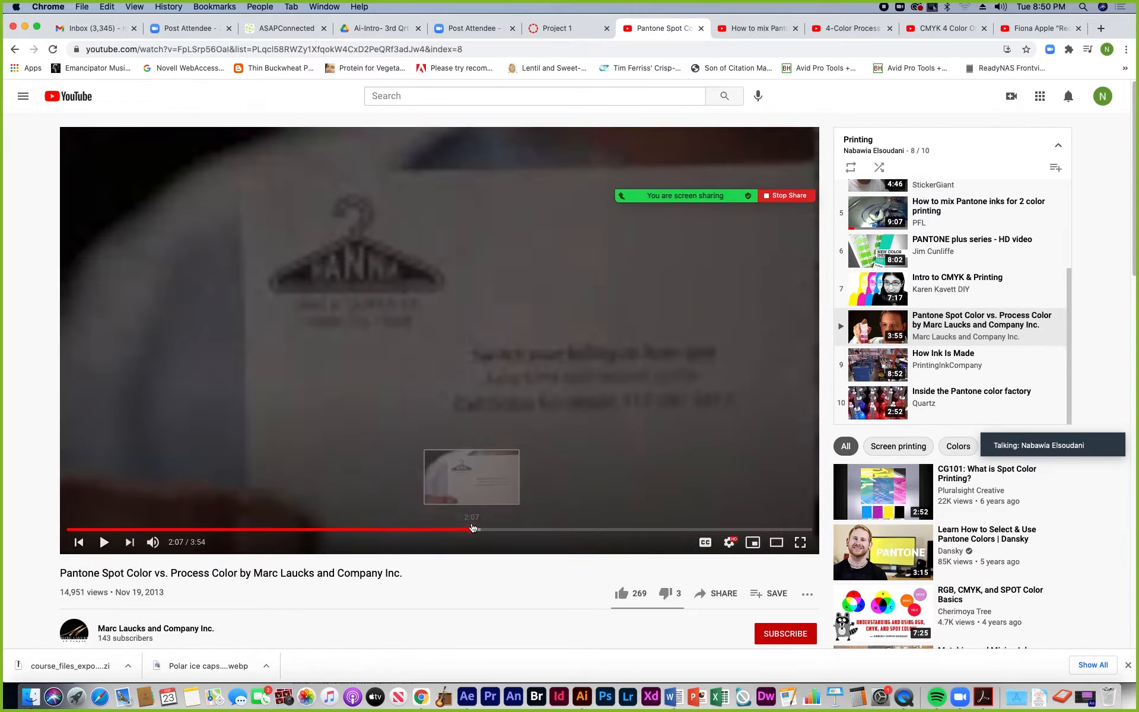
left_click(544, 530)
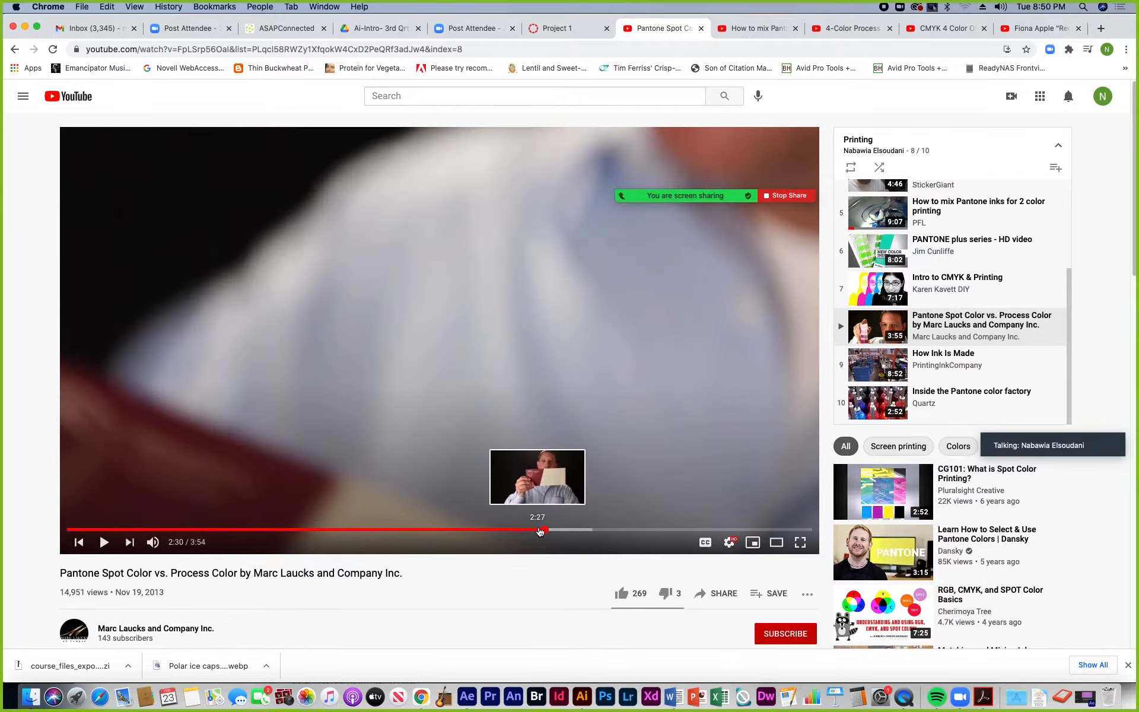
left_click(691, 530)
key("space")
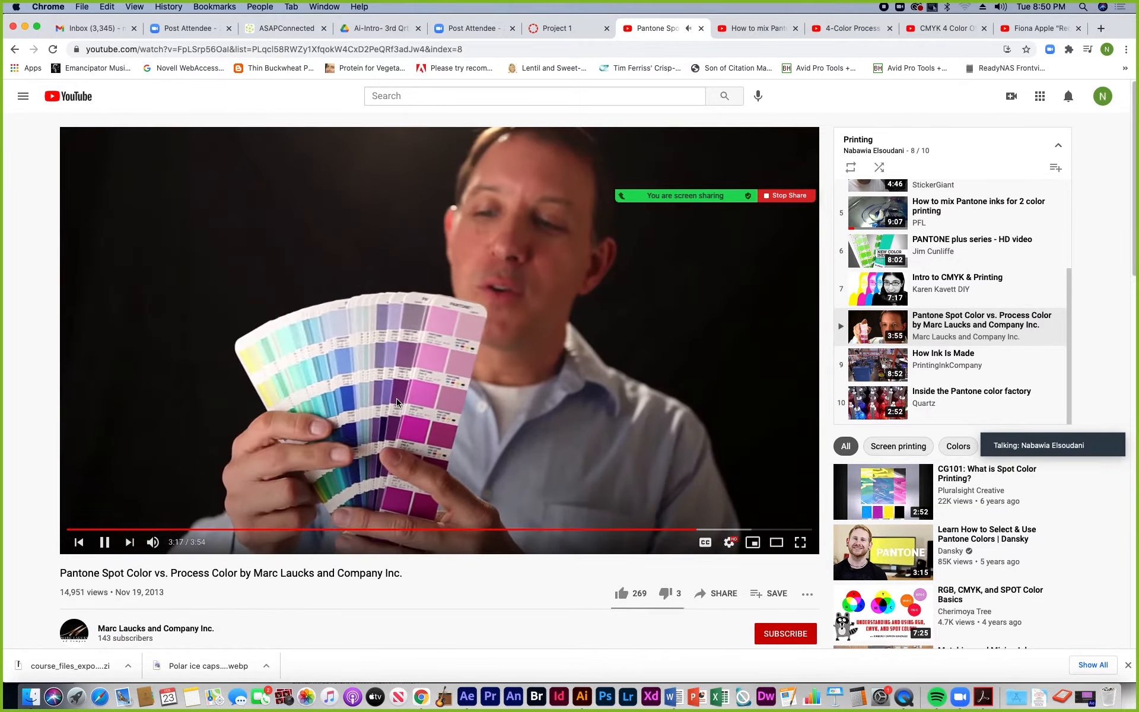
left_click(102, 544)
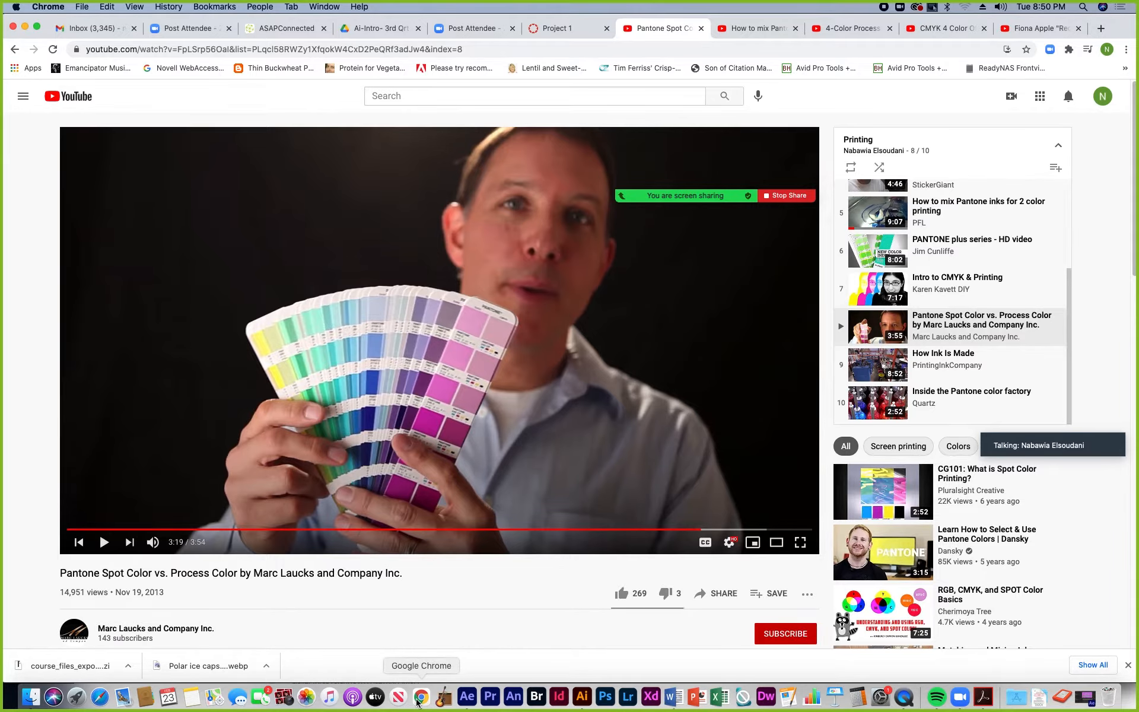
- Switch to Illustrator, move the PANTONE+ Metallic Coated swatches below the ellipse and bring the pattern artwork into view
left_click(580, 703)
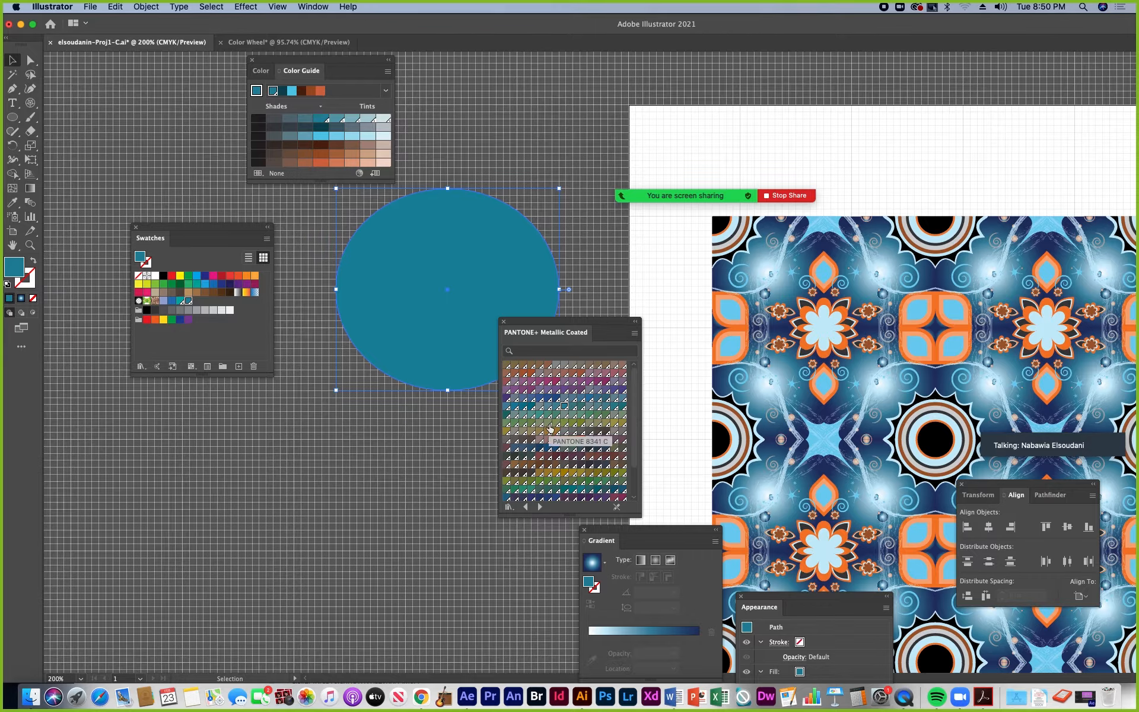
left_click_drag(592, 330, 358, 434)
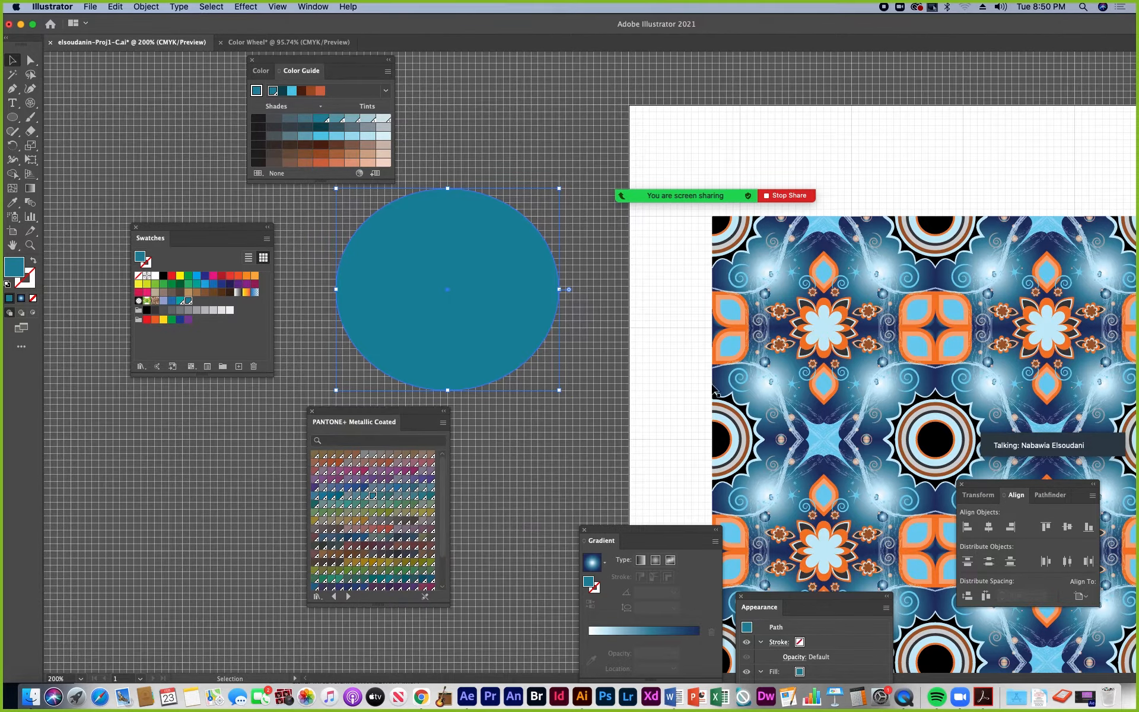
left_click_drag(816, 399, 511, 301)
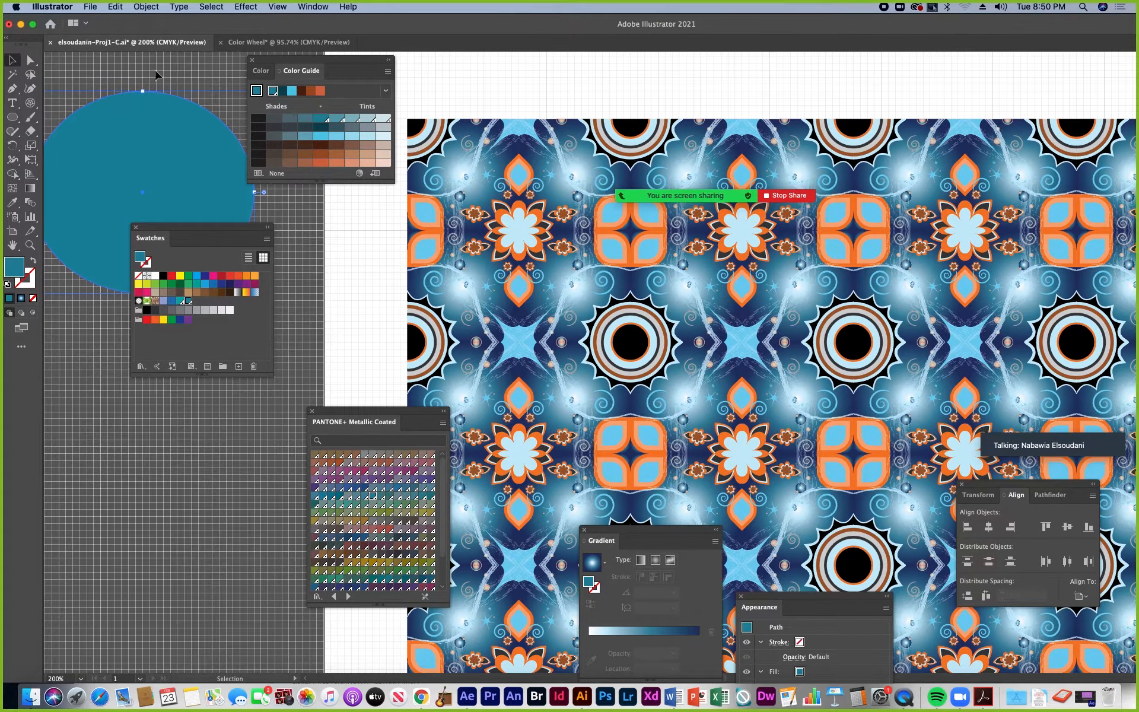
- Select all objects sharing the pattern background's gradient fill color and recolor them with a dark blue from PANTONE+ Metallic Coated, then deselect
left_click(31, 60)
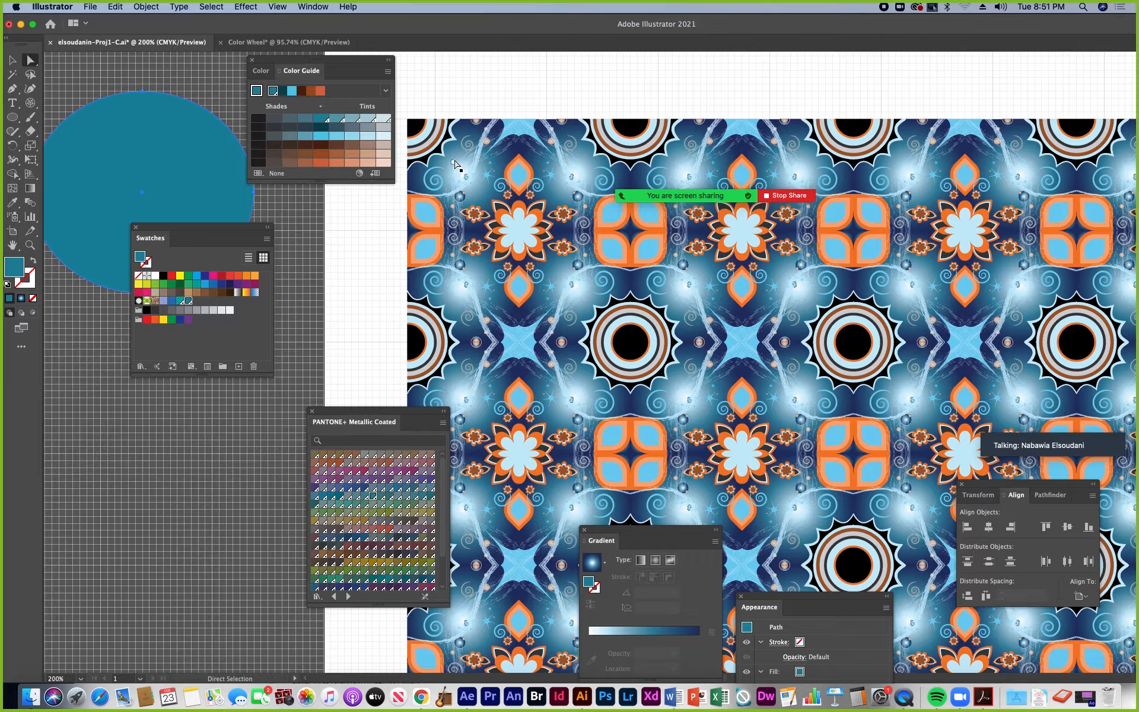
left_click(454, 162)
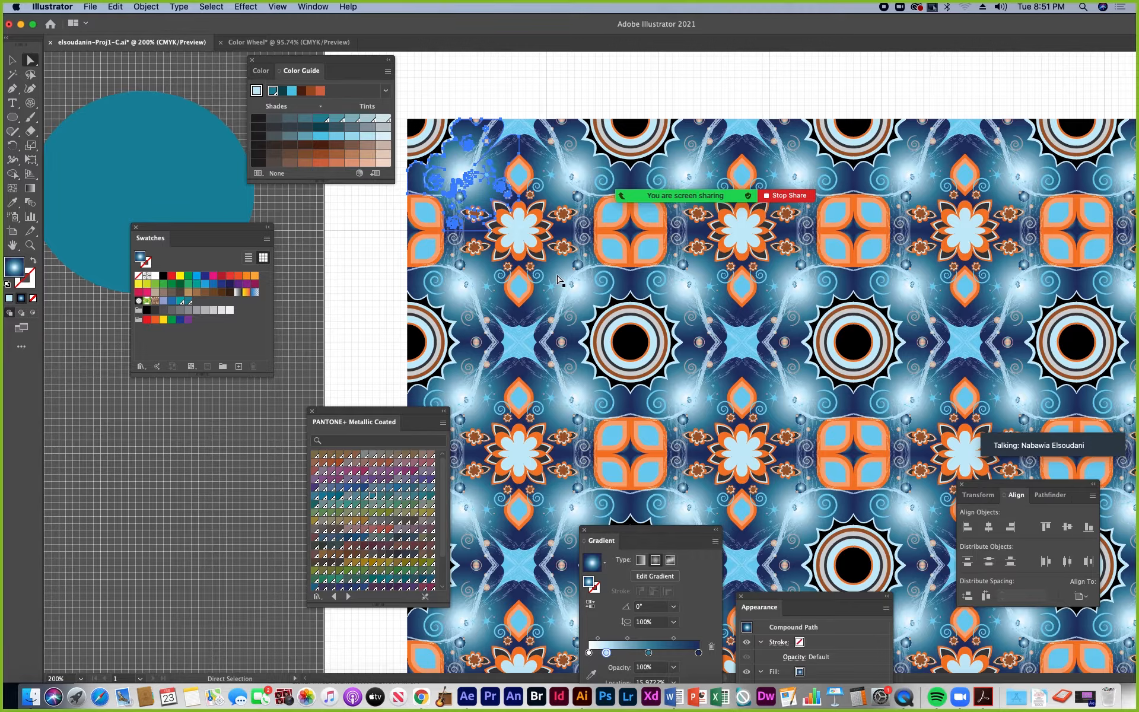
left_click_drag(384, 411, 277, 406)
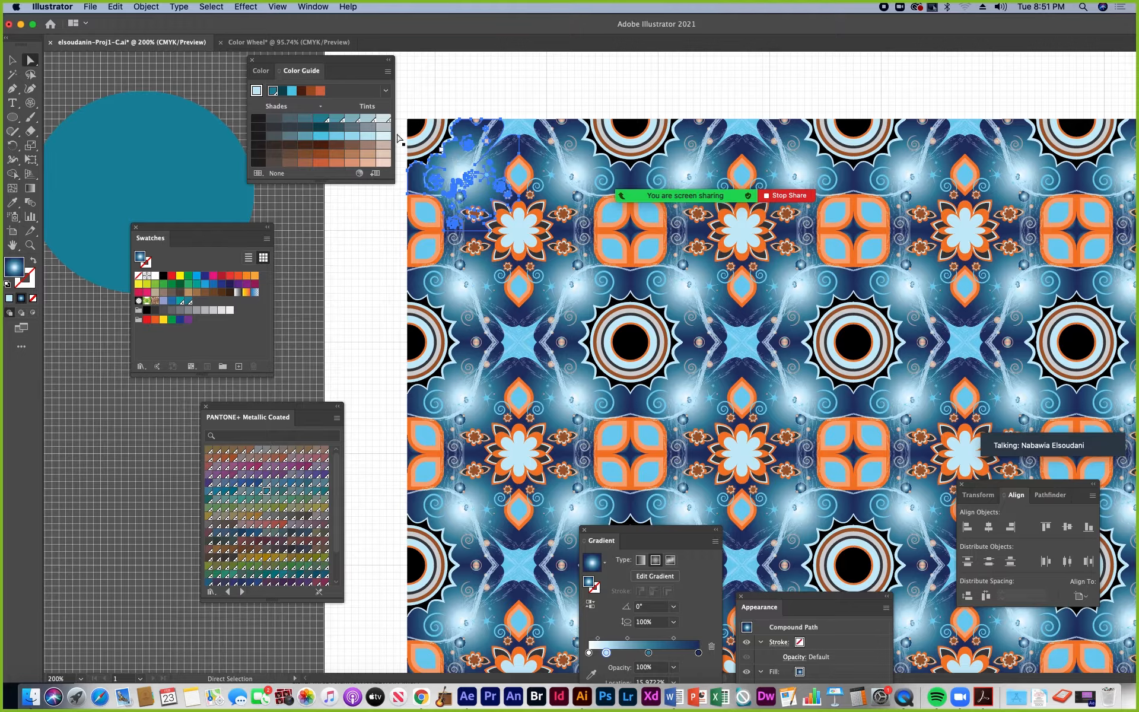
left_click(212, 7)
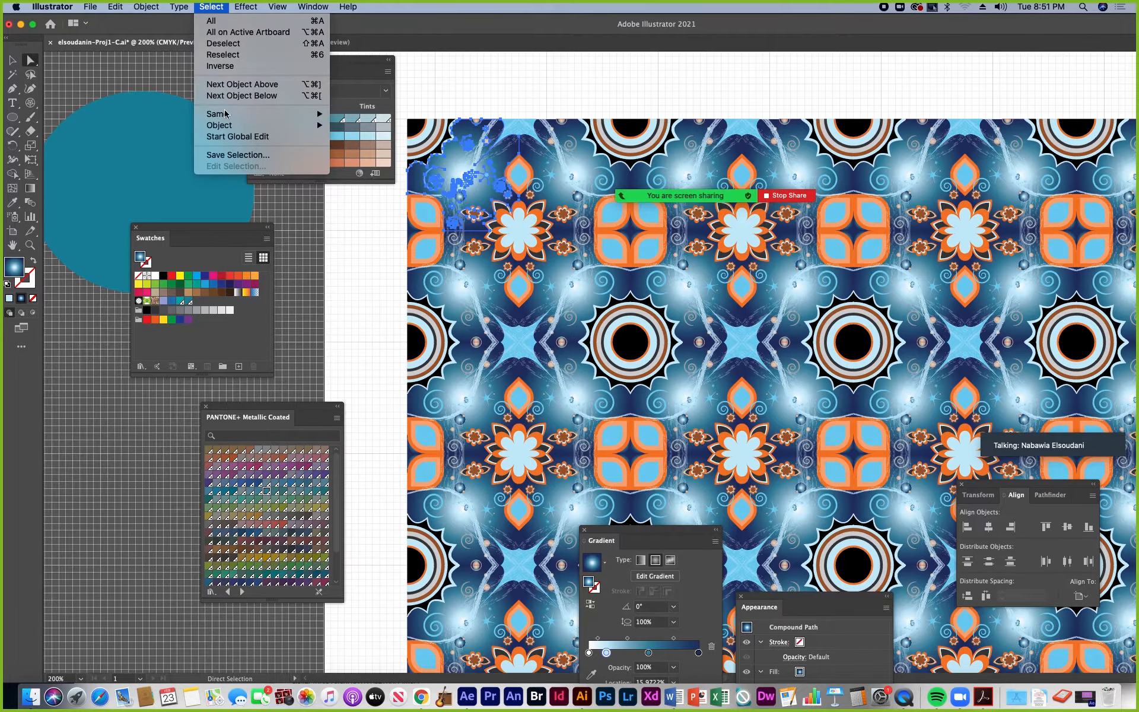
mouse_move(226, 113)
left_click(359, 159)
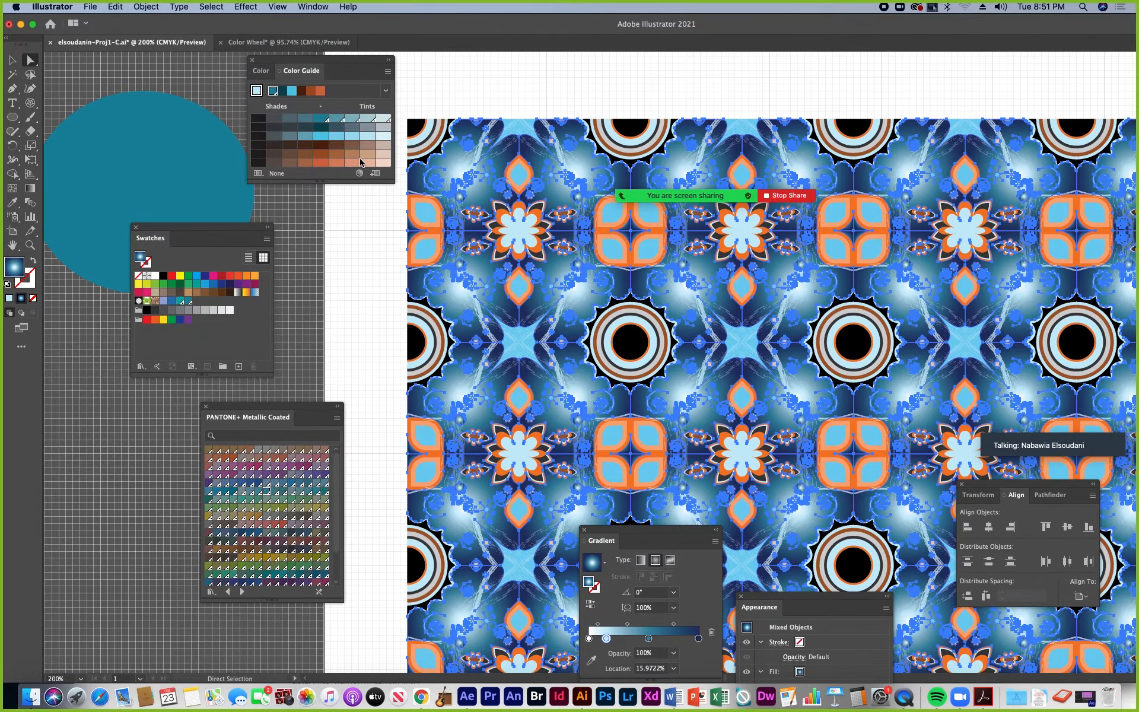
left_click_drag(309, 412, 358, 345)
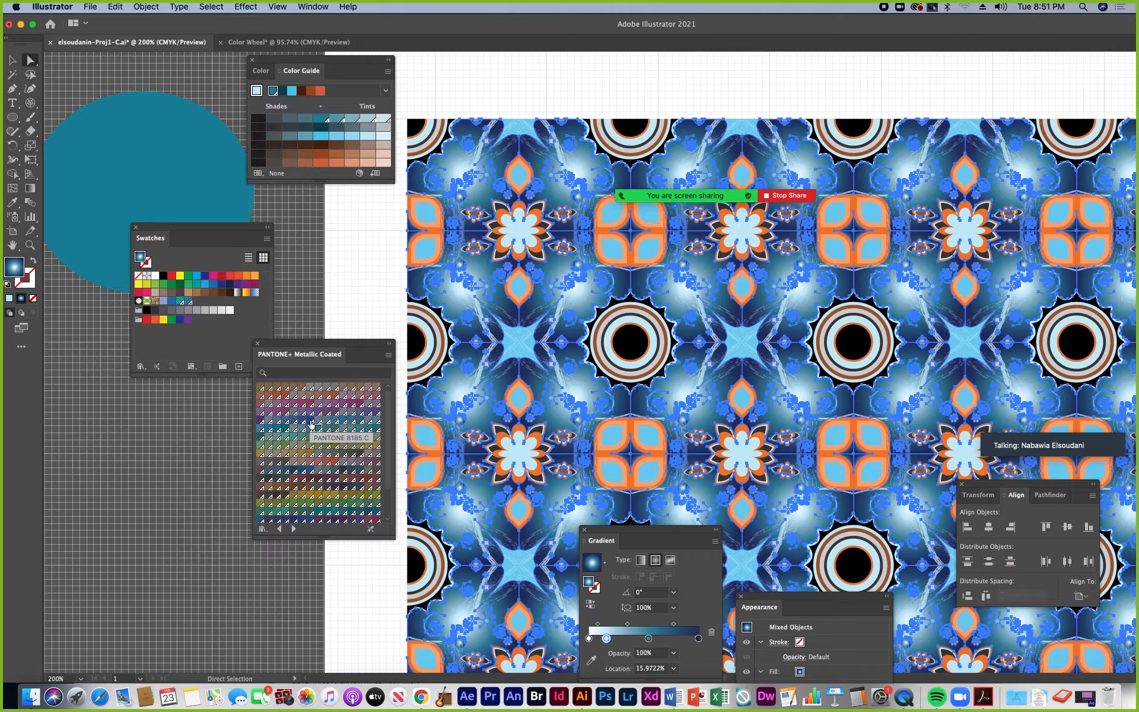
left_click(311, 421)
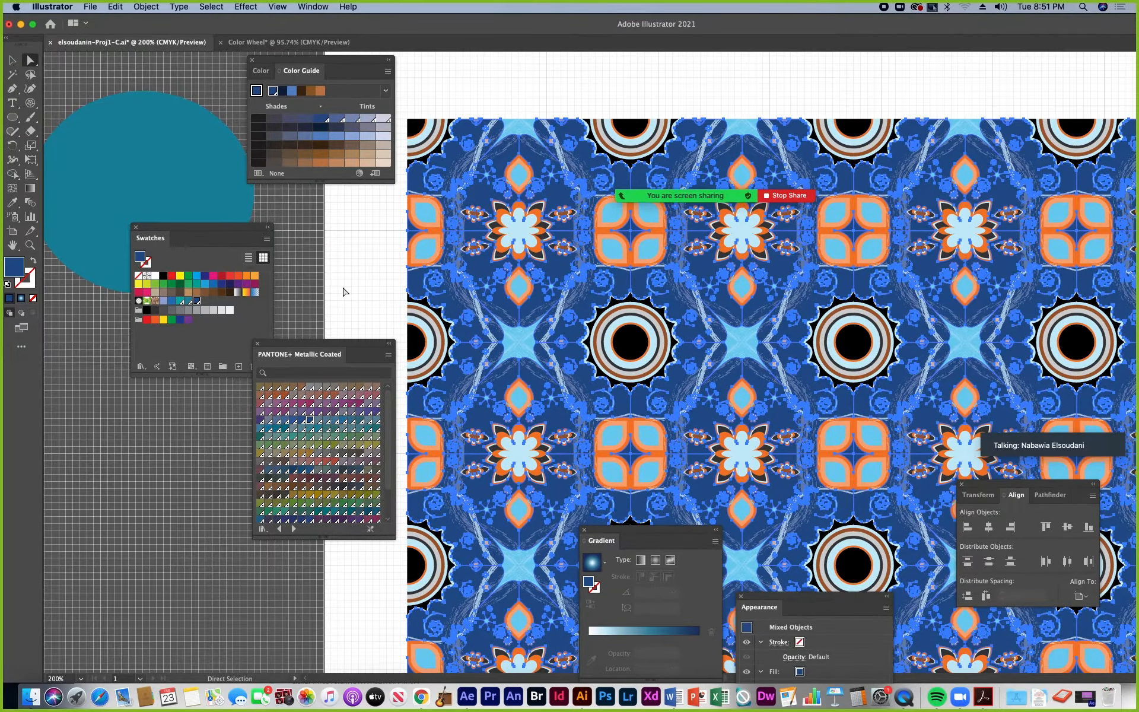
left_click(344, 292)
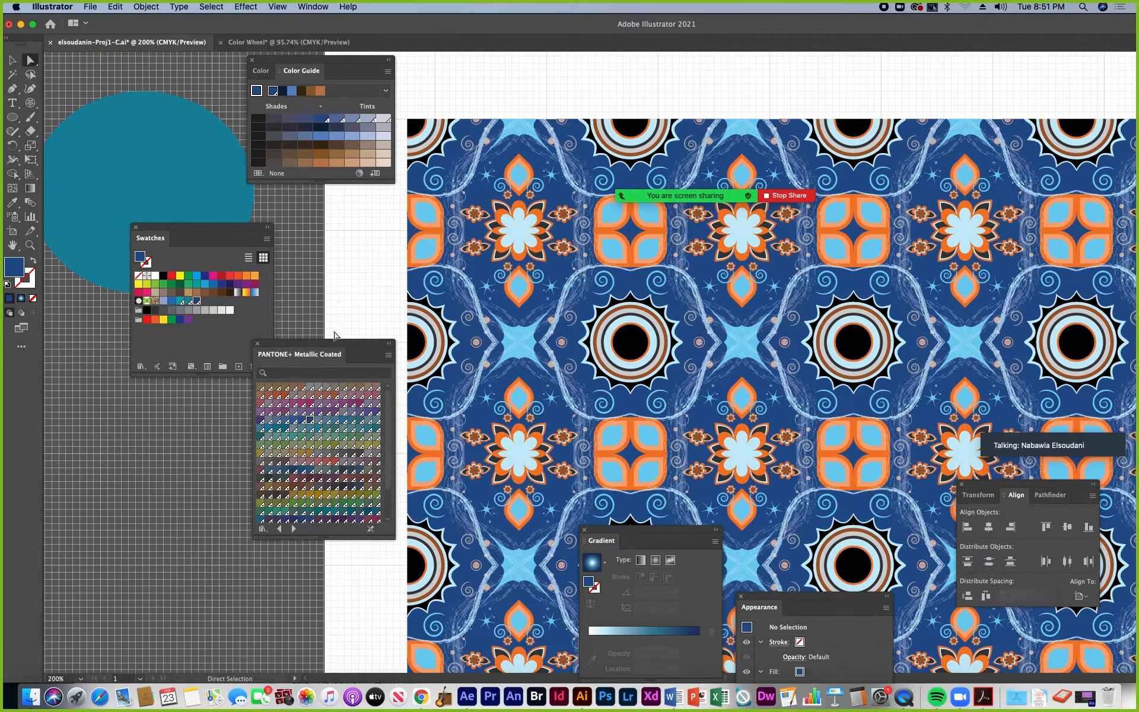
- Move the Pantone swatches clear of the pattern, select a peach petal outline with Direct Selection and save its fill as a new swatch
left_click_drag(349, 347, 149, 490)
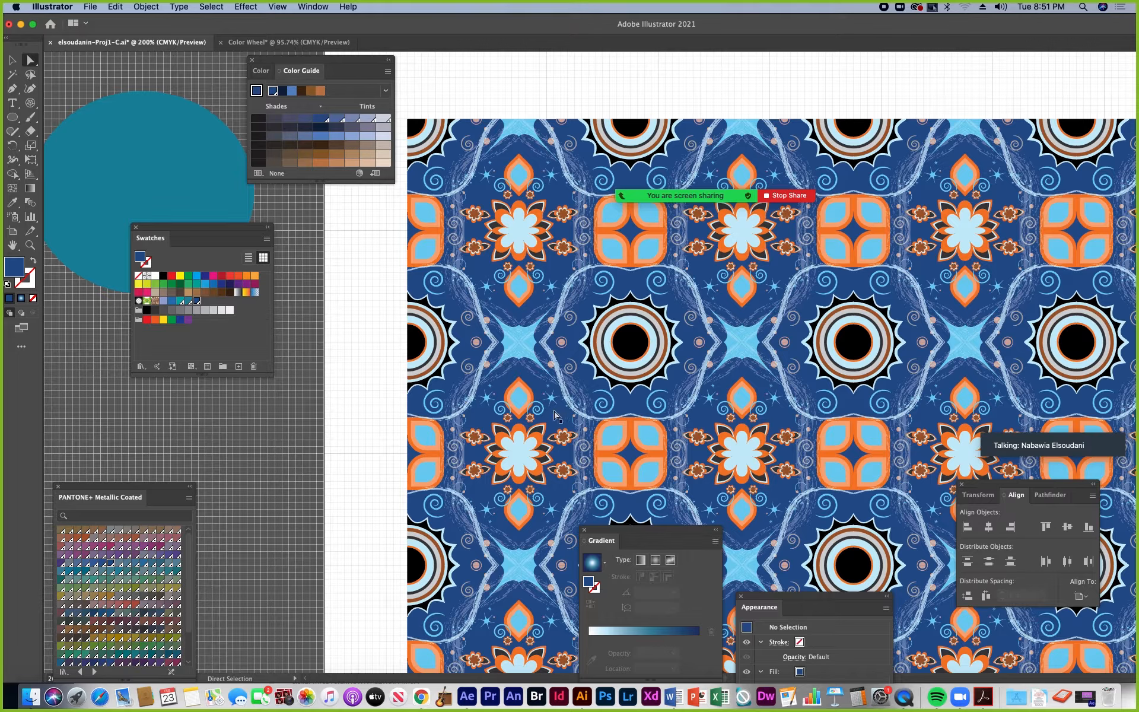
left_click(623, 442)
left_click(623, 445)
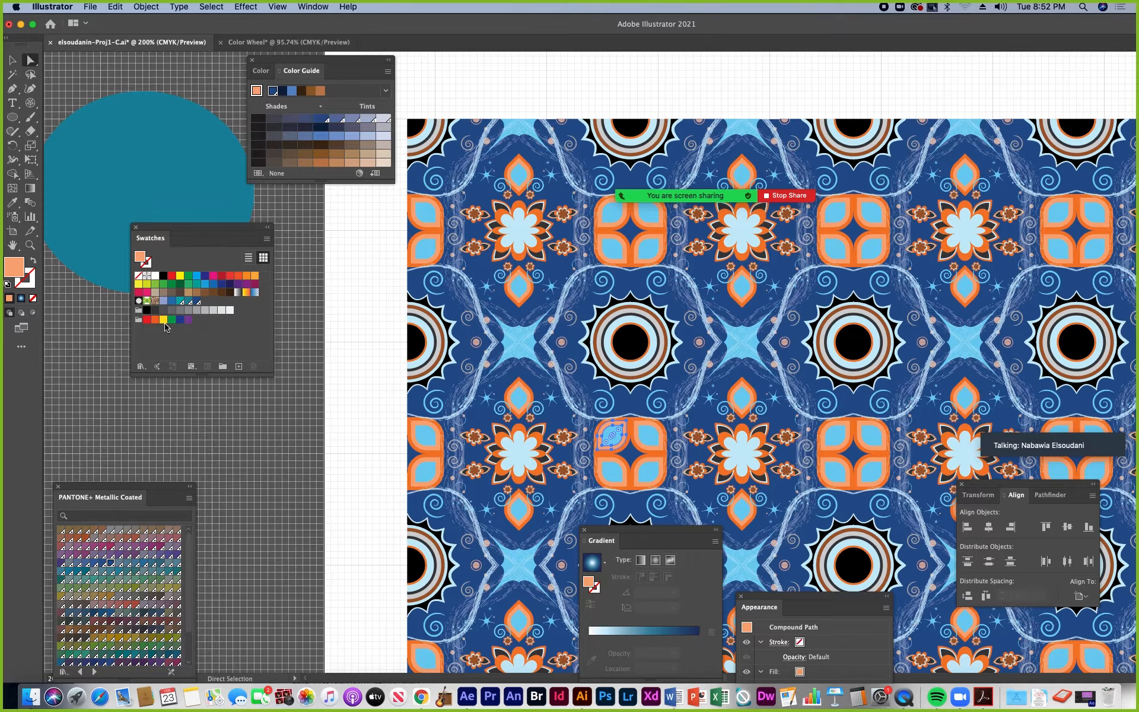
left_click_drag(13, 268, 207, 302)
left_click(277, 406)
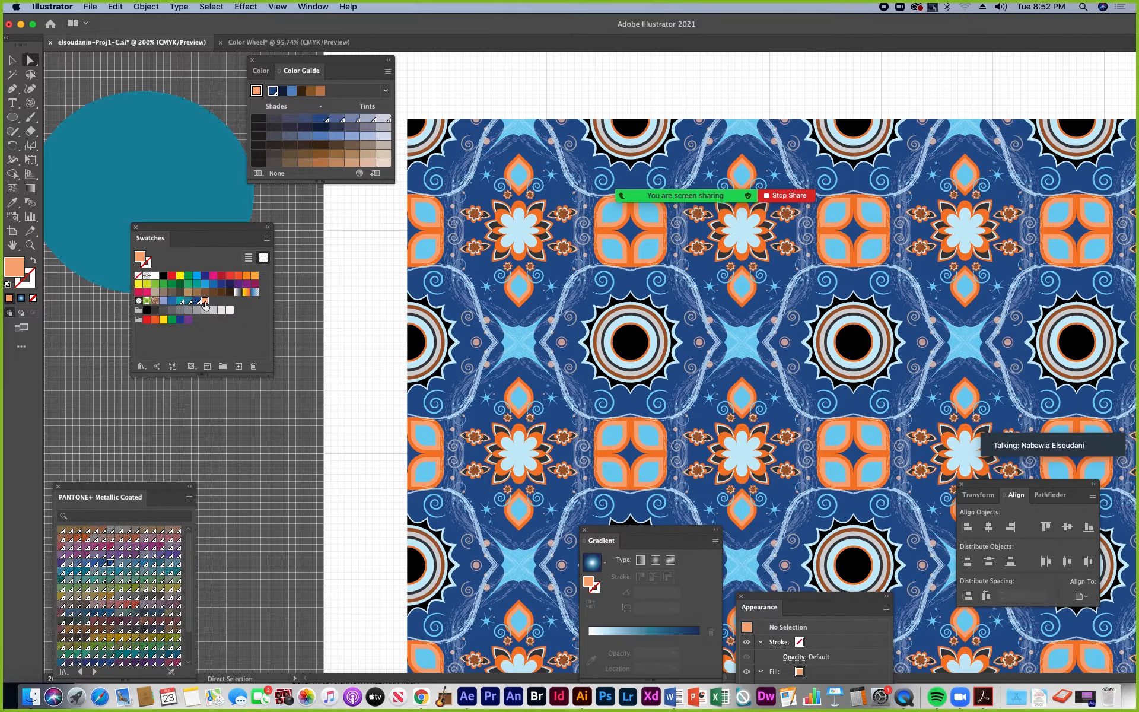
- Make the new C=0 M=40 Y=55 K=0 1 swatch a global process color
double_click(204, 302)
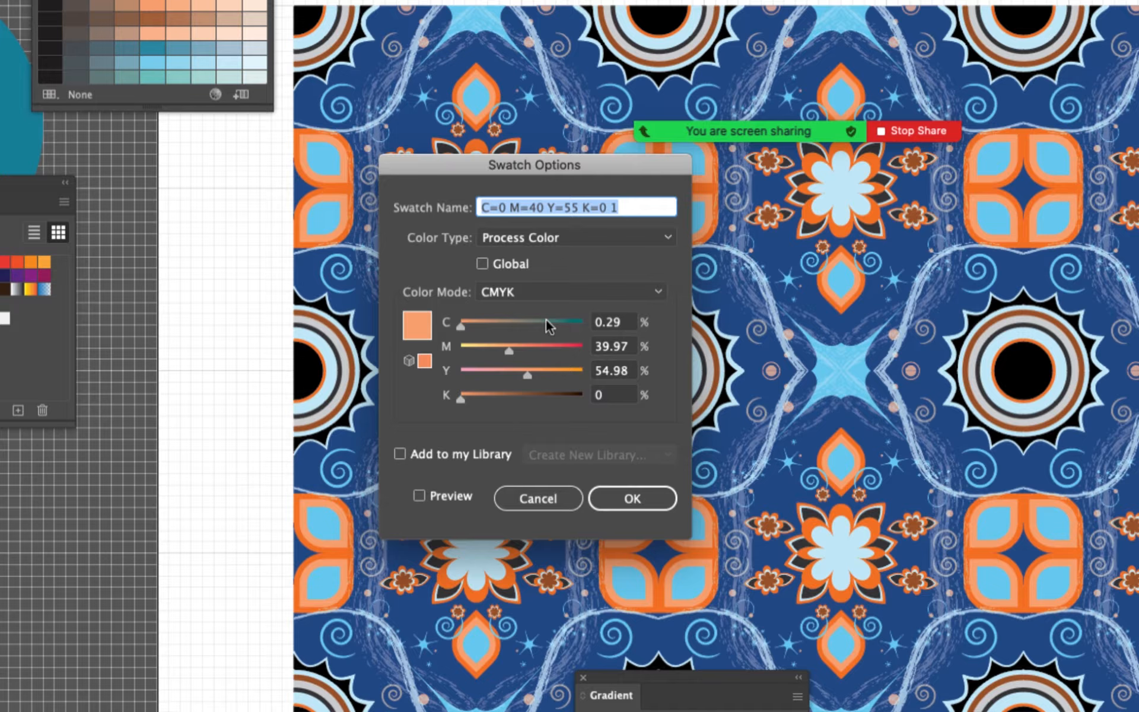
left_click(482, 265)
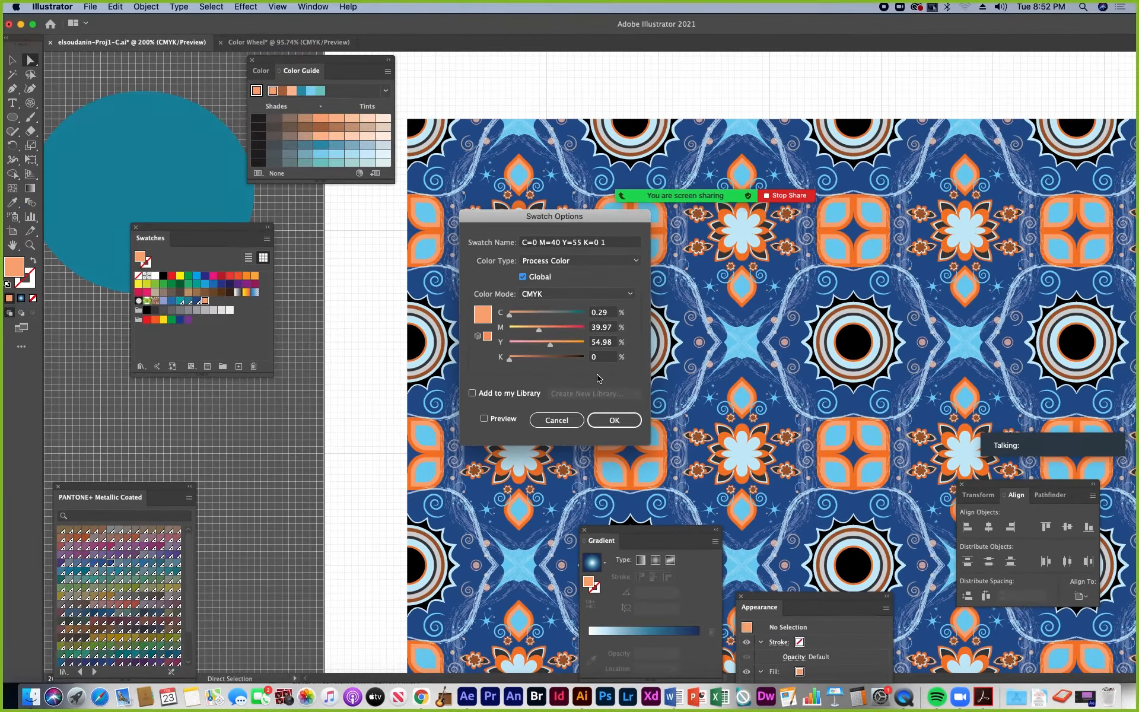
left_click(611, 420)
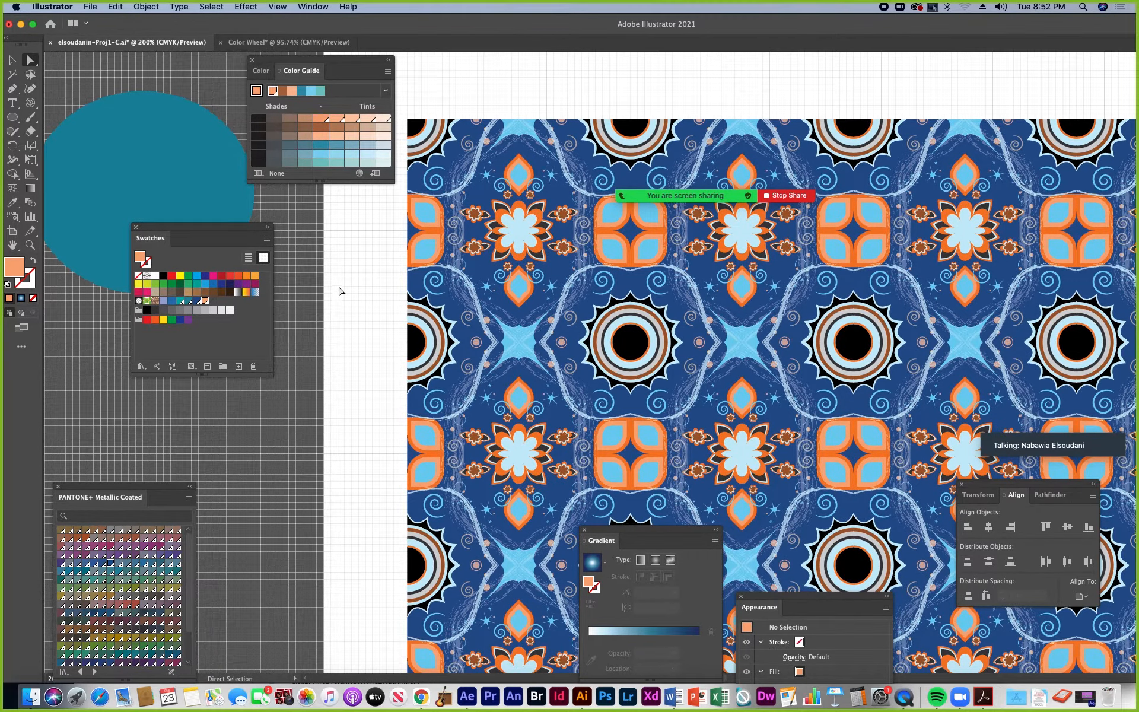
- Apply the global peach swatch to all objects sharing the petal outline's fill color, and move the Gradient settings off the pattern
left_click(619, 427)
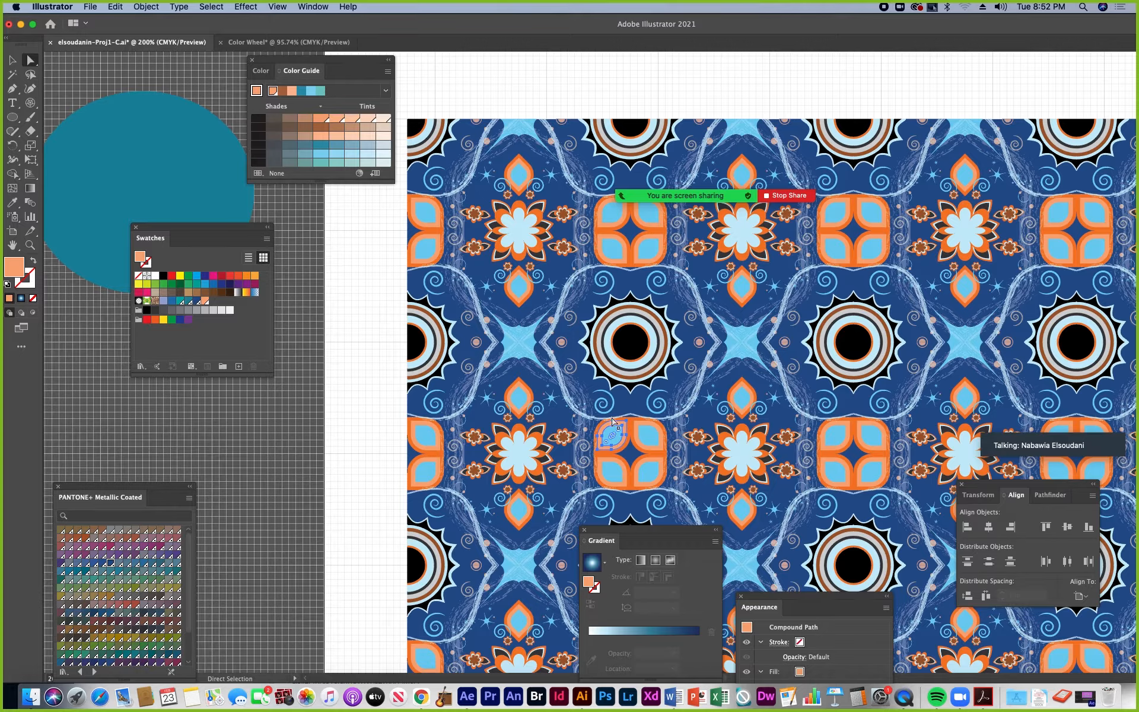
left_click(211, 7)
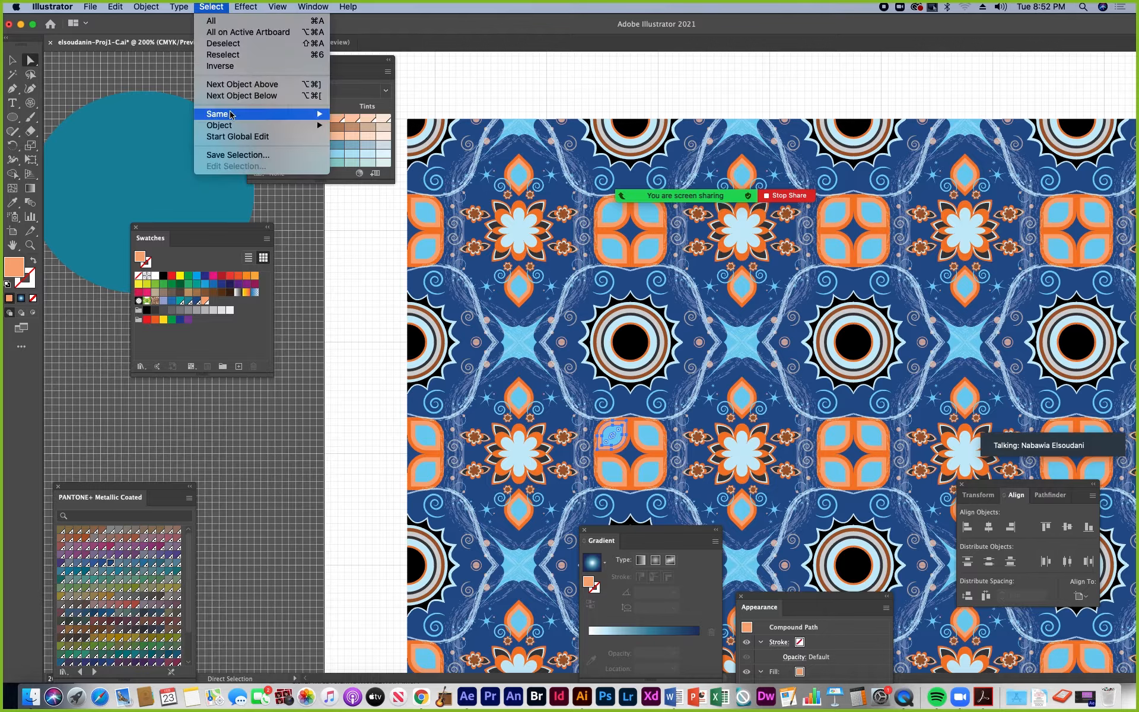
mouse_move(230, 114)
left_click(350, 160)
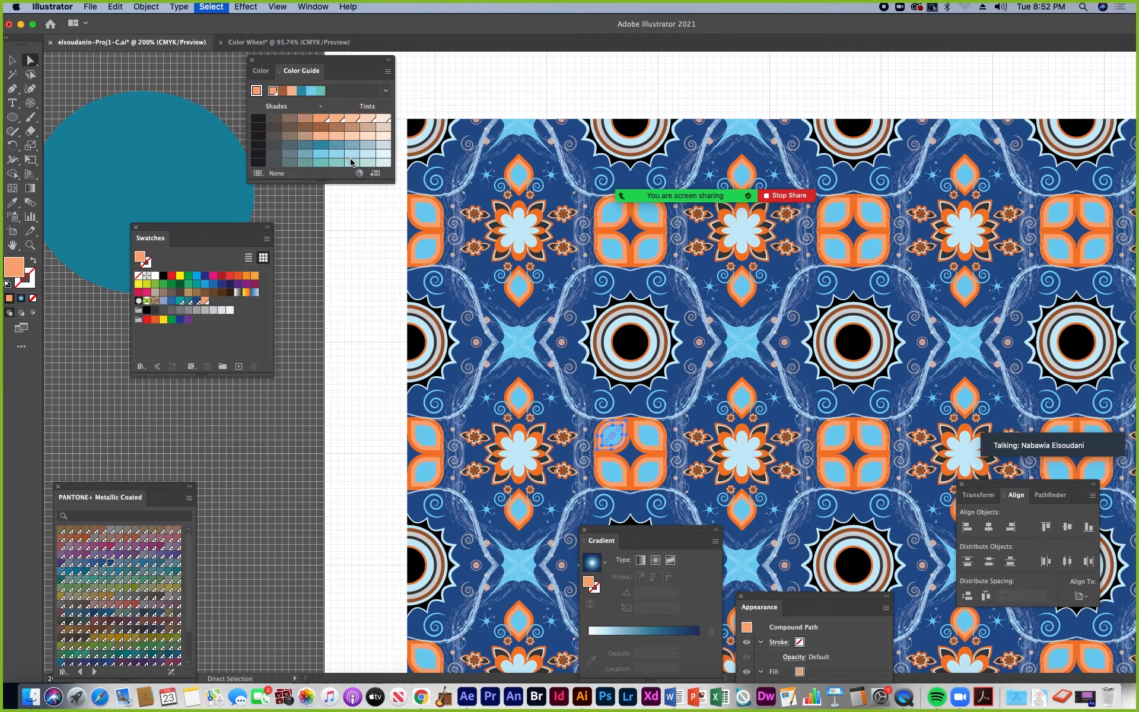
left_click(205, 302)
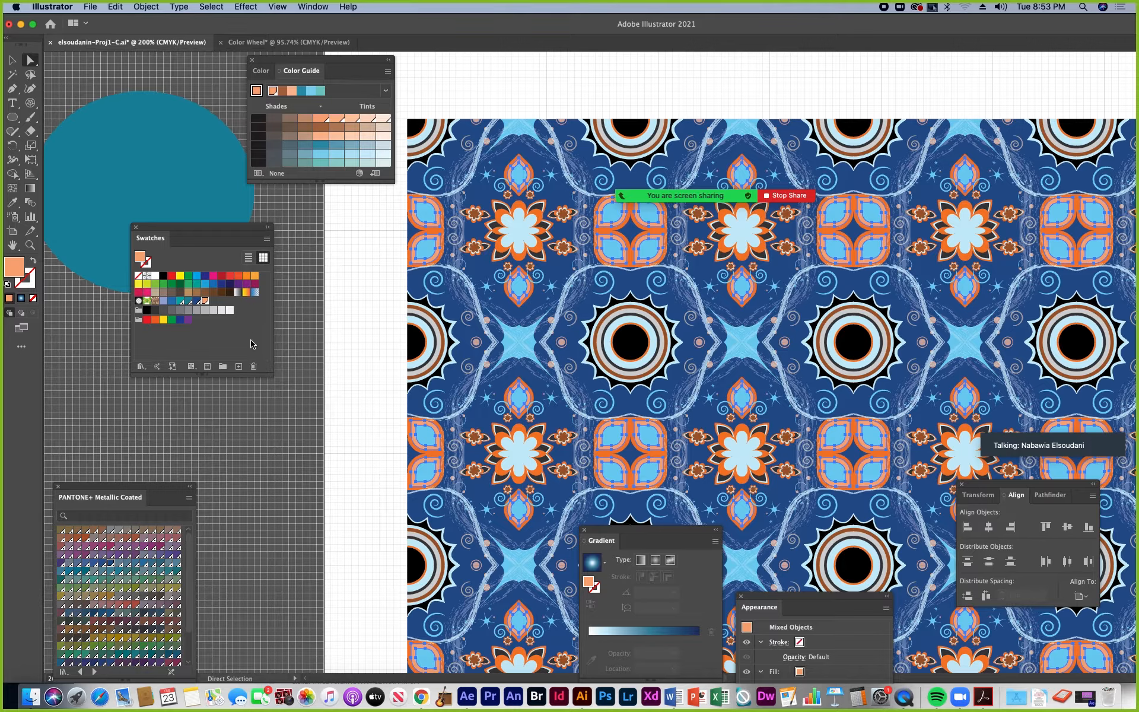
left_click_drag(618, 532, 206, 458)
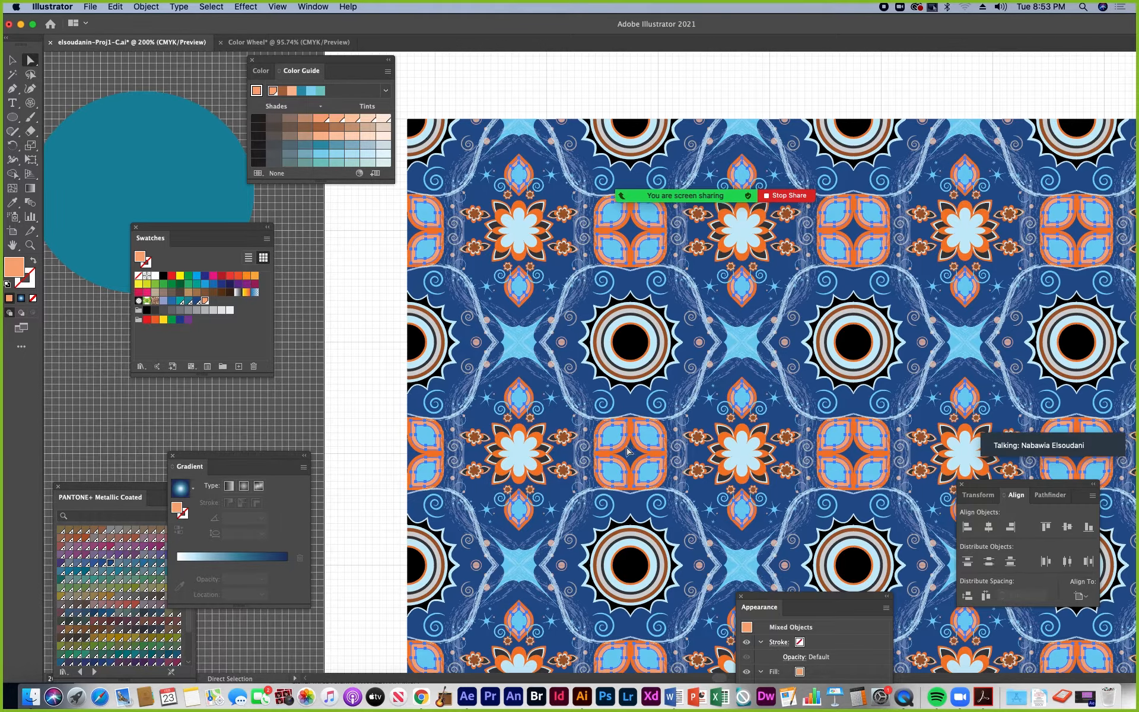
left_click_drag(679, 465, 655, 400)
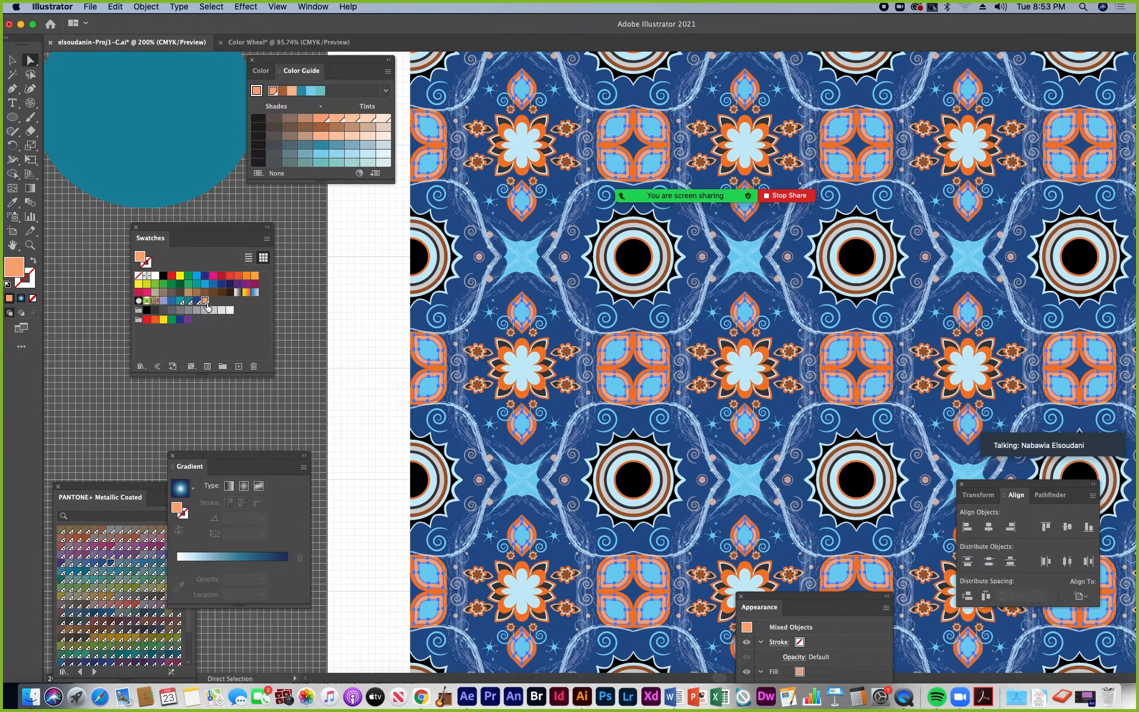
- Deselect the artwork, open the global peach swatch's options, lower magenta to 24% and turn on the preview
left_click(325, 312)
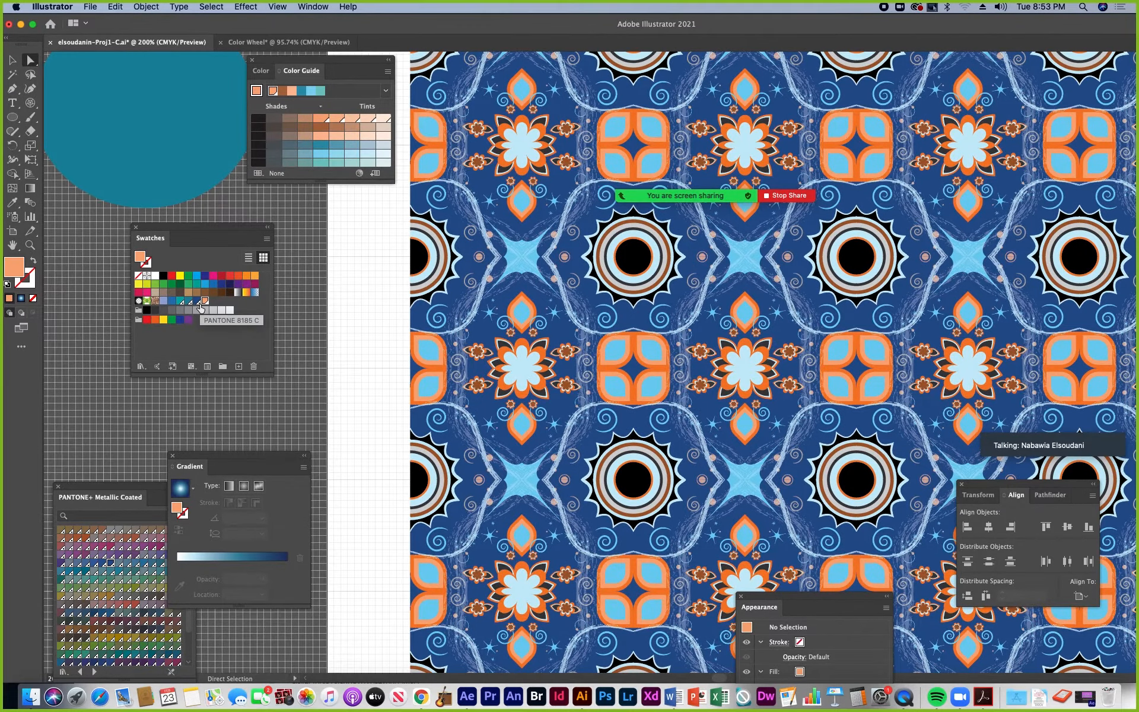
double_click(205, 301)
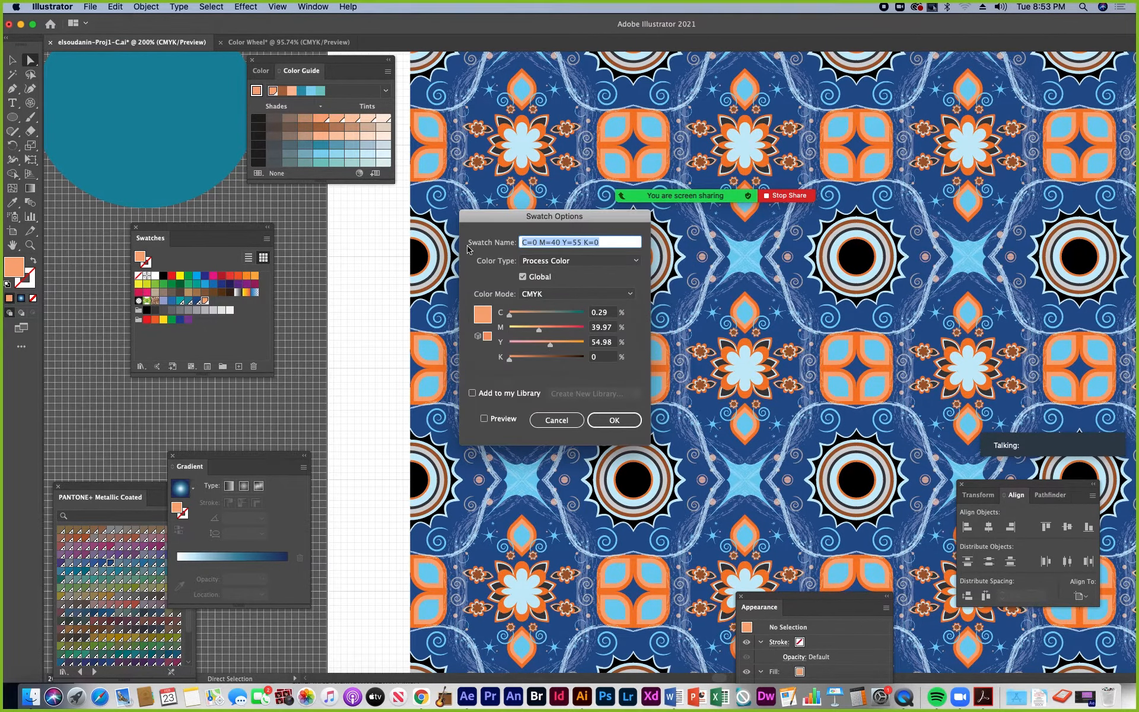
left_click_drag(467, 248, 286, 300)
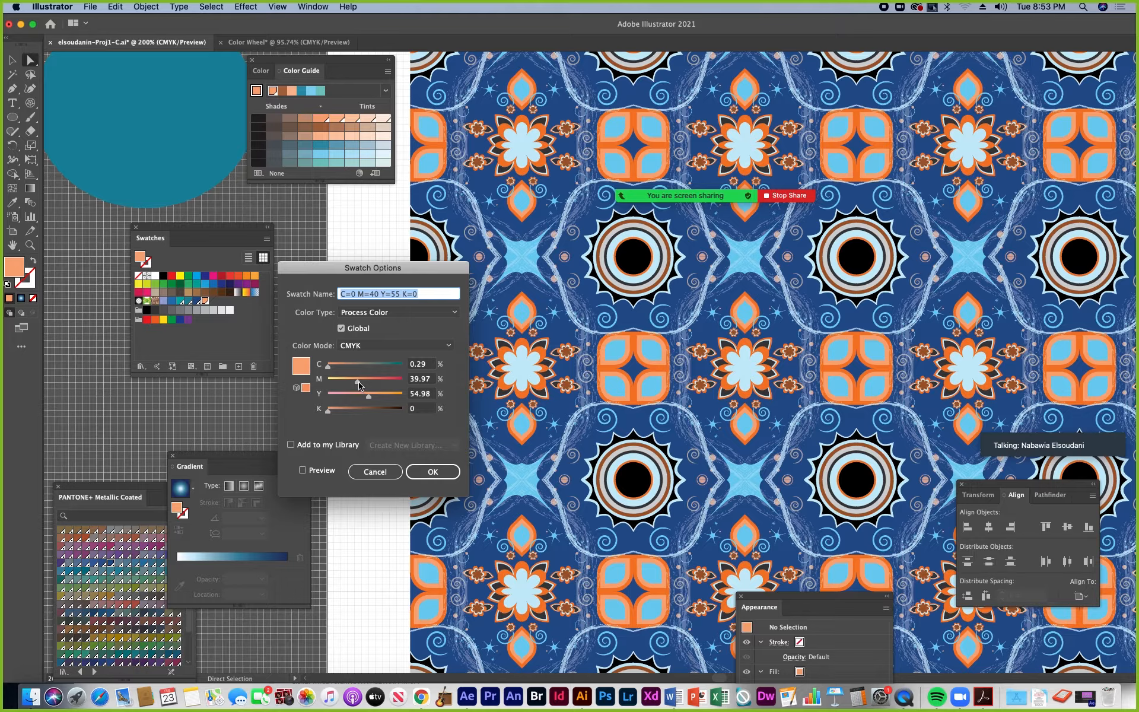
left_click_drag(355, 384, 347, 385)
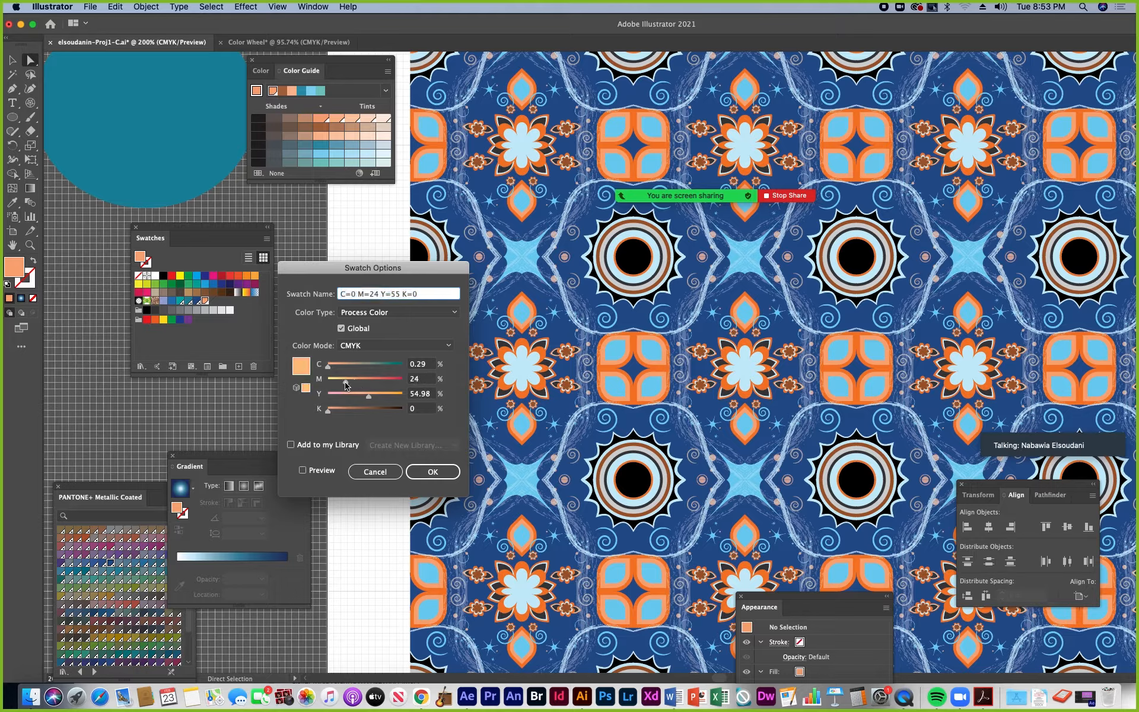
left_click(302, 470)
- Try magenta values of 15%, 9%, 25% and 38% on the global peach swatch with the preview on
mouse_move(350, 384)
left_mouse_down()
mouse_move(360, 384)
mouse_move(342, 387)
left_mouse_up()
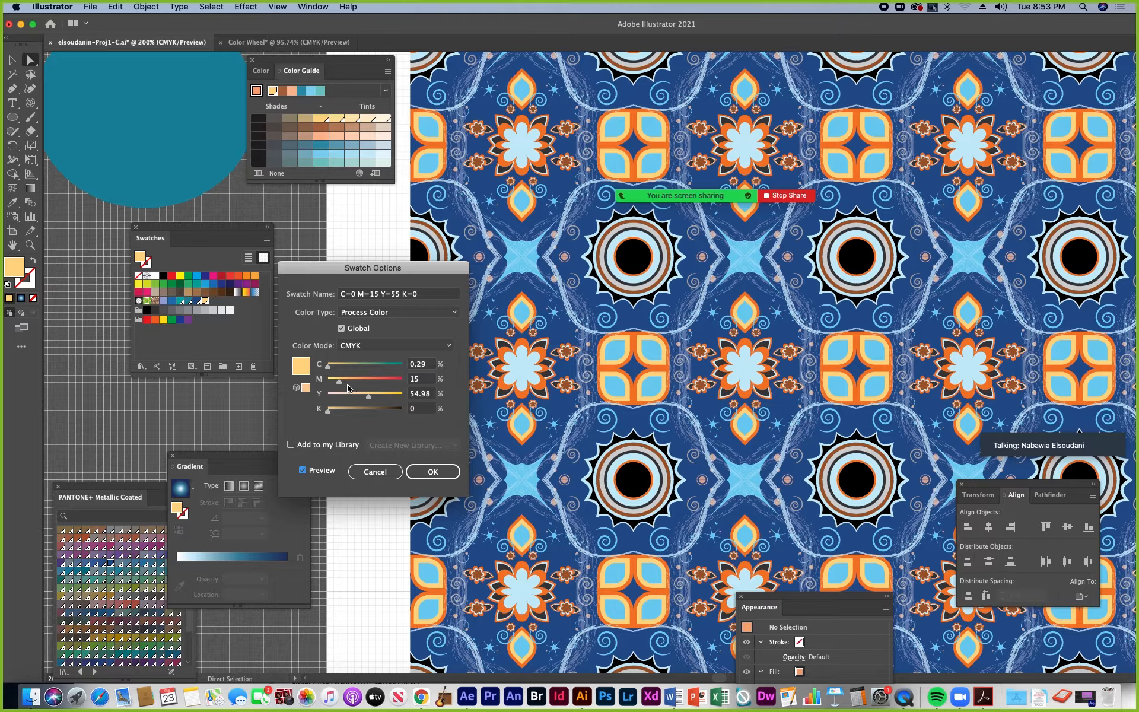
left_click_drag(339, 385, 341, 385)
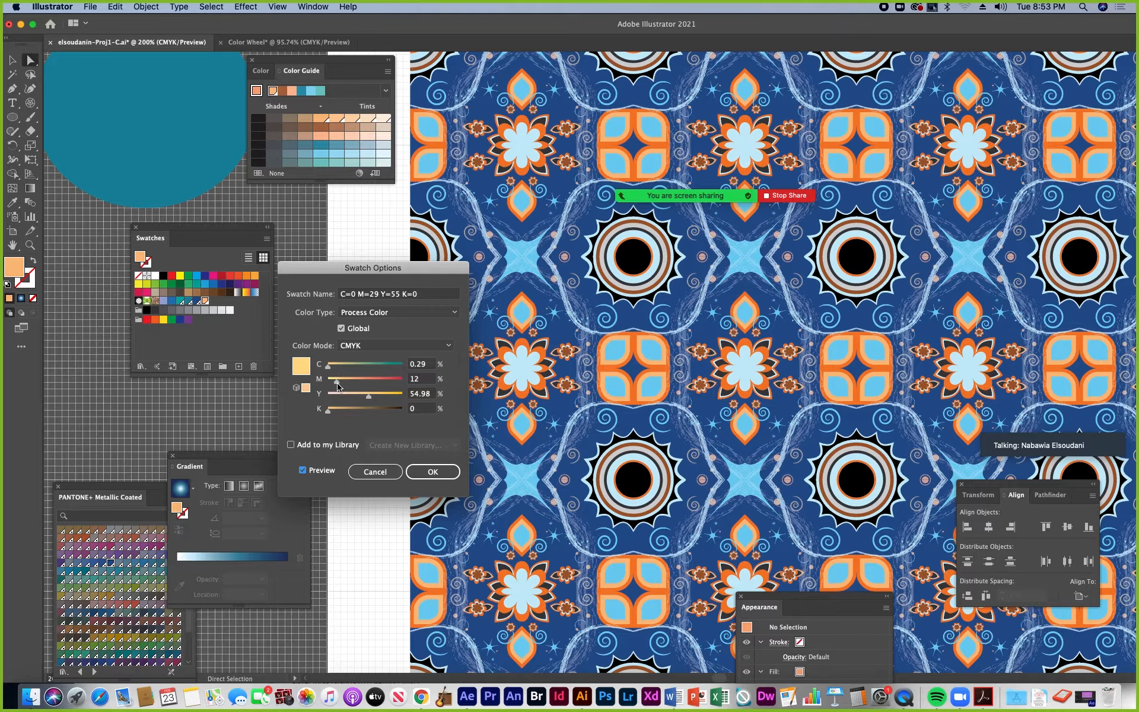
left_click_drag(336, 387, 334, 387)
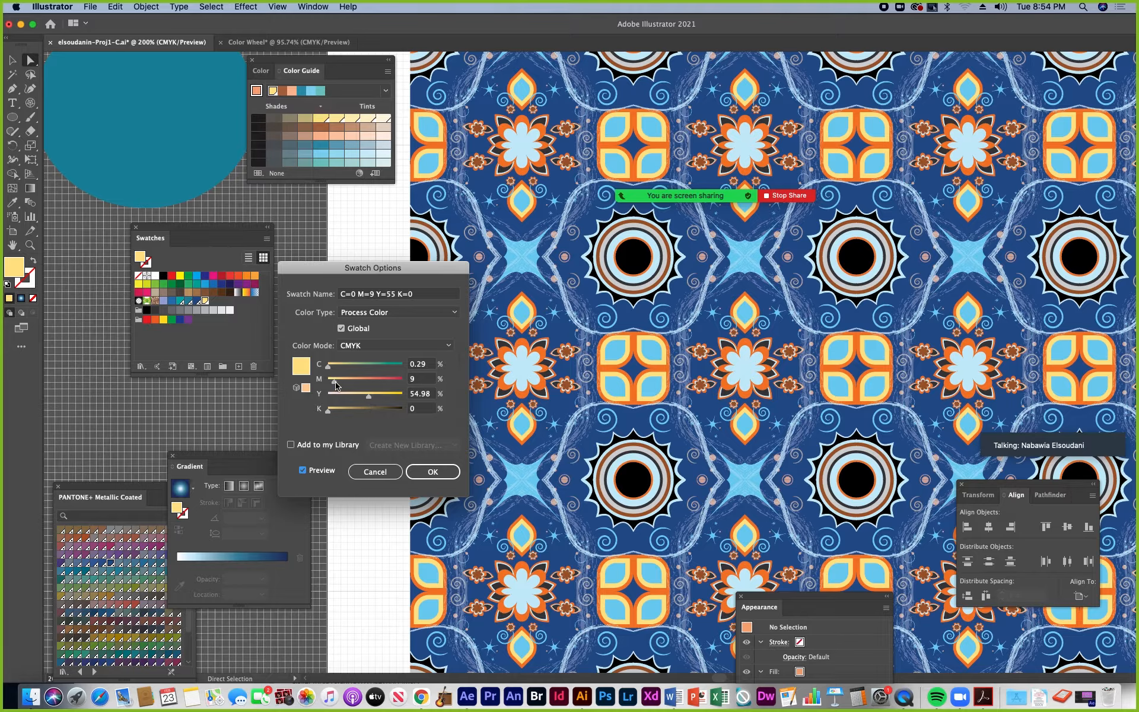
left_click_drag(336, 385, 347, 385)
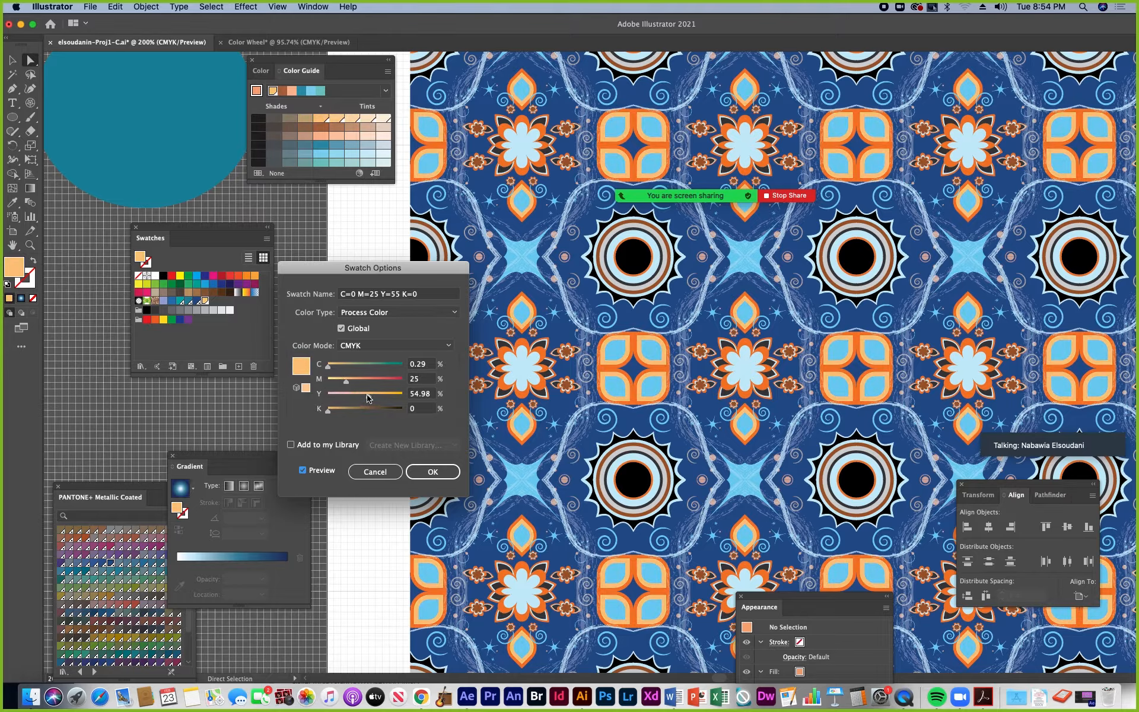
mouse_move(357, 385)
left_mouse_down()
mouse_move(385, 385)
mouse_move(356, 384)
left_mouse_up()
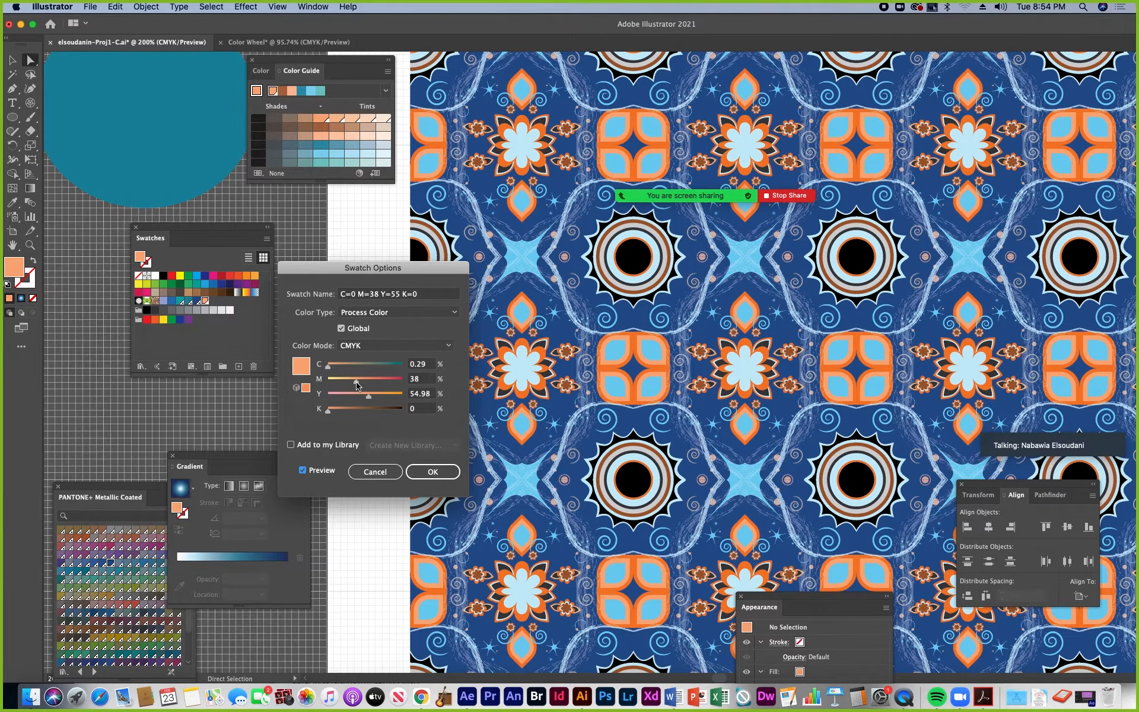
- Remix the global swatch to a muted peach of about C=5, M=36, Y=47, K=0 and apply the change
mouse_move(356, 384)
left_mouse_down()
mouse_move(362, 368)
mouse_move(388, 369)
mouse_move(342, 401)
left_mouse_up()
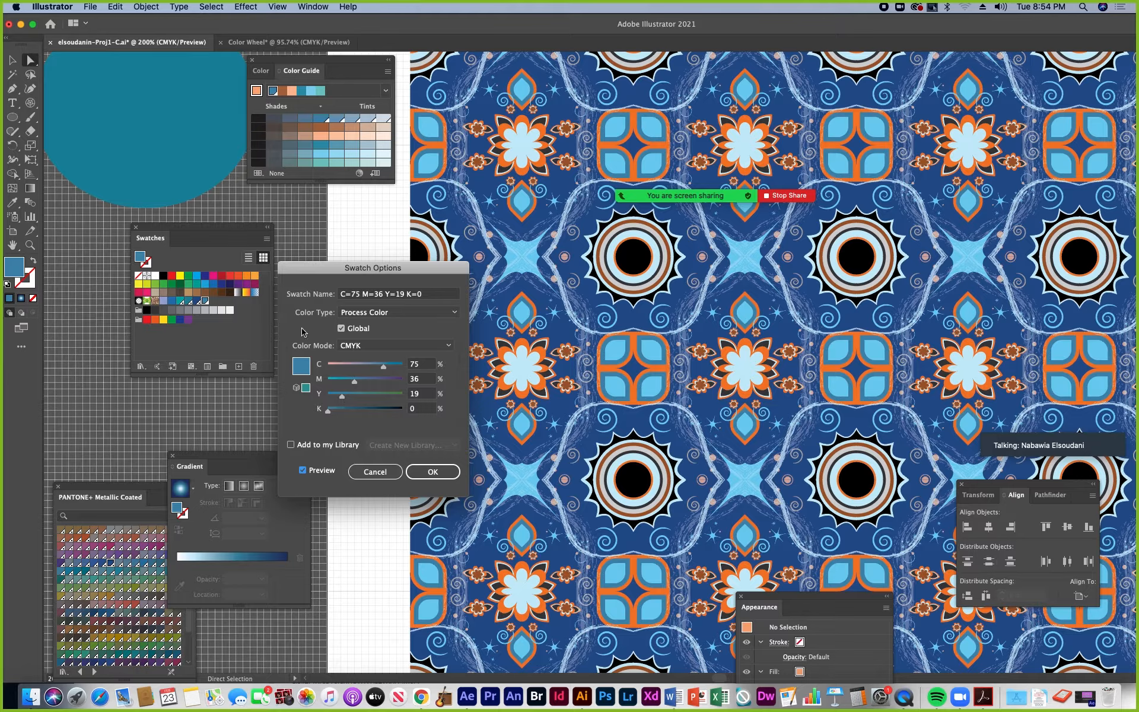
left_click_drag(385, 372, 363, 401)
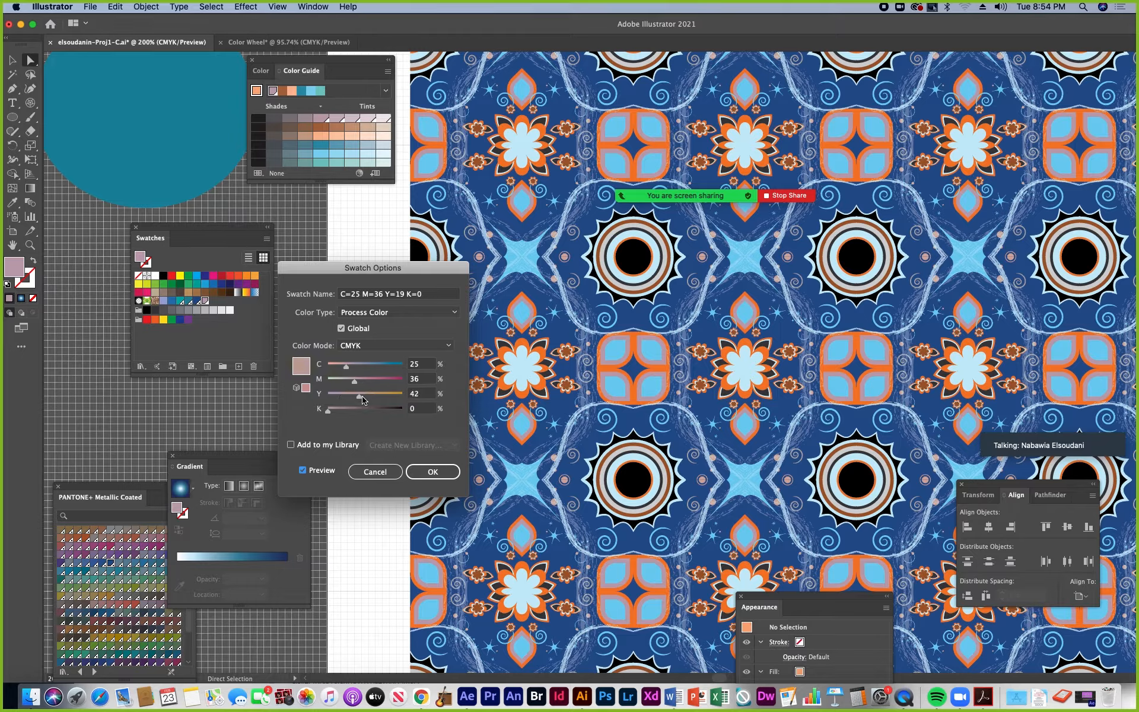
left_click_drag(347, 371, 336, 369)
left_click_drag(337, 369, 332, 369)
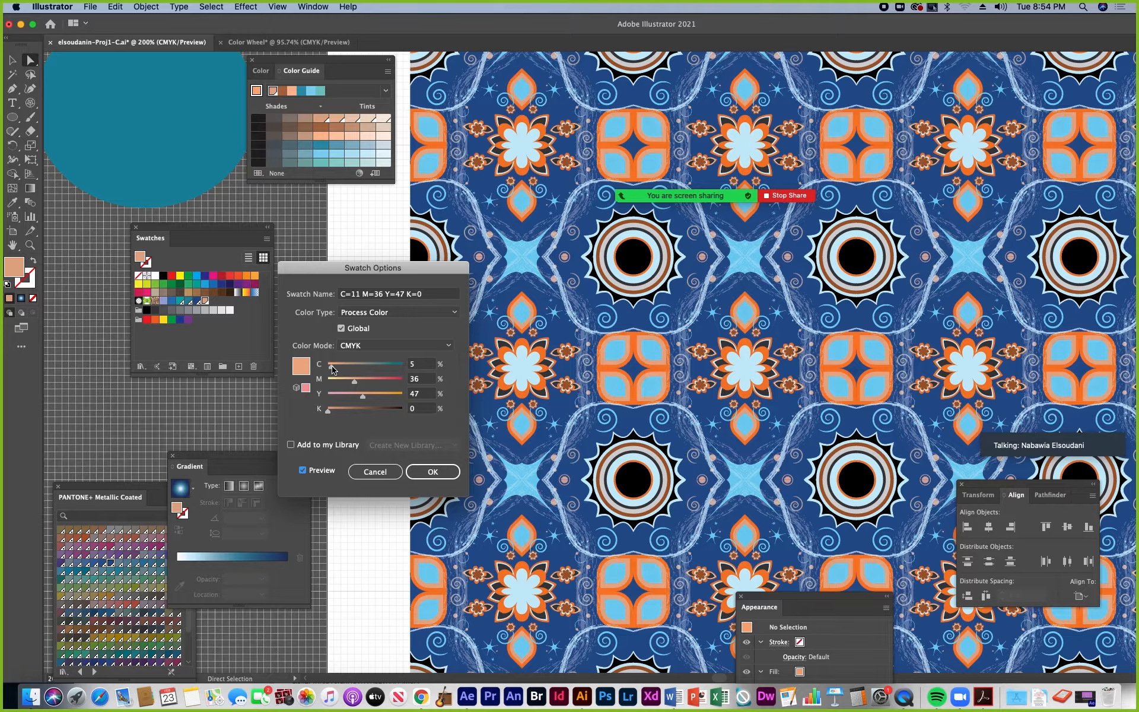
left_click(433, 472)
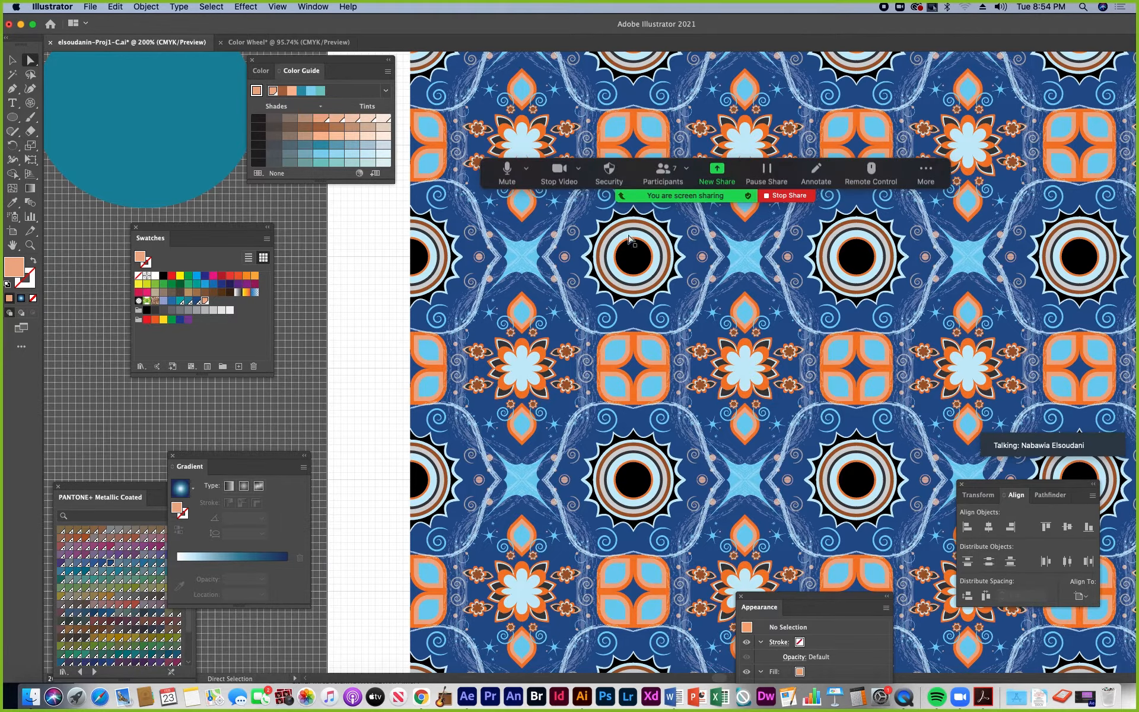
left_click_drag(590, 267, 562, 465)
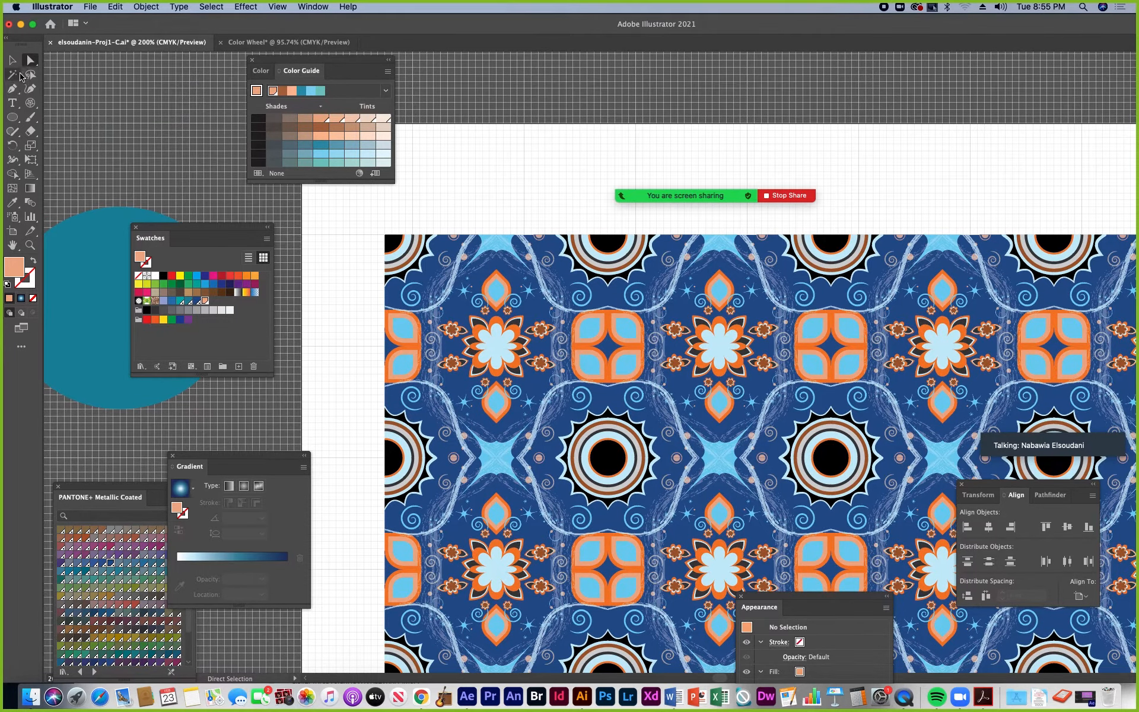
left_click(426, 262)
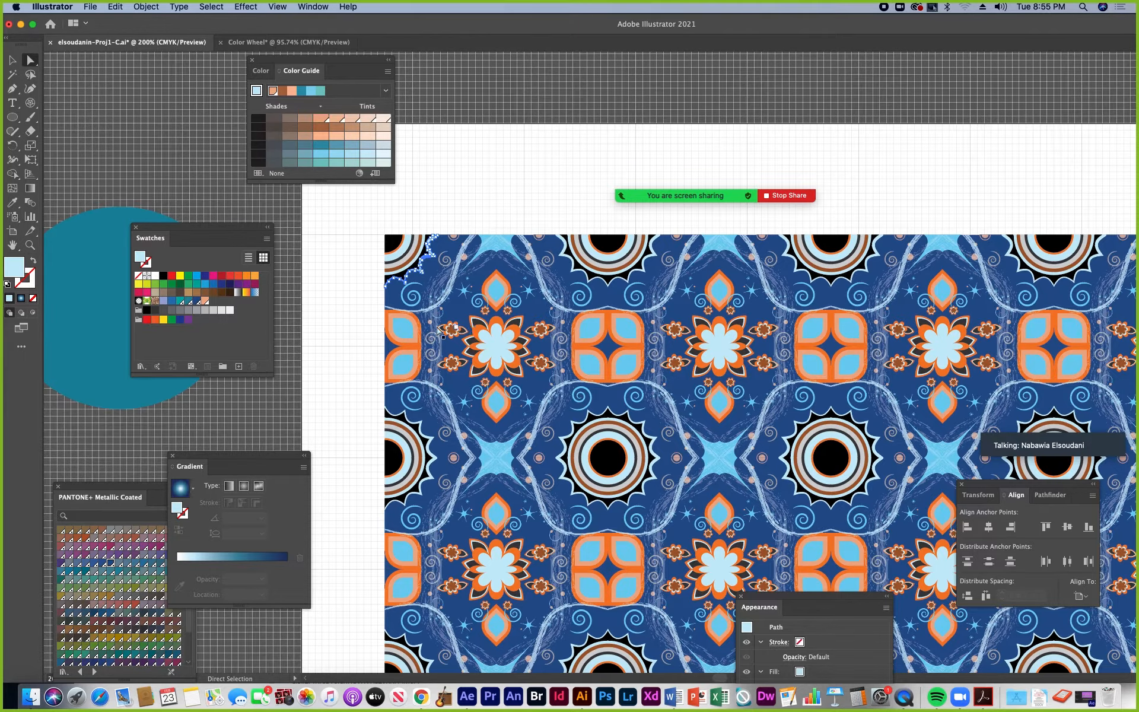
left_click(340, 318)
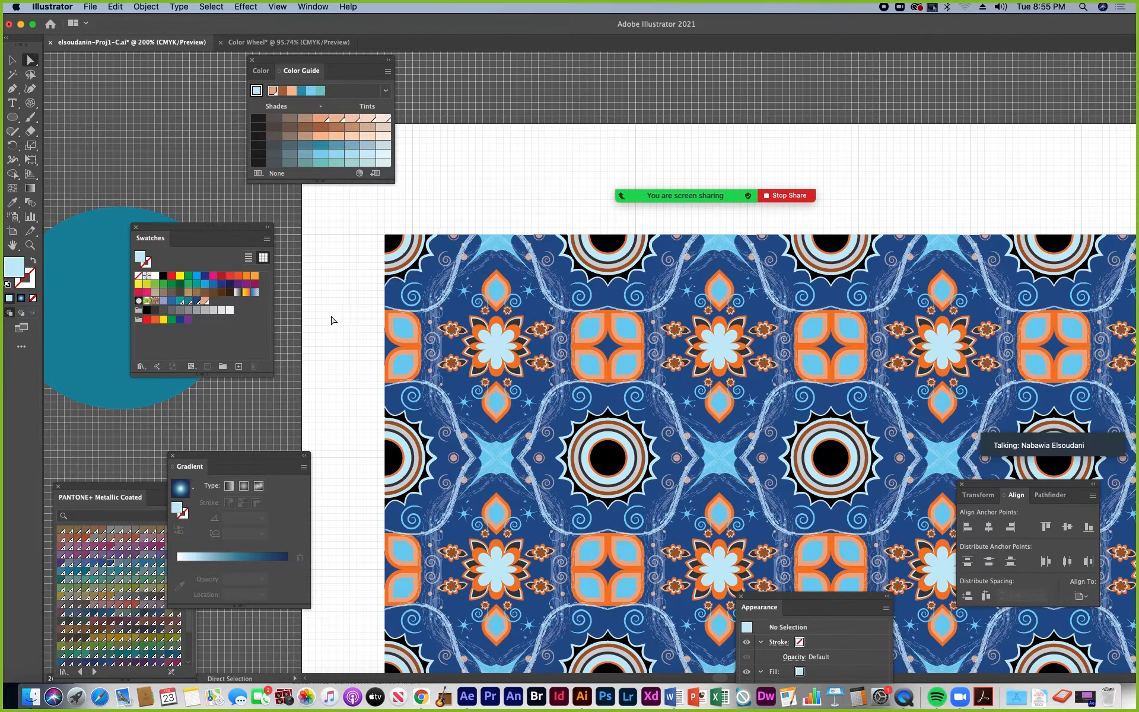
- Select one of the orange petals of the pattern's first large flower with Direct Selection
left_click(30, 245)
left_click(606, 377)
left_click(593, 344)
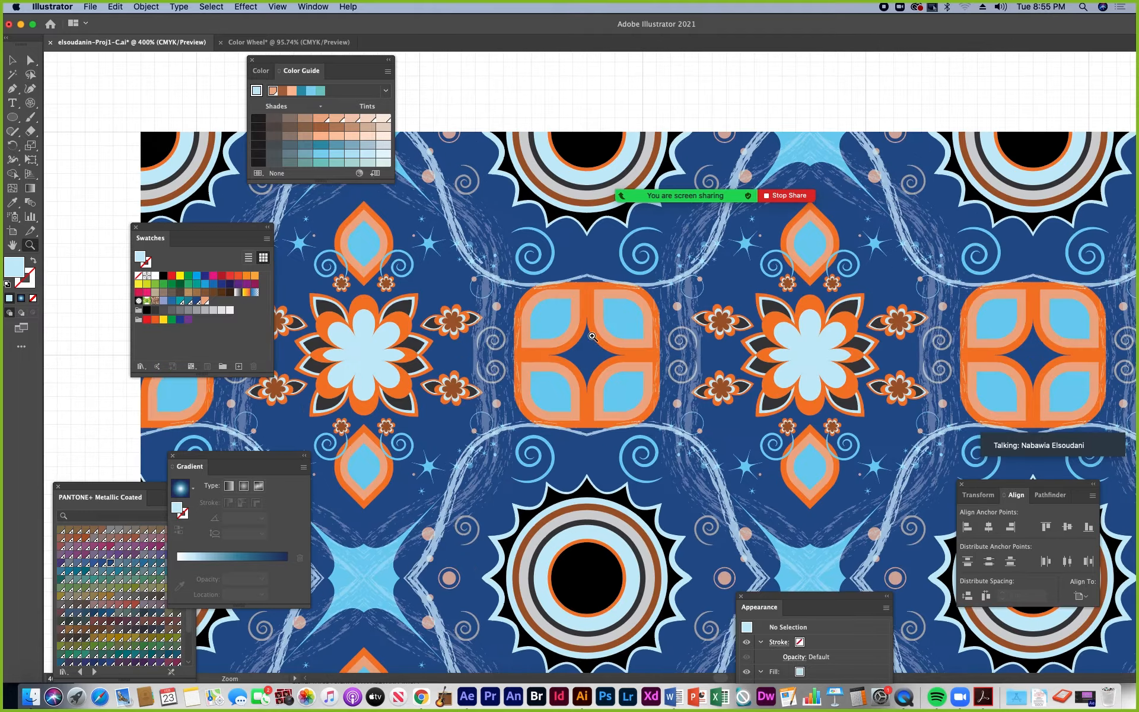
left_click(532, 373)
key("space")
left_click_drag(481, 368, 667, 436)
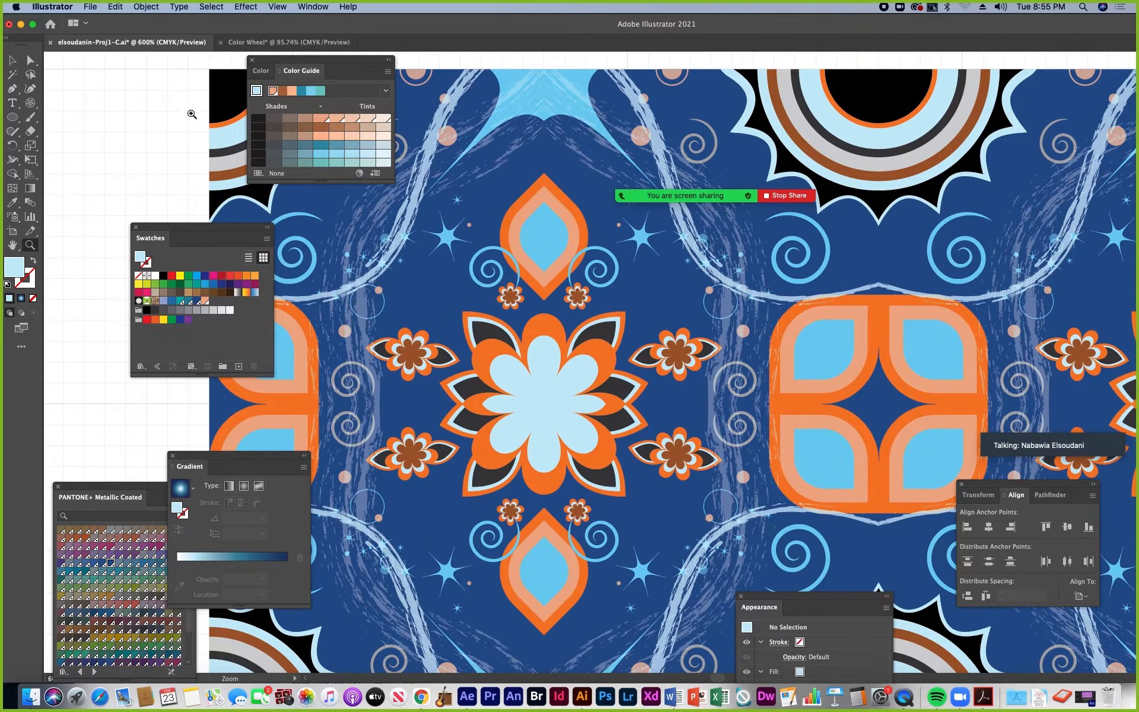
left_click(29, 61)
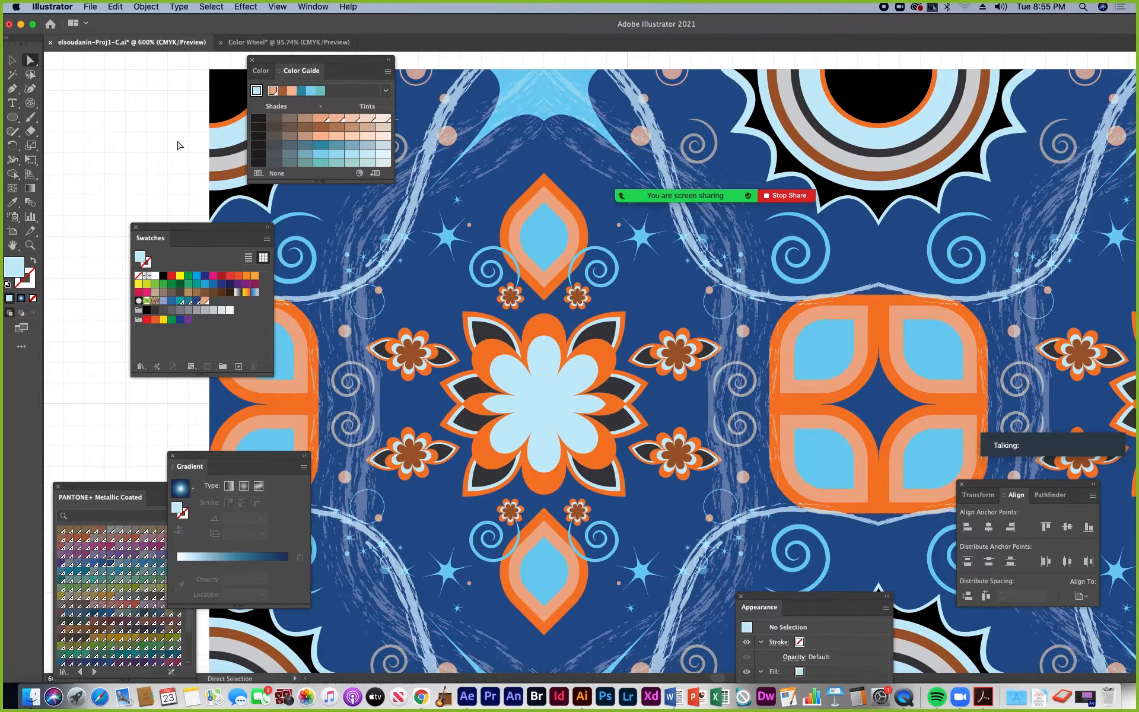
left_click(496, 352)
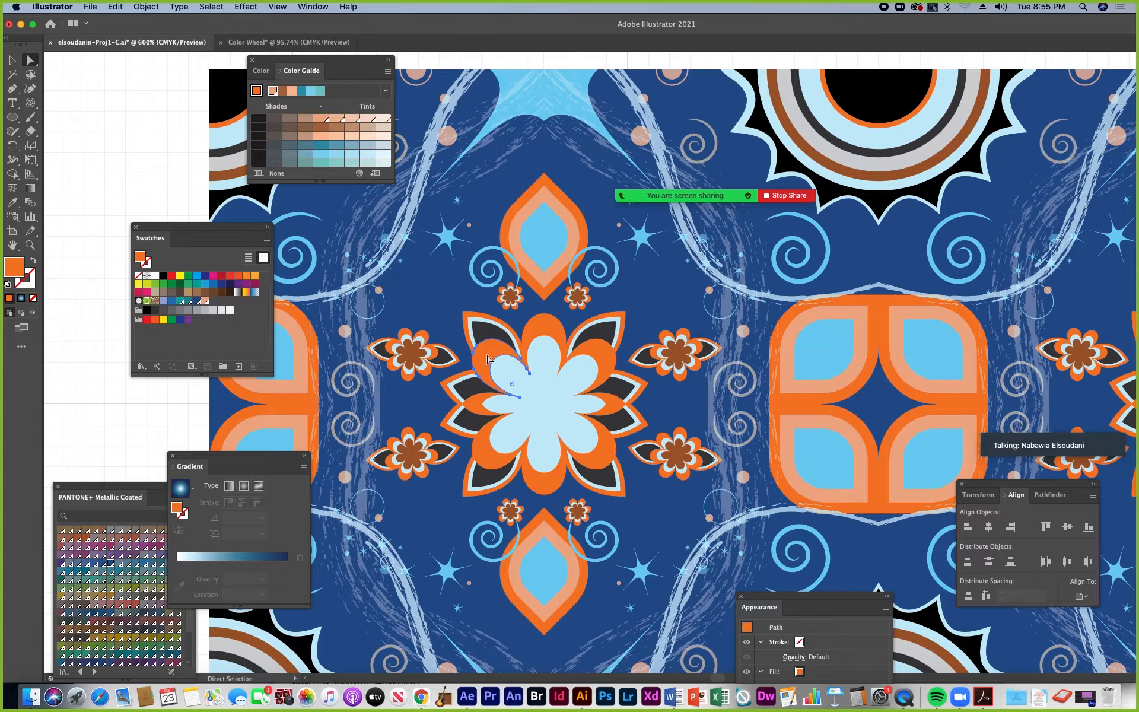
- Select all objects sharing the orange petal's fill color, and move the Swatches and Color Guide off the pattern
left_click(210, 6)
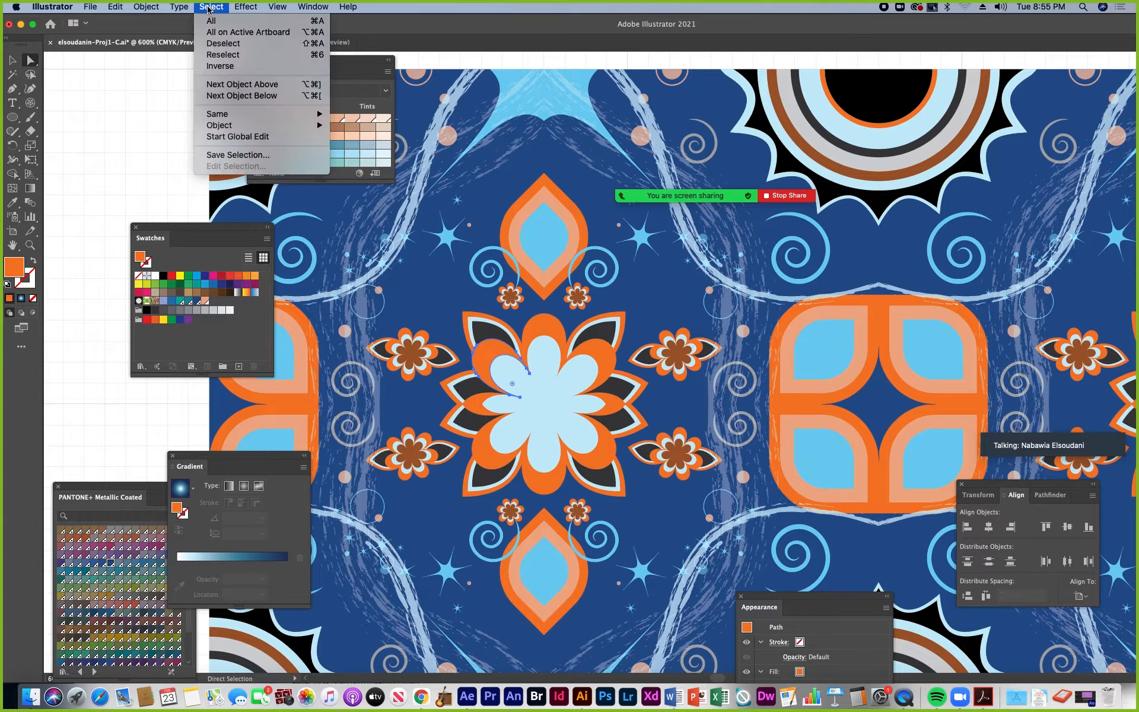
mouse_move(220, 117)
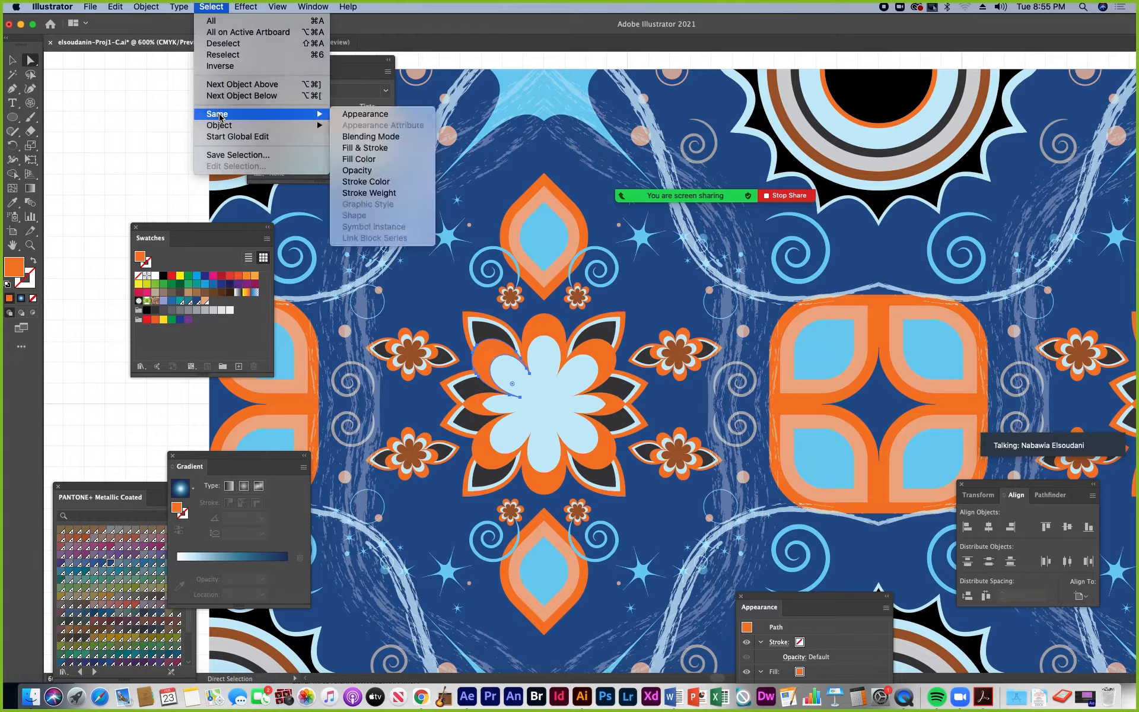
left_click(356, 159)
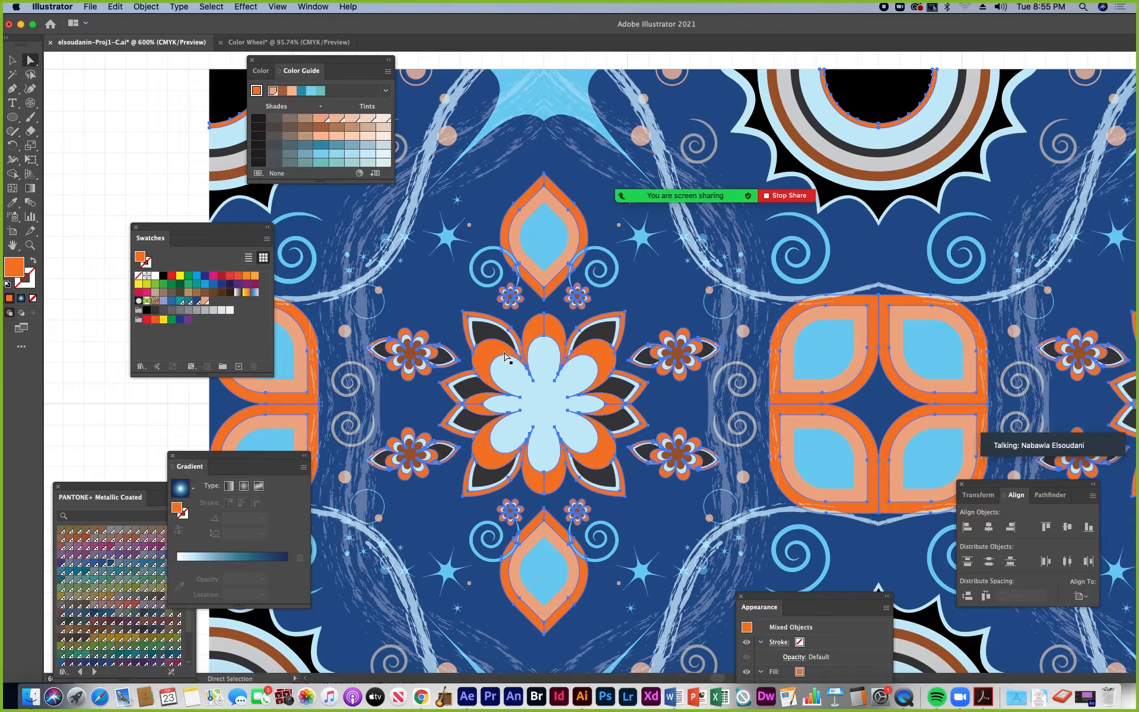
left_click_drag(227, 233, 108, 276)
left_click_drag(331, 62, 129, 96)
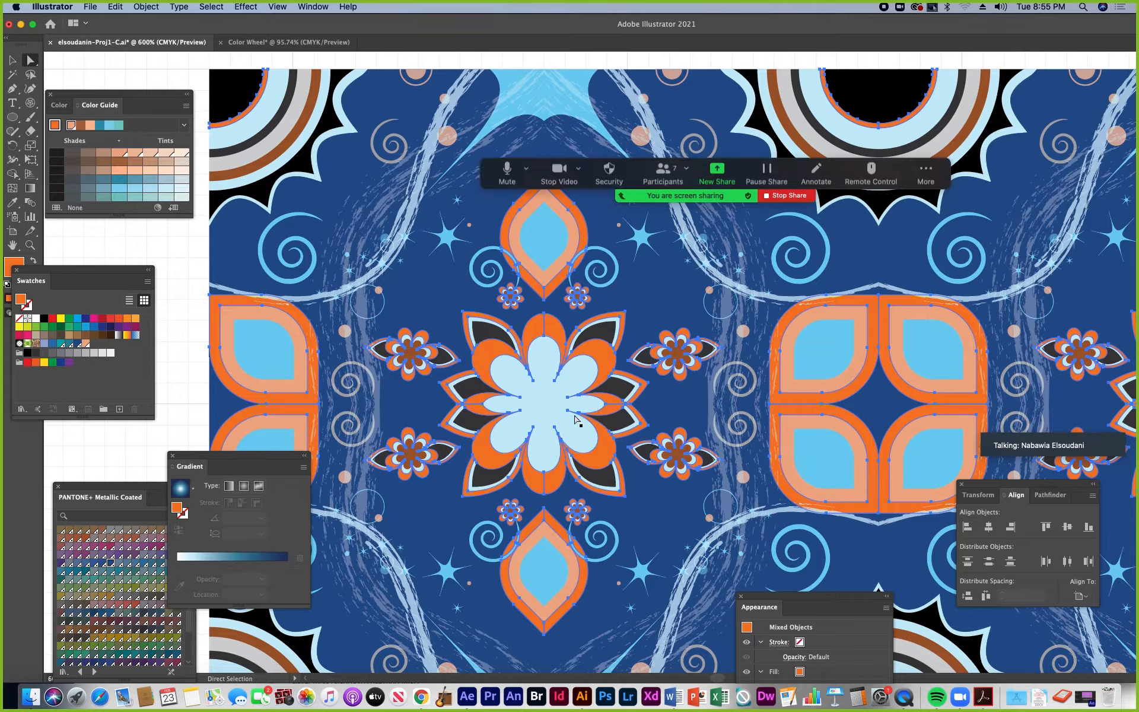
- Deselect the orange shapes with the Selection tool and move the Swatches clear of the toolbox beside the whole pattern
left_click(12, 60)
left_click(151, 236)
key("super+minus")
key("super+minus")
key("super+minus")
key("super+minus")
key("super+minus")
left_click_drag(630, 410, 432, 210)
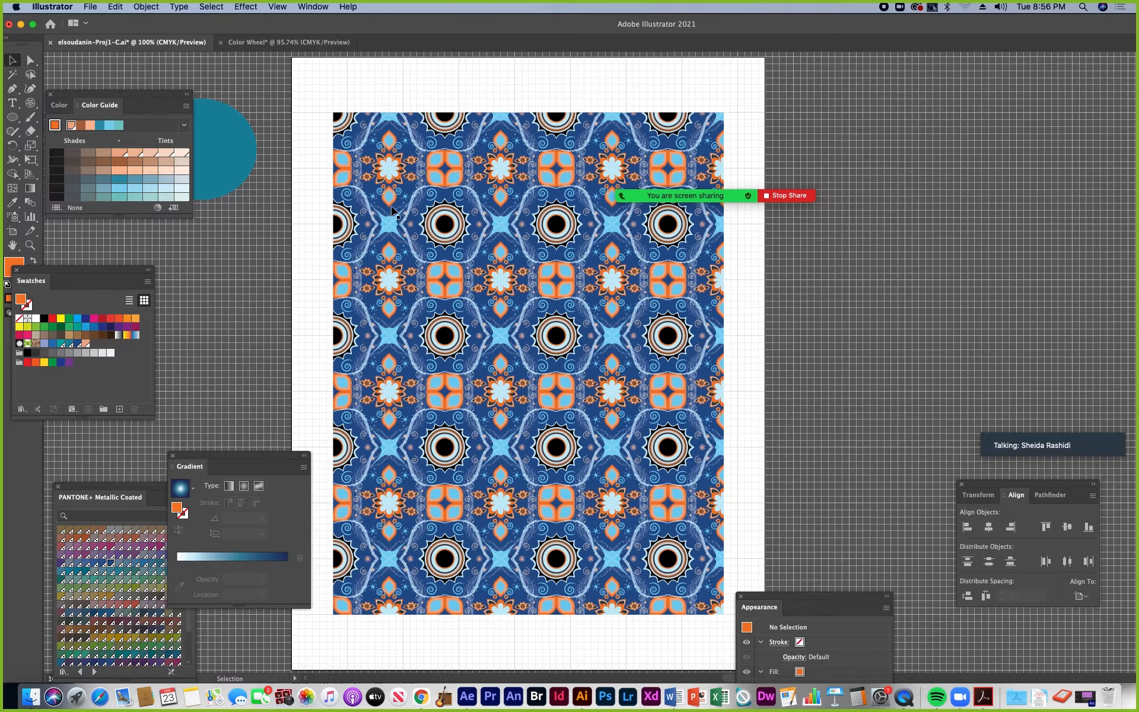
left_click_drag(107, 275, 214, 300)
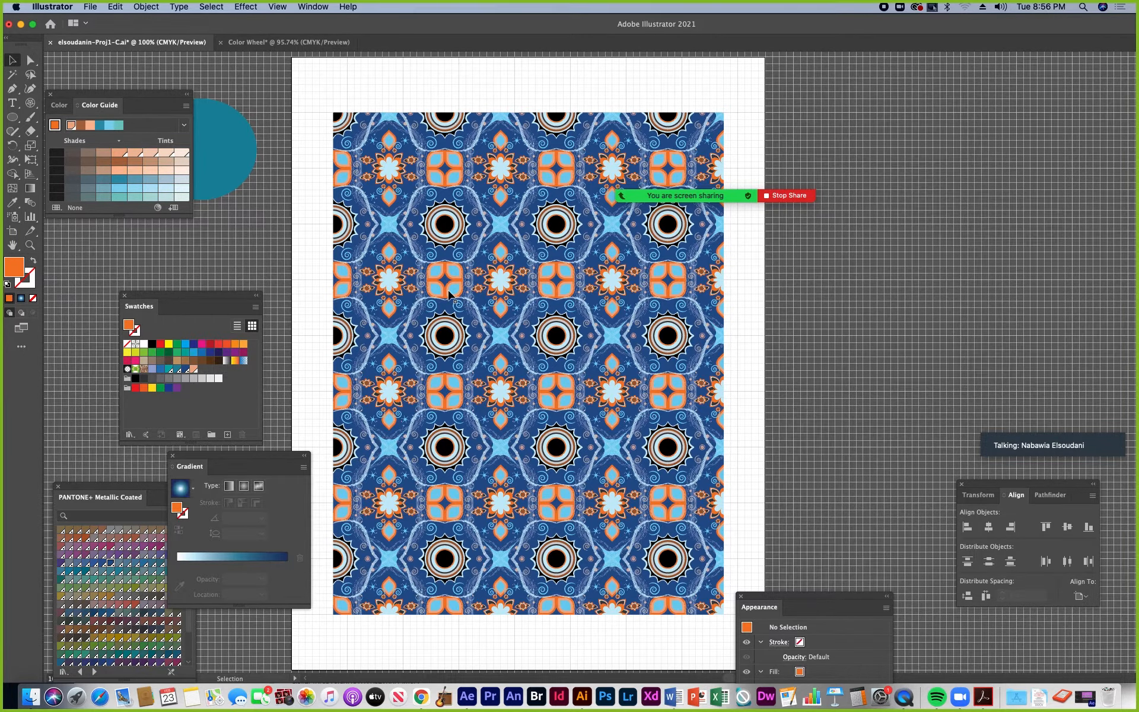
- Select the light blue petal shape of the pattern's first large flower with Direct Selection
scroll(449, 293, "up", 5)
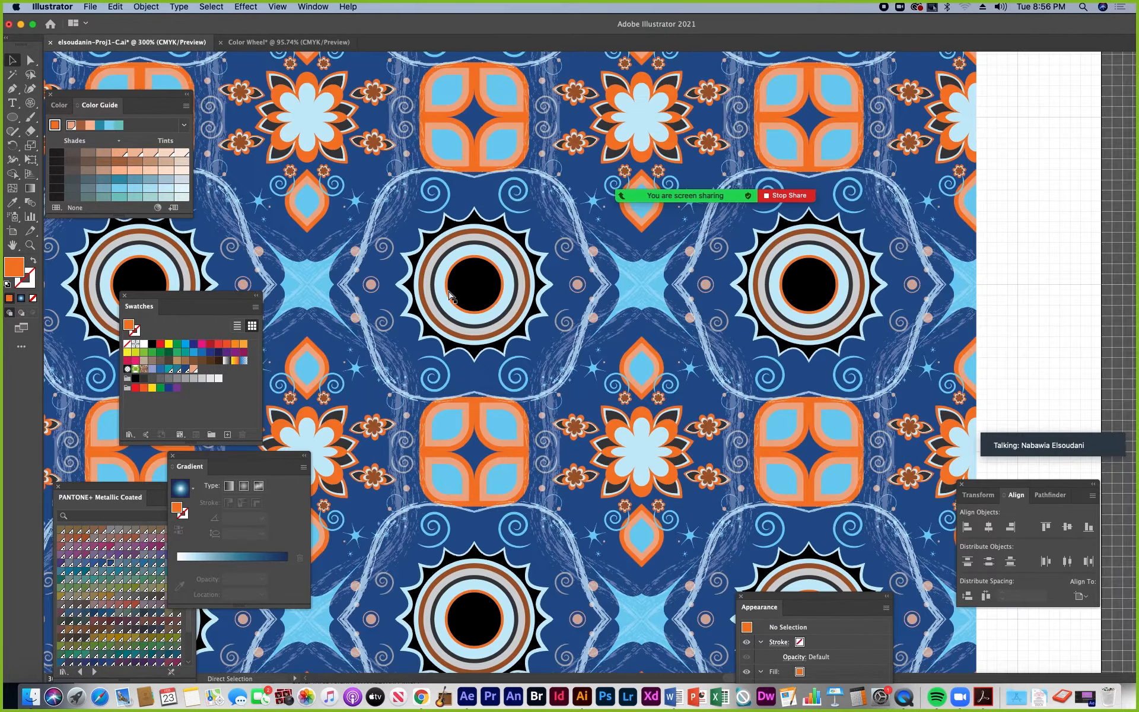
scroll(451, 295, "down", 5)
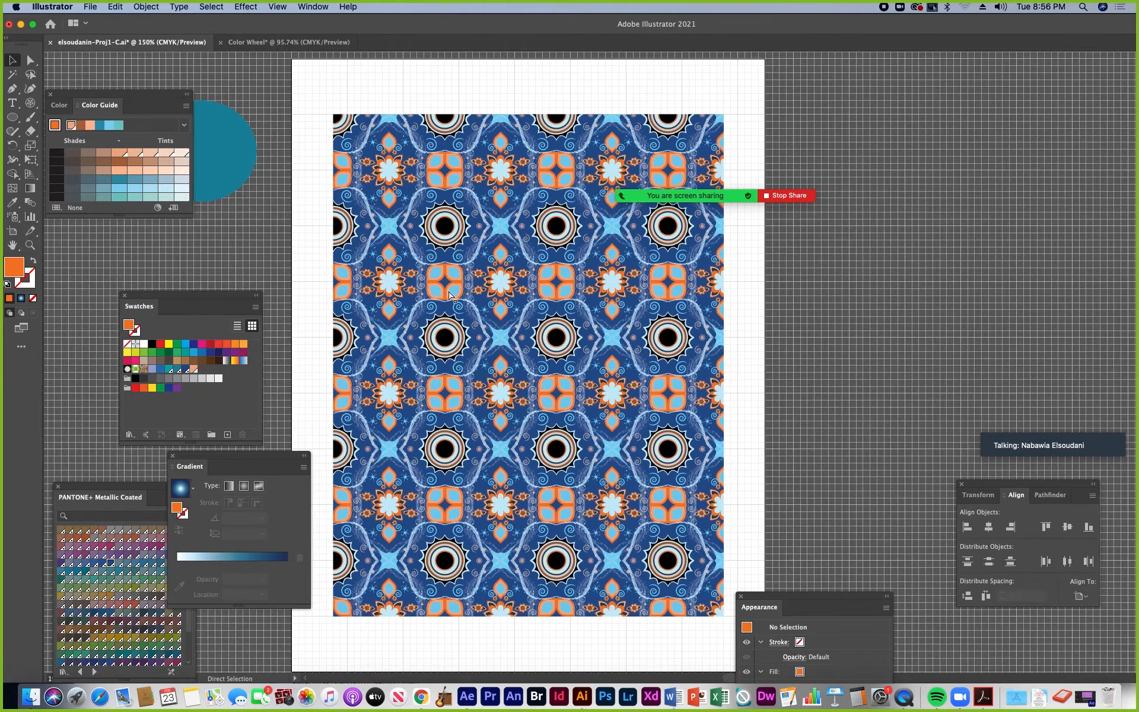
left_click(30, 245)
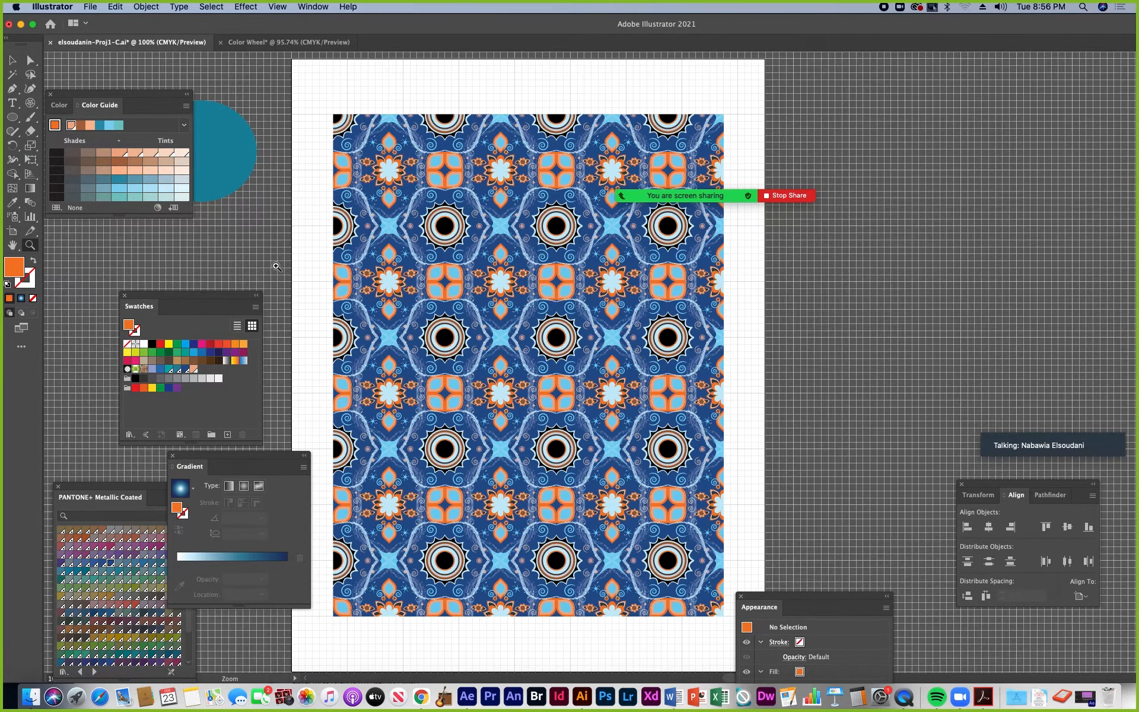
left_click(515, 317)
left_click(515, 316)
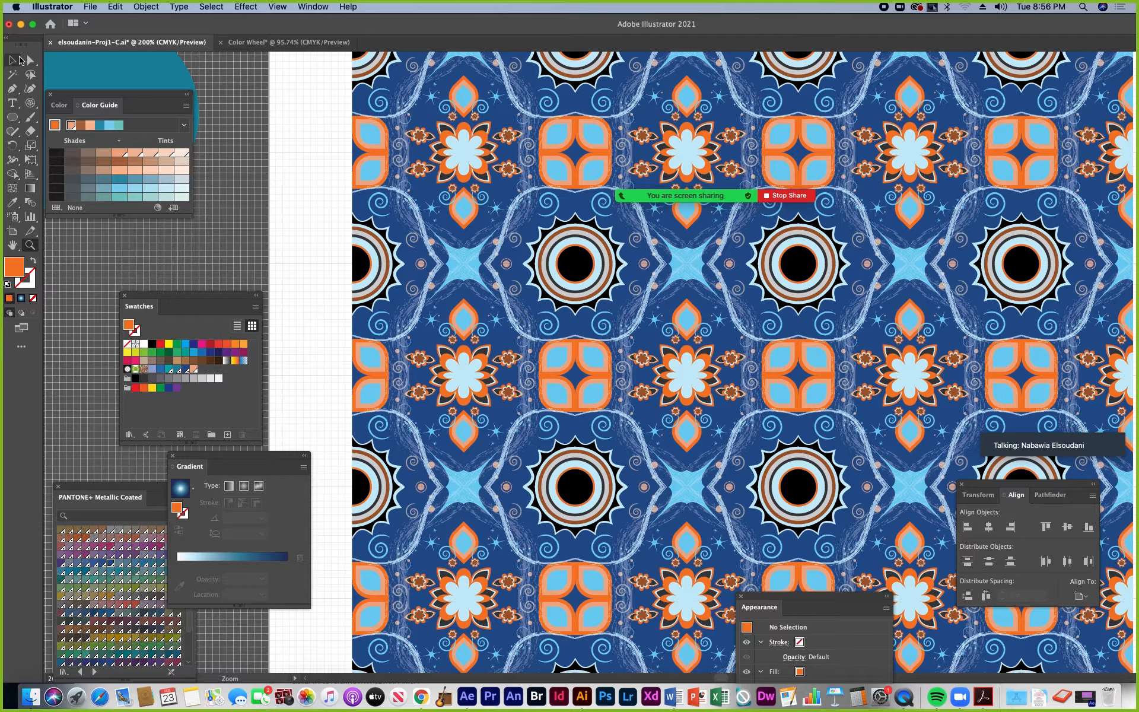
left_click(31, 60)
left_click(460, 149)
- Examine the selected light blue petal path close up at 1200% and within the surrounding pattern at 150–200%
key("super+equal")
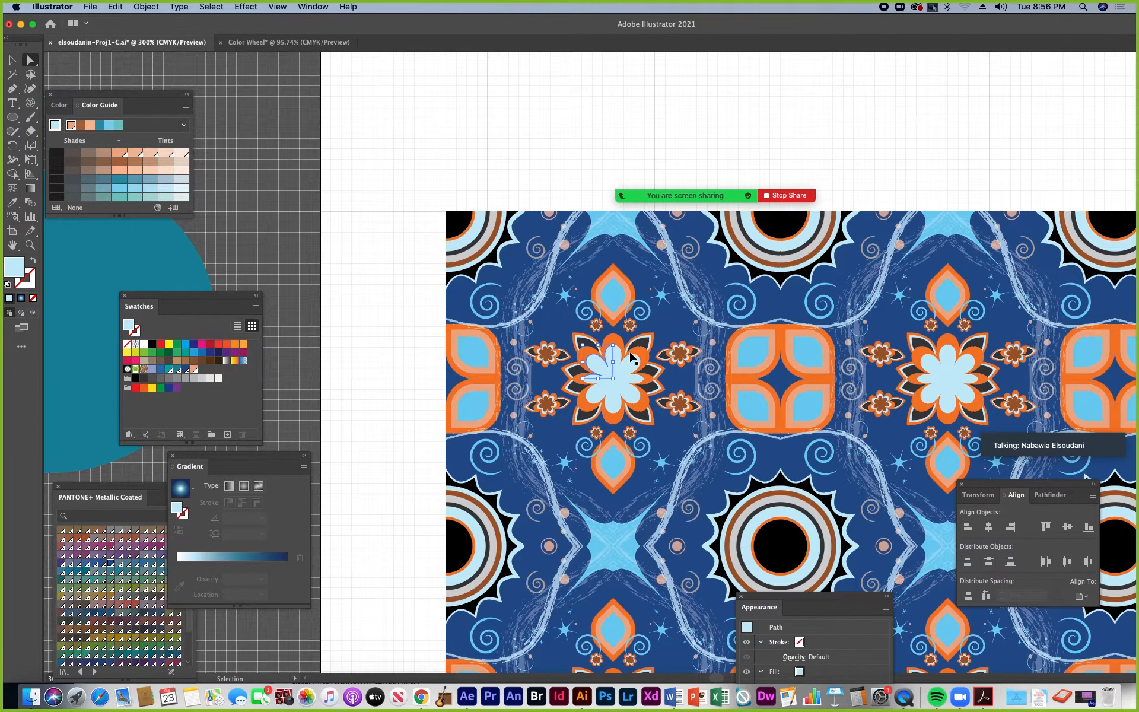
key("super+equal")
key("super+equal")
key("super+equal")
key("super+equal")
key("super+equal")
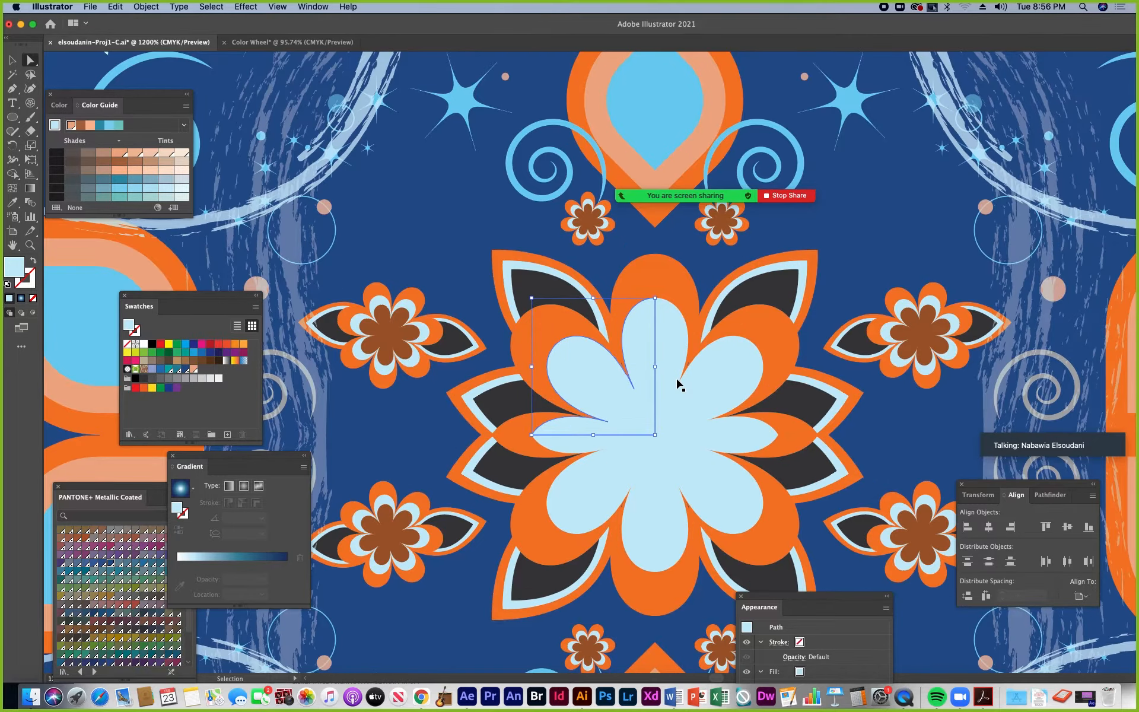
key("super+minus")
key("super+minus")
key("super+minus")
key("super+minus")
key("super+minus")
key("super+minus")
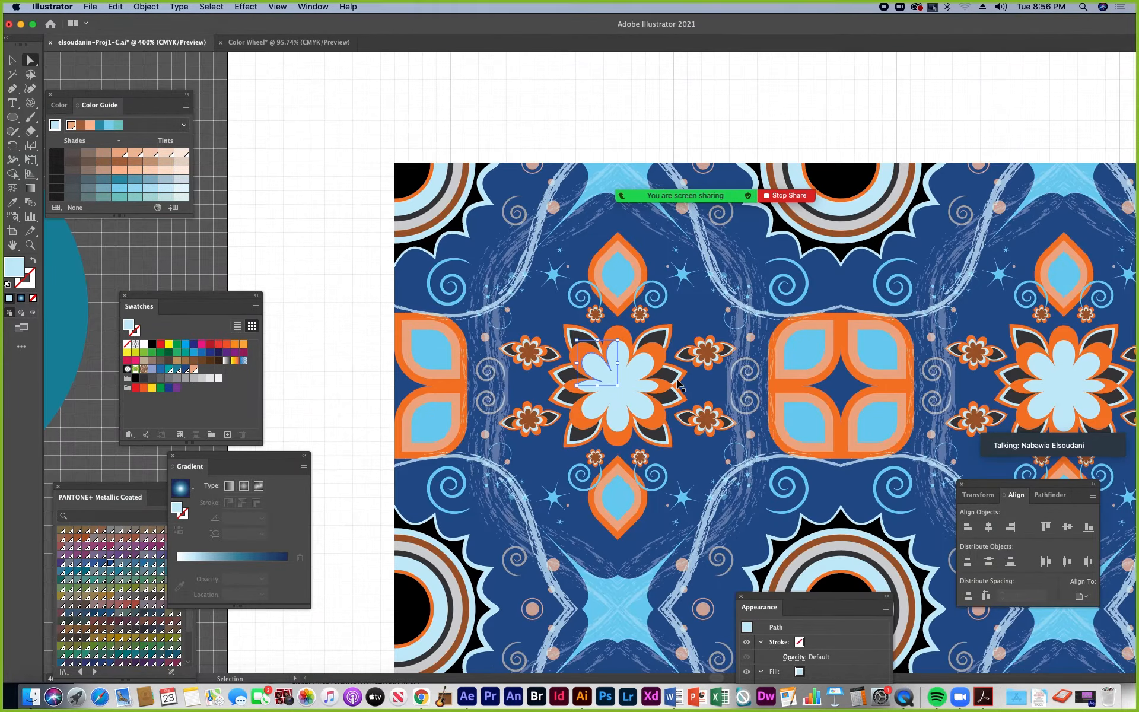
key("super+minus")
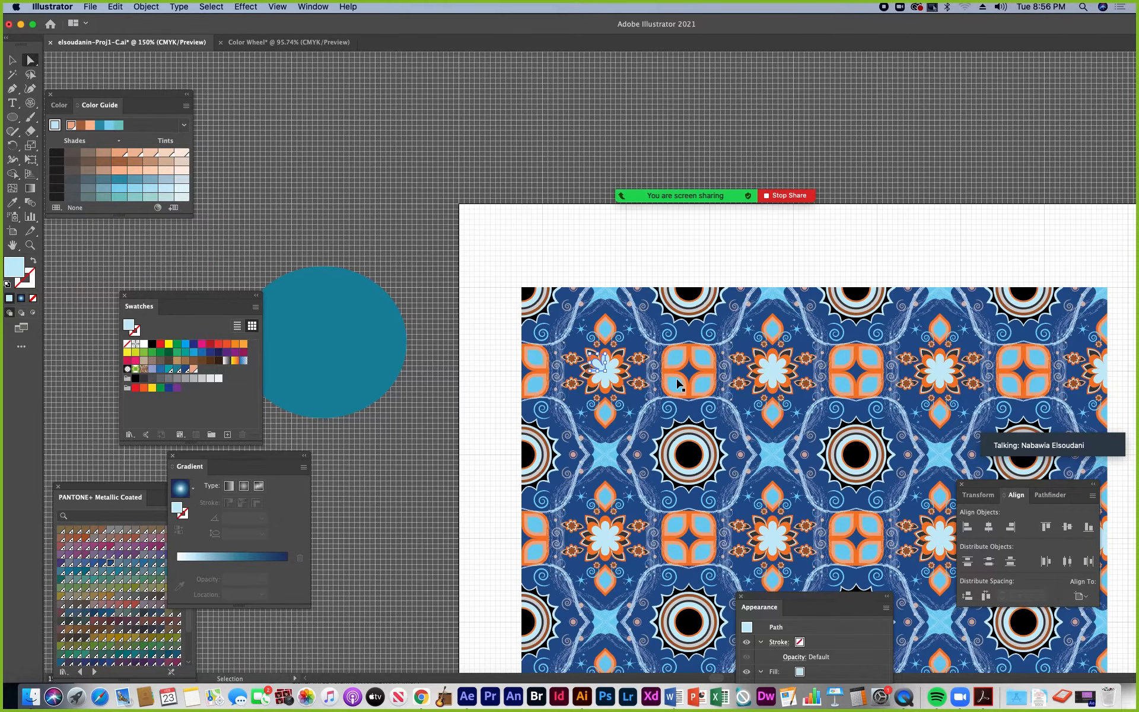
key("super+plus")
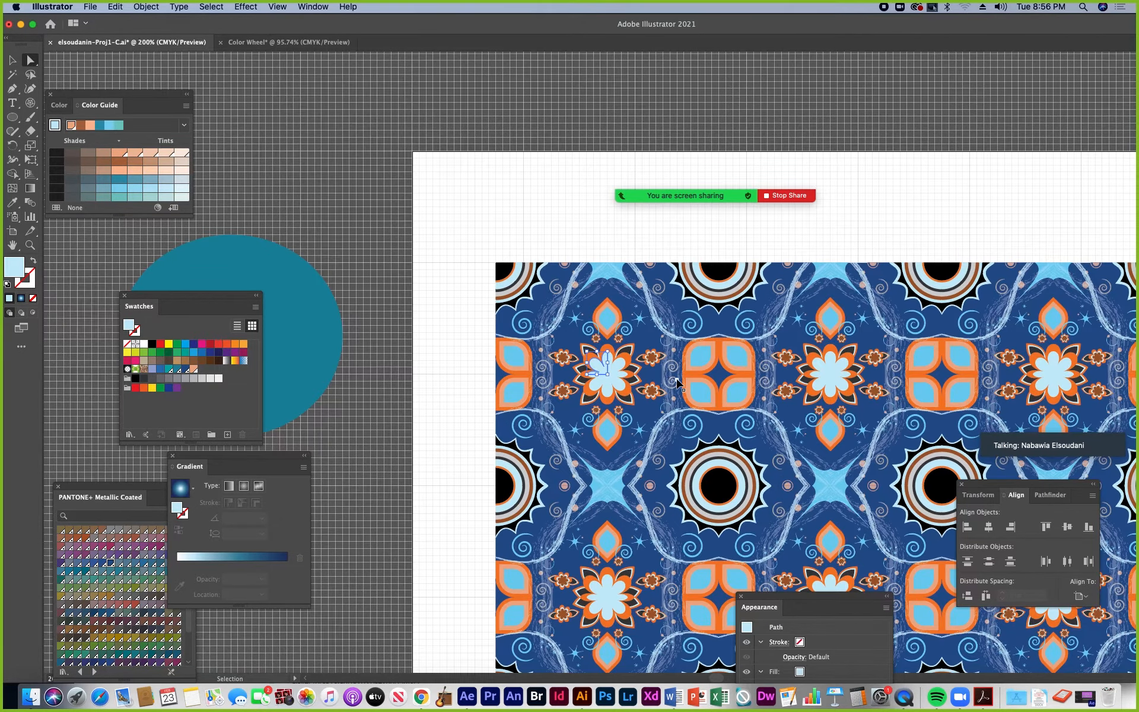
- Examine the square orange motif beside the first large flower with the Zoom tool, magnifying to 800% and returning to 300%
key("super+plus")
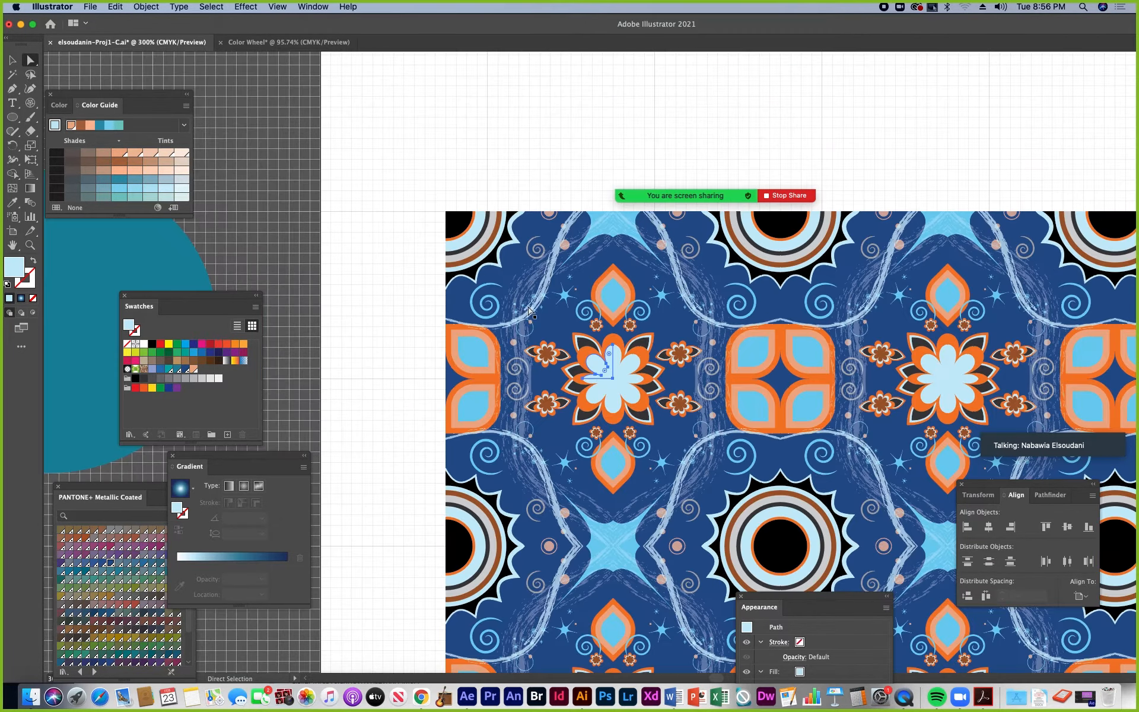
left_click(30, 246)
left_click(694, 373)
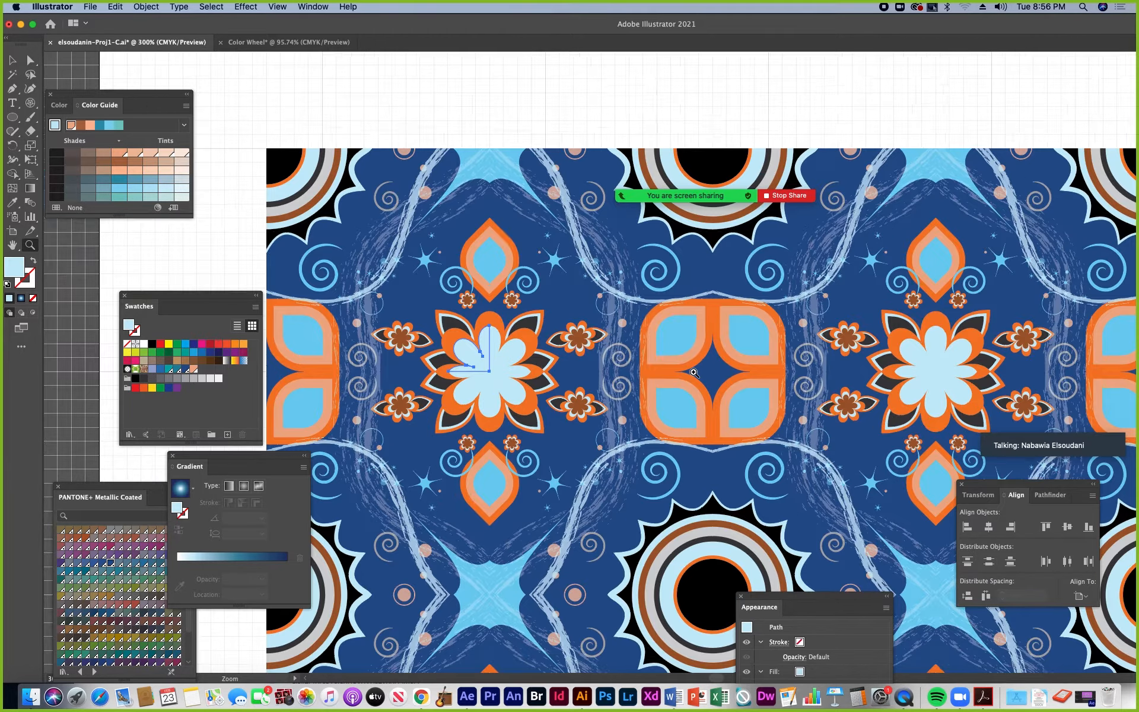
left_click(662, 402)
left_click(667, 386)
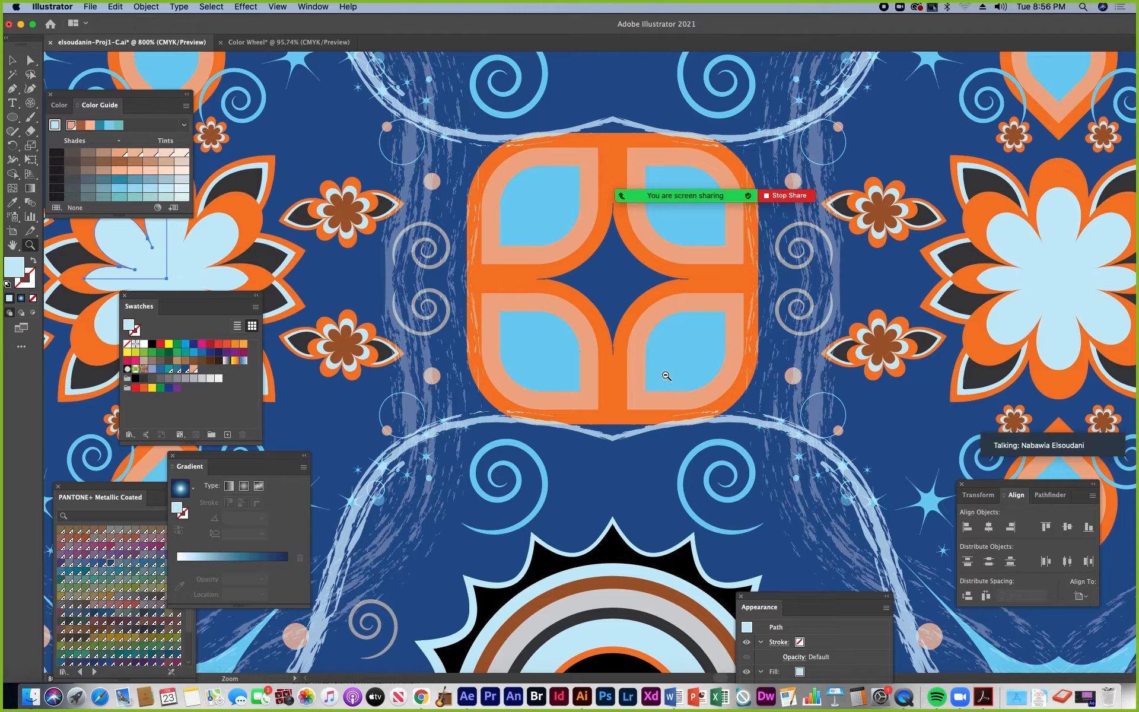
left_click(667, 374, "alt")
left_click(667, 375, "alt")
left_click(667, 375, "alt")
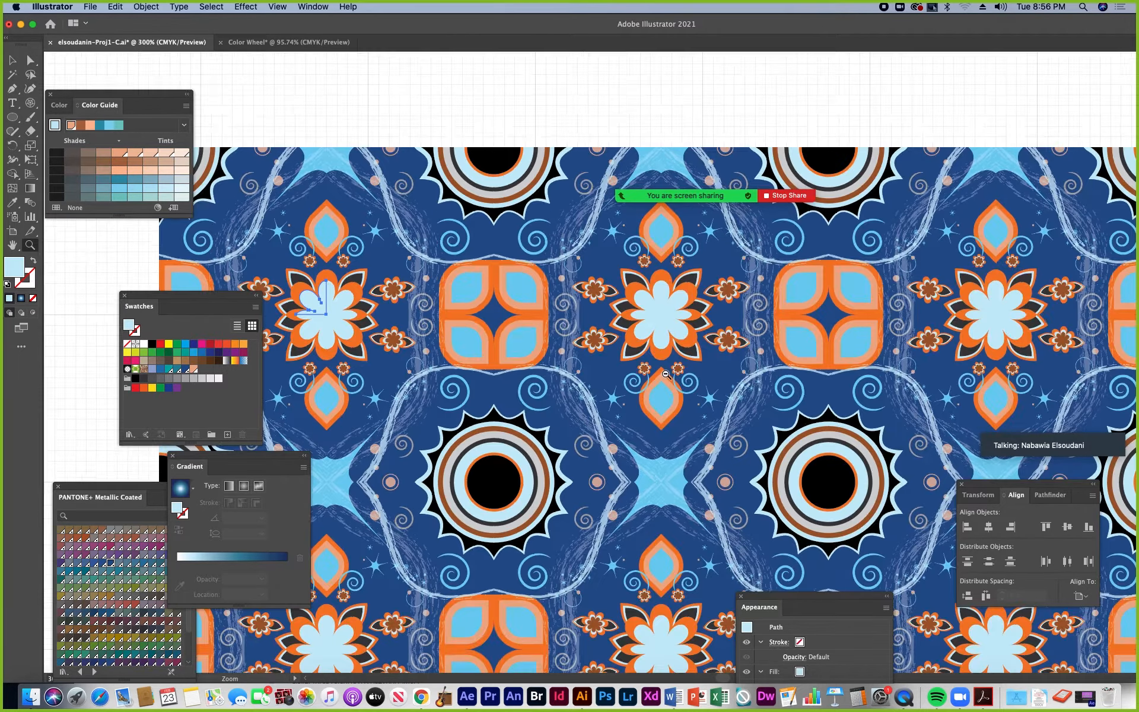
- Examine a large flower motif close up and the surrounding pattern by zooming in and out freely and panning across the artboard
left_click_drag(573, 291, 720, 511)
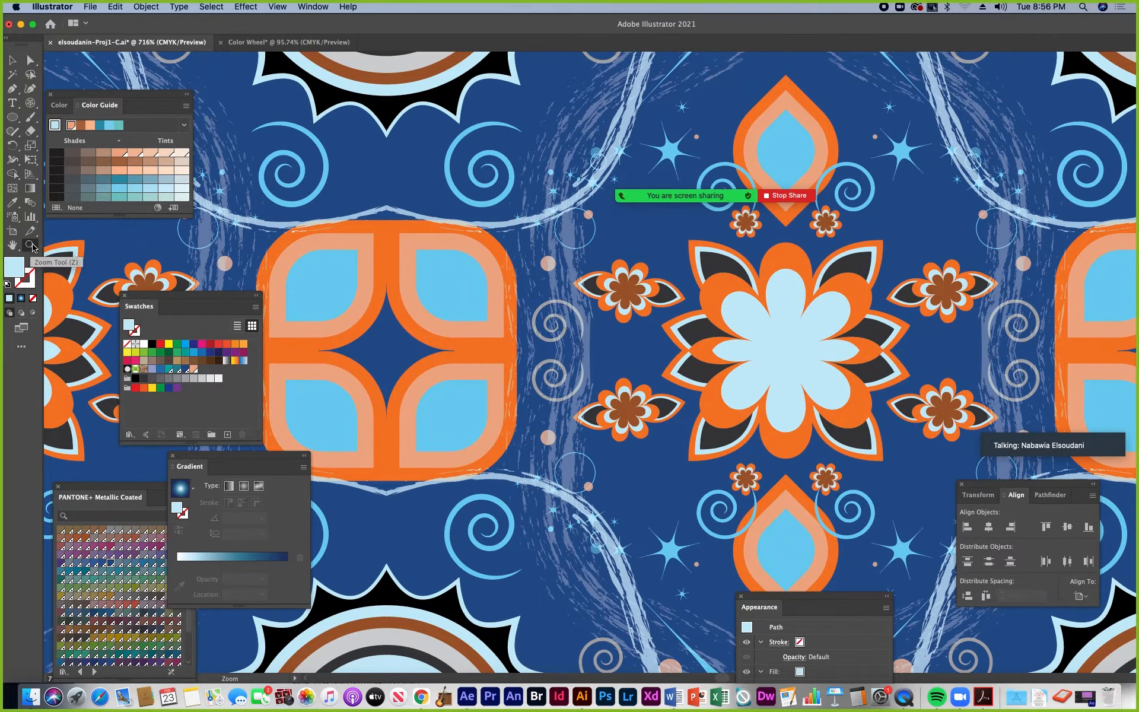
left_click_drag(864, 495, 537, 267)
left_click_drag(676, 373, 510, 259)
left_click_drag(628, 356, 579, 308)
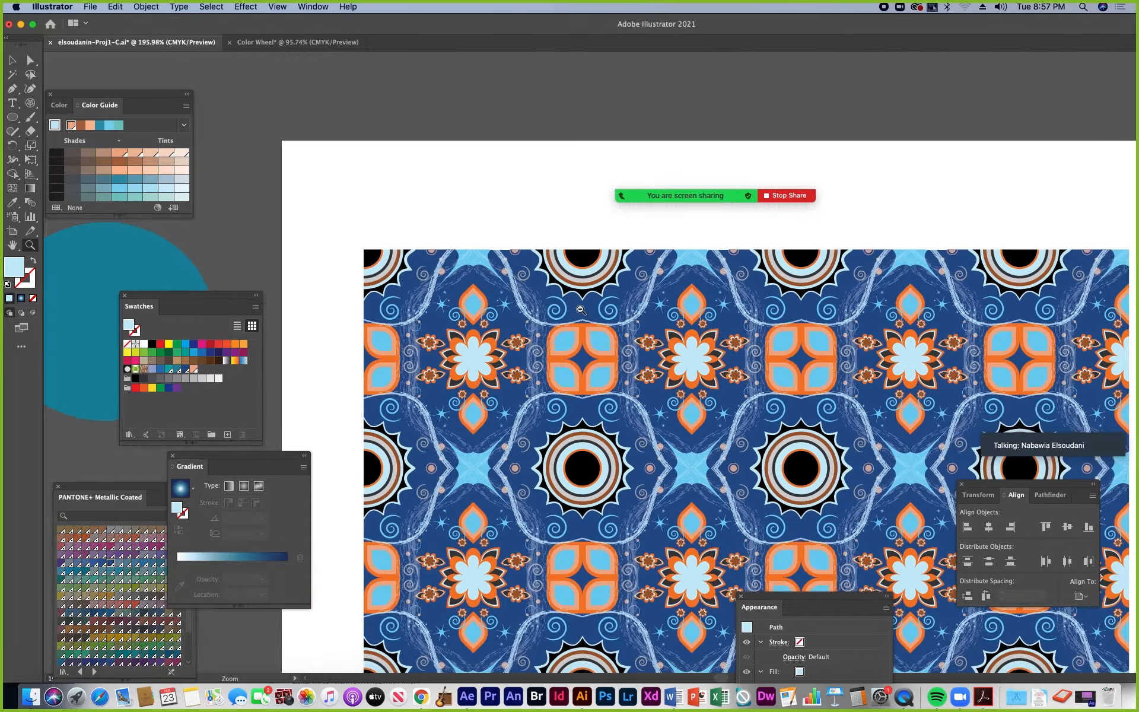
mouse_move(363, 231)
left_mouse_down()
mouse_move(415, 261)
mouse_move(425, 254)
mouse_move(368, 208)
mouse_move(495, 314)
mouse_move(374, 210)
left_mouse_up()
left_click_drag(736, 479, 586, 329)
scroll(586, 329, "down", 5)
scroll(586, 329, "right", 2)
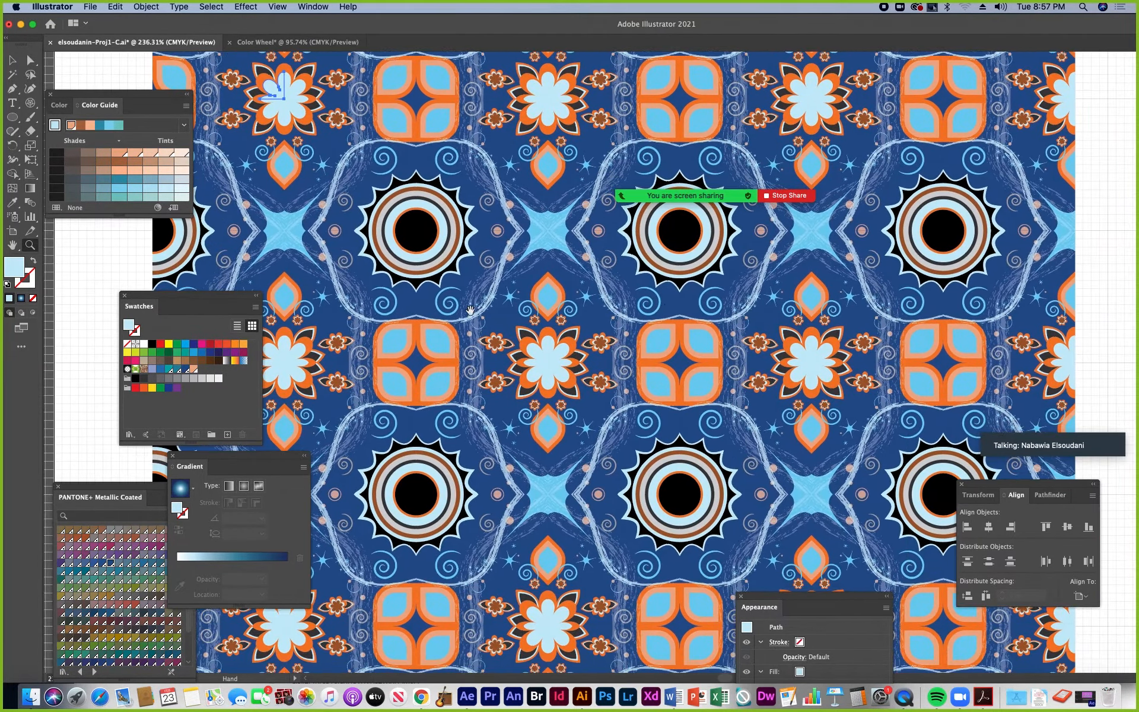
scroll(430, 294, "up", 6)
scroll(430, 294, "left", 8)
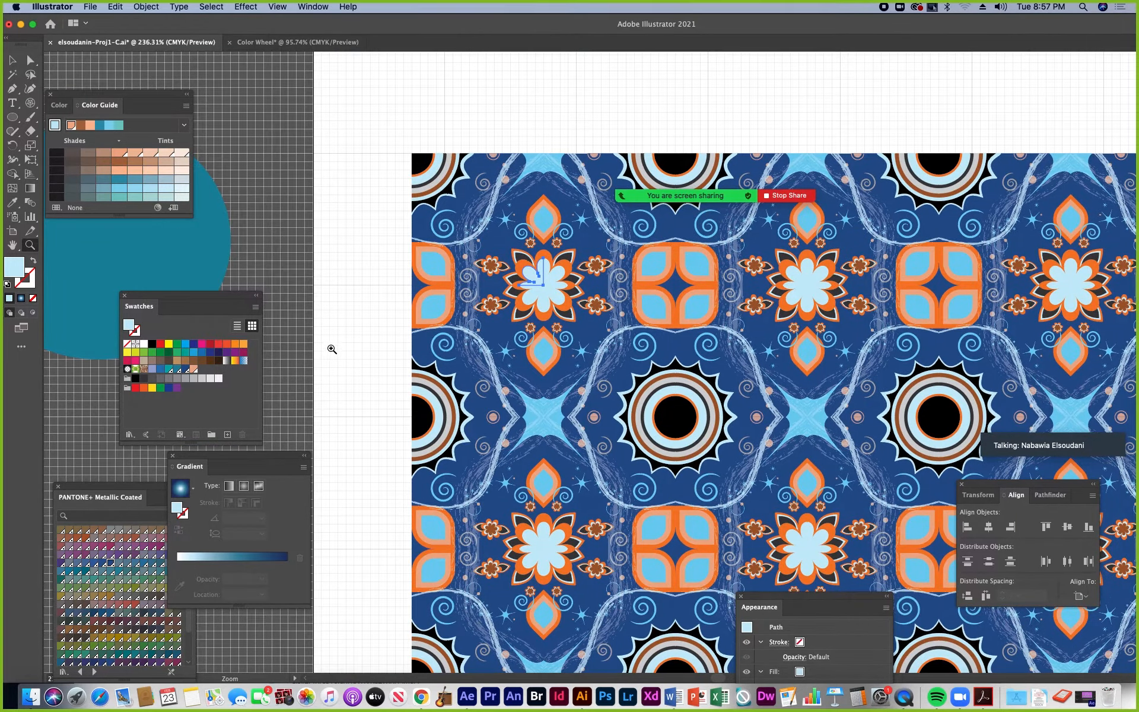
- Zoom in to 600% on the empty canvas outside the artboard, and fit the whole artboard in the window
left_click(60, 373)
left_click(114, 294)
left_click(100, 274)
left_click(277, 7)
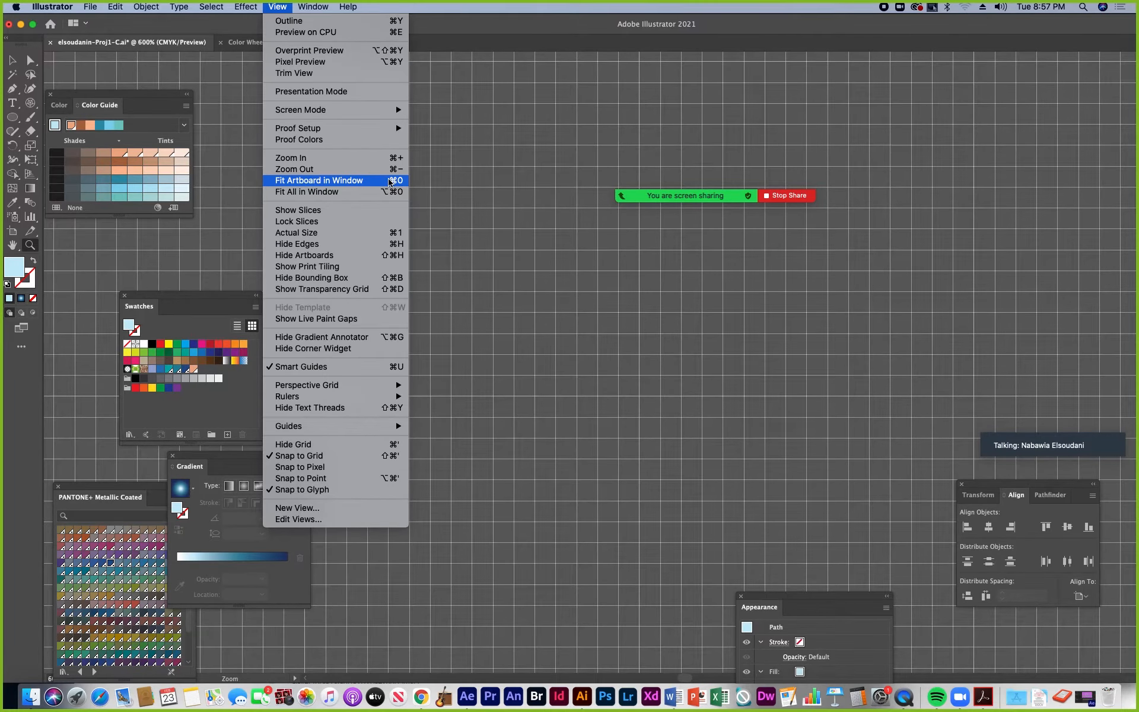
left_click(389, 181)
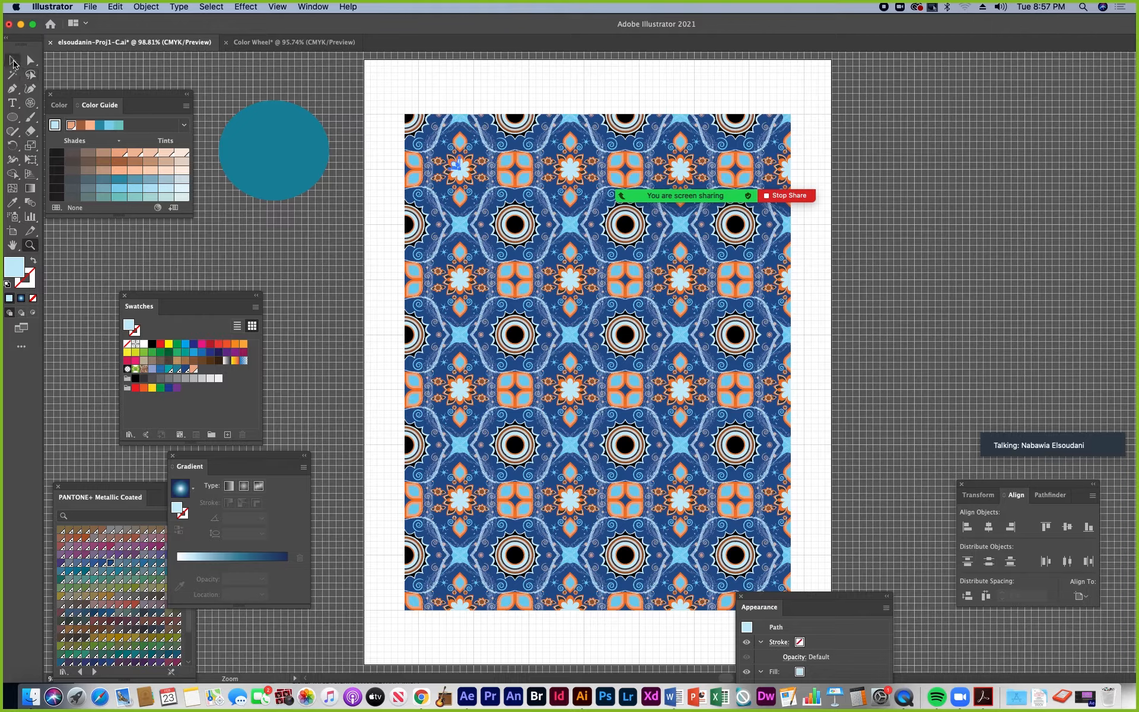
- Deselect the light blue petal with the Selection tool and save the color pattern document
left_click(13, 62)
left_click(921, 356)
mouse_move(630, 197)
left_click_drag(646, 171, 756, 82)
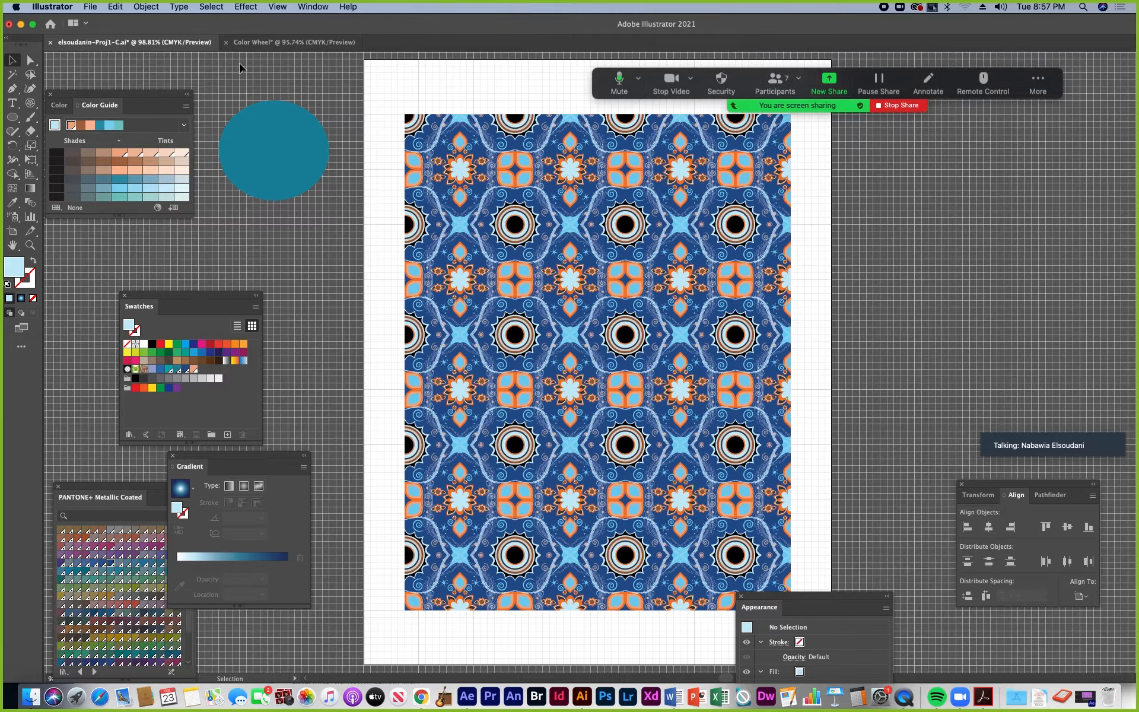
left_click(91, 6)
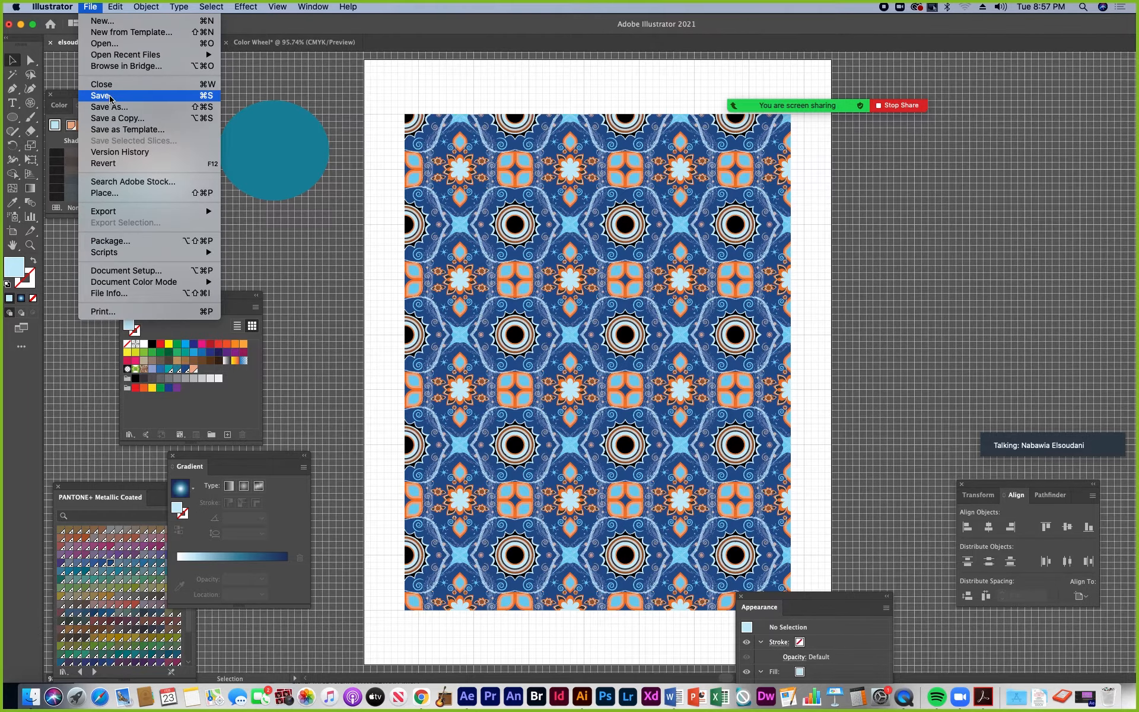
left_click(170, 83)
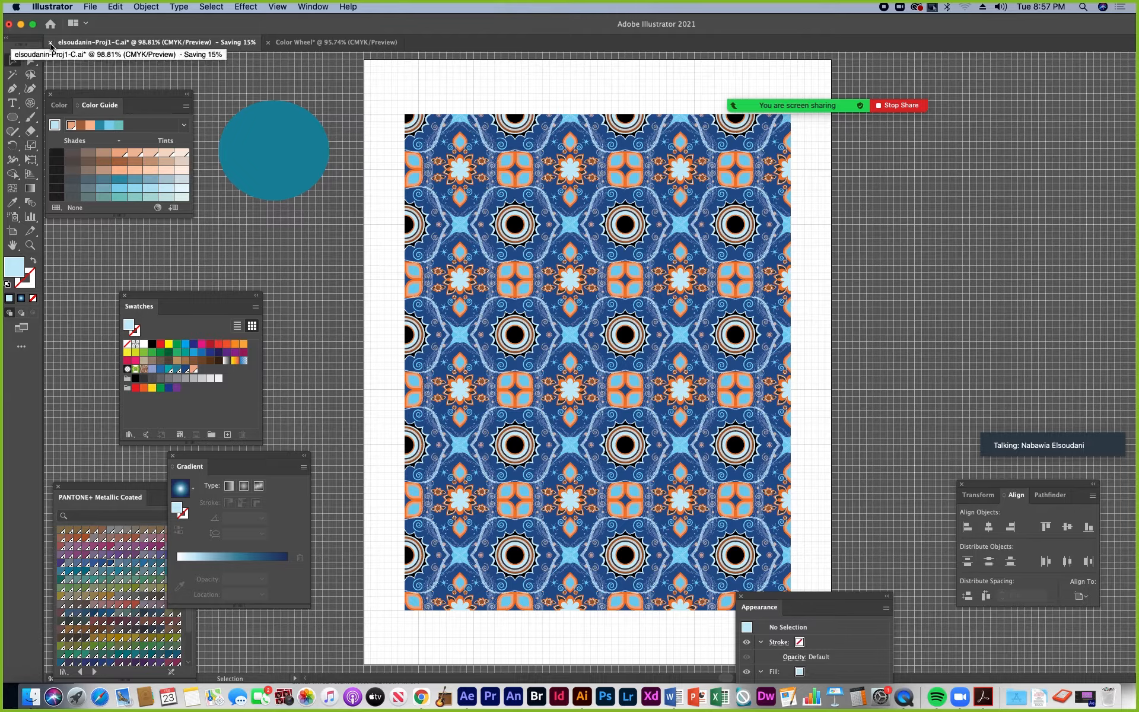
- Switch to Chrome and open the Project 1 assignment's file upload form from the course's assignment list
left_click(421, 699)
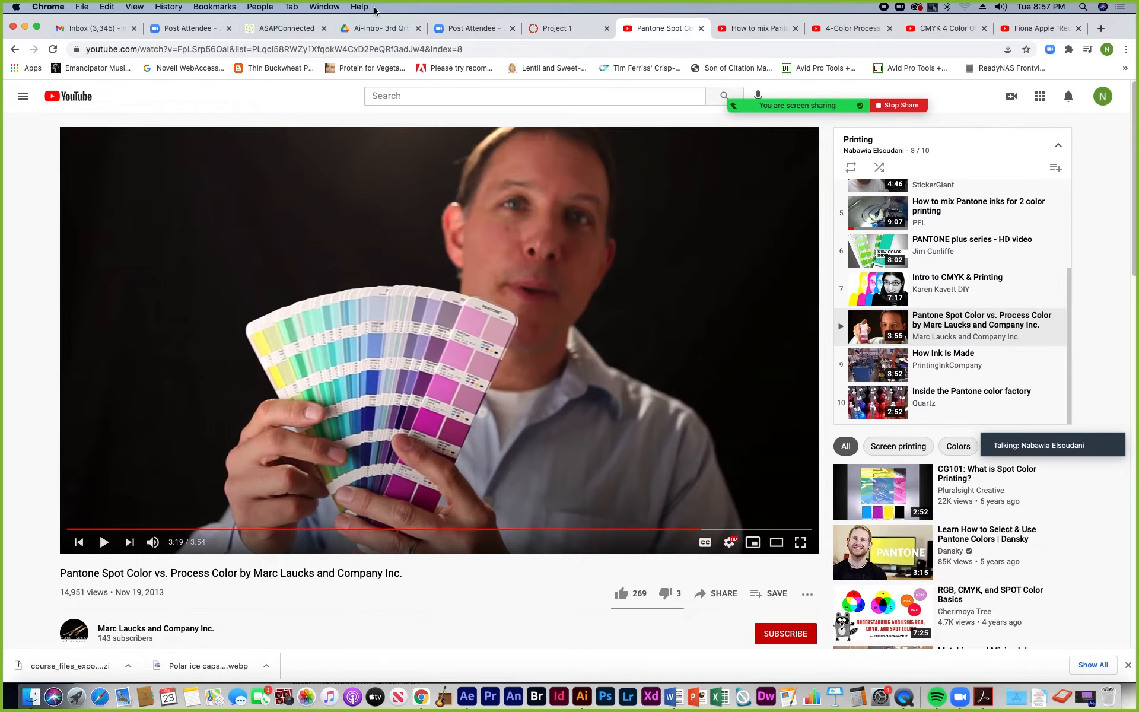
left_click(548, 27)
scroll(378, 219, "up", 10)
scroll(377, 219, "up", 5)
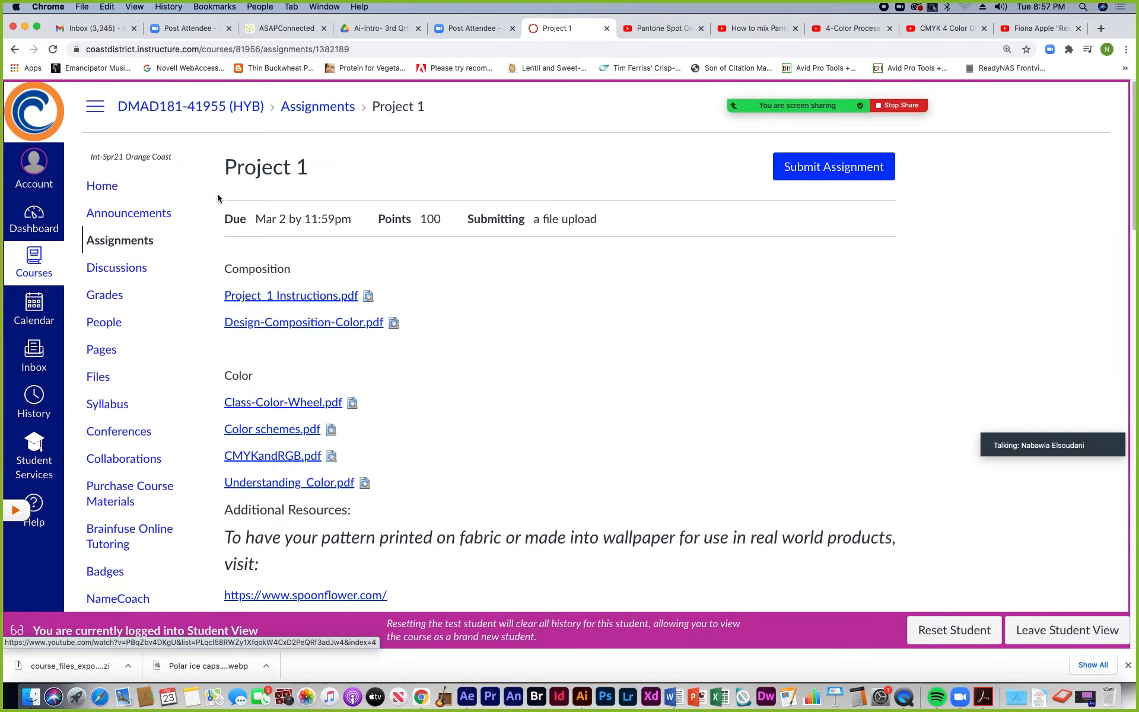
left_click(120, 240)
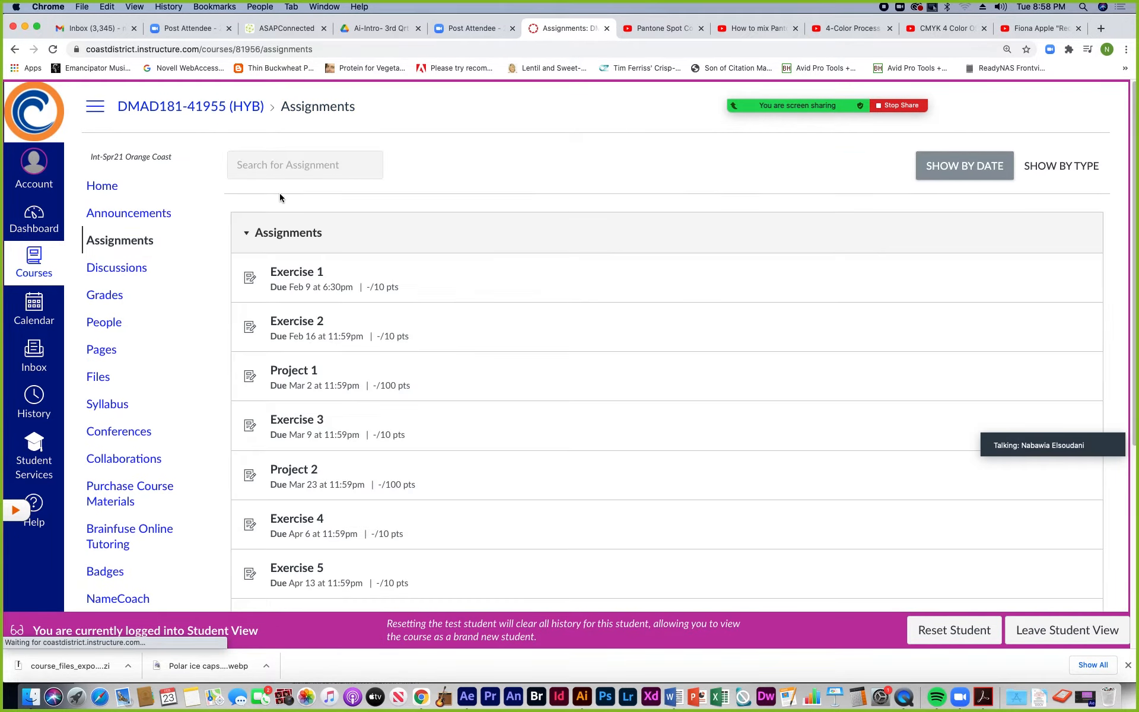
left_click(291, 273)
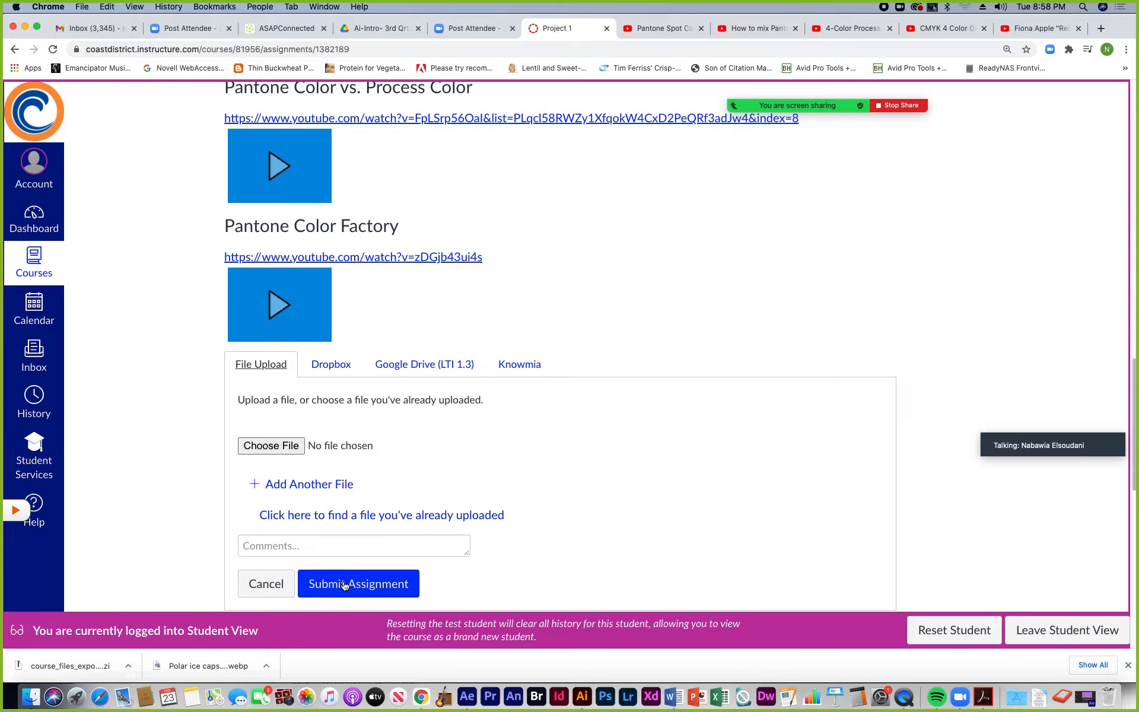
- Choose the black-and-white Proj1-BW.ai file from Media Drive > Teaching from Home > 181-TTh-2021 as the first upload
left_click(290, 446)
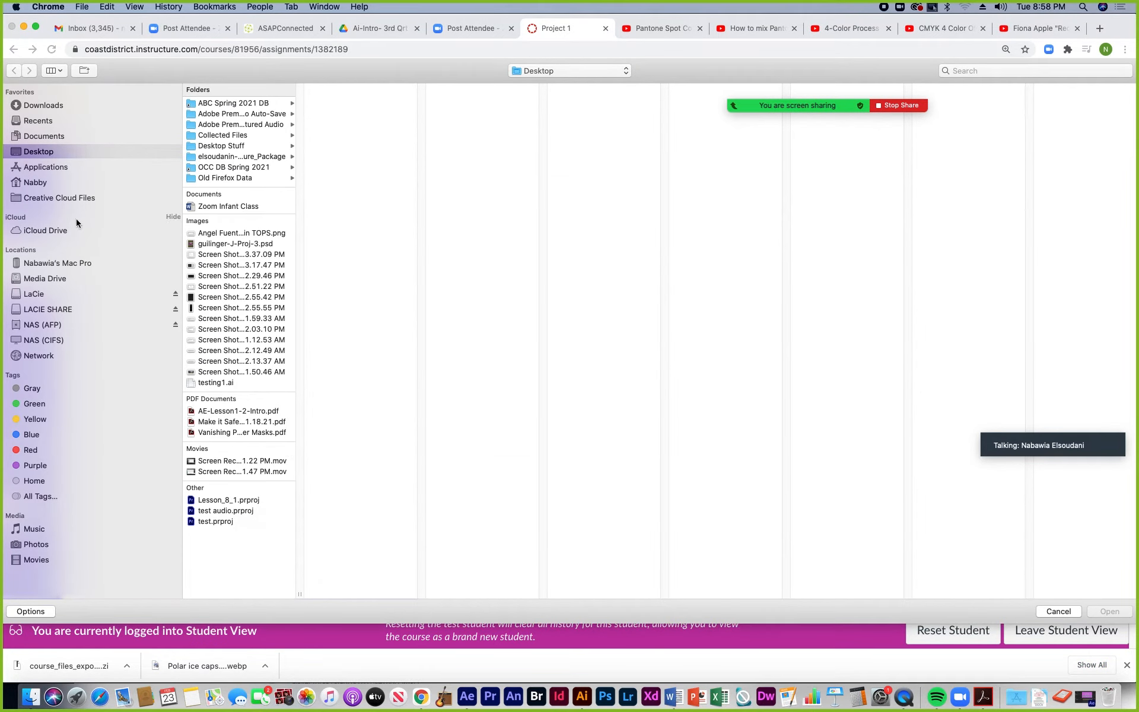
left_click(65, 279)
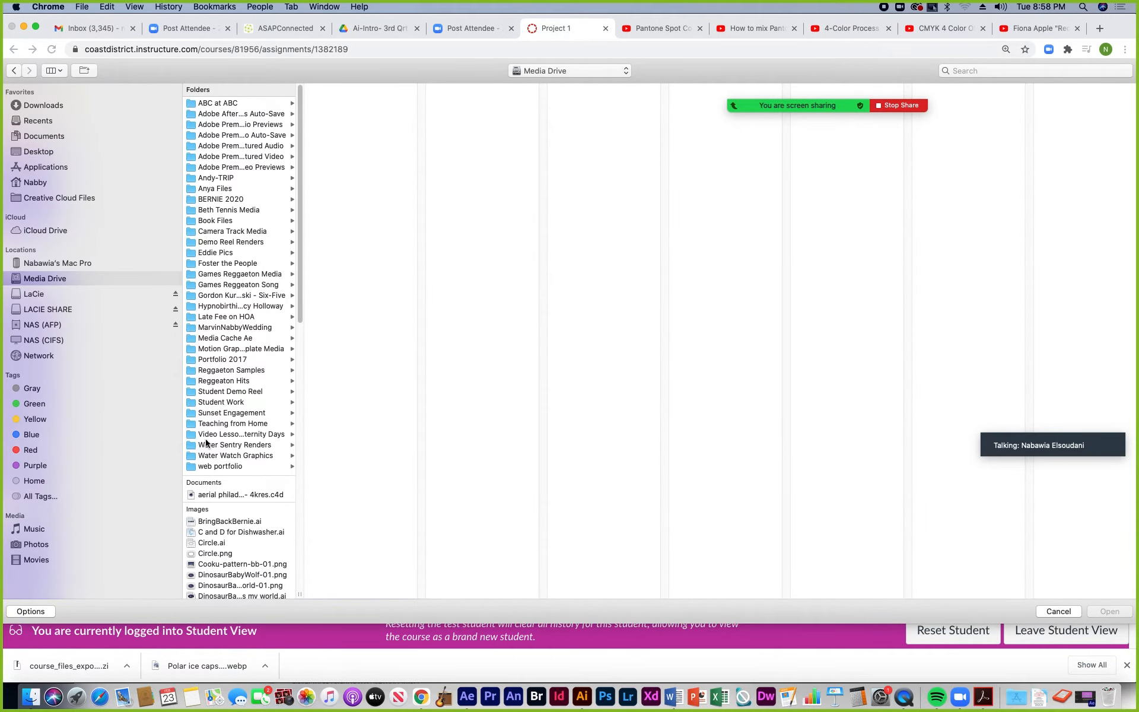
left_click(216, 424)
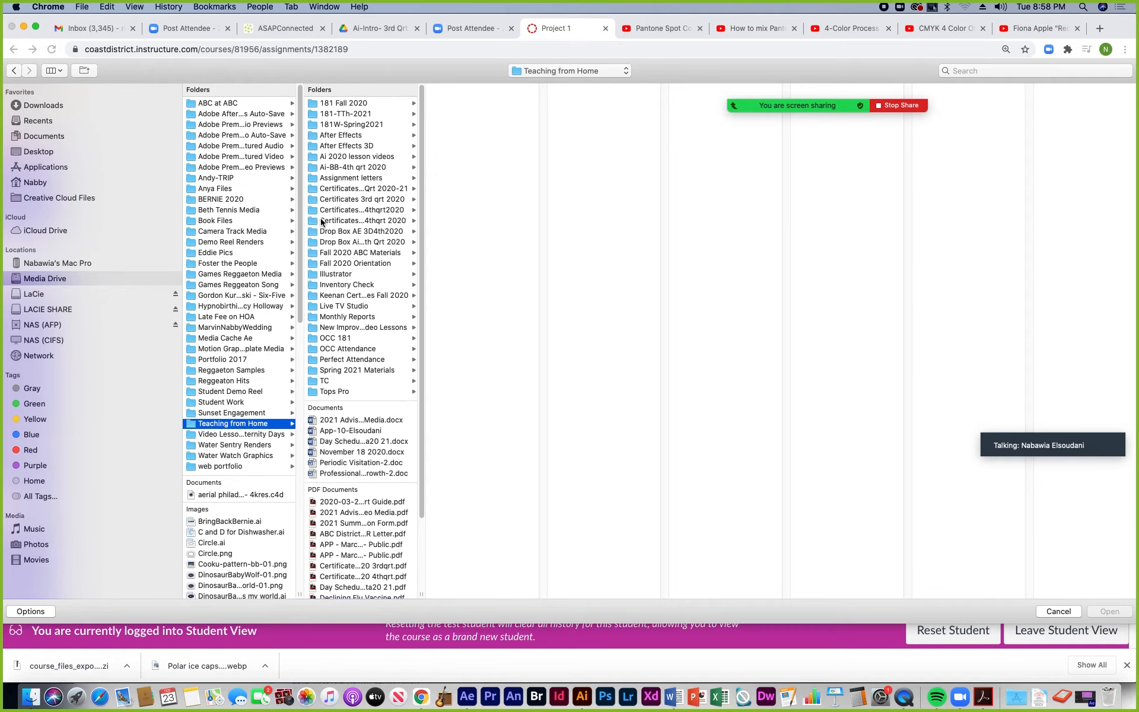
left_click(356, 114)
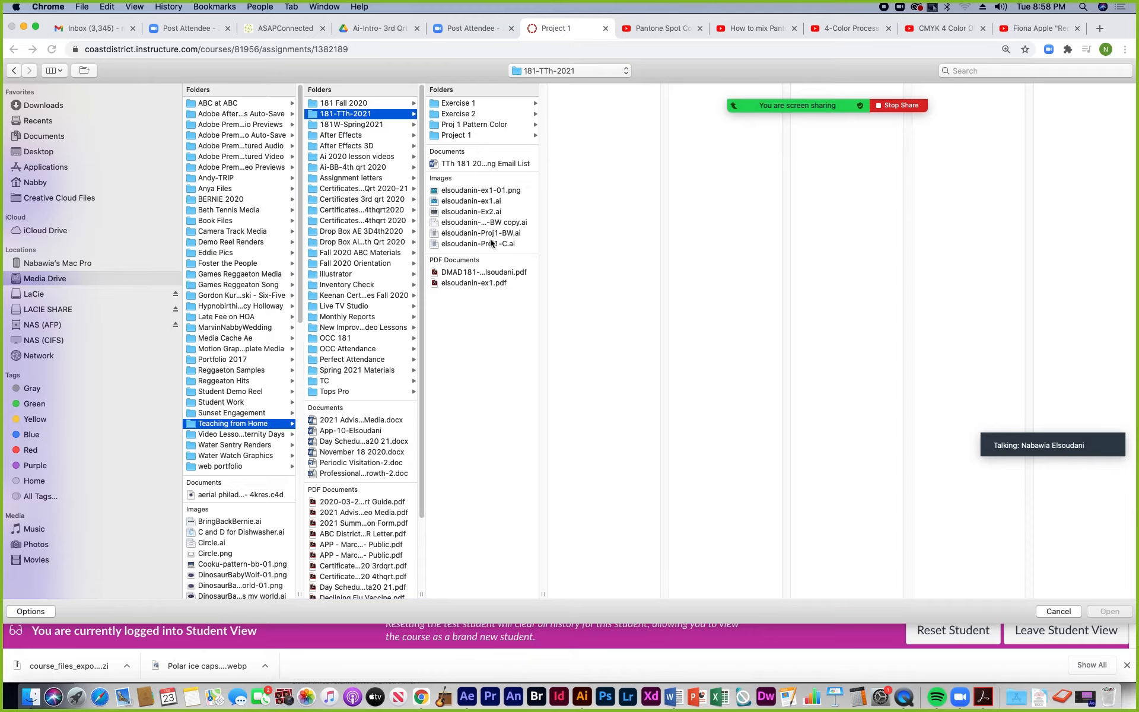
left_click(473, 233)
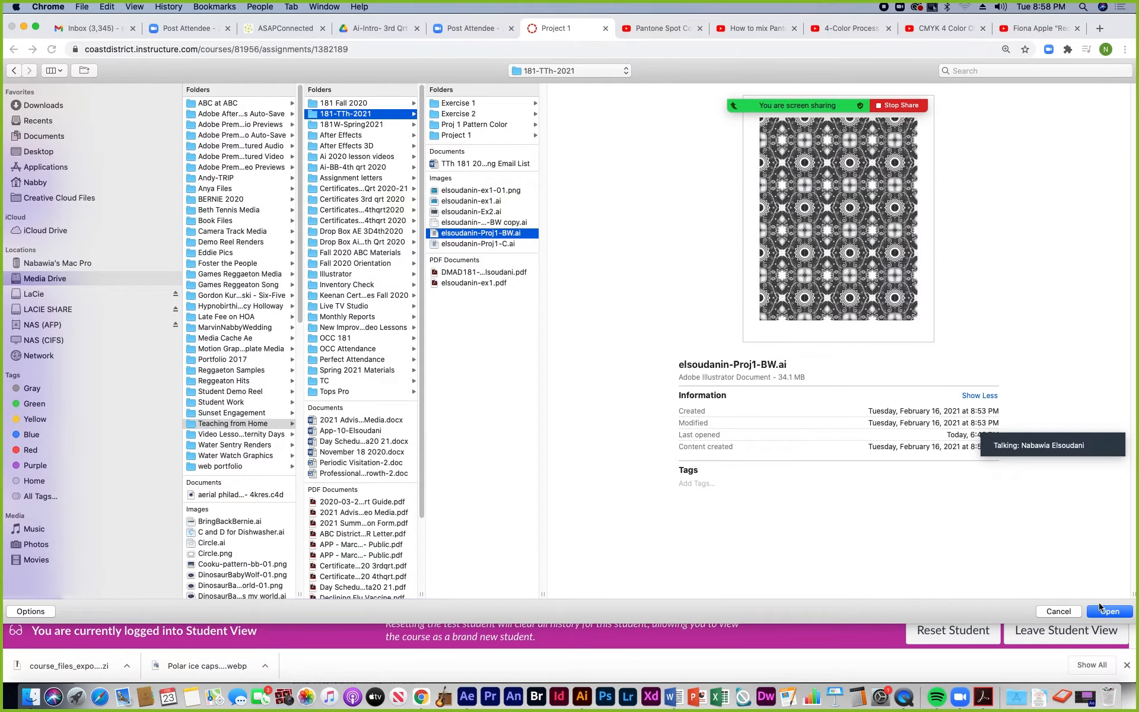
left_click(1107, 611)
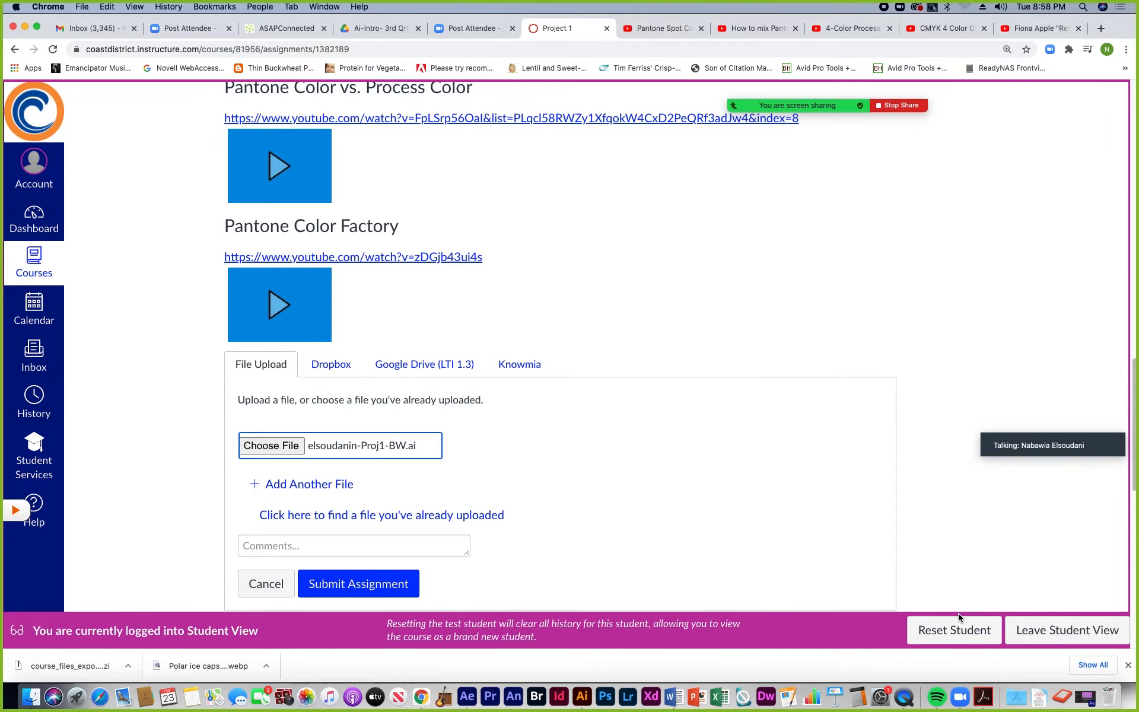
- Add the color Proj1-C.ai file from the 181-TTh-2021 folder as a second upload and submit the assignment
left_click(294, 485)
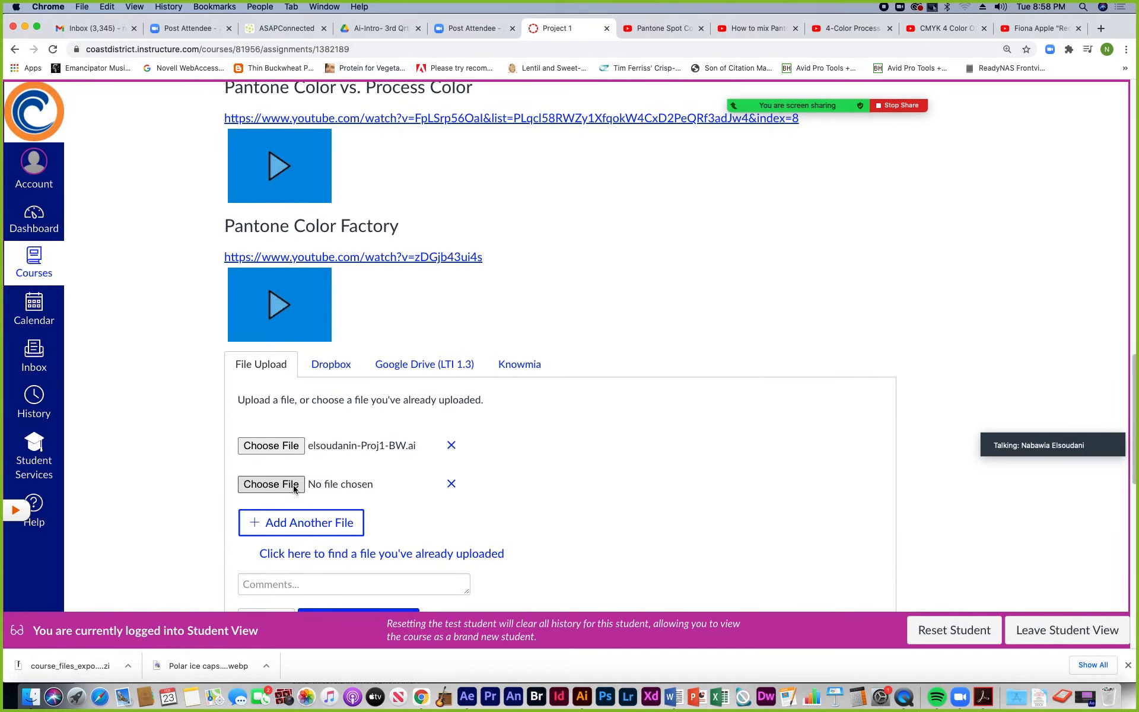
left_click(582, 697)
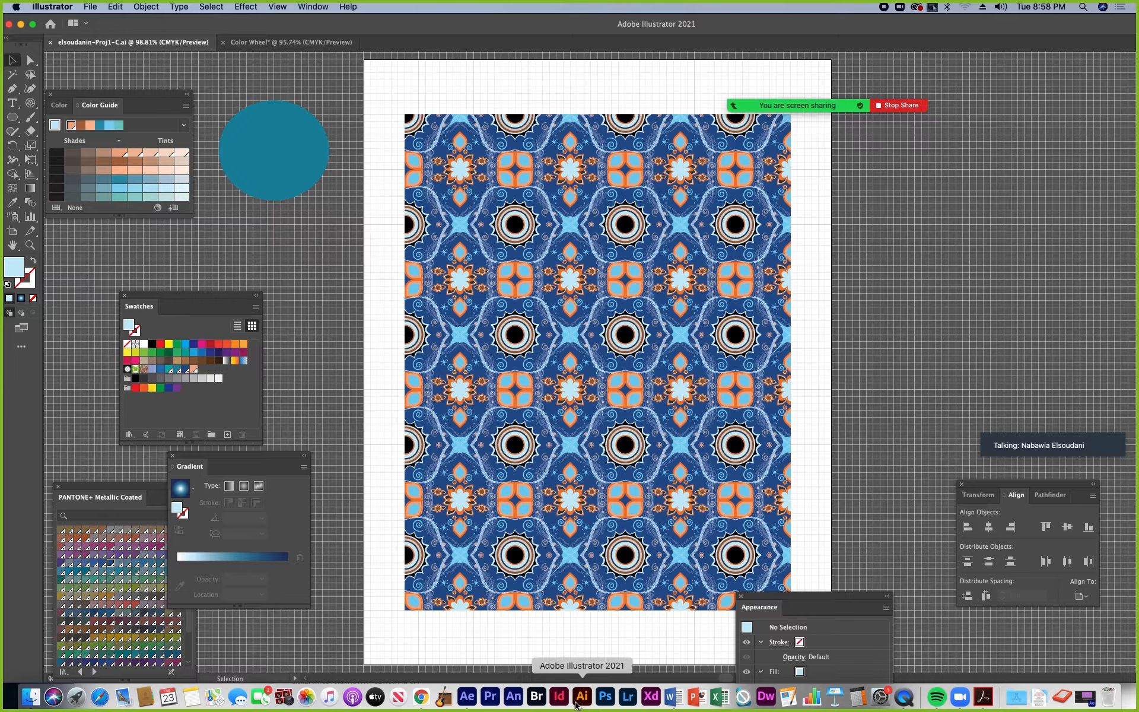
left_click(421, 697)
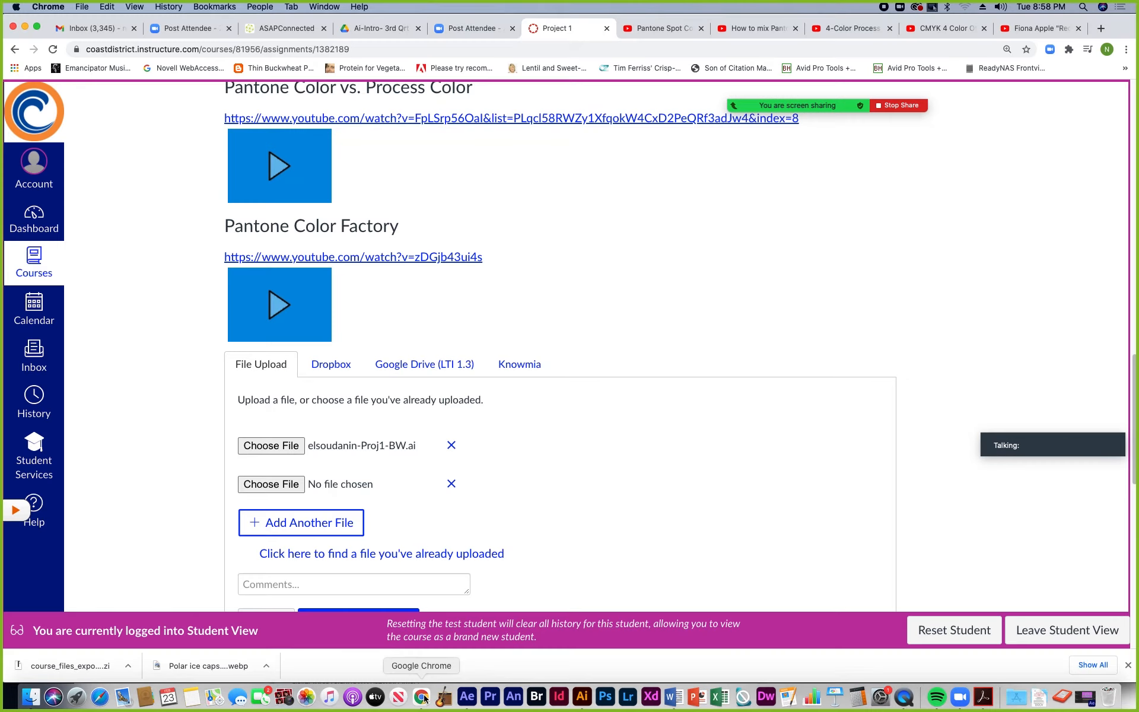
left_click(274, 485)
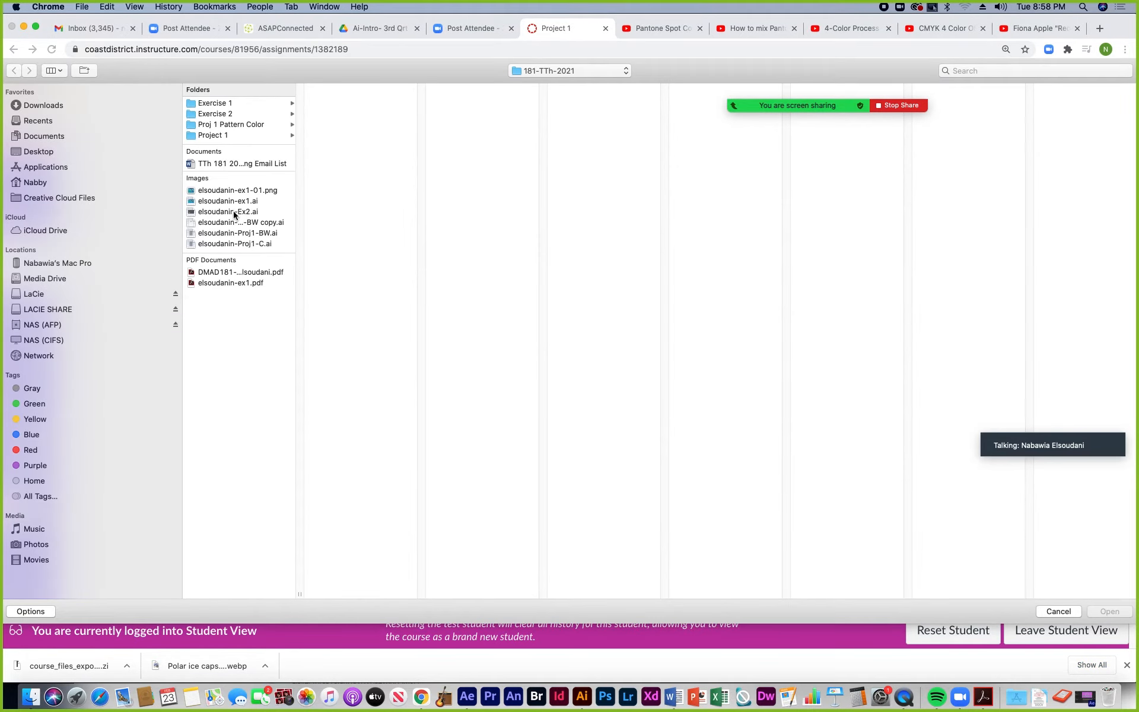
left_click(248, 243)
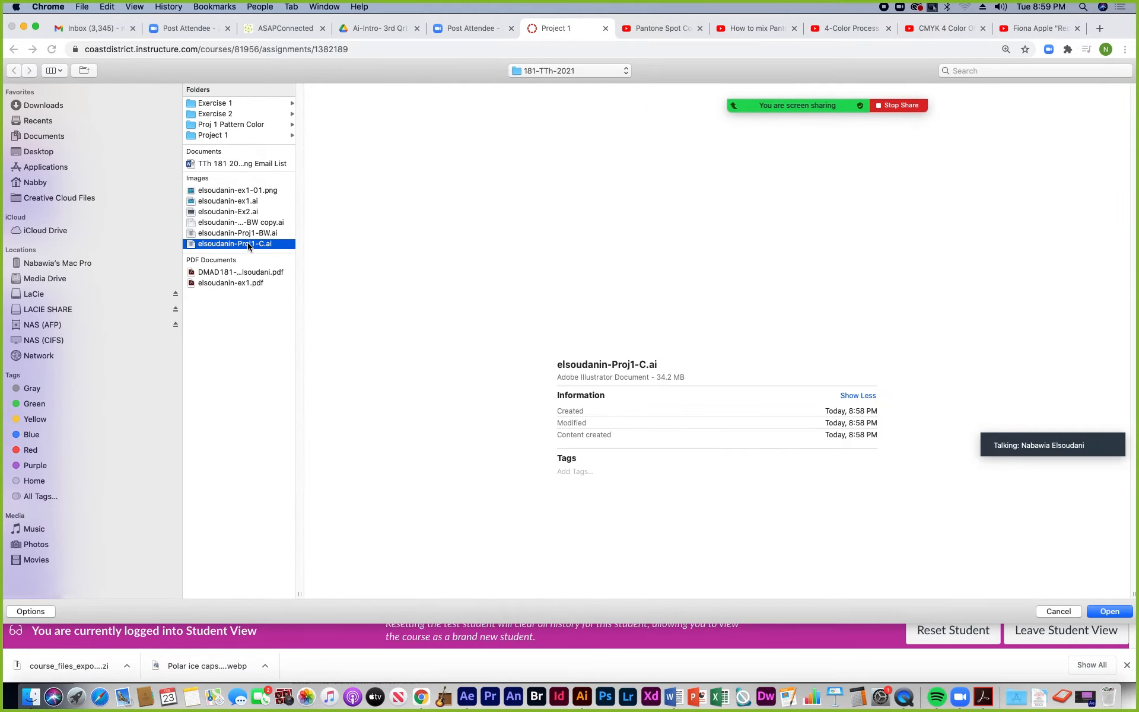
left_click(1109, 612)
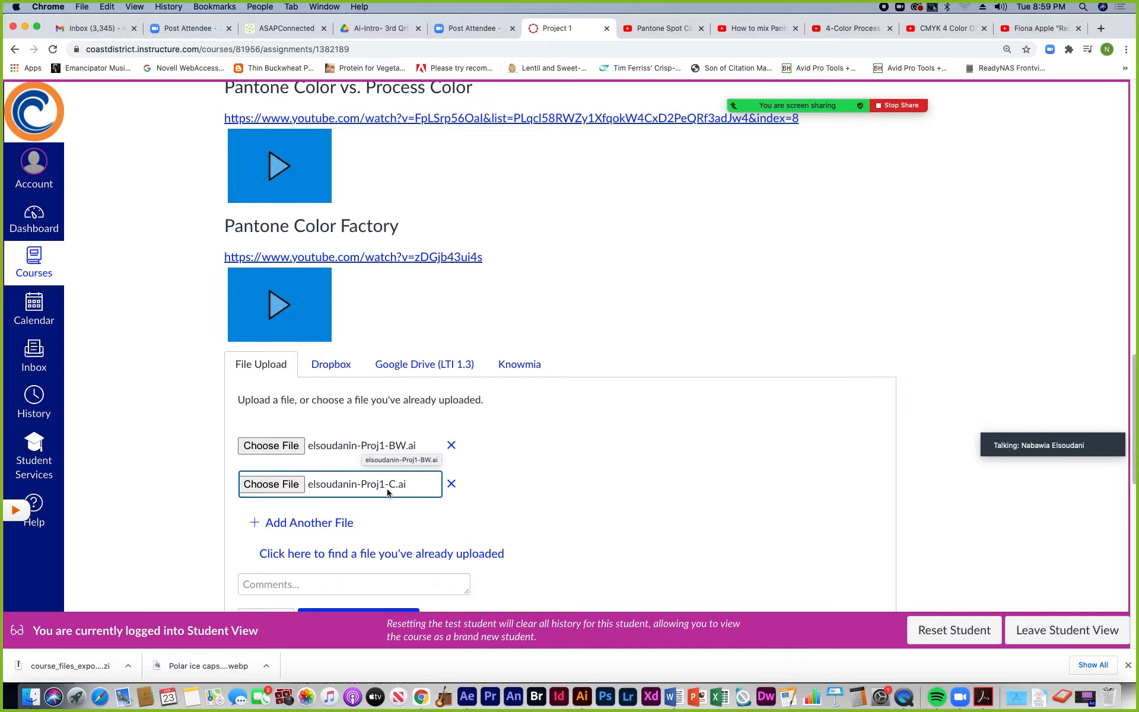
scroll(525, 470, "down", 2)
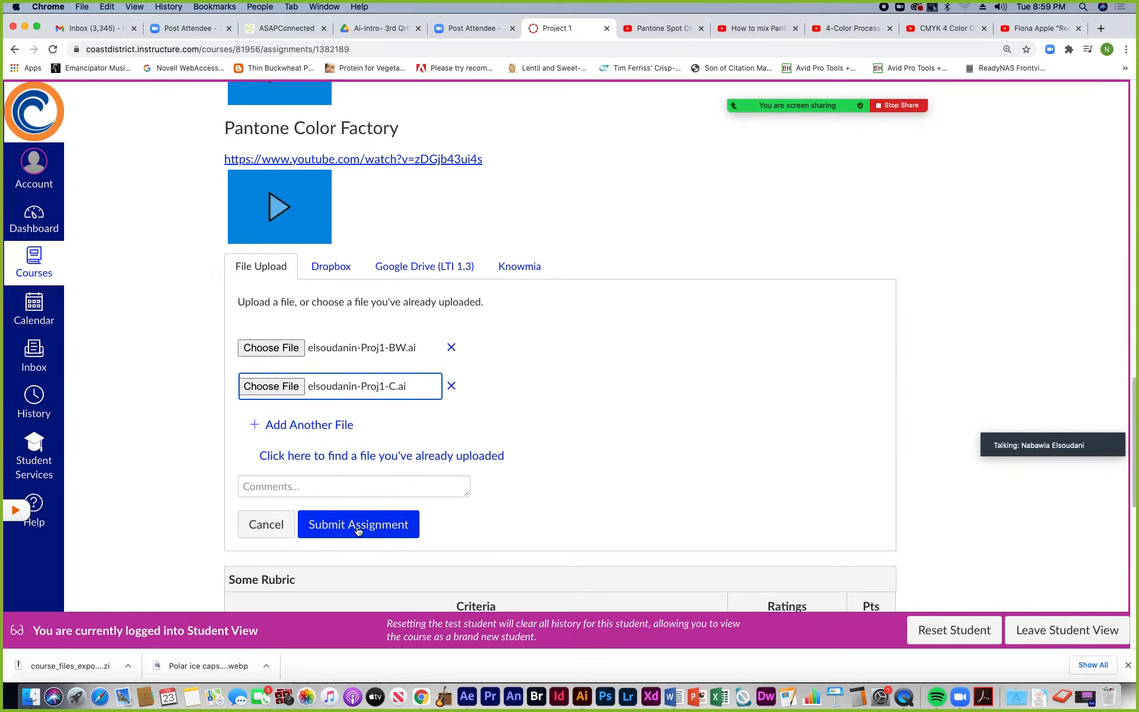
left_click(358, 528)
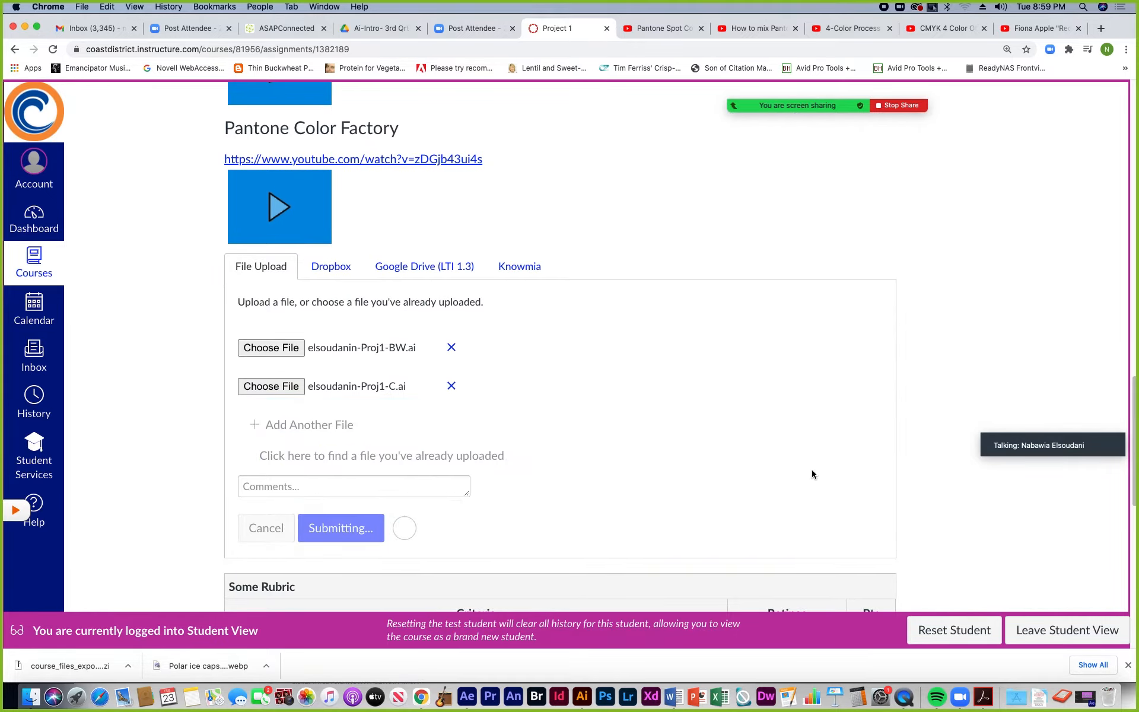